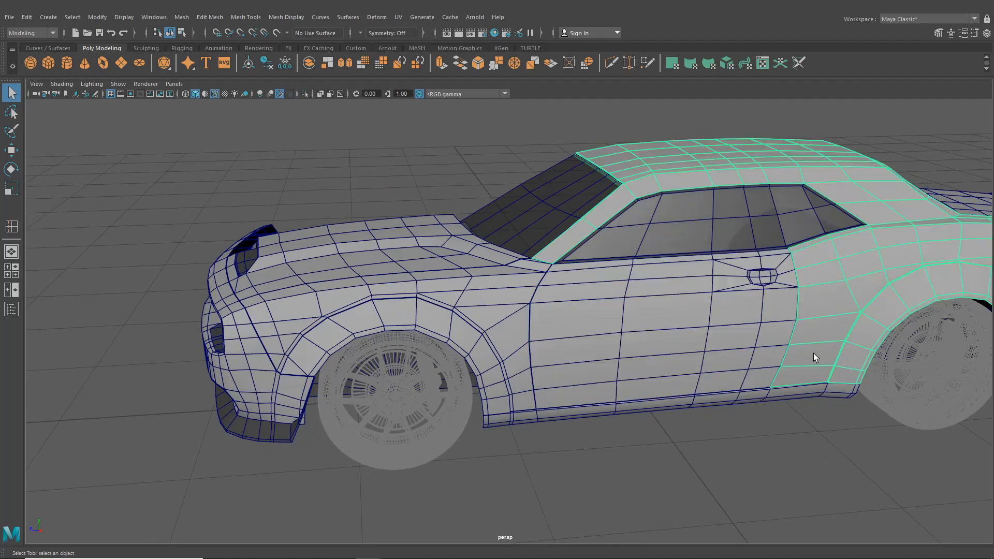
- Isolate the front bumper mesh from the rest of the car body
click(601, 361)
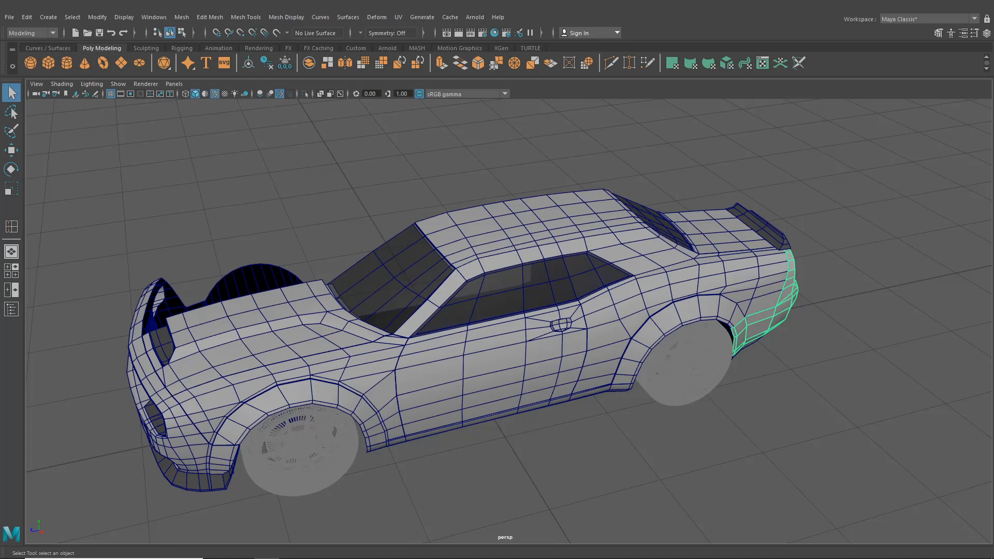
alt+drag(647, 399, 466, 394)
scroll(462, 394, up, 4)
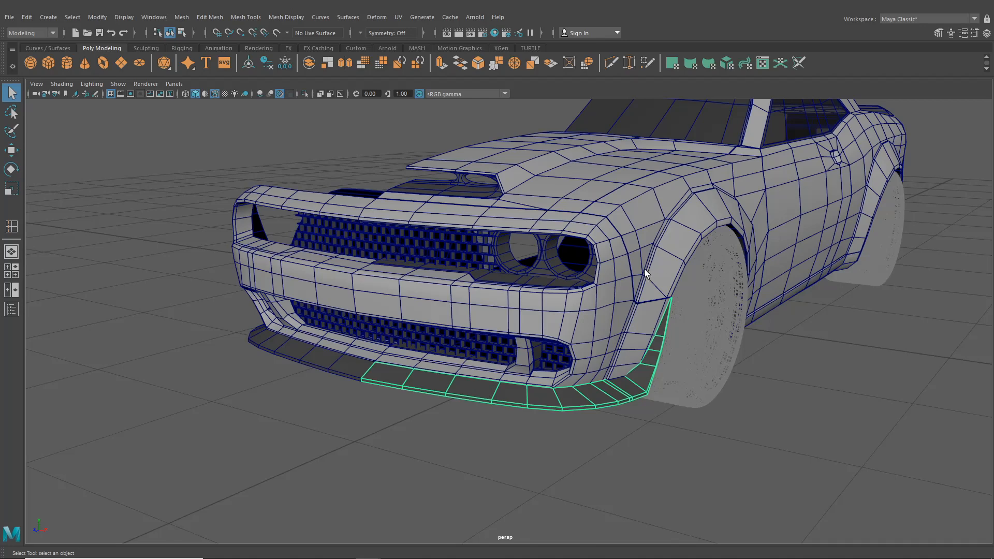
scroll(645, 274, up, 4)
scroll(563, 336, down, 3)
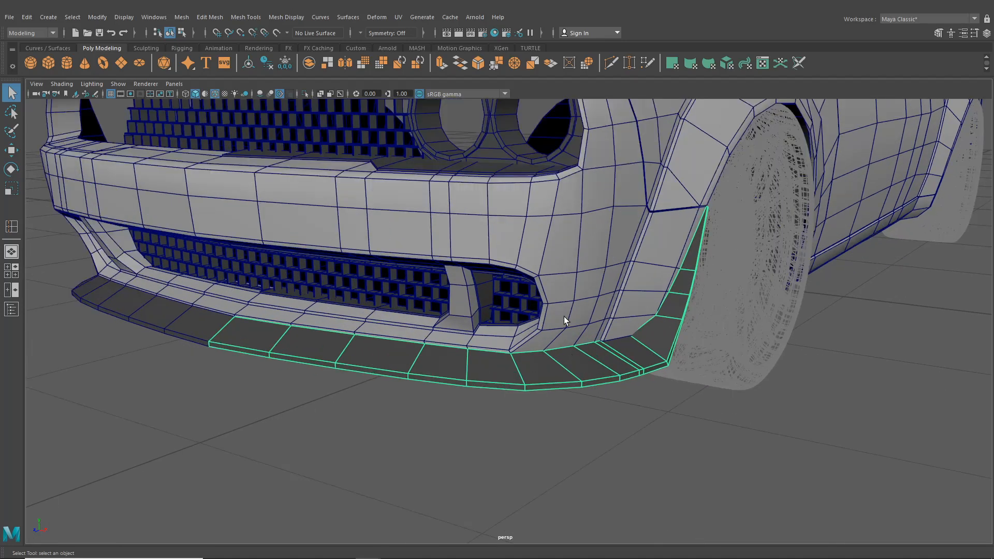
click(569, 271)
alt+drag(572, 249, 544, 258)
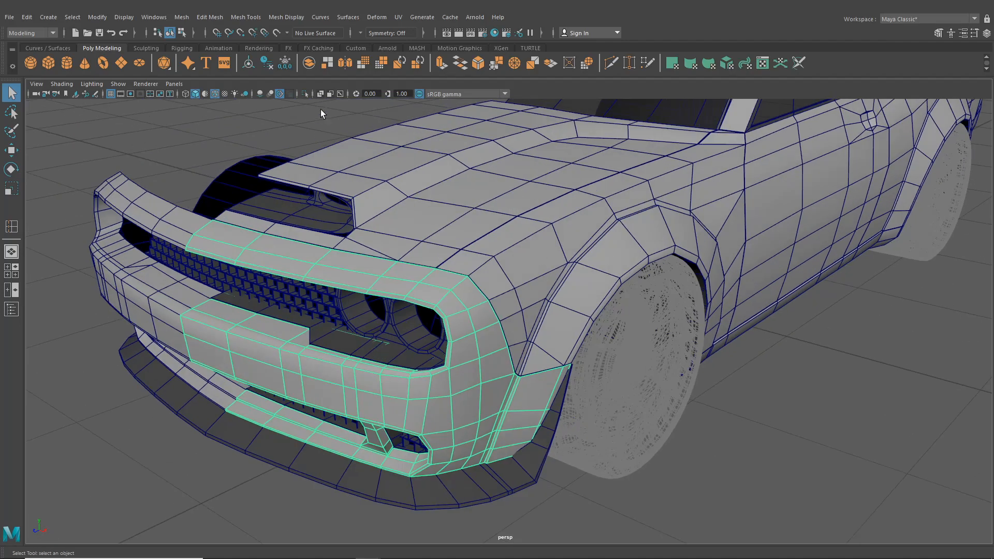
click(304, 94)
- Extrude the bumper's bottom border edges slightly downward, from the centre end to the wheel-side corner
alt+drag(311, 134, 520, 313)
right_drag(517, 262, 515, 233)
alt+drag(514, 233, 453, 292)
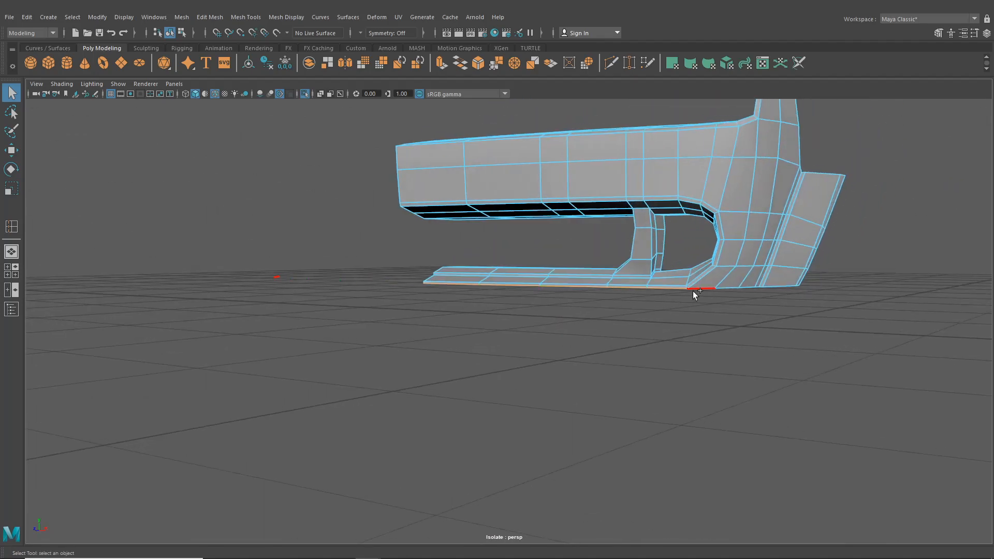
alt+drag(747, 287, 537, 300)
alt+right_drag(537, 299, 623, 346)
shift+click(599, 289)
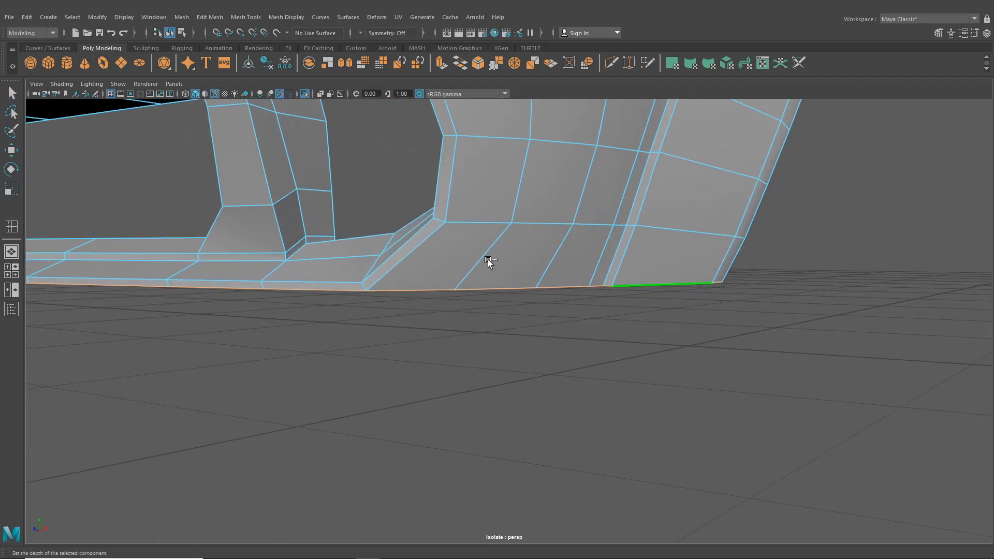
scroll(489, 263, down, 5)
key(ctrl+e)
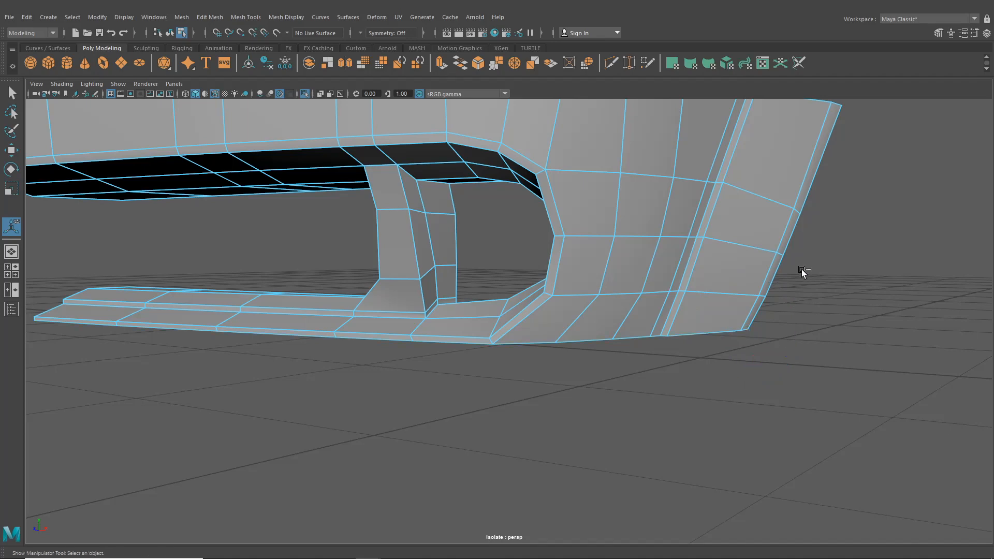
click(810, 267)
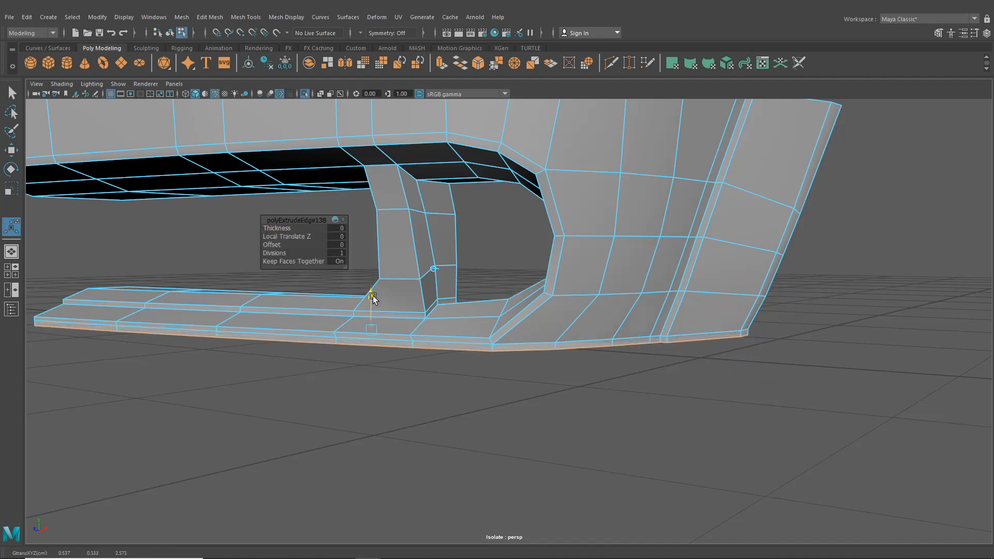
- Adjust the position of the newly extruded bottom edges with the extrude manipulator
alt+drag(389, 324, 572, 330)
alt+middle_drag(572, 330, 590, 337)
scroll(526, 355, up, 2)
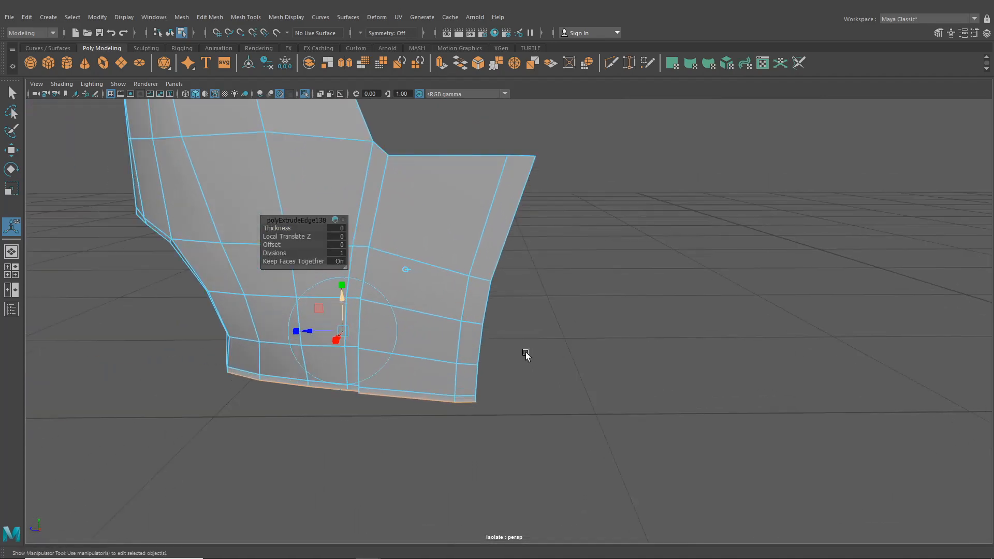
alt+drag(527, 355, 639, 366)
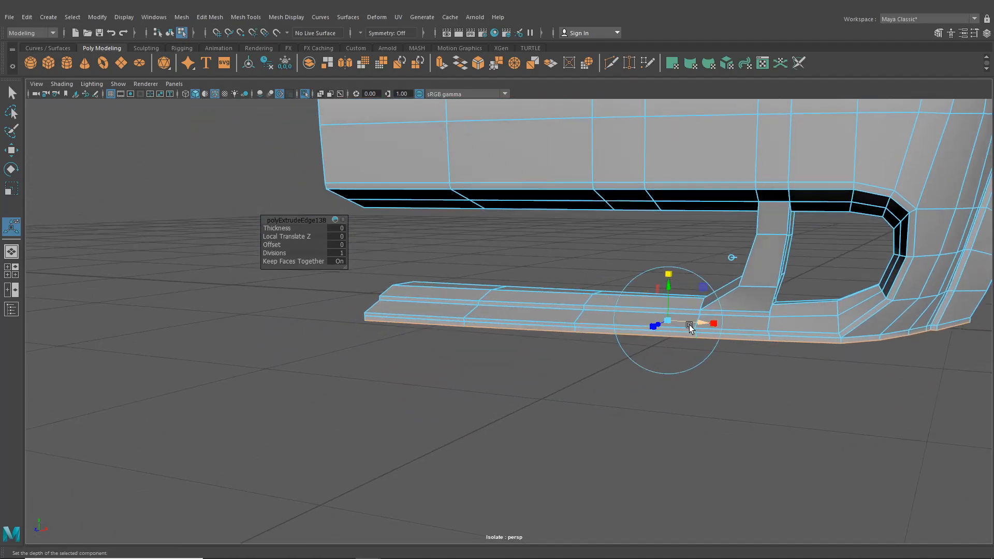
drag(697, 323, 536, 268)
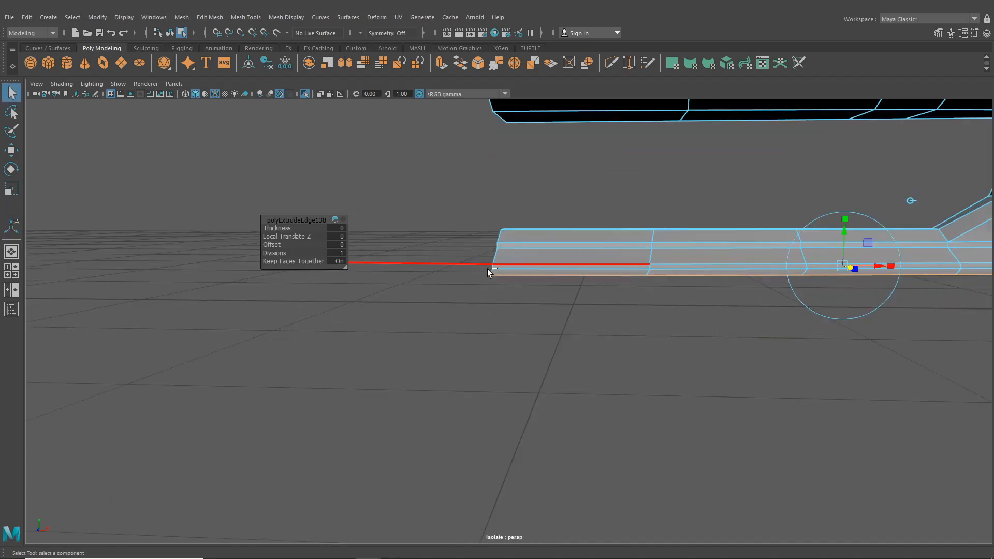
- Snap the lowest vertex at the bumper's centre end to the grid centre line at X 0
key(q)
alt+drag(437, 299, 449, 304)
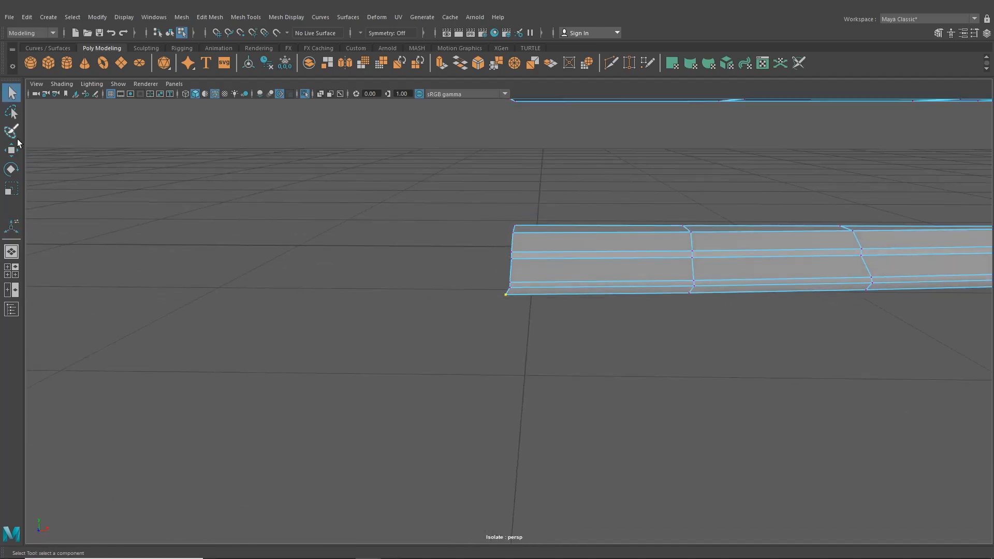
key(w)
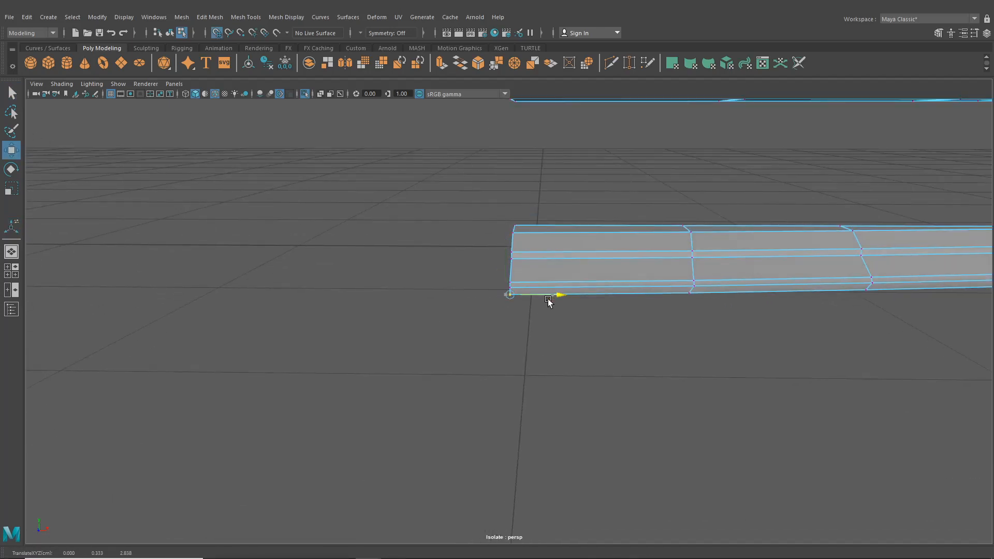
alt+drag(548, 299, 621, 461)
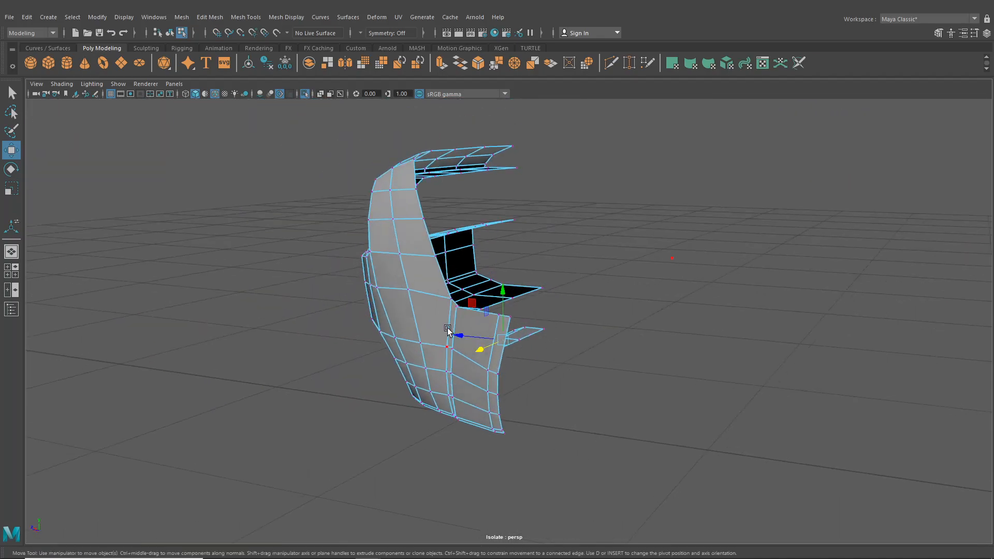
- Select the bumper's open border edges from the upper hood side, across the notch and down the wheel-side end
right_drag(455, 282, 513, 248)
alt+drag(513, 248, 626, 344)
alt+middle_drag(626, 344, 306, 342)
alt+right_drag(306, 342, 370, 353)
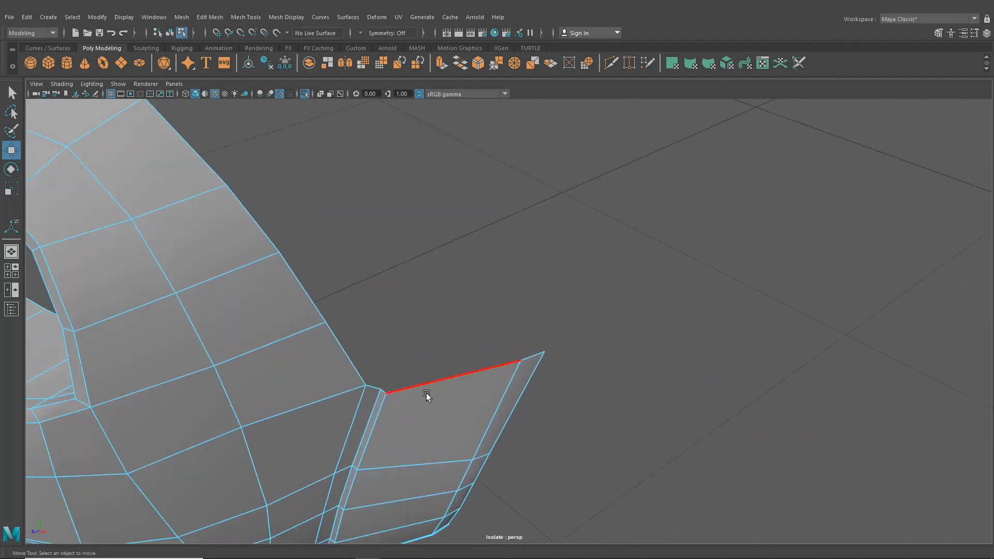
click(409, 388)
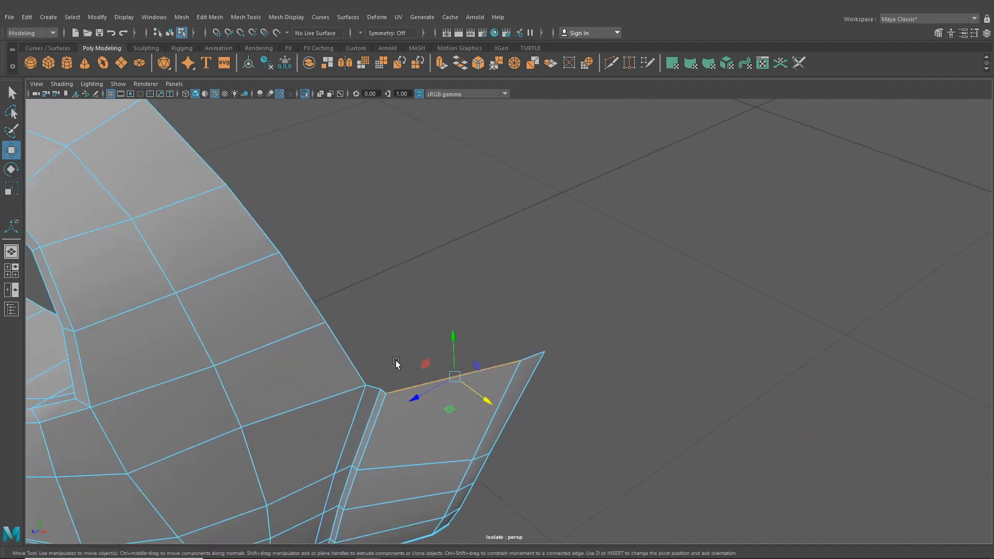
alt+drag(409, 388, 466, 290)
click(513, 151)
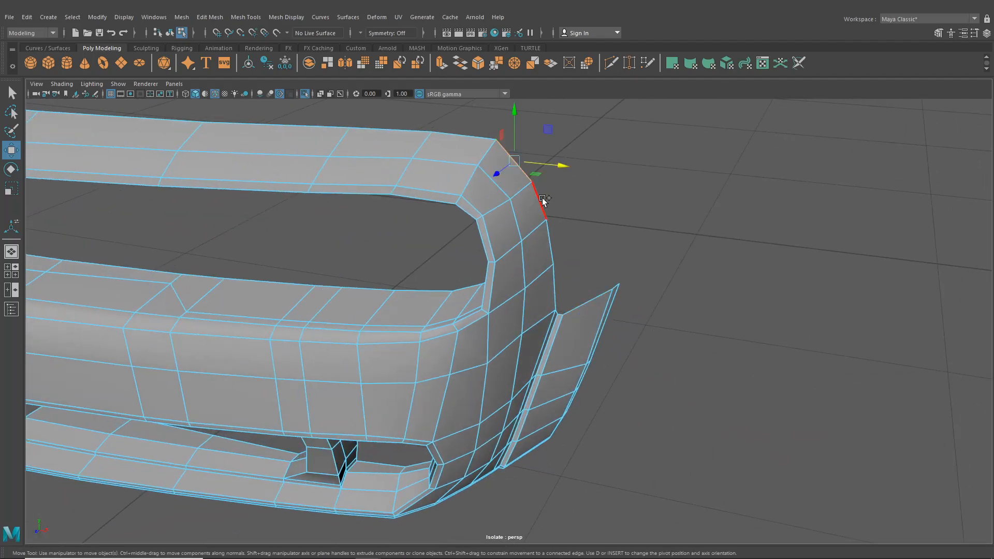
shift+click(542, 198)
shift+click(555, 270)
alt+right_drag(572, 306, 498, 313)
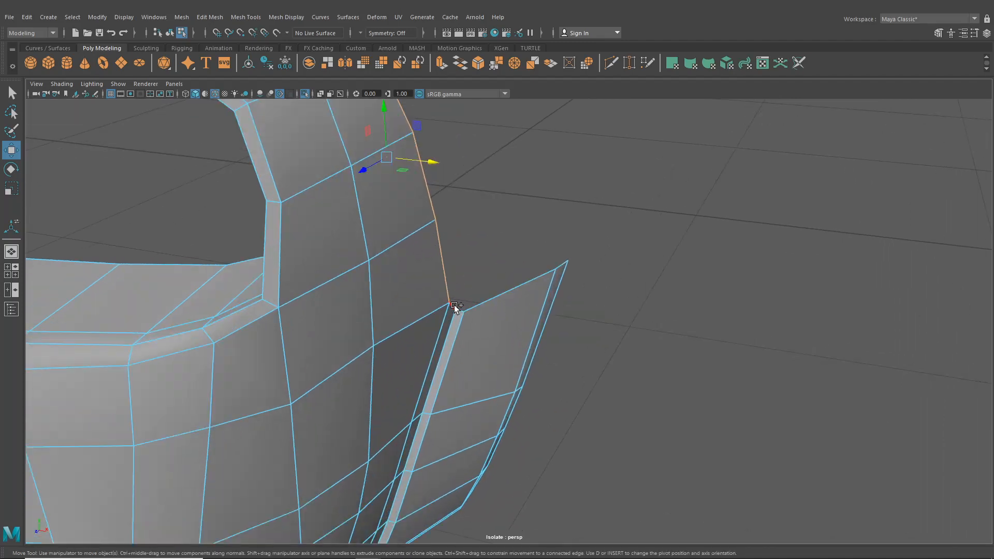
shift+click(498, 298)
alt+drag(563, 263, 341, 253)
shift+click(309, 323)
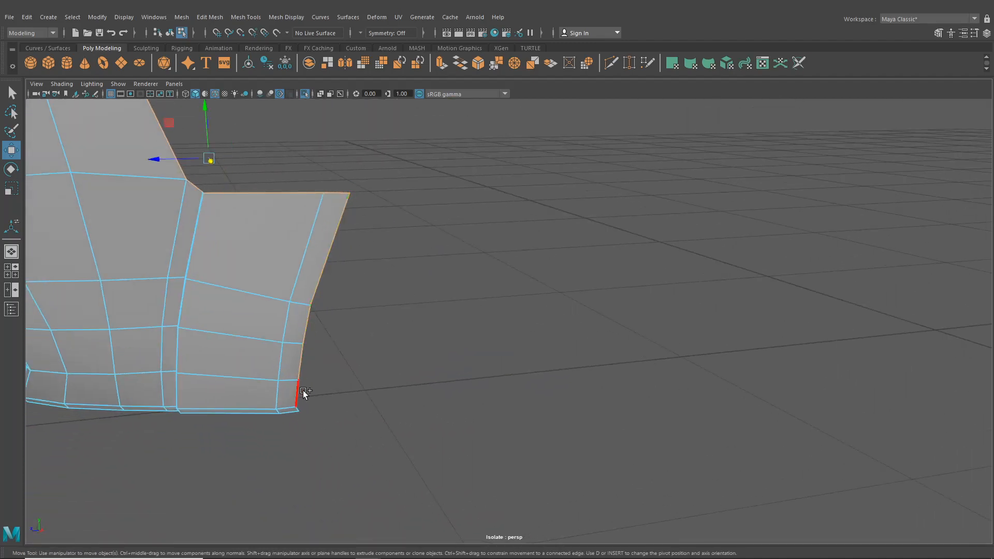
shift+click(300, 407)
- Extrude the selected border edges inward to form a thin flange behind the bumper's outline
alt+drag(343, 417, 325, 370)
key(ctrl+e)
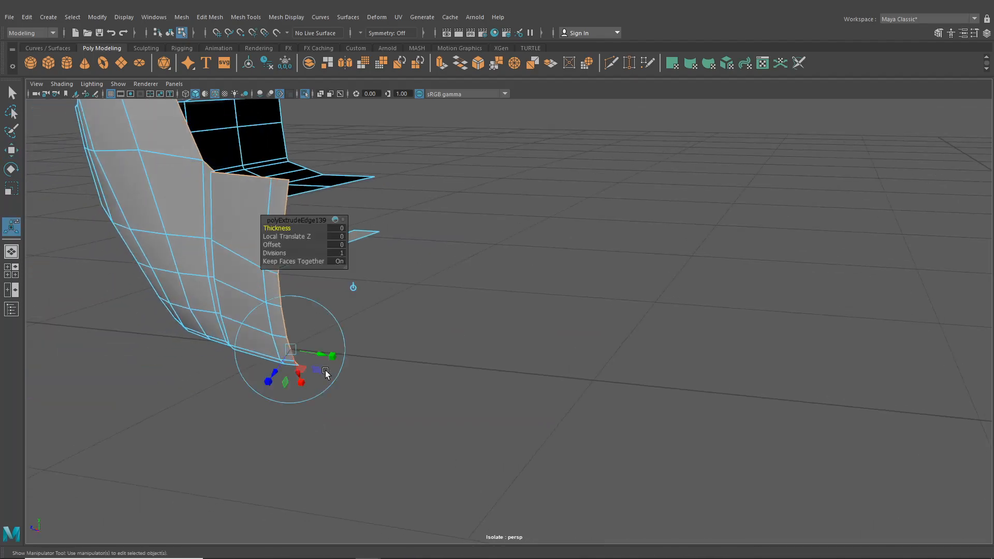
alt+drag(388, 326, 397, 289)
alt+middle_drag(397, 289, 490, 286)
drag(413, 271, 517, 321)
alt+middle_drag(517, 321, 623, 366)
alt+drag(622, 367, 487, 386)
scroll(488, 388, up, 5)
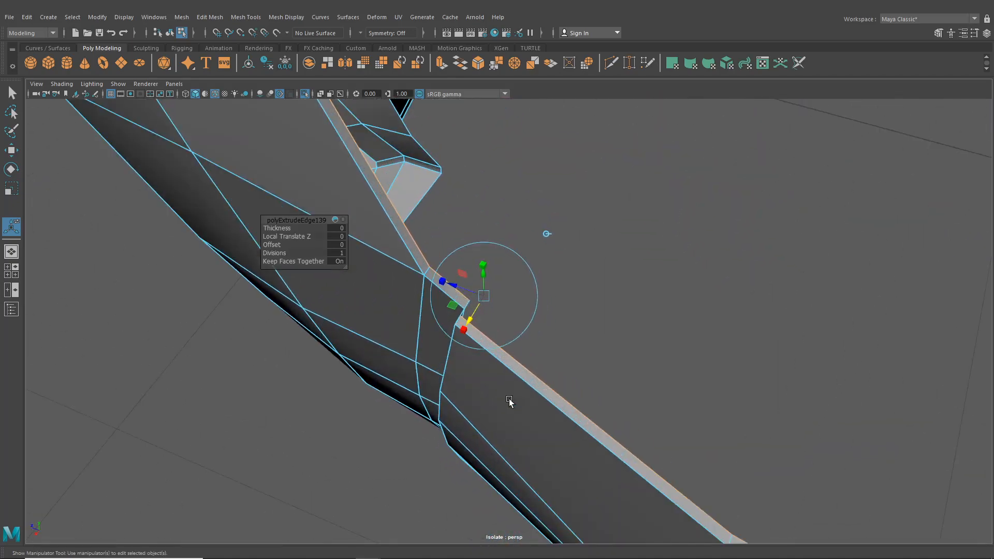
alt+middle_drag(511, 402, 533, 399)
- Set the transform constraint to Edge Slide and slide the inner flange vertices at the notch along their edges
right_drag(534, 336, 492, 269)
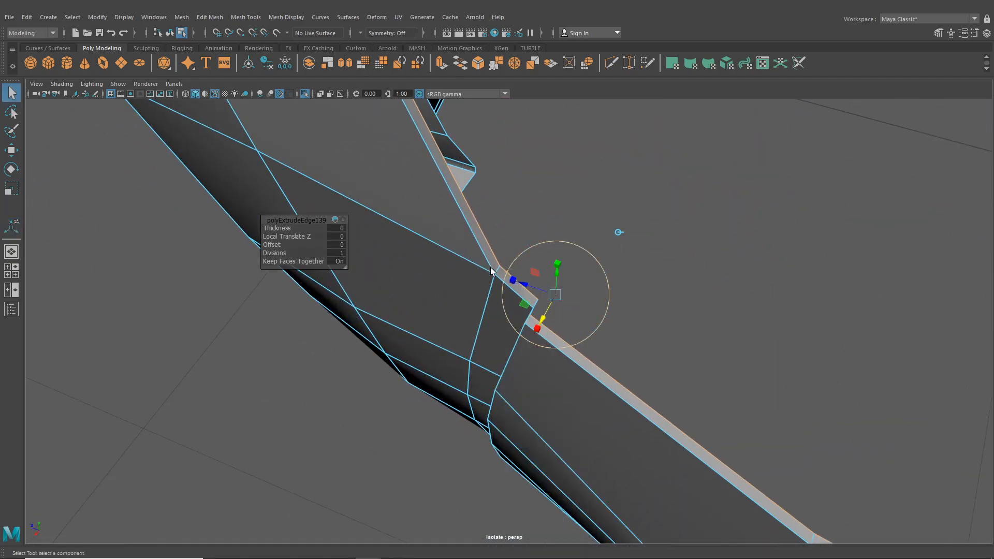
click(939, 34)
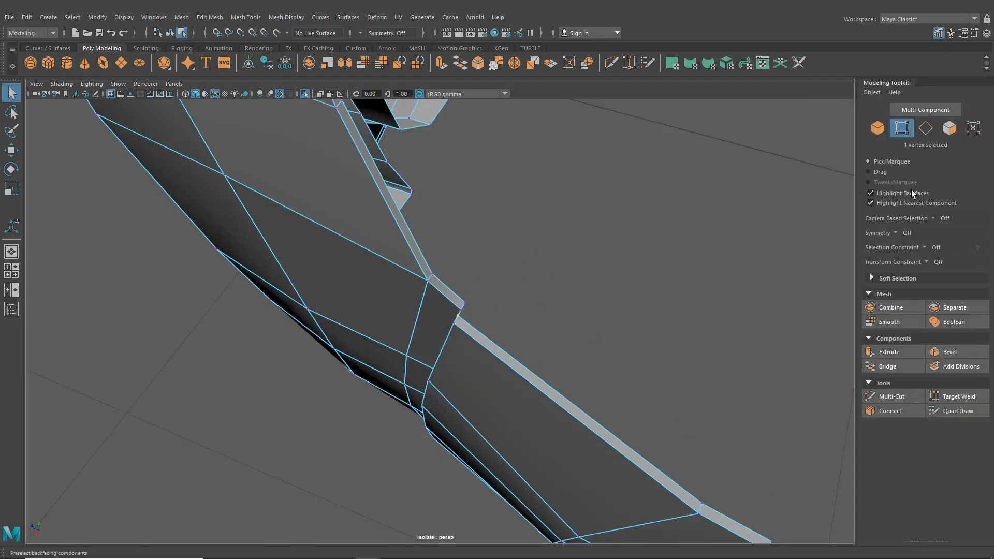
click(925, 262)
click(938, 272)
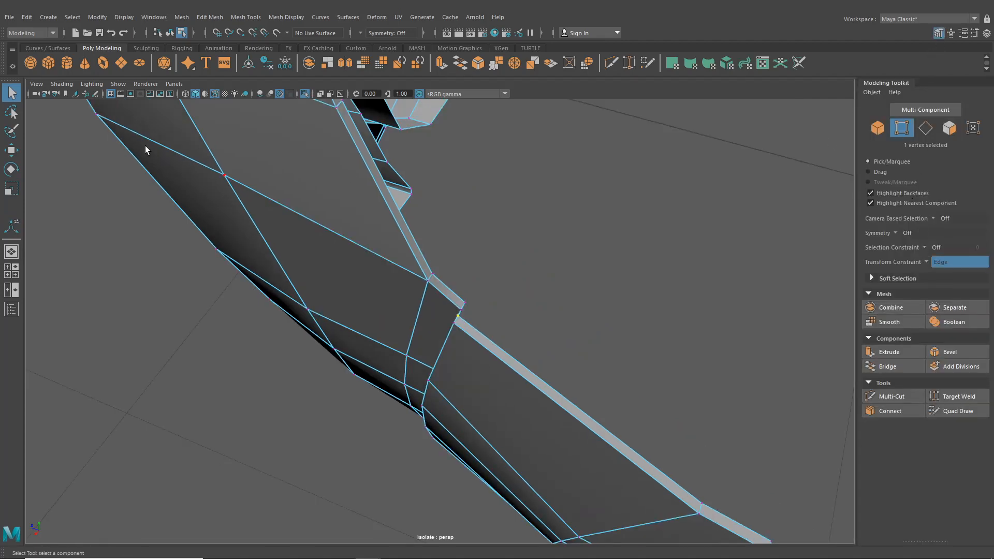
click(11, 151)
key(f)
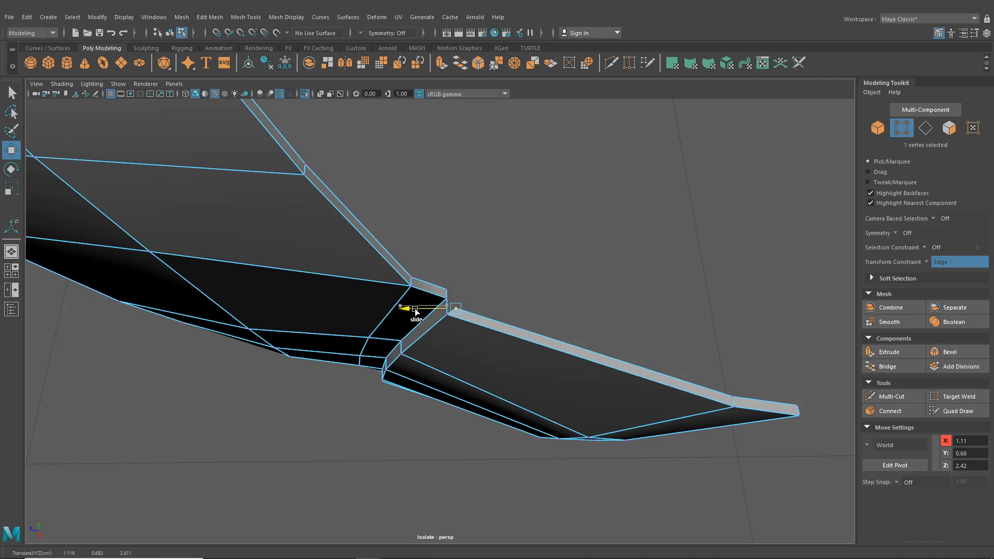
drag(445, 297, 414, 294)
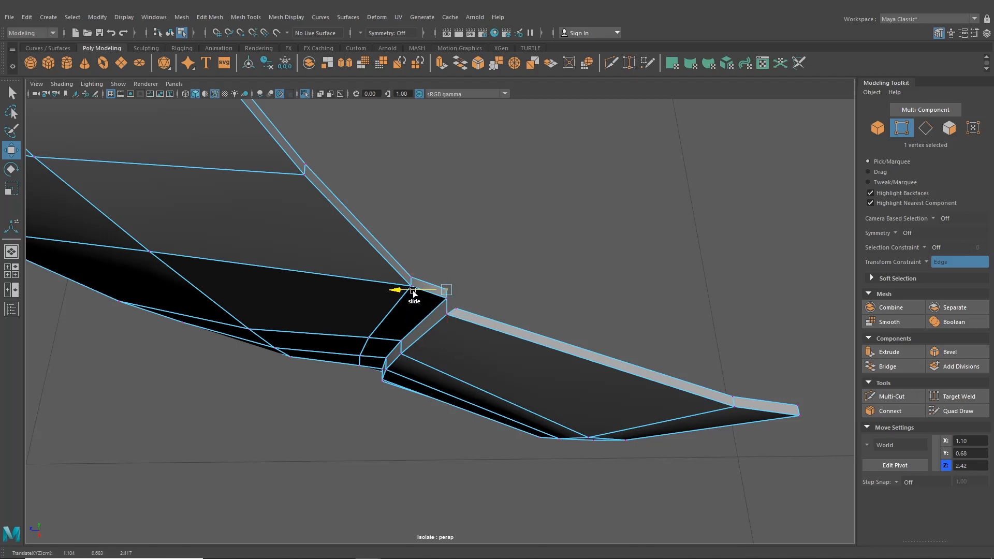
- Turn the transform constraint off and move the upper flange's end vertex at the notch along Z and Y
click(929, 262)
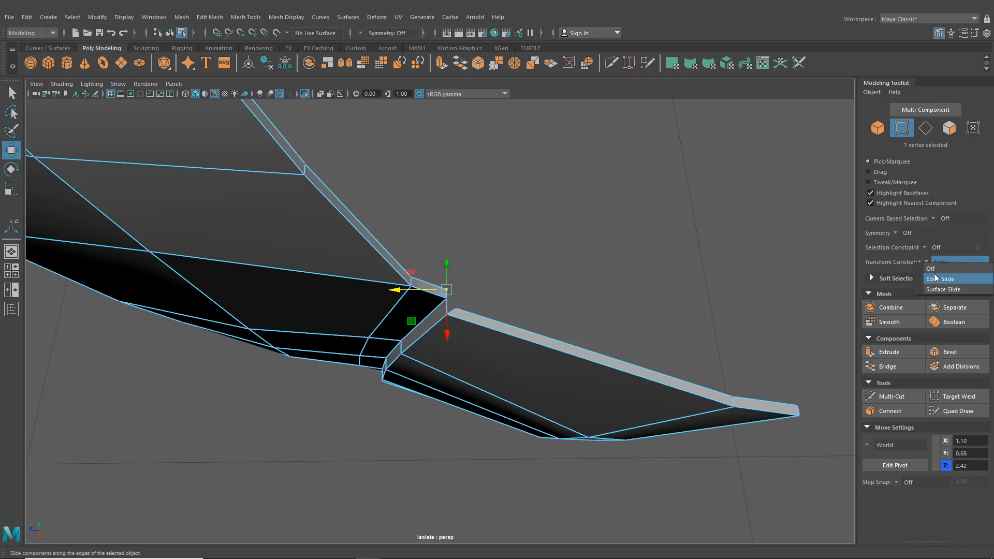
click(934, 278)
click(926, 263)
click(931, 269)
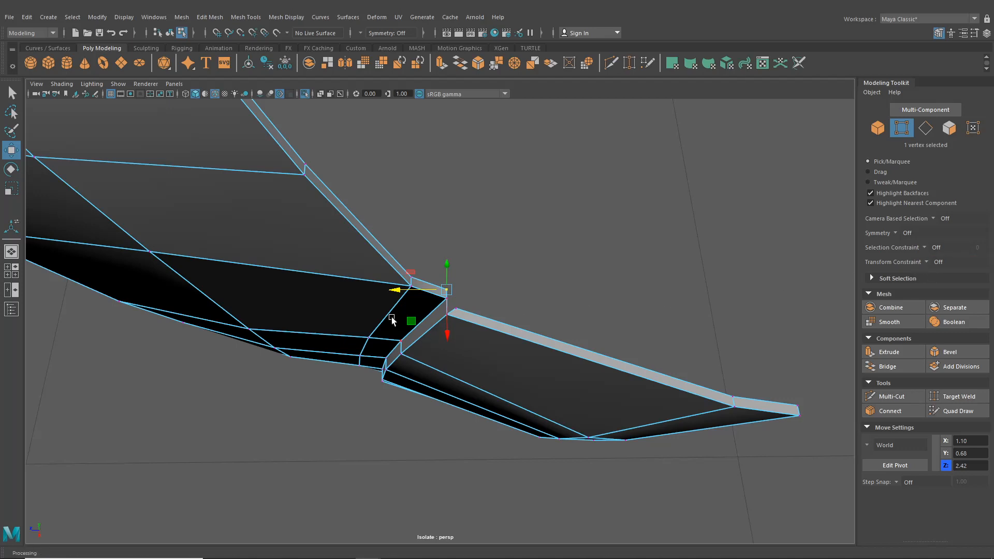
drag(394, 292, 399, 293)
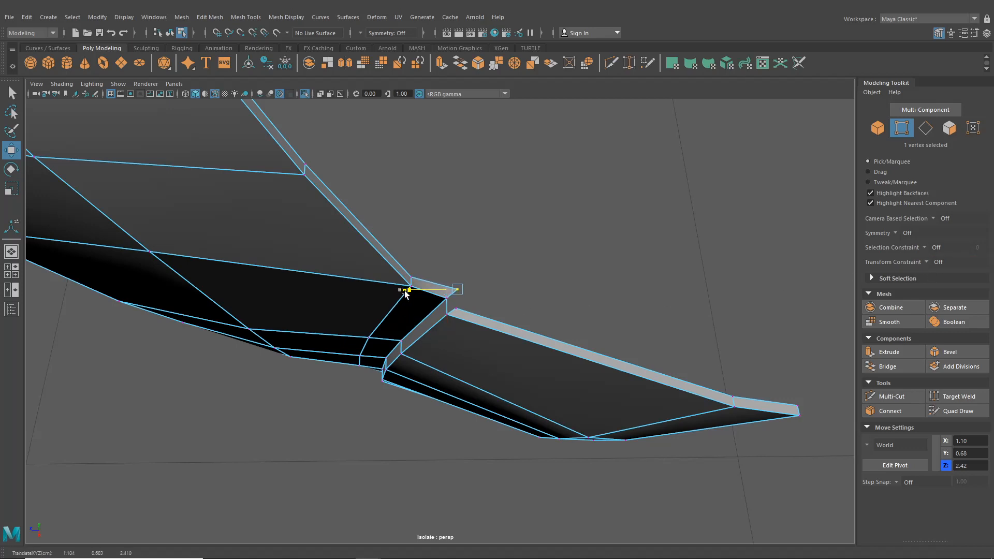
key(f)
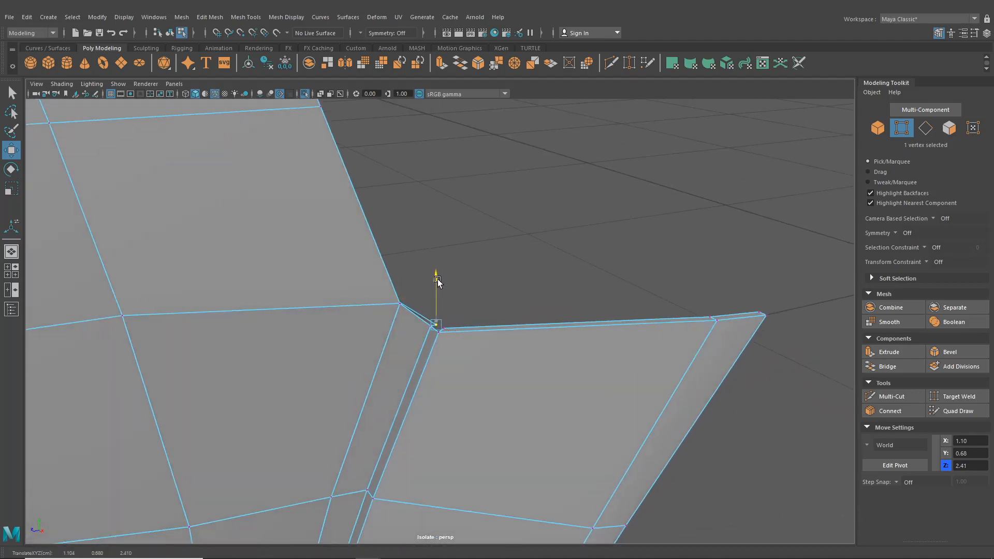
drag(438, 281, 438, 284)
- Fine-tune the upper flange's end vertex along the X, Y and Z axes at the notch corner
alt+drag(438, 284, 292, 314)
scroll(458, 370, up, 5)
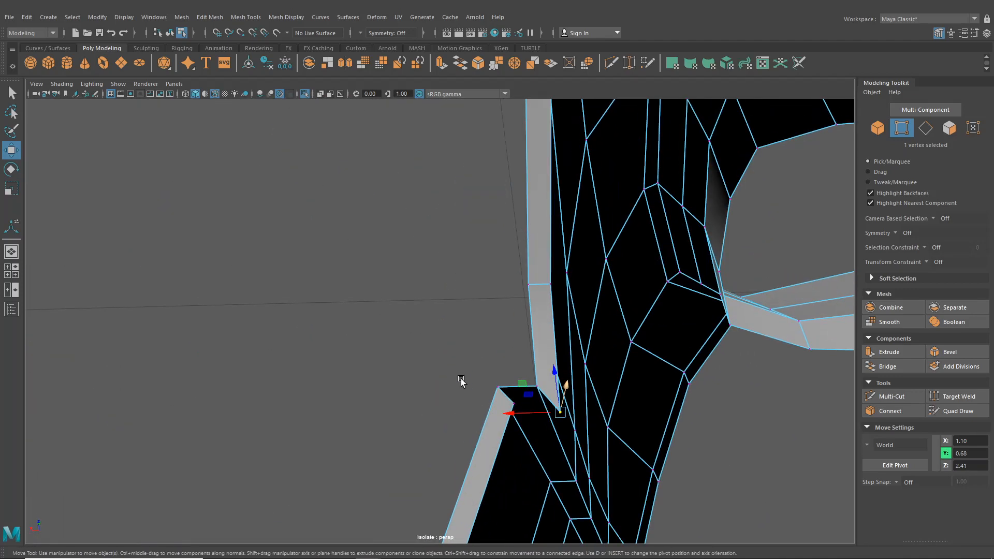
alt+middle_drag(462, 379, 495, 394)
key(f)
drag(387, 326, 445, 321)
alt+drag(449, 323, 511, 289)
drag(490, 212, 490, 213)
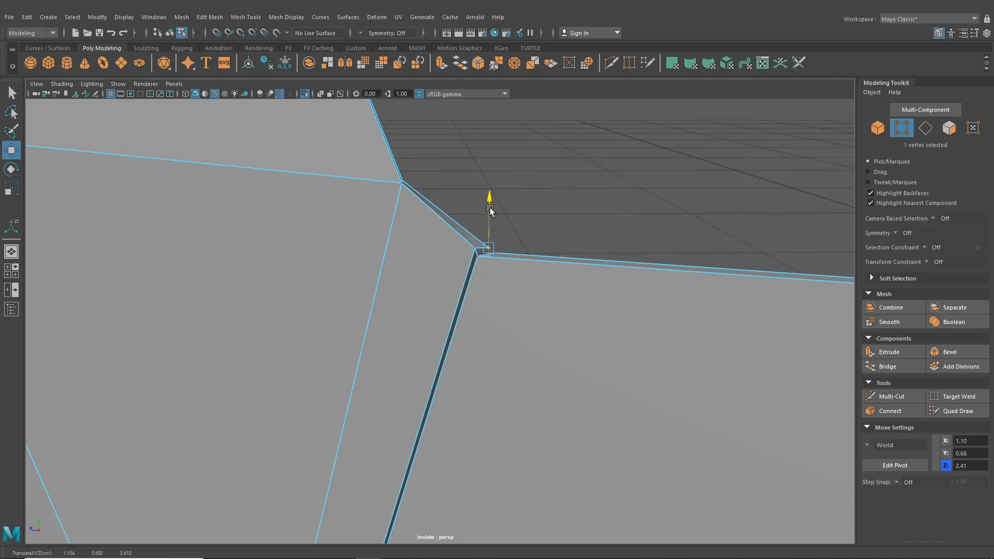
drag(454, 248, 458, 248)
alt+drag(459, 251, 518, 324)
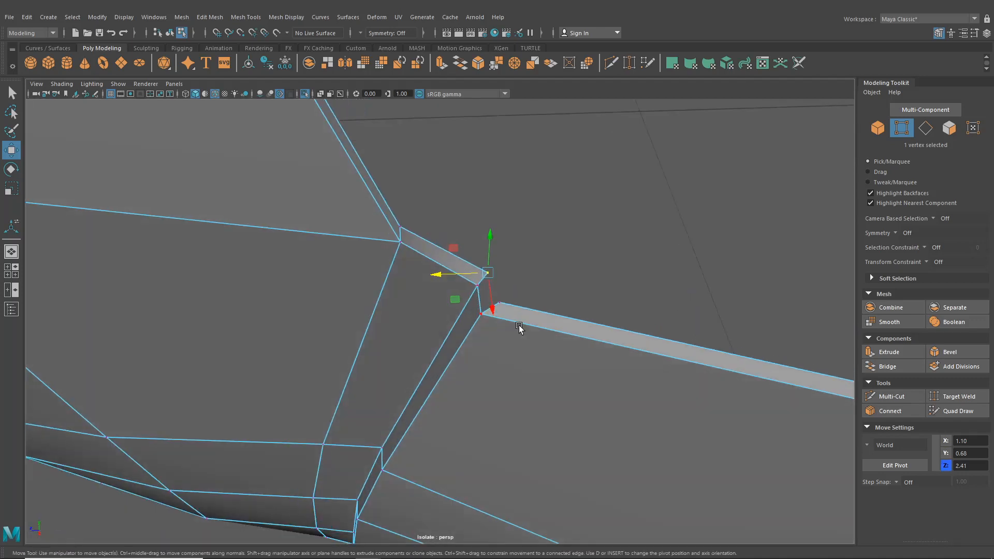
- Bridge the two flange end edges across the gap at the bumper's notch corner
right_click(522, 263)
right_drag(521, 266, 521, 234)
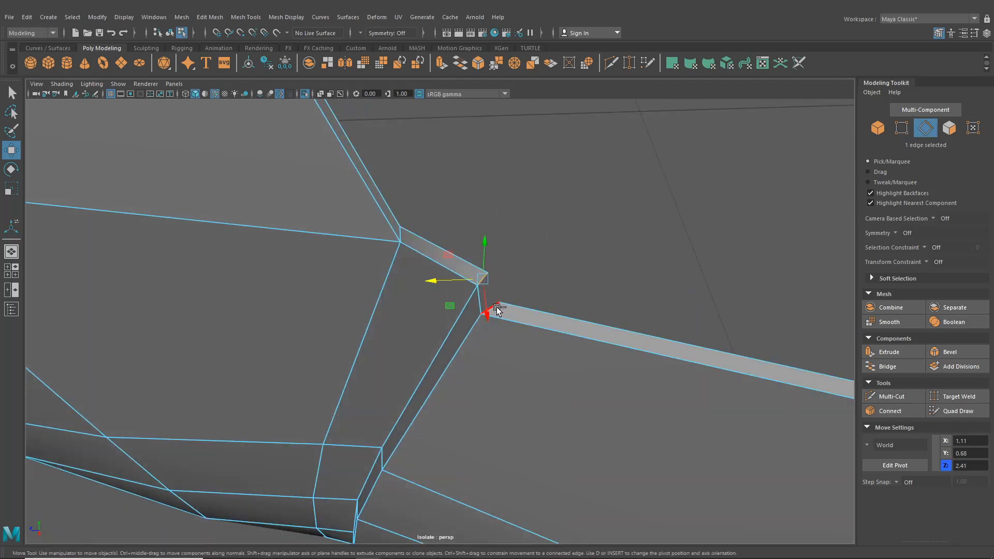
click(246, 17)
mouse_move(210, 17)
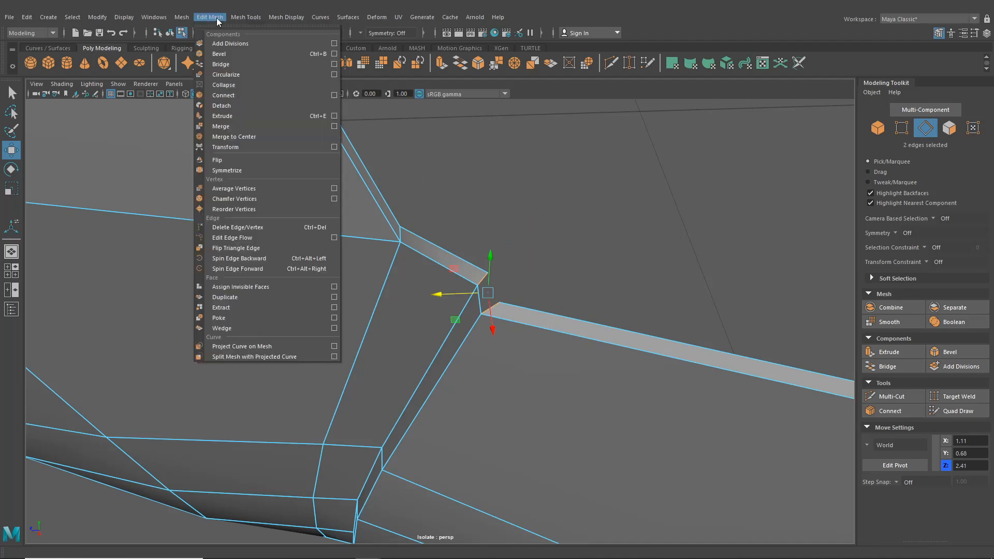
click(227, 65)
- Select the five border edges along the top of the bumper's upper bar and extrude them inward to form a thin flange
alt+drag(456, 274, 533, 357)
right_drag(431, 163, 428, 136)
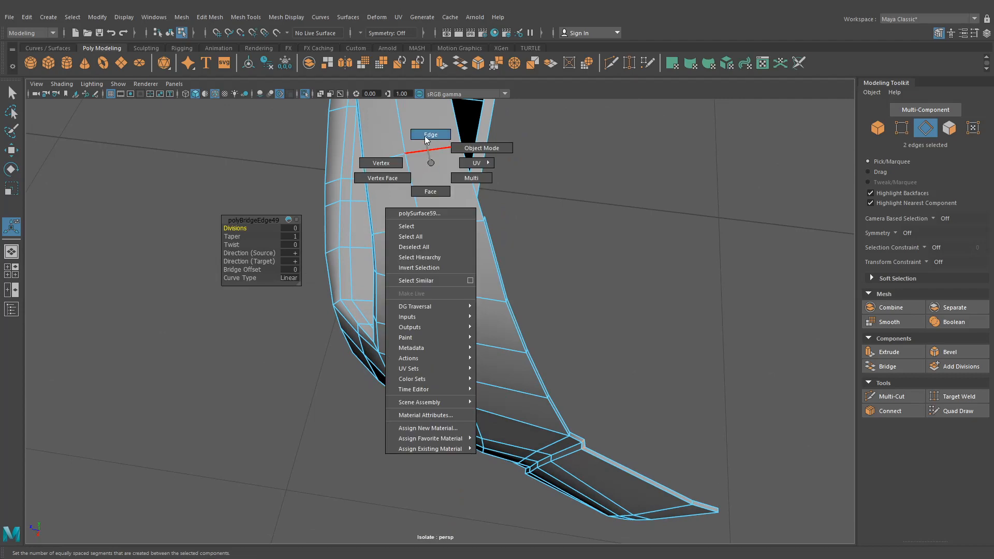
alt+drag(528, 331, 675, 356)
click(126, 252)
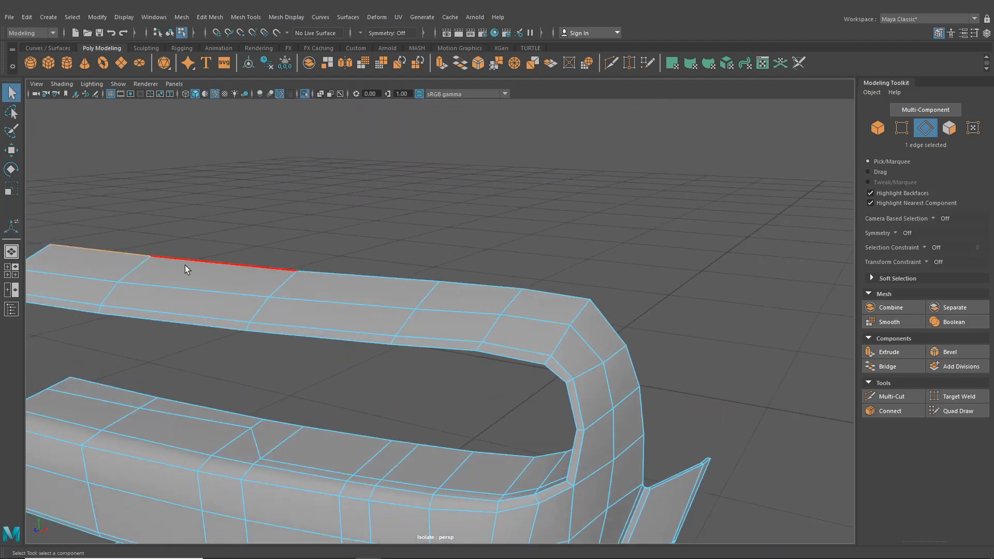
shift+click(187, 265)
shift+click(425, 287)
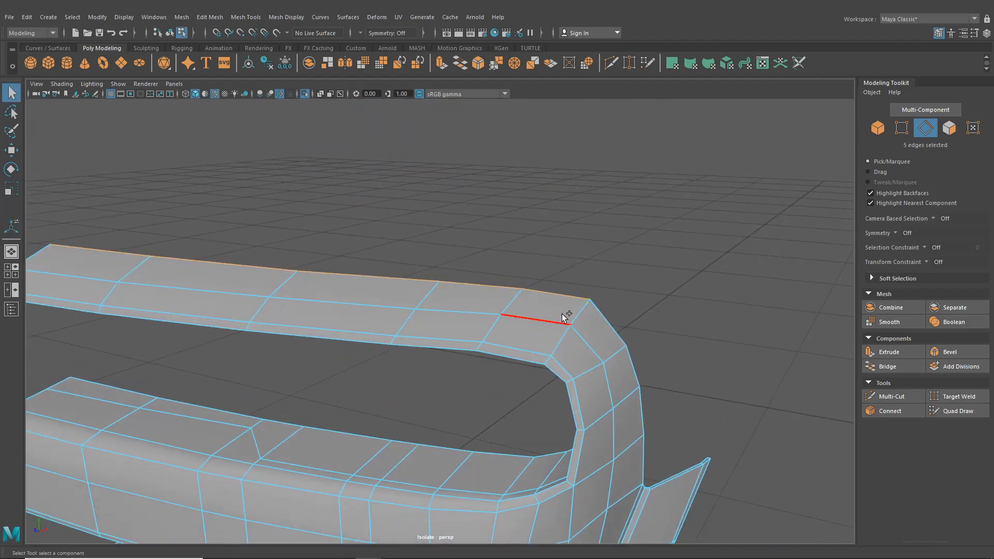
alt+drag(561, 314, 471, 375)
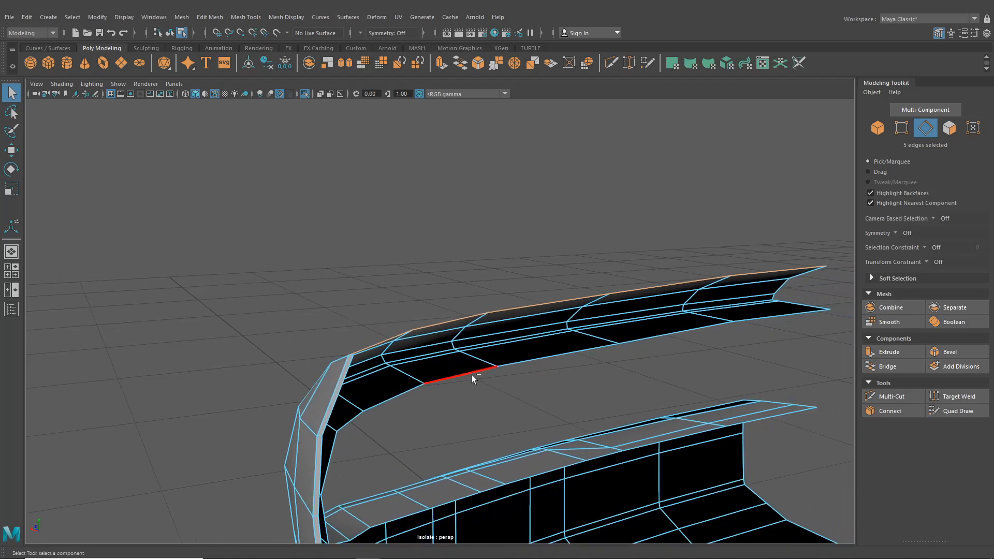
key(ctrl+e)
click(444, 280)
scroll(588, 290, up, 3)
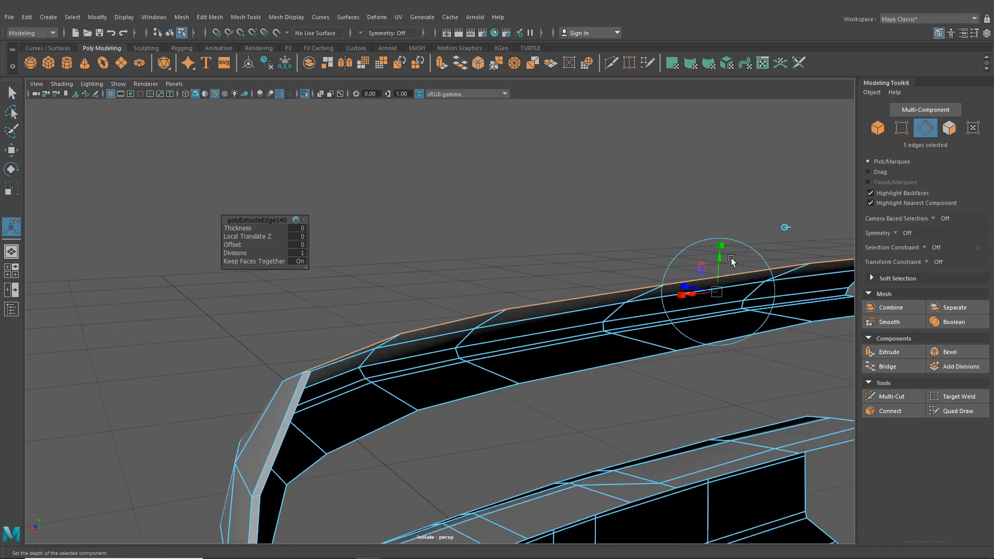
drag(731, 257, 399, 324)
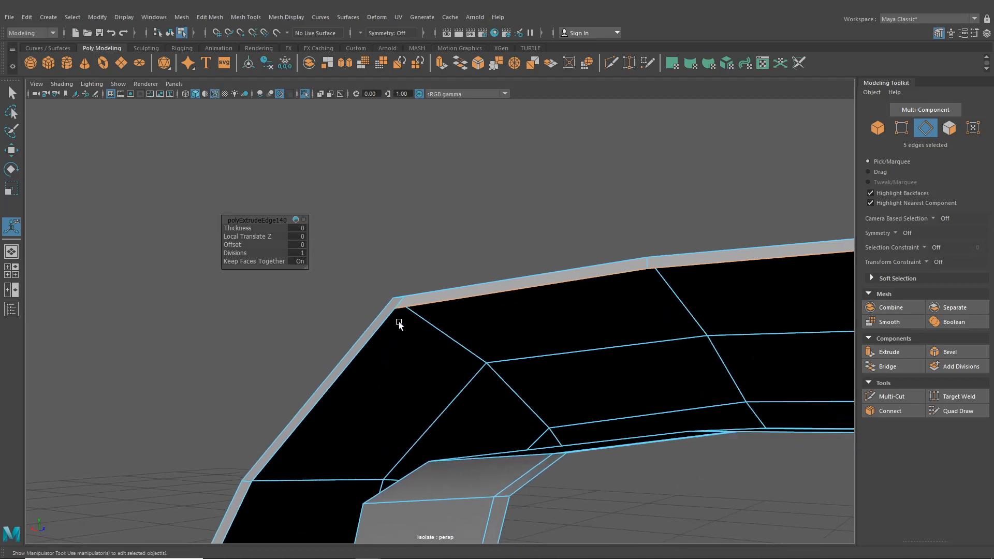
- Merge the flange vertices where the new upper flange meets the side flange at the bumper's outer corner
alt+right_drag(399, 324, 420, 366)
key(q)
right_drag(393, 268, 337, 241)
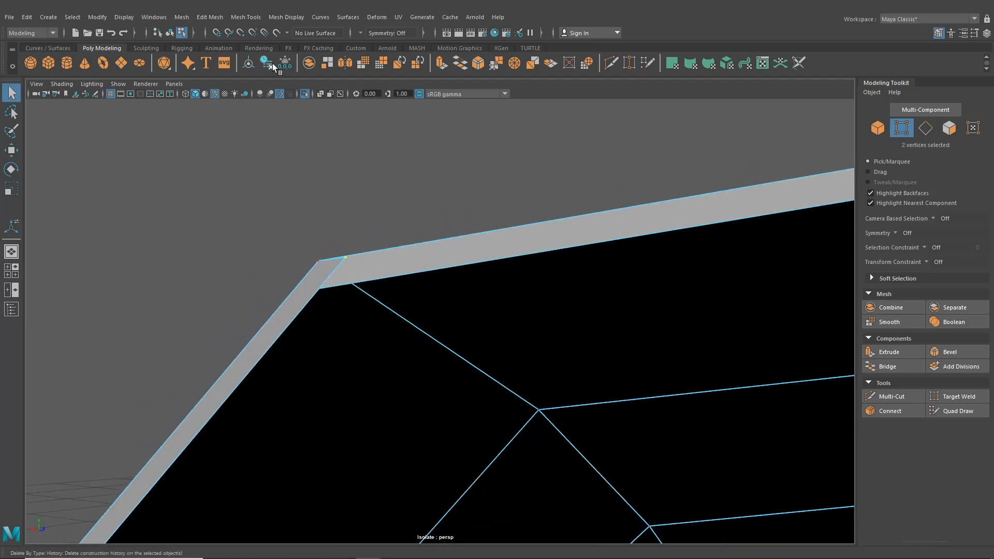
click(209, 17)
click(236, 130)
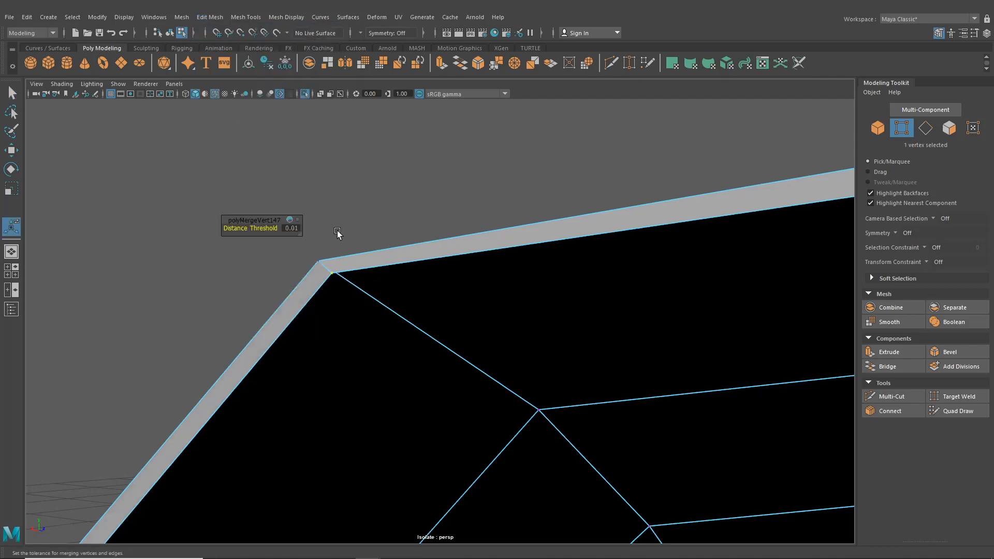
- Return to object mode and examine the bumper's outer shape and flanges from several sides, framing the selected bumper
alt+right_drag(338, 234, 406, 278)
alt+drag(406, 278, 493, 291)
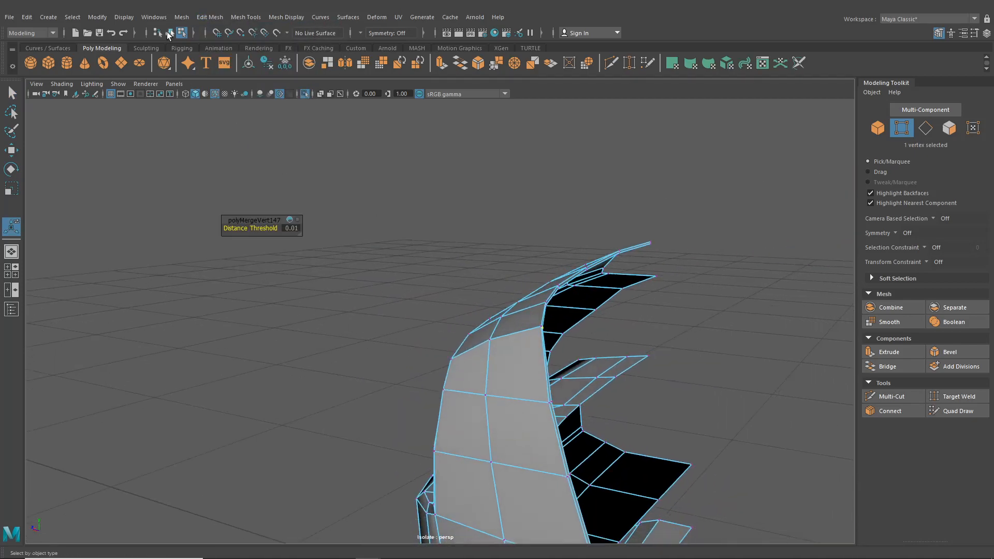
click(170, 33)
click(321, 338)
alt+drag(321, 338, 349, 328)
alt+middle_drag(348, 328, 405, 300)
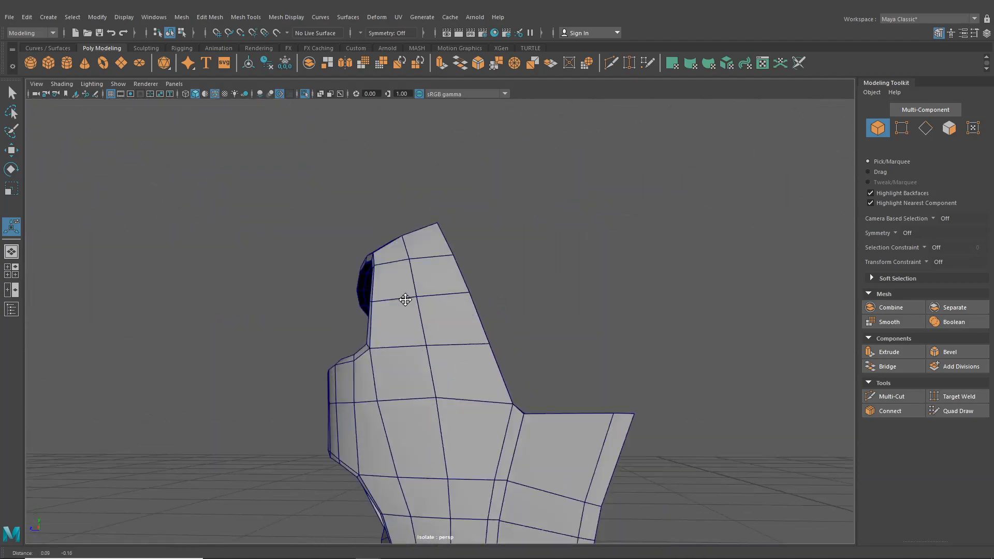
alt+drag(405, 300, 517, 348)
alt+drag(491, 316, 460, 280)
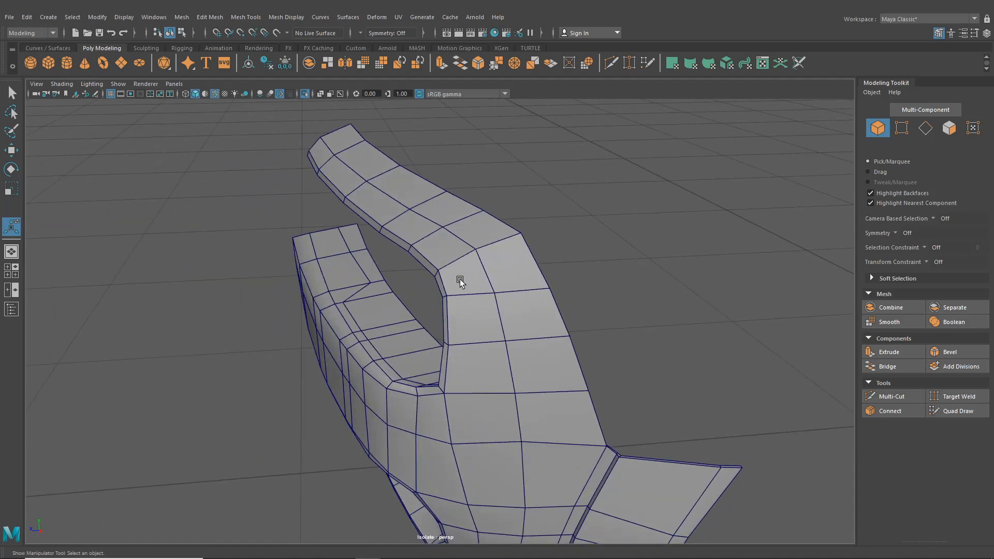
click(460, 280)
key(f)
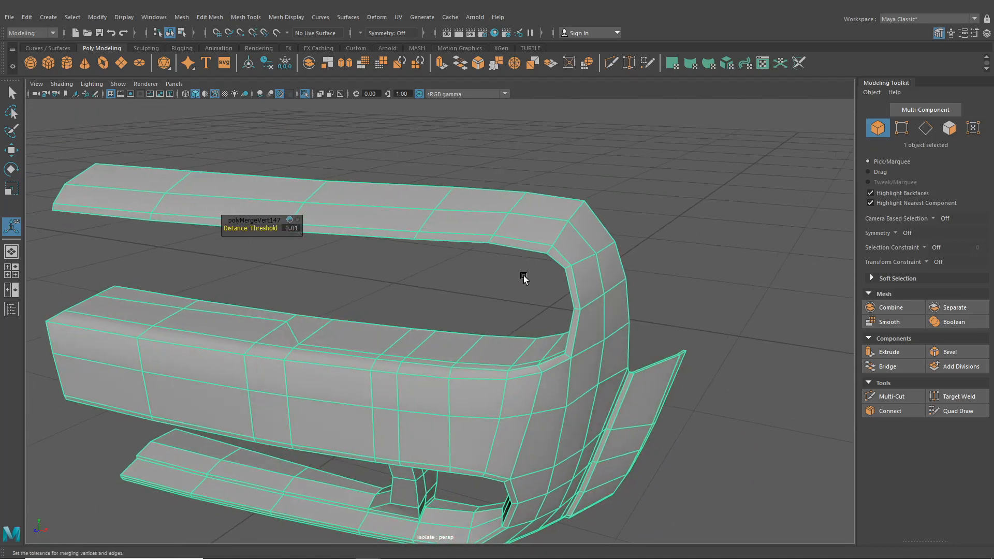
- Check the edge loop around the upper grille opening and end the isolation to show the whole car model
alt+drag(501, 287, 413, 218)
alt+drag(351, 355, 273, 328)
scroll(345, 334, up, 5)
right_drag(337, 308, 332, 242)
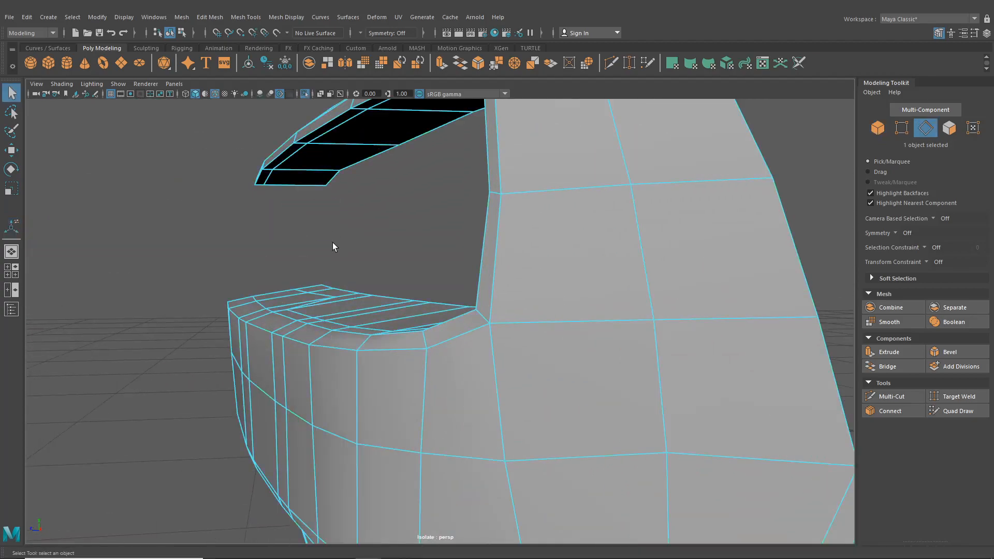
double_click(317, 294)
alt+drag(316, 312, 443, 195)
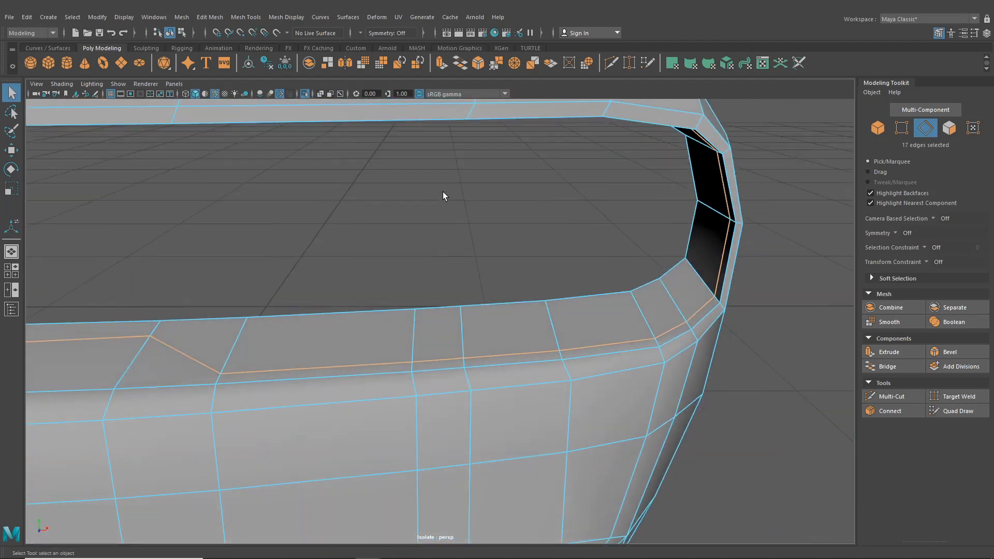
click(305, 93)
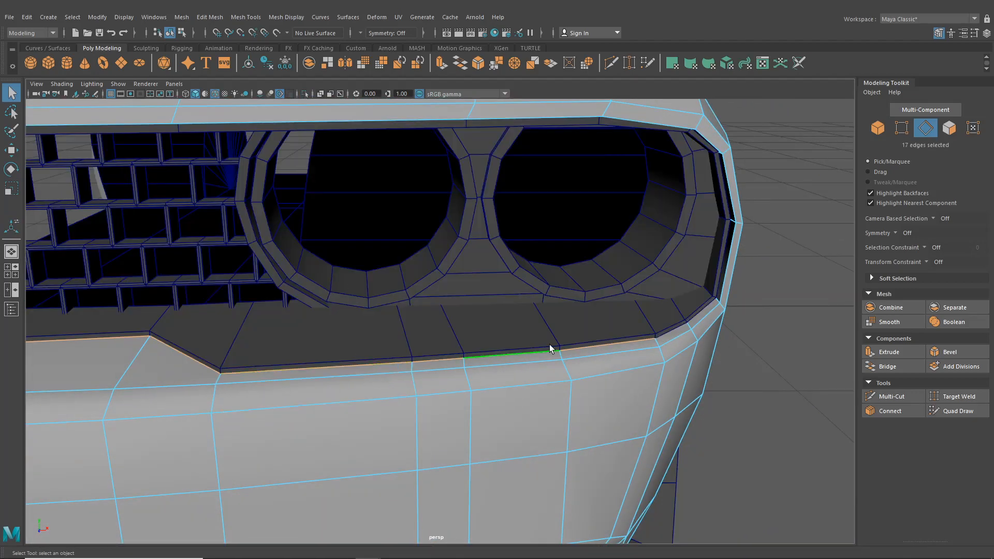
click(585, 154)
- Return to object mode and examine how the bumper fits against the grille, hood, fender and wheel arch
alt+drag(586, 154, 250, 250)
scroll(250, 249, up, 3)
alt+middle_drag(249, 249, 328, 262)
alt+drag(328, 263, 353, 266)
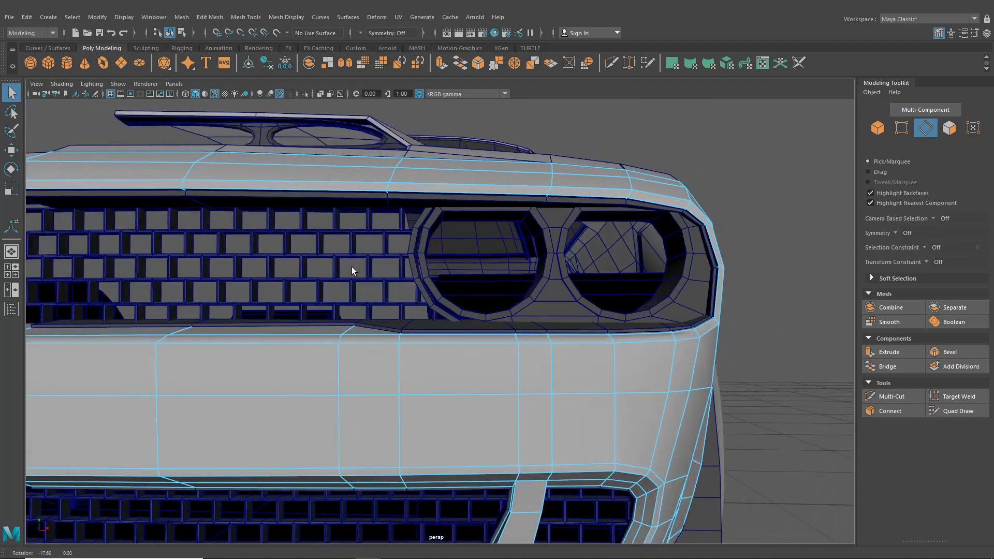
click(170, 32)
alt+drag(552, 305, 446, 352)
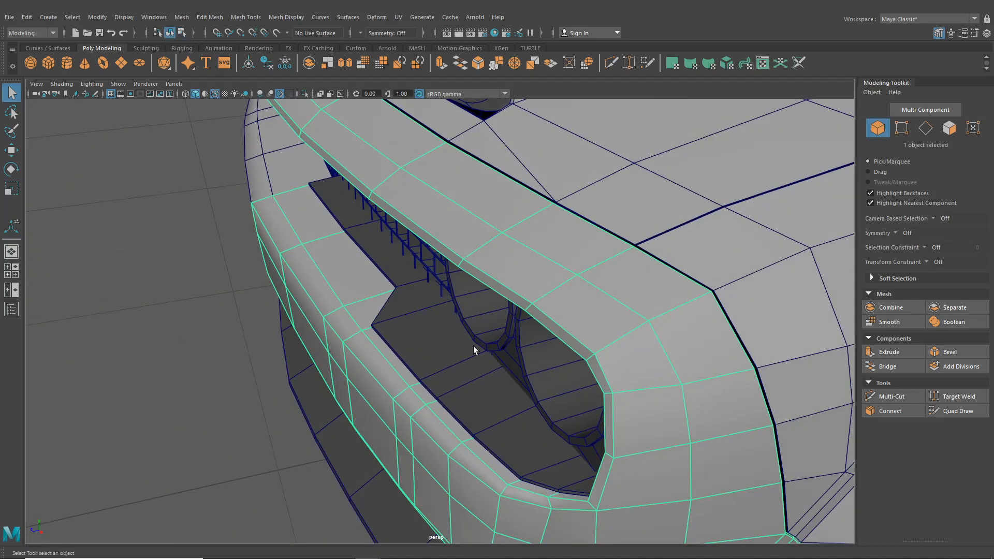
alt+middle_drag(565, 365, 459, 318)
scroll(459, 317, down, 5)
alt+drag(435, 313, 421, 291)
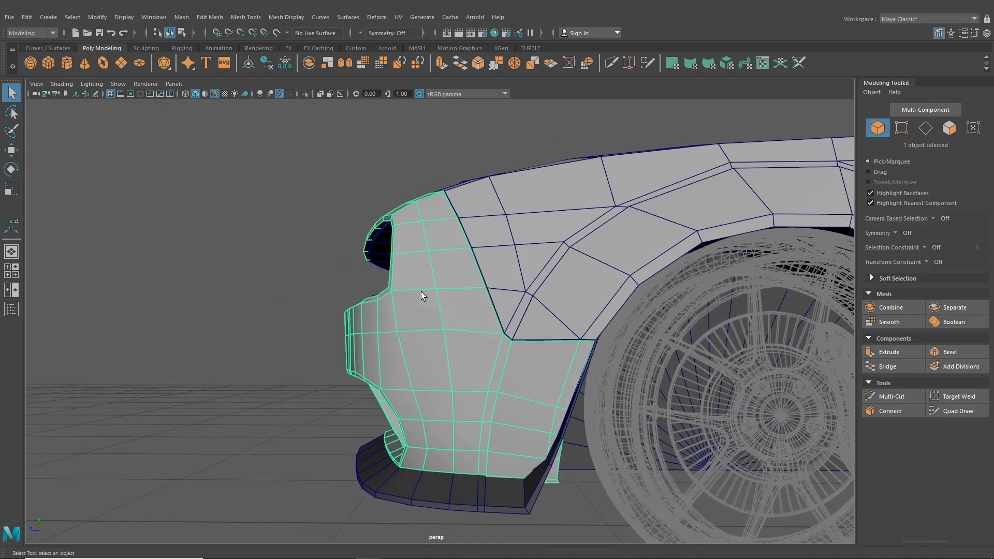
scroll(519, 373, up, 3)
alt+drag(464, 370, 518, 415)
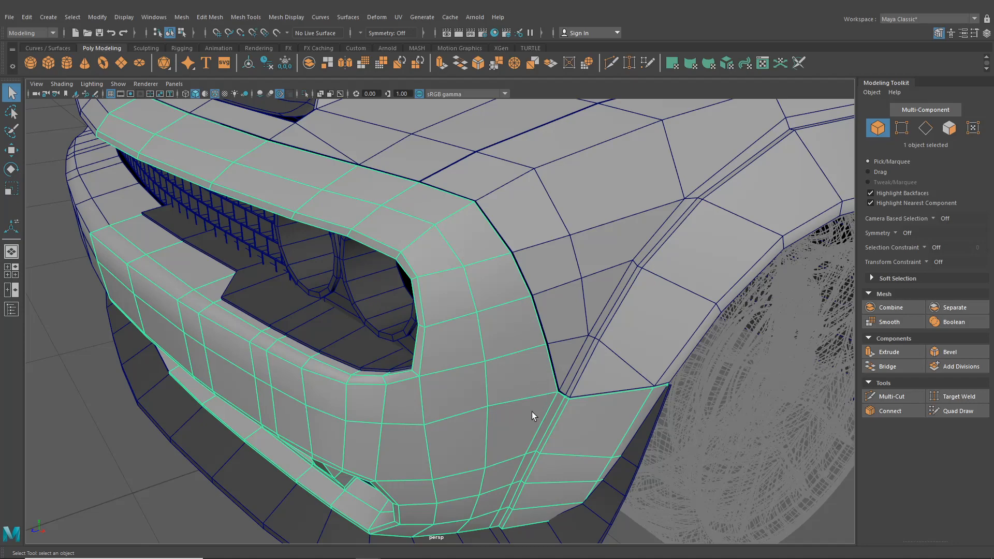
alt+drag(533, 411, 444, 329)
scroll(444, 328, down, 3)
scroll(418, 355, up, 4)
scroll(391, 305, down, 4)
scroll(383, 330, up, 3)
alt+drag(392, 305, 126, 145)
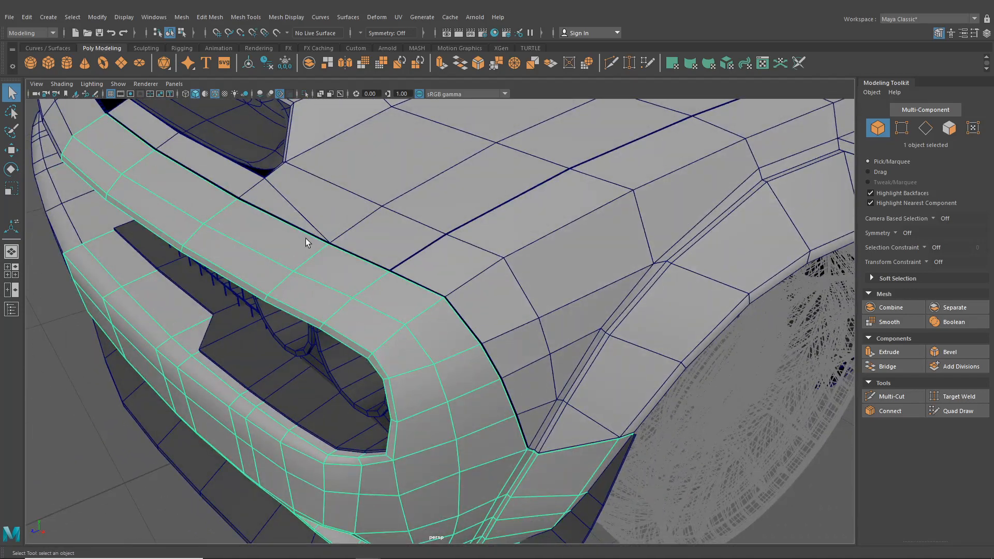
alt+drag(510, 413, 439, 305)
scroll(446, 322, up, 4)
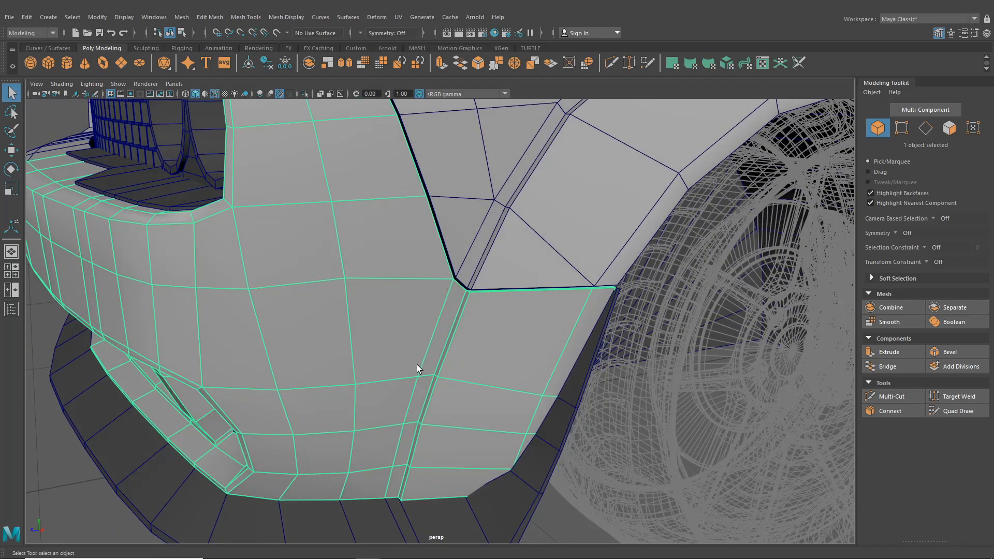
alt+middle_drag(433, 295, 403, 325)
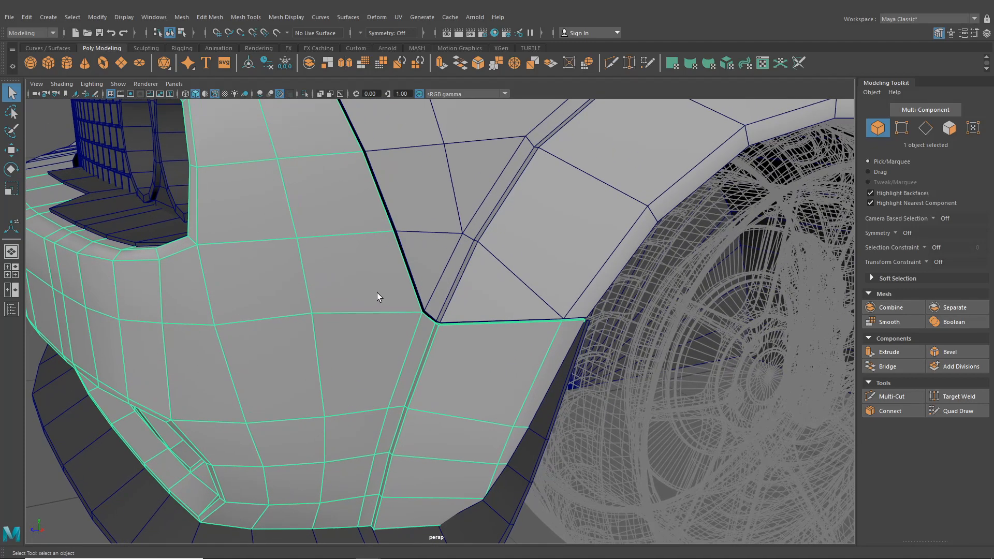
alt+drag(377, 293, 385, 287)
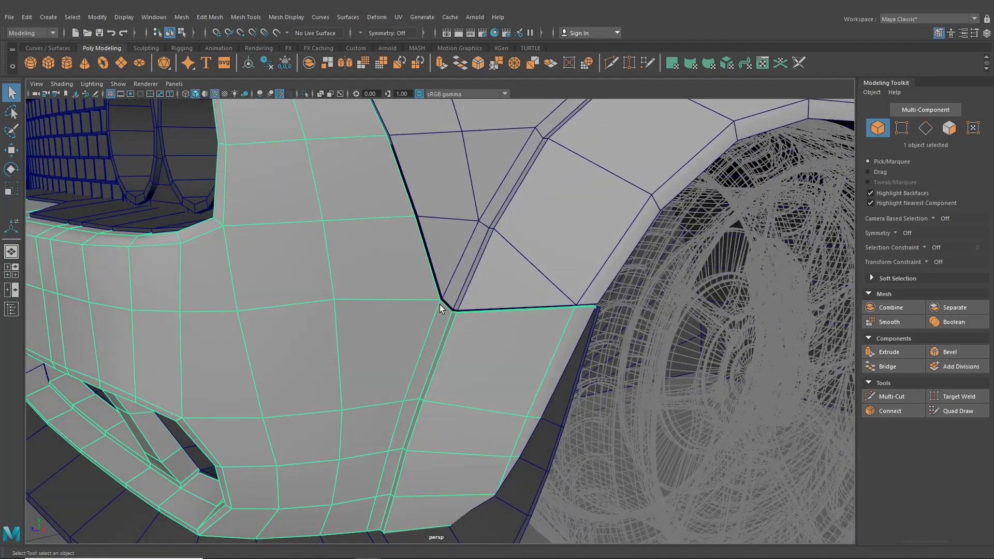
alt+drag(462, 243, 454, 261)
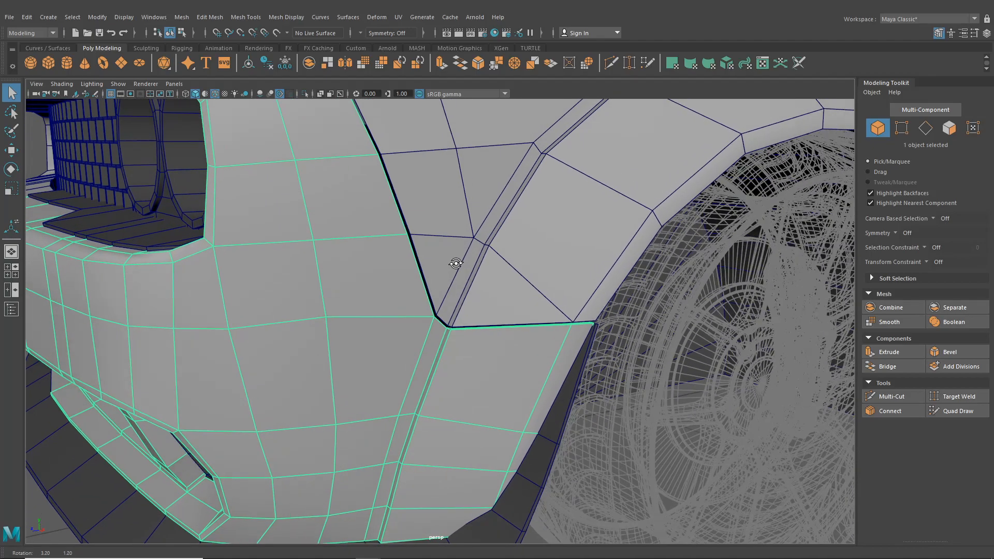
- Use Multi-Cut to cut short edges across the bumper faces next to the vertices at the notch corner
click(610, 63)
scroll(492, 326, up, 10)
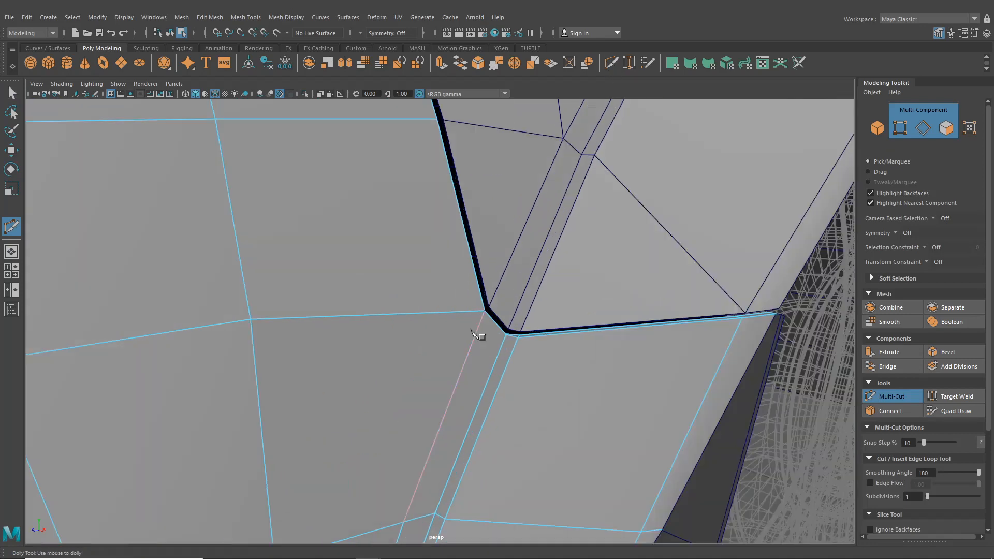
alt+middle_drag(443, 324, 427, 310)
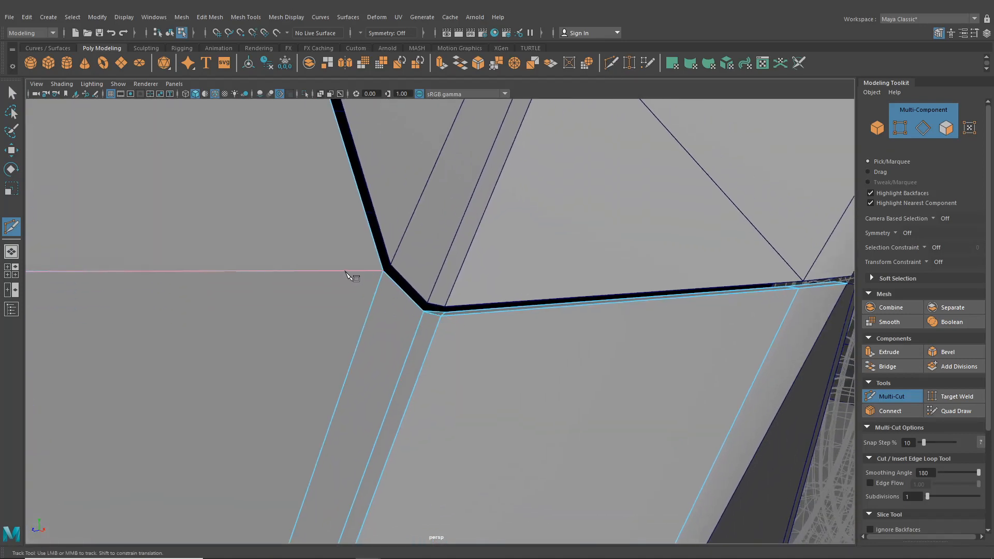
click(376, 271)
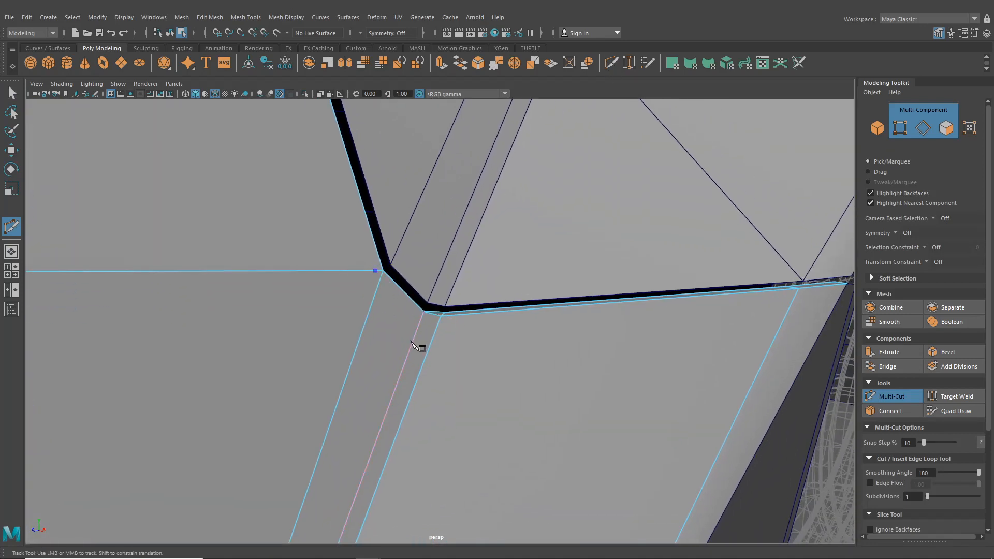
click(422, 318)
alt+drag(406, 326, 416, 331)
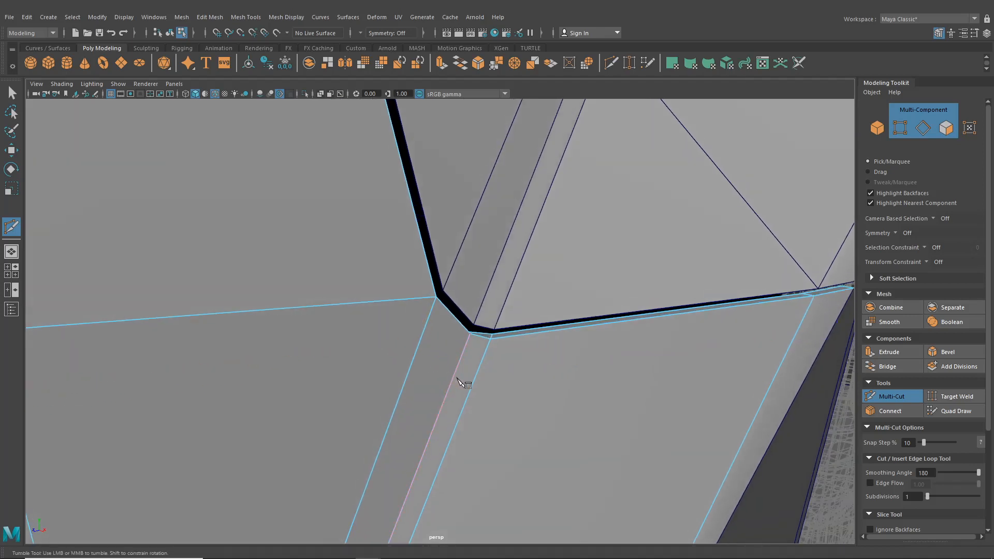
alt+drag(464, 381, 361, 388)
key(Escape)
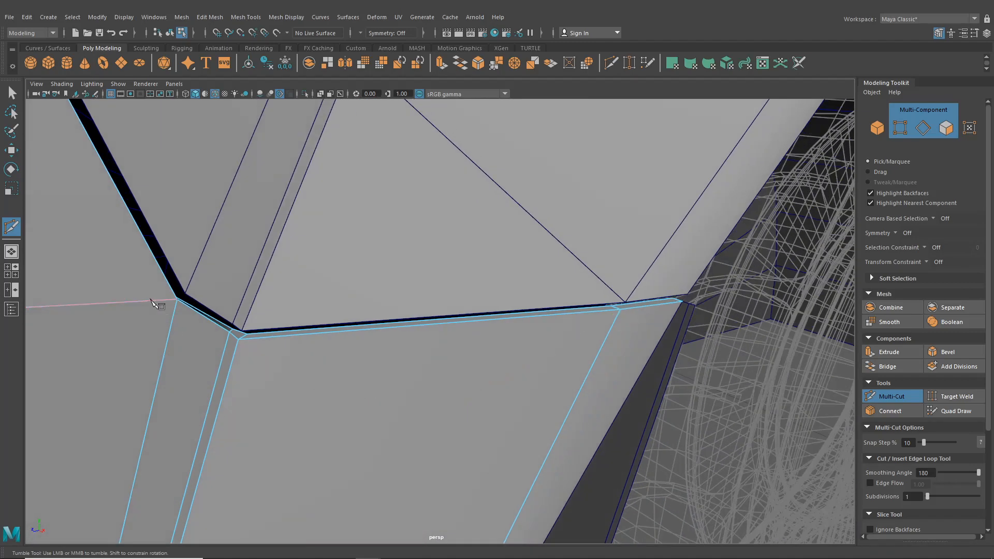
click(183, 311)
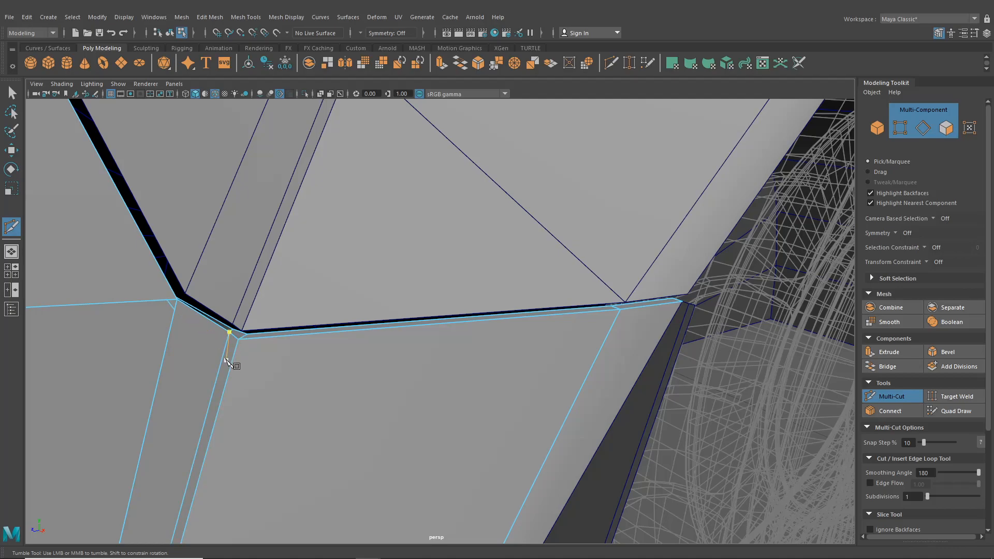
mouse_move(228, 363)
alt+mouse_down()
mouse_move(186, 366)
mouse_move(366, 389)
mouse_move(331, 374)
mouse_move(243, 370)
mouse_move(344, 373)
alt+mouse_up()
alt+middle_drag(343, 373, 353, 350)
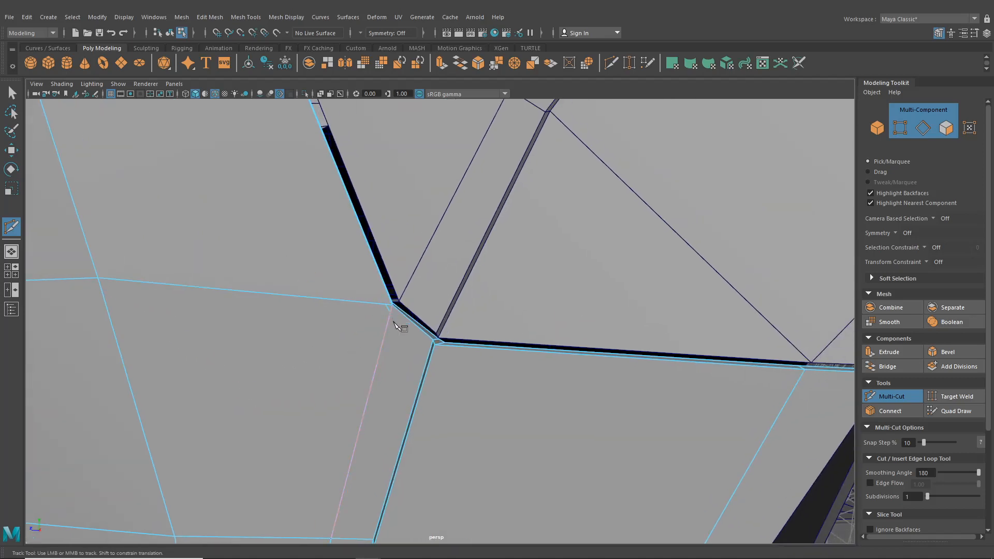
- Target-weld the extra cut vertices at the notch corner into the corner vertex and isolate the bumper
key(q)
right_drag(254, 203, 228, 202)
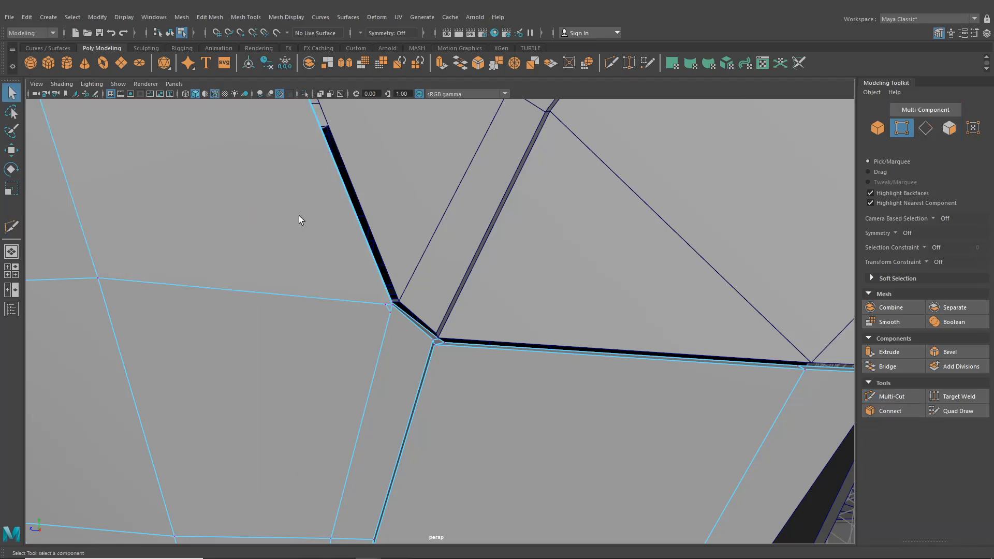
alt+middle_drag(299, 216, 331, 211)
alt+right_drag(330, 210, 570, 126)
click(629, 63)
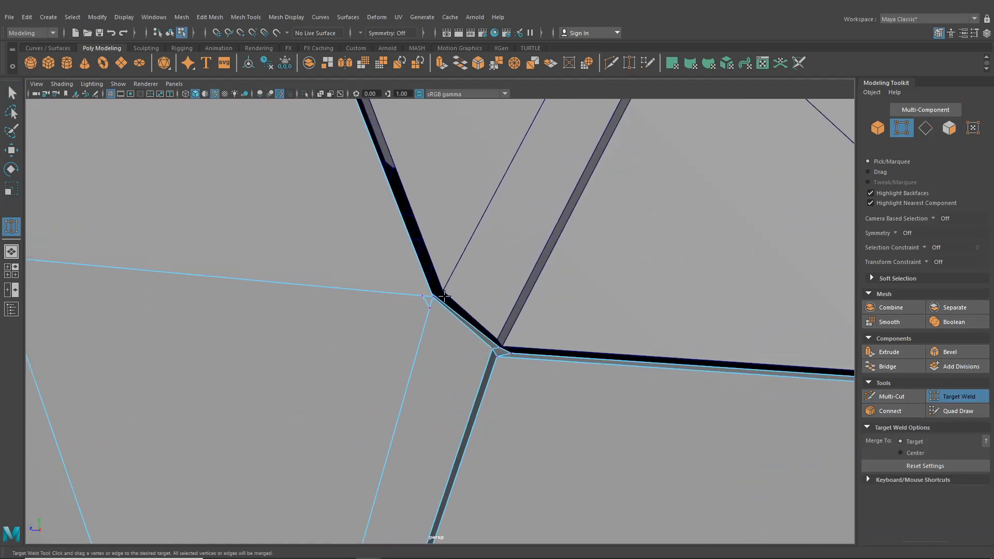
drag(417, 294, 423, 296)
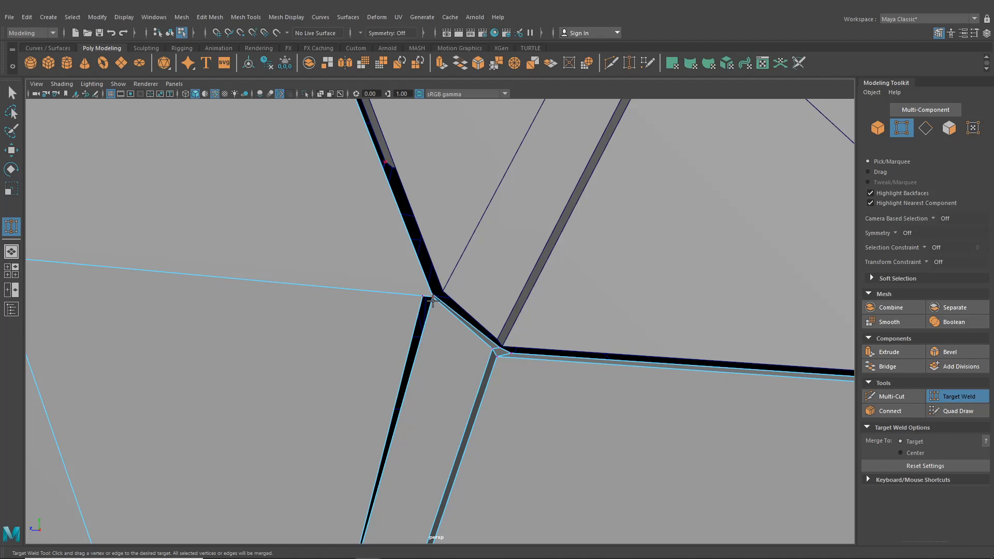
scroll(433, 300, down, 5)
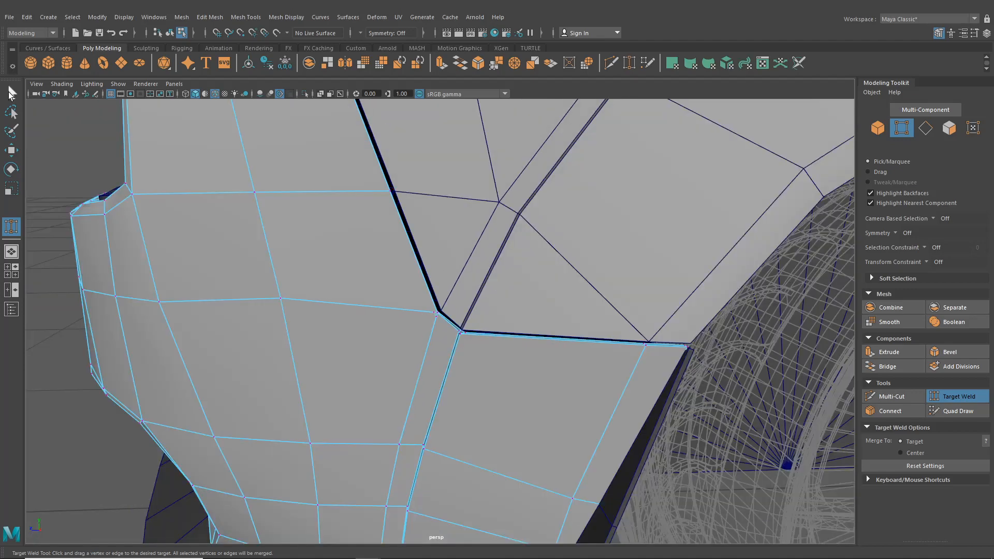
click(11, 93)
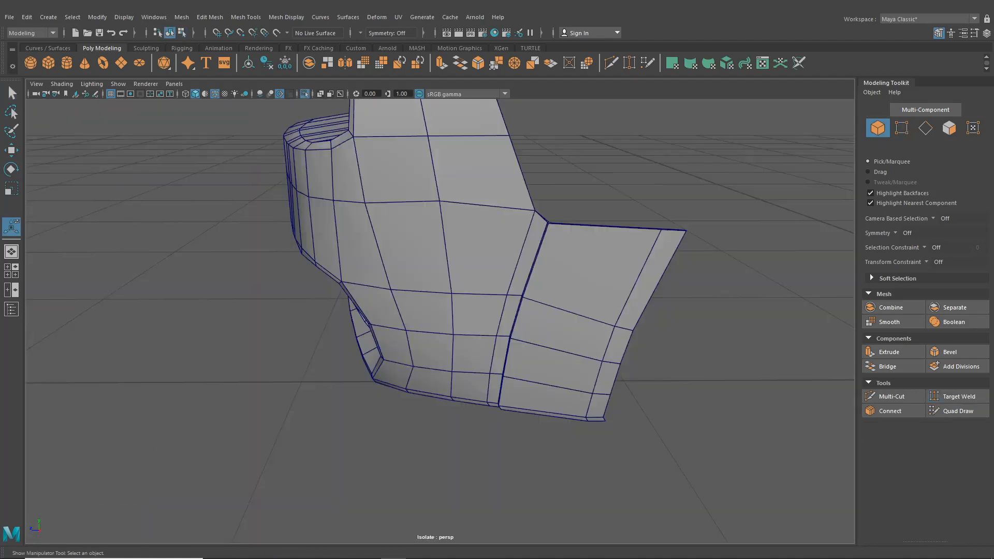
- Use Multi-Cut to cut a short edge across the notch corner, running close to its outer border down to the panel groove
scroll(567, 206, up, 5)
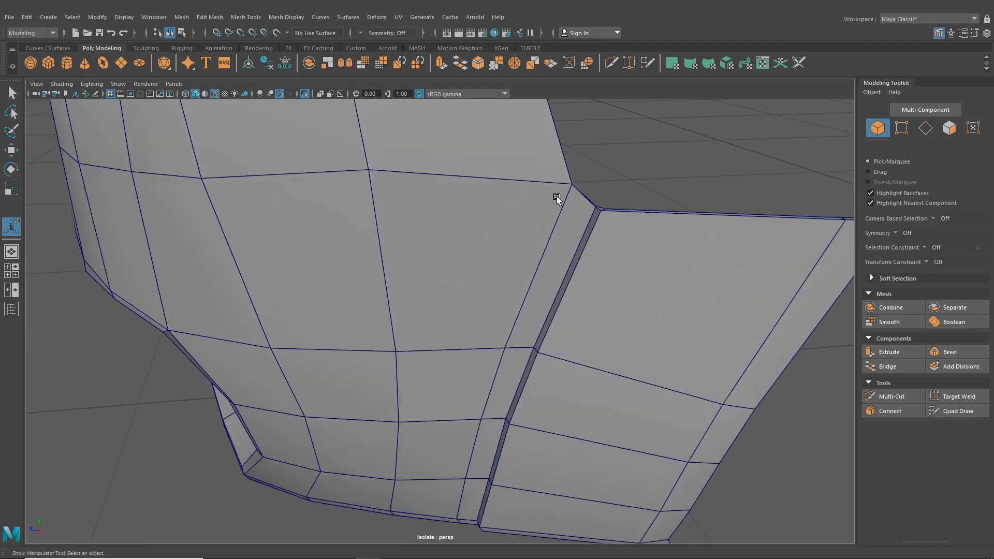
alt+drag(557, 197, 493, 284)
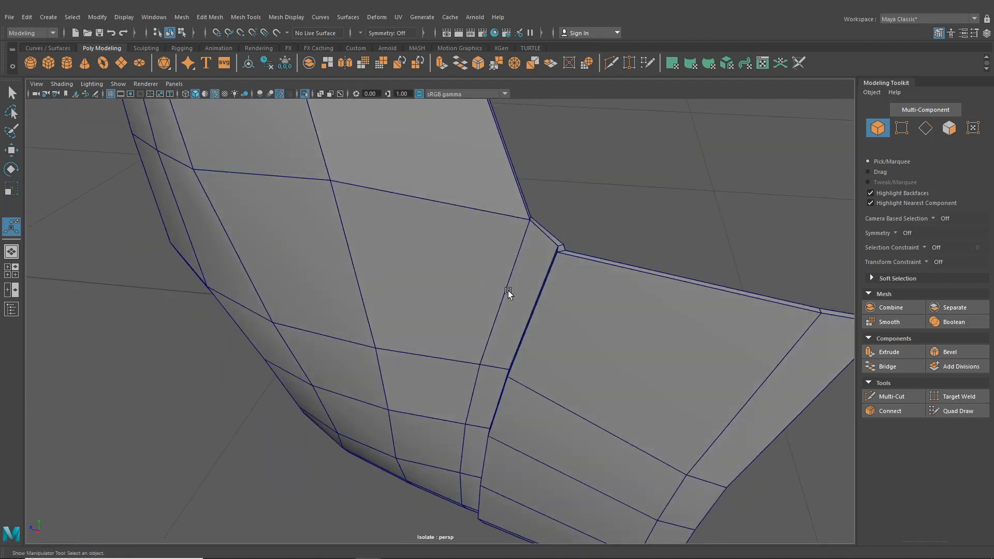
alt+drag(509, 346, 473, 291)
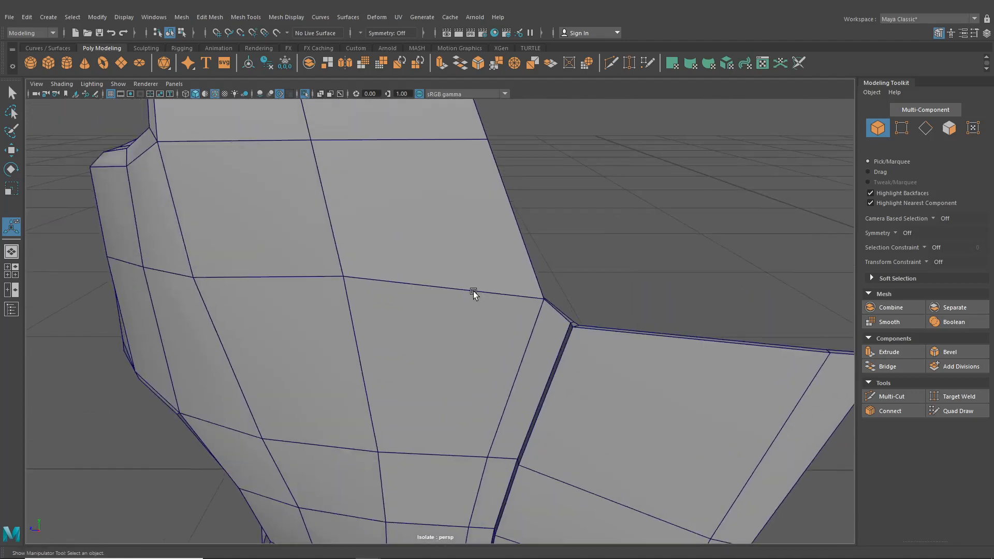
alt+drag(508, 257, 573, 113)
click(611, 63)
alt+right_drag(466, 259, 399, 289)
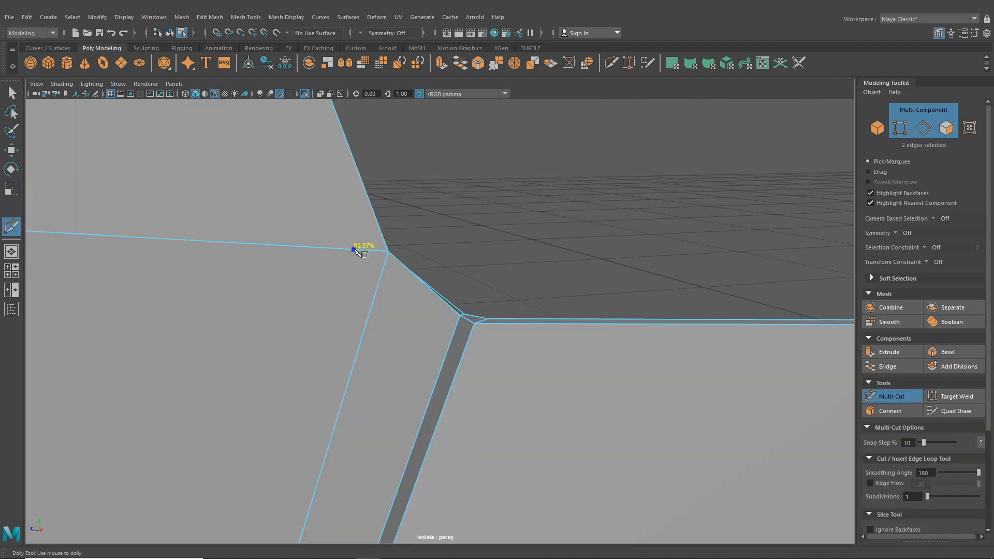
click(381, 251)
click(386, 261)
click(461, 324)
scroll(544, 385, down, 3)
scroll(562, 393, up, 6)
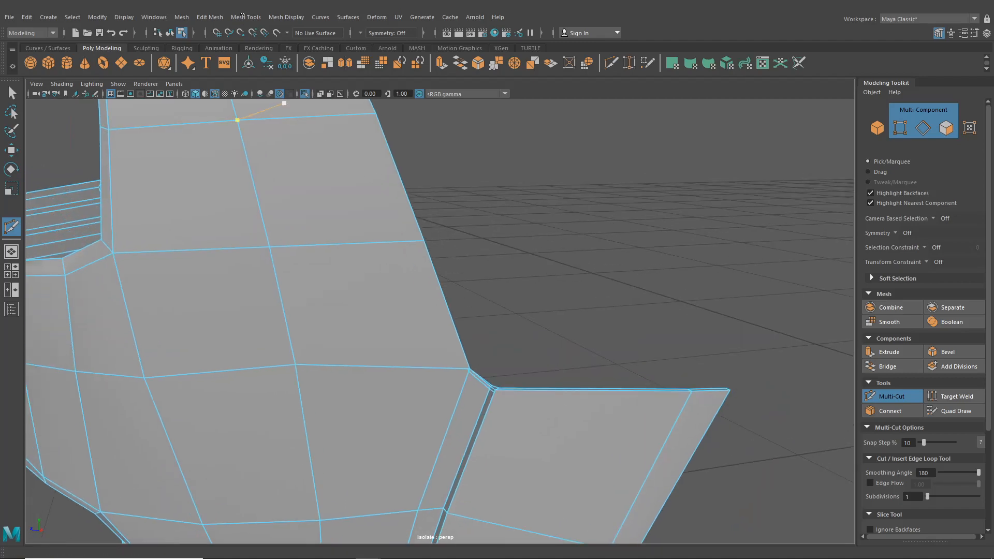
- Insert an edge loop close to the bumper's outer border above the notch corner
click(222, 17)
mouse_move(249, 18)
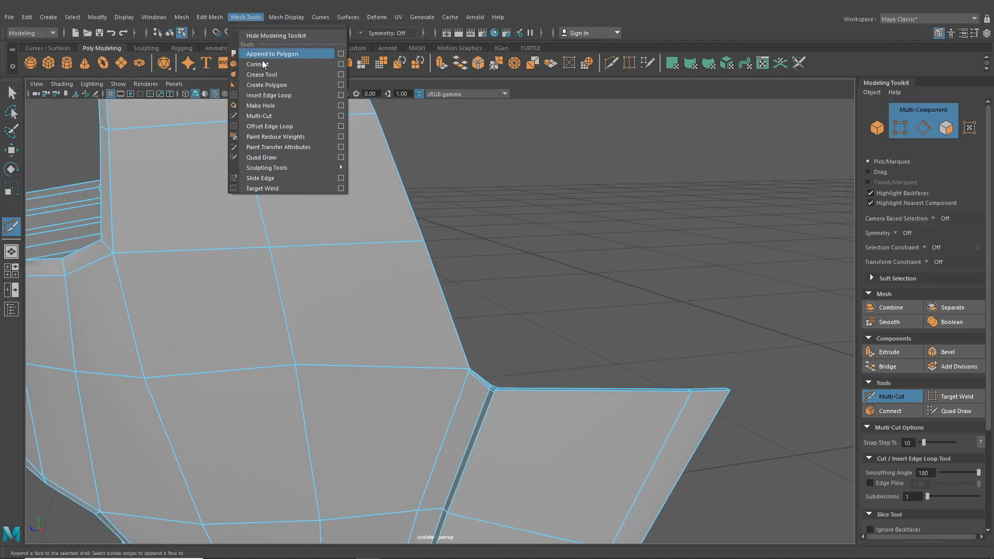
click(270, 95)
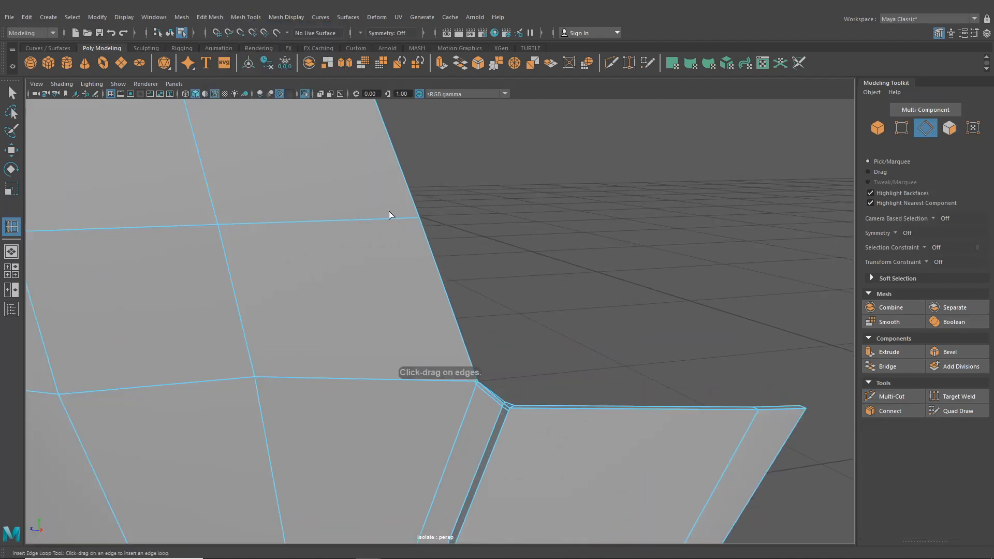
click(415, 218)
alt+middle_drag(431, 234, 435, 259)
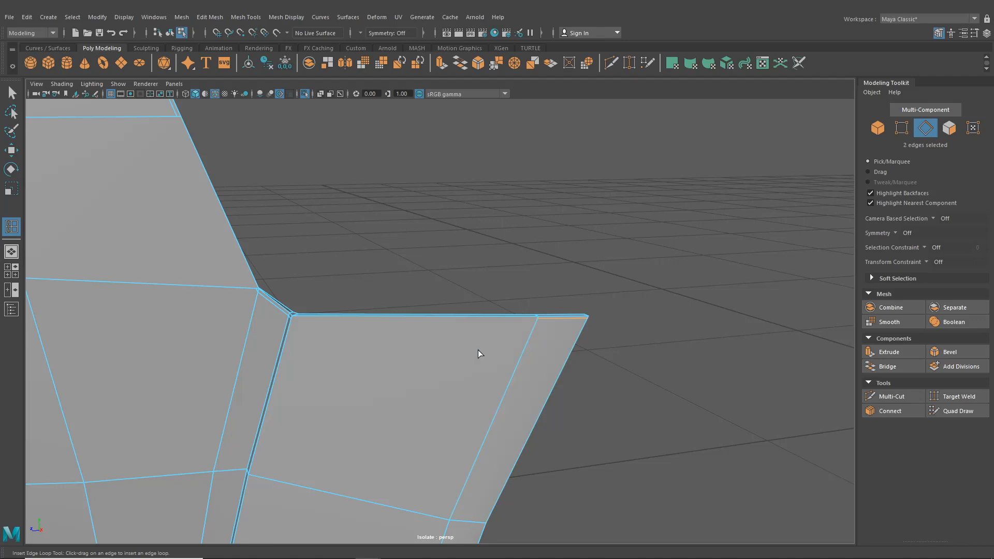
- Use Multi-Cut to cut an edge across the rear side panel's uppermost face, just below its upper border
alt+drag(477, 350, 560, 126)
click(612, 63)
scroll(332, 241, up, 5)
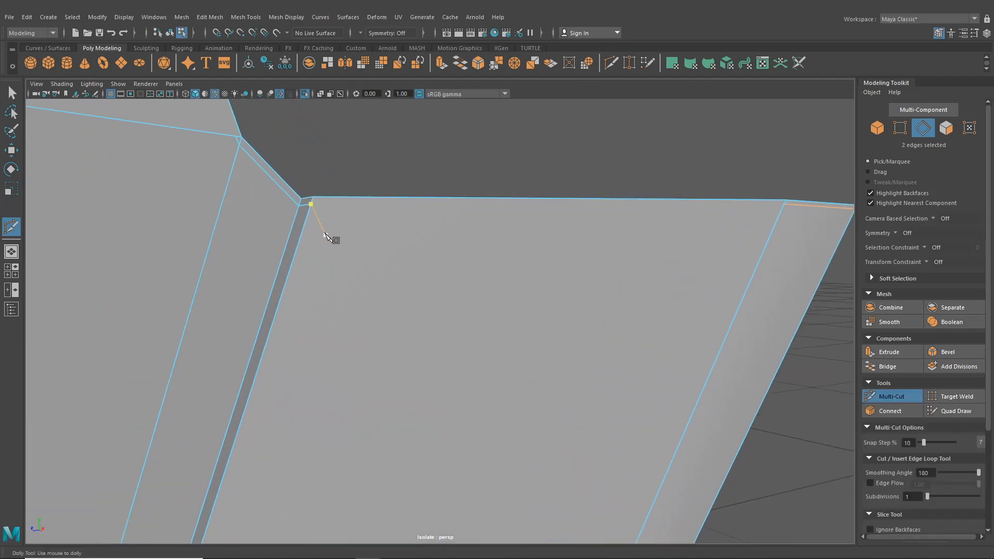
click(311, 205)
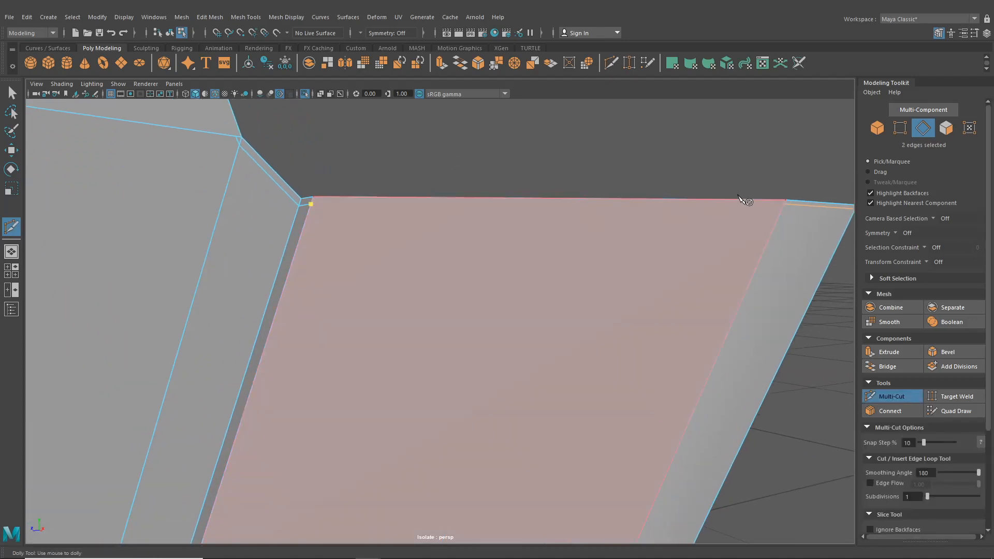
click(784, 205)
right_click(778, 213)
- Extend the support edge with Multi-Cut from the notch corner up along the outer border to the inserted edge loop
alt+middle_drag(357, 215, 438, 352)
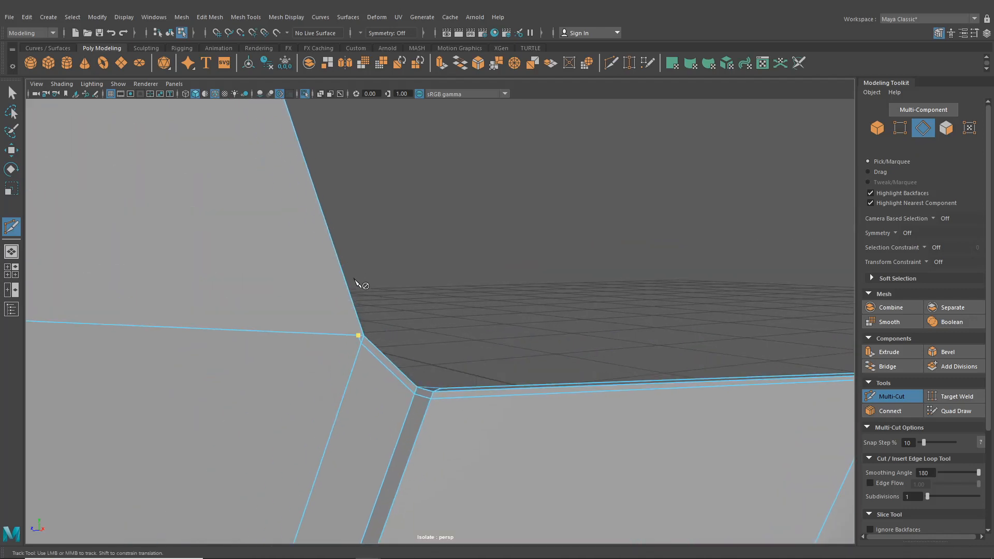
alt+middle_drag(356, 282, 395, 378)
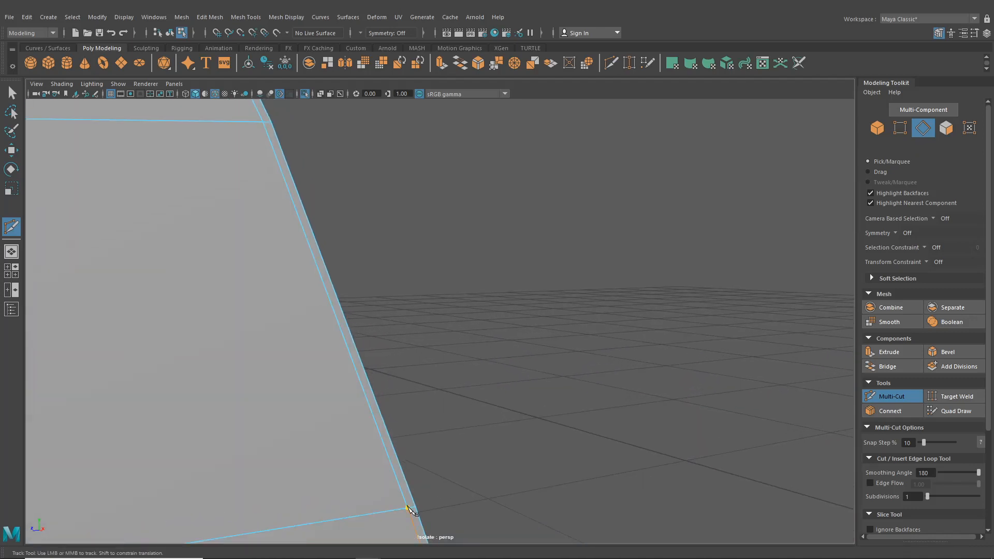
scroll(399, 484, down, 5)
alt+middle_drag(400, 462, 361, 266)
scroll(361, 266, up, 1)
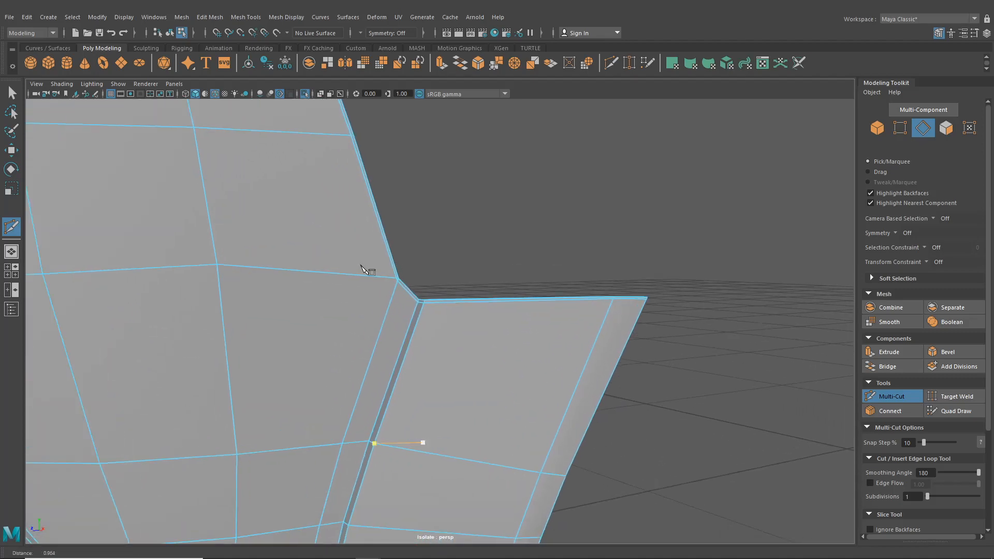
- Target-weld the end vertex of the horizontal edge into the neighbouring inner vertex at the notch corner
alt+right_drag(361, 266, 394, 325)
alt+middle_drag(393, 324, 411, 355)
alt+right_drag(360, 287, 372, 319)
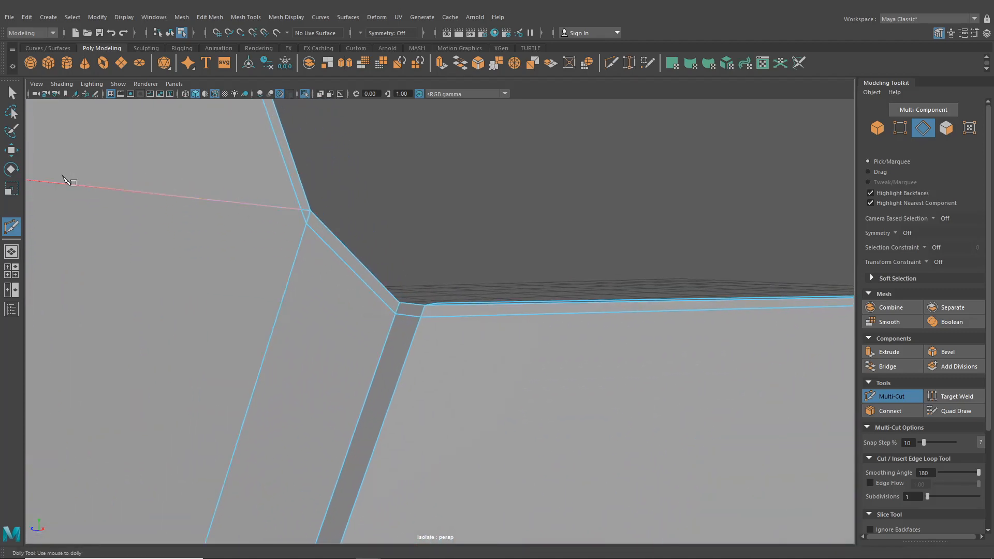
click(11, 150)
right_drag(113, 147, 83, 148)
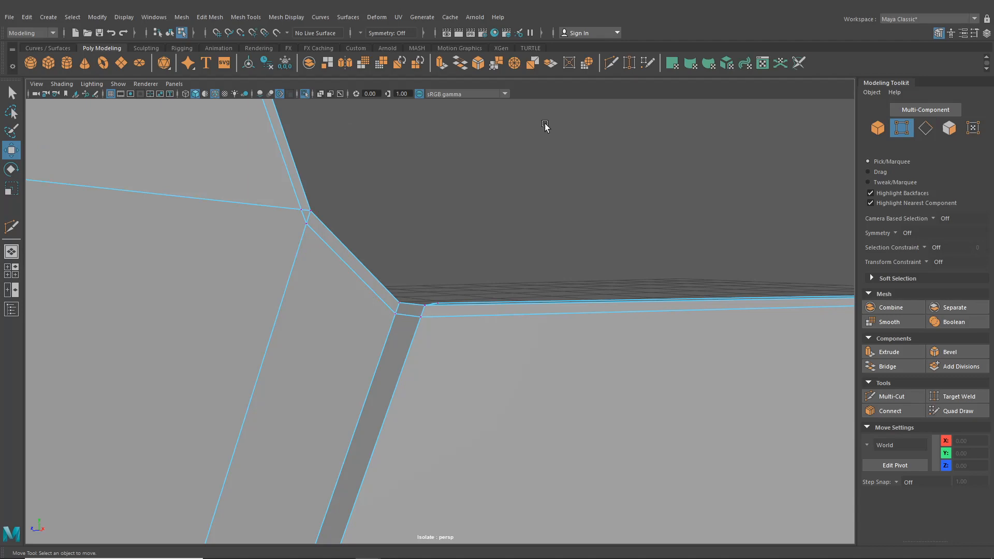
click(629, 63)
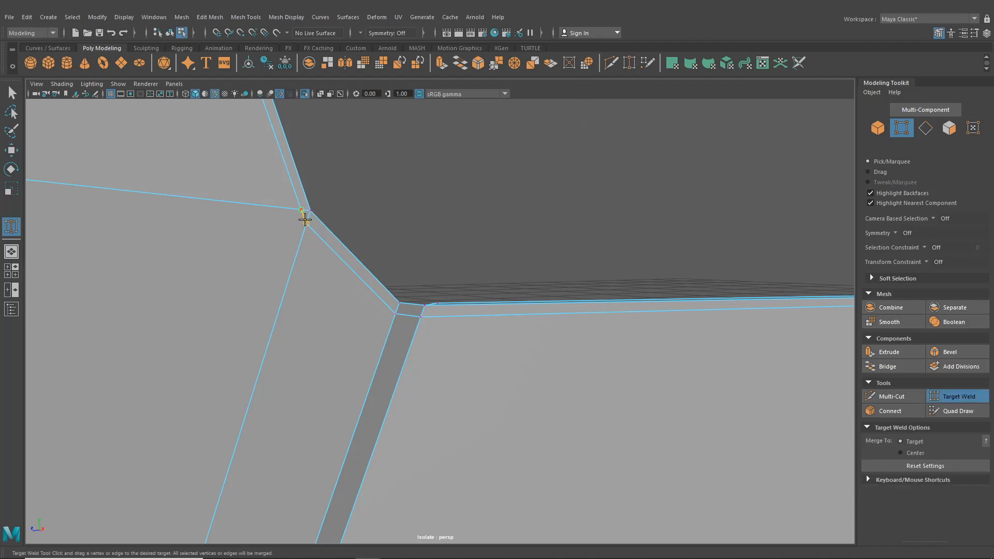
drag(305, 220, 306, 224)
- Return to object mode and preview the bumper smoothed to check the notch corner and side panel
scroll(325, 267, down, 10)
alt+drag(333, 266, 101, 155)
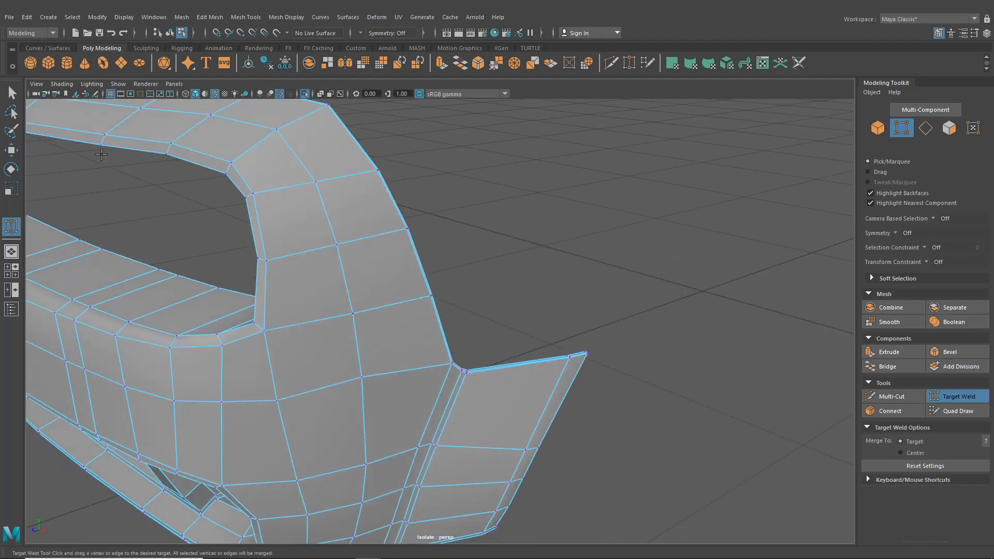
key(q)
click(170, 32)
key(3)
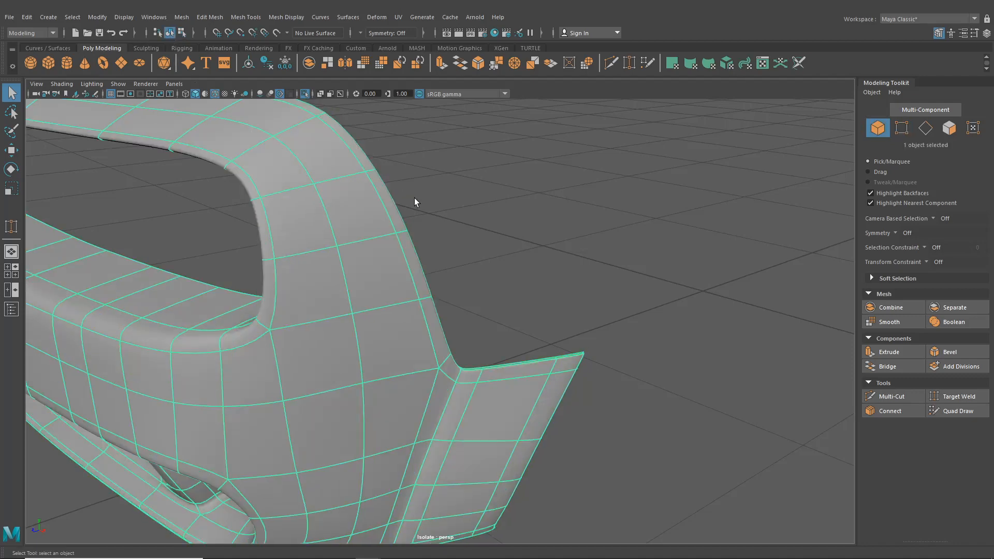
click(486, 212)
scroll(483, 220, down, 3)
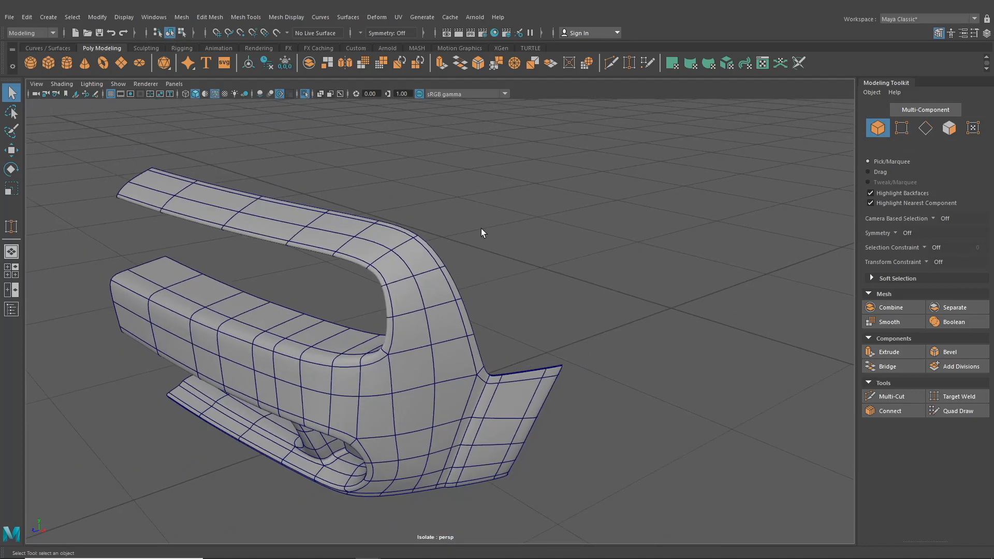
- Turn off the wireframe overlay and examine the bumper's shading up close and from several sides
click(215, 93)
alt+drag(313, 225, 353, 333)
scroll(386, 307, up, 3)
alt+drag(216, 312, 254, 438)
click(247, 437)
scroll(265, 246, down, 3)
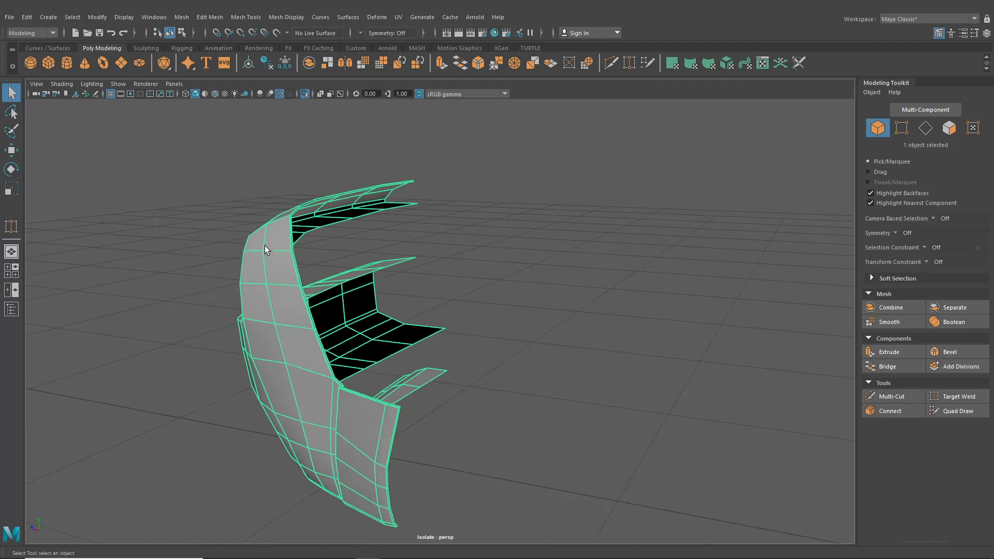
- Set the transform constraint to Edge Slide and slide the upper front vertices of the lower opening's strut toward the car's centre
alt+drag(332, 342, 440, 325)
right_drag(481, 263, 435, 257)
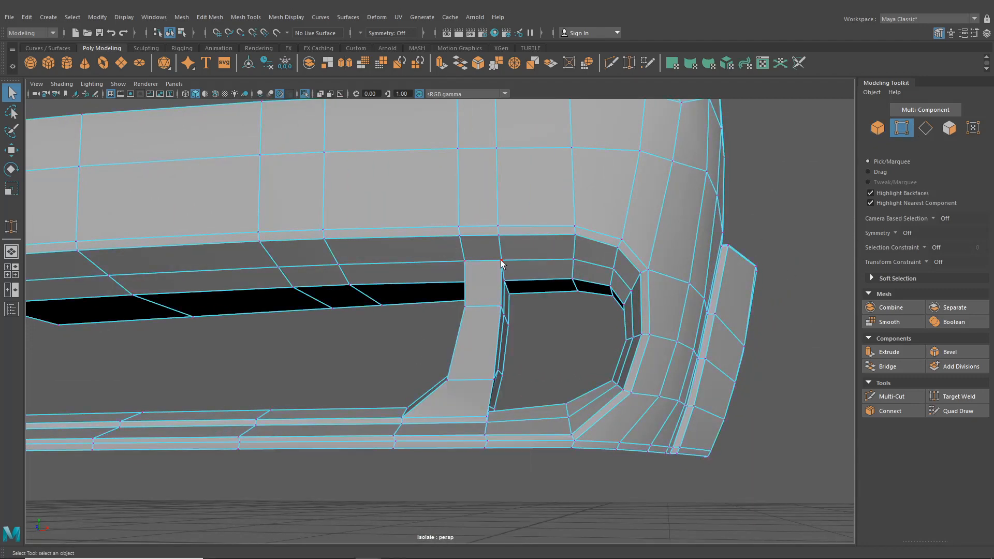
click(922, 262)
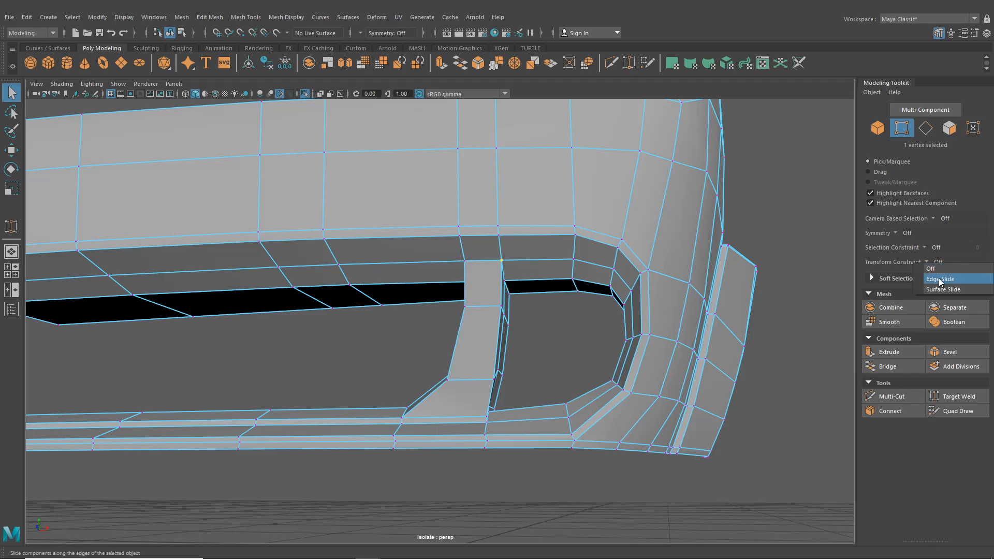
click(940, 278)
key(w)
alt+drag(501, 306, 515, 289)
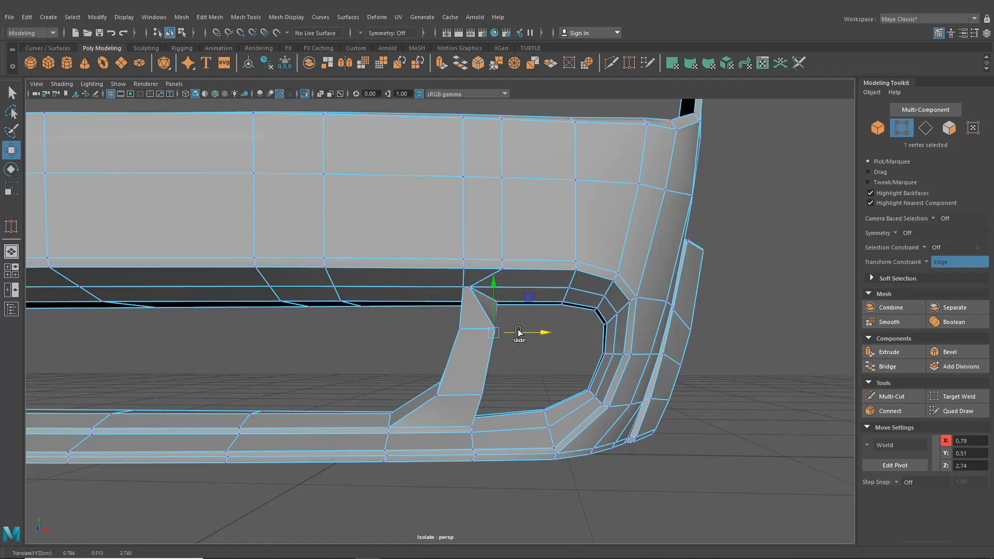
alt+drag(533, 334, 455, 355)
click(459, 345)
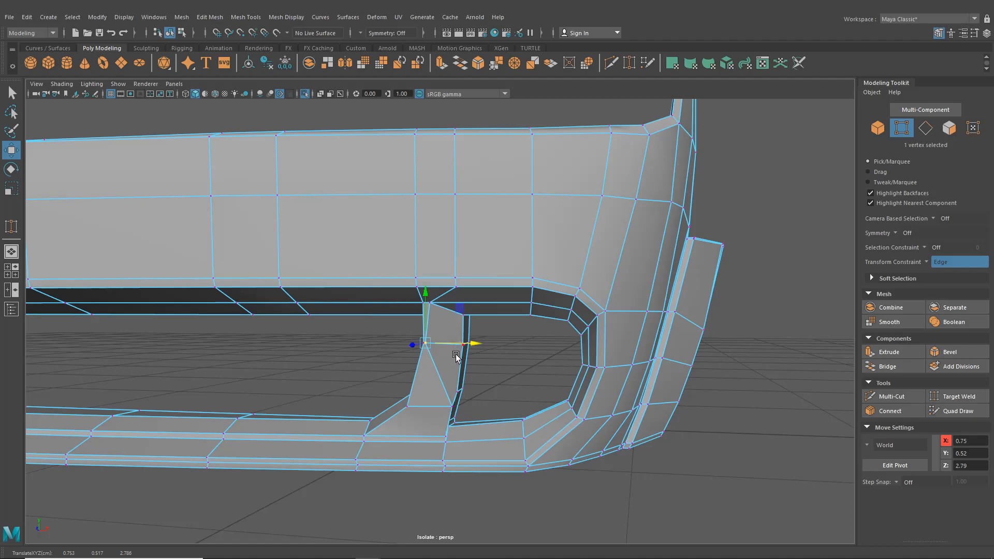
alt+middle_drag(457, 356, 448, 315)
alt+right_drag(449, 316, 484, 320)
drag(484, 321, 496, 319)
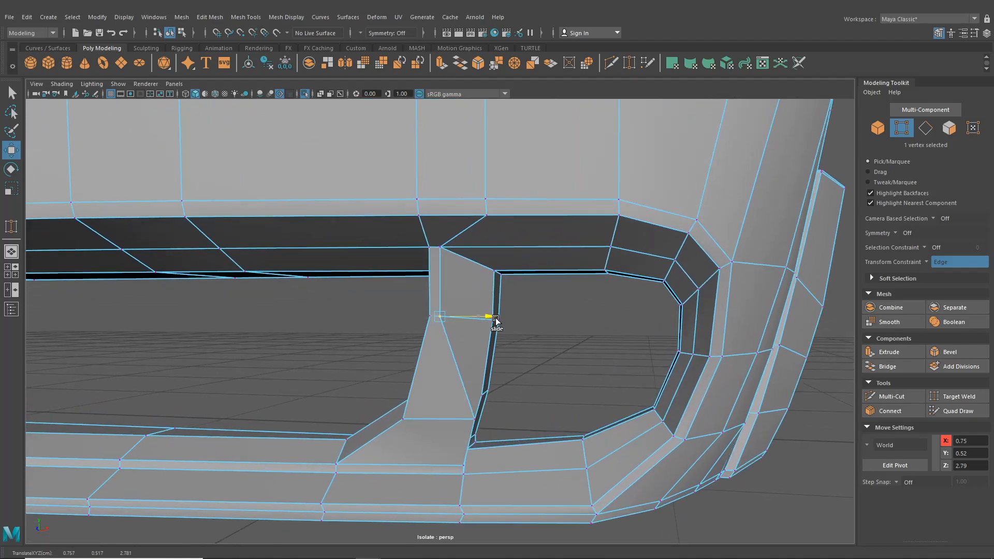
- Slide the strut's lower and base vertices toward the car's centre and fine-tune the vertex near its upper end
click(473, 421)
drag(506, 421, 448, 420)
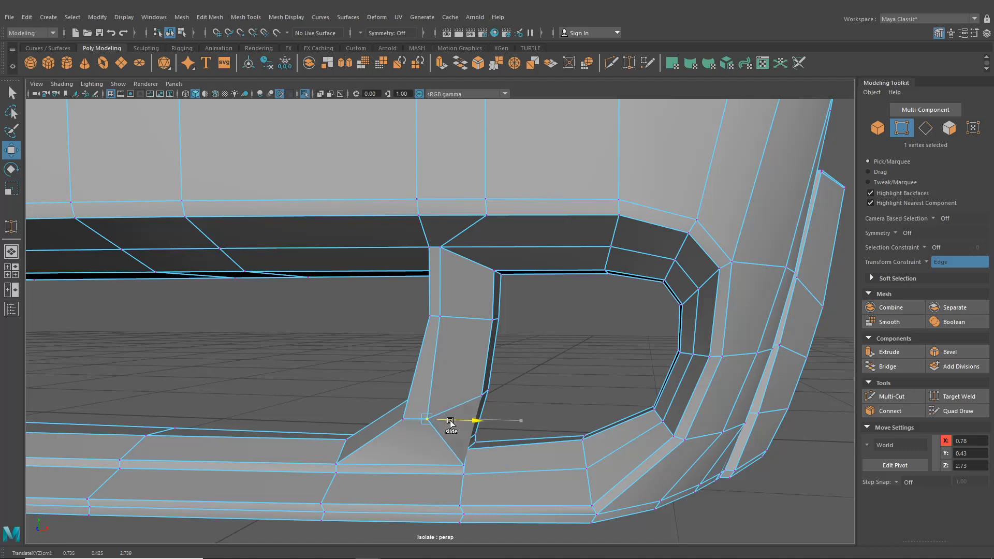
mouse_move(456, 461)
mouse_down()
mouse_move(470, 481)
mouse_move(495, 472)
mouse_move(443, 474)
mouse_up()
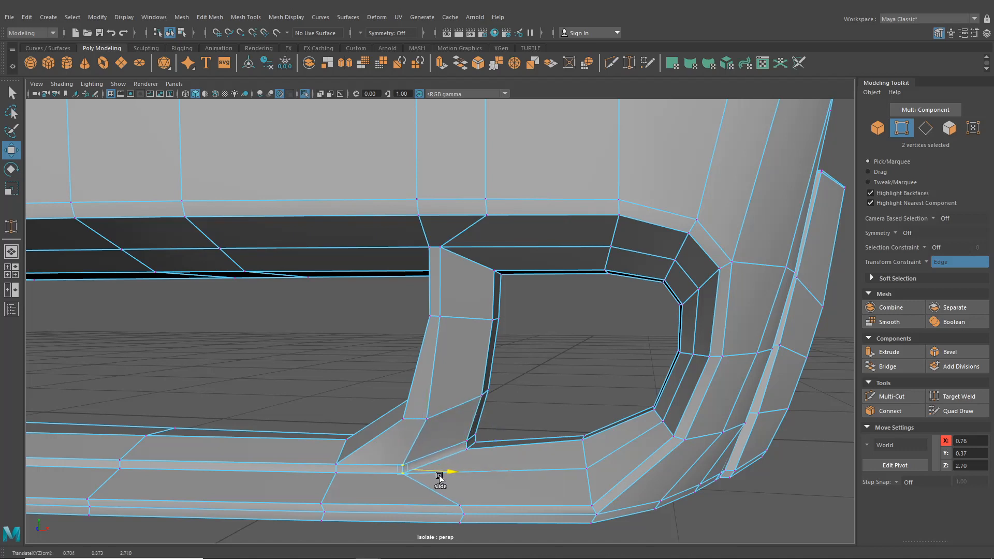
scroll(451, 422, down, 4)
alt+drag(452, 415, 470, 409)
drag(467, 315, 505, 324)
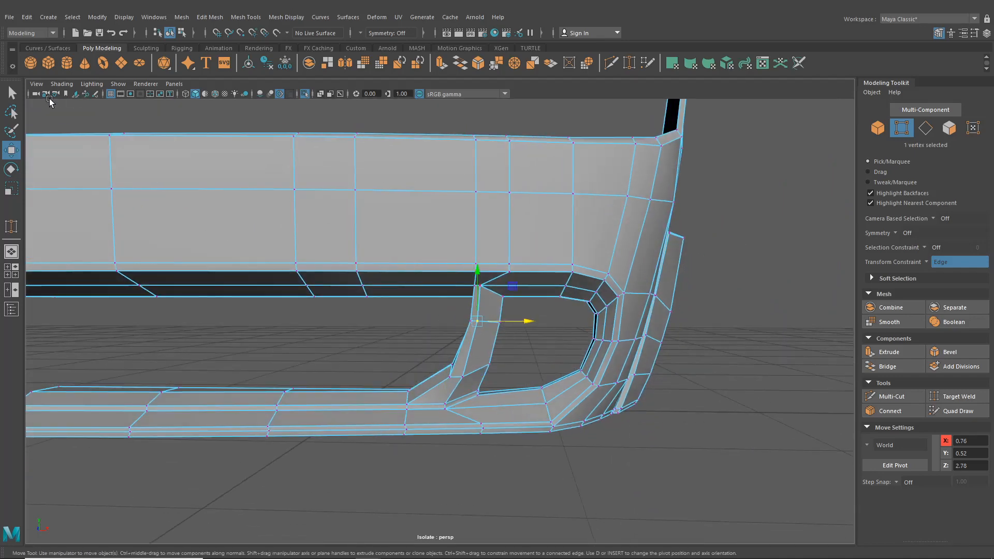
- Return to object mode, deselect the bumper and examine the reshaped strut and overall form without wireframe
key(q)
key(F8)
click(369, 344)
scroll(446, 316, down, 5)
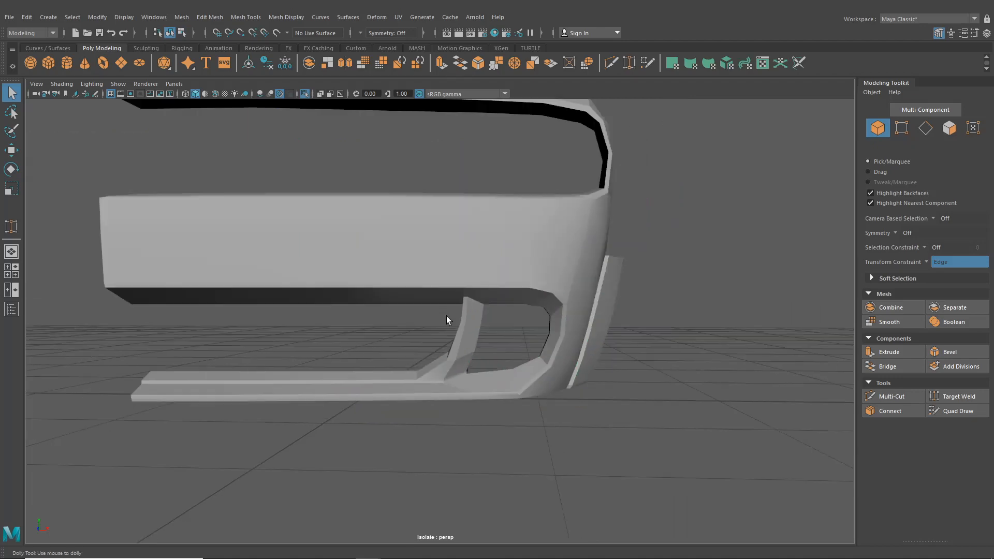
alt+drag(446, 316, 421, 309)
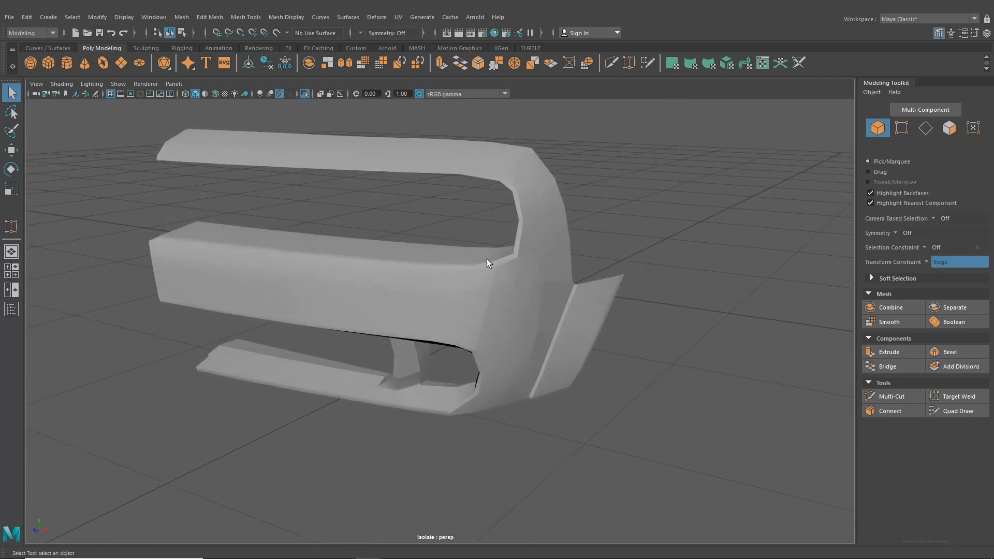
- Insert a support edge loop in the strip along the bumper's rear end, tight against that strip's inner vertical edge
click(517, 170)
alt+middle_drag(522, 231, 383, 202)
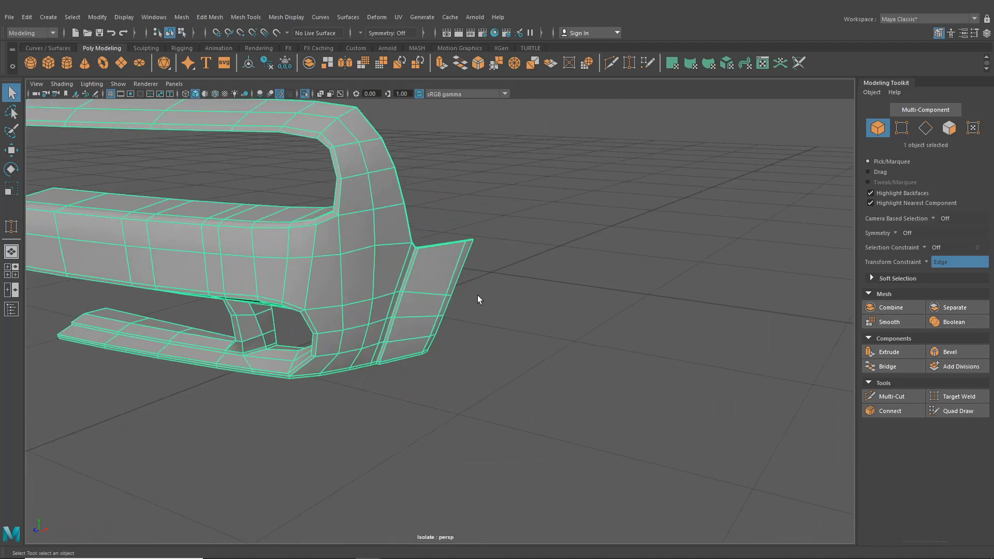
alt+drag(477, 295, 442, 289)
scroll(414, 298, up, 4)
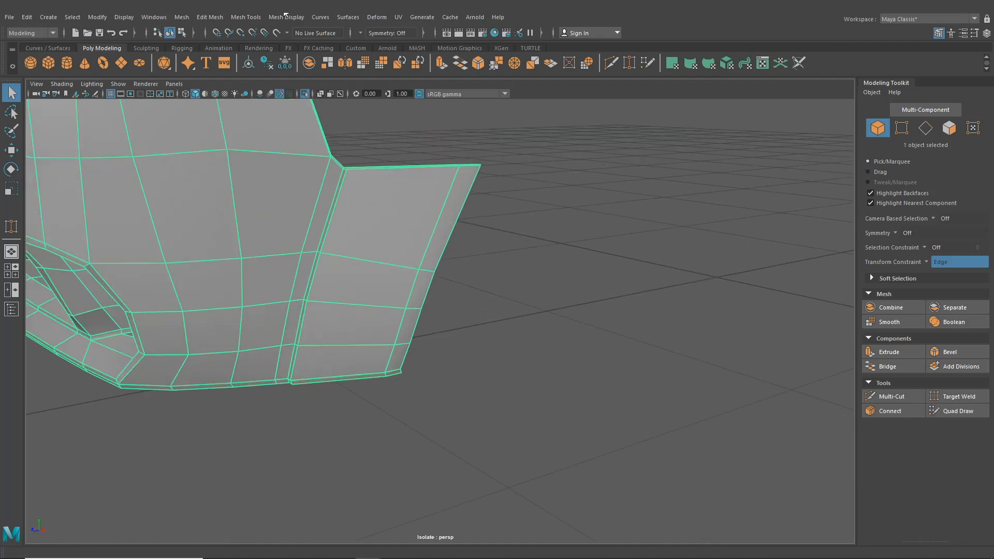
click(245, 17)
click(268, 89)
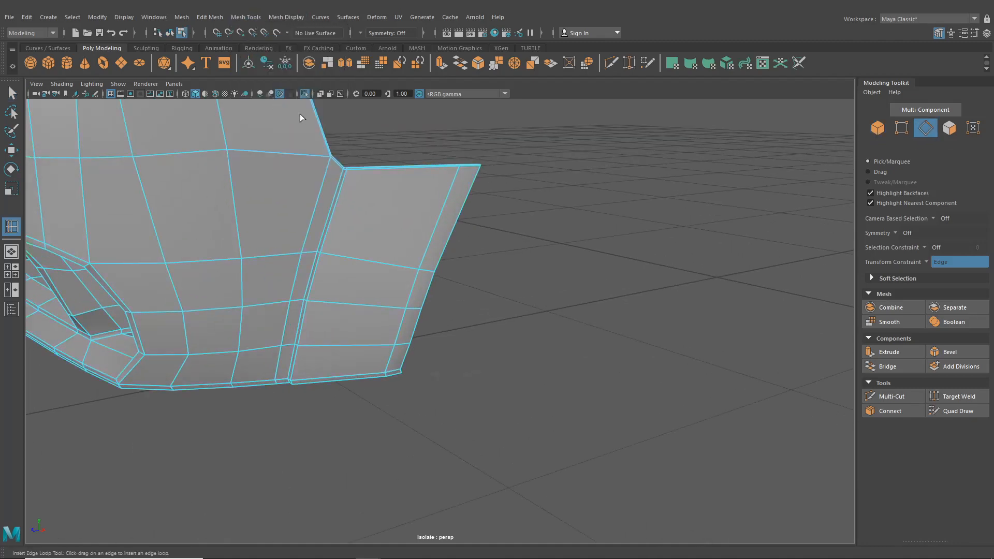
scroll(494, 244, up, 5)
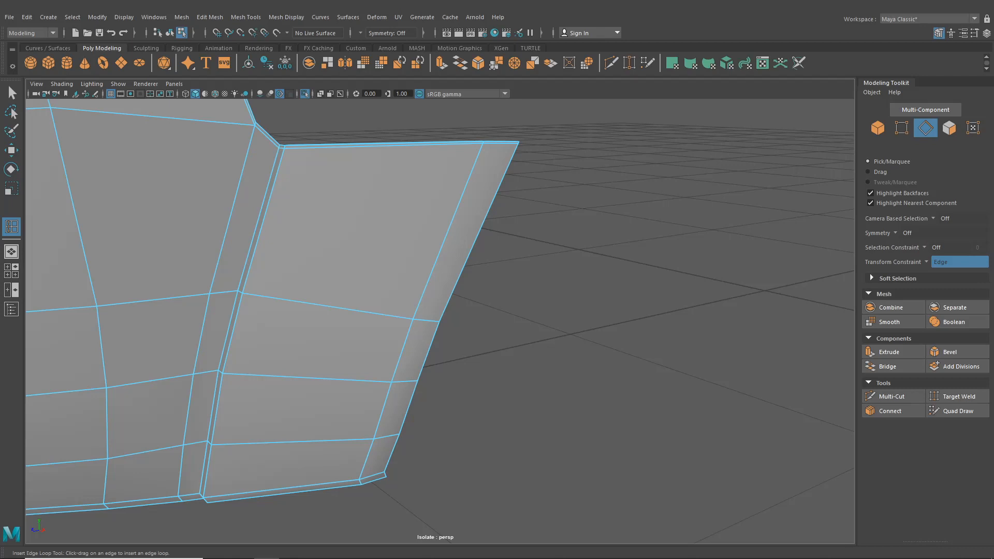
click(246, 17)
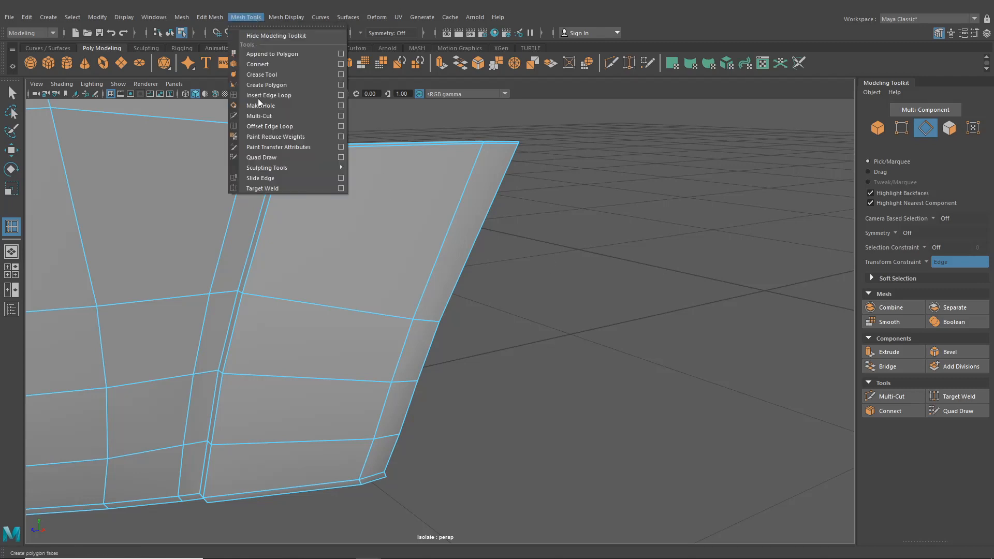
click(259, 97)
scroll(397, 294, up, 5)
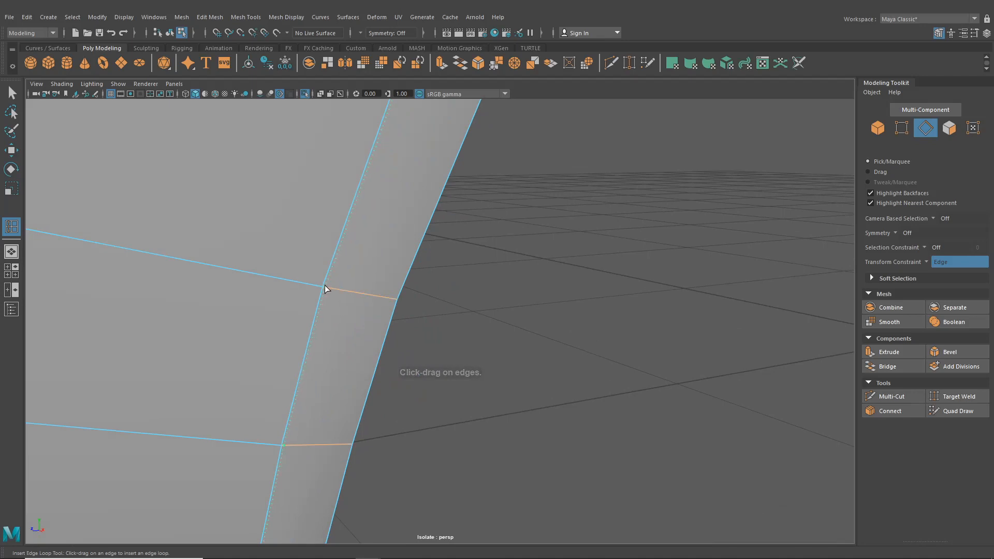
click(325, 286)
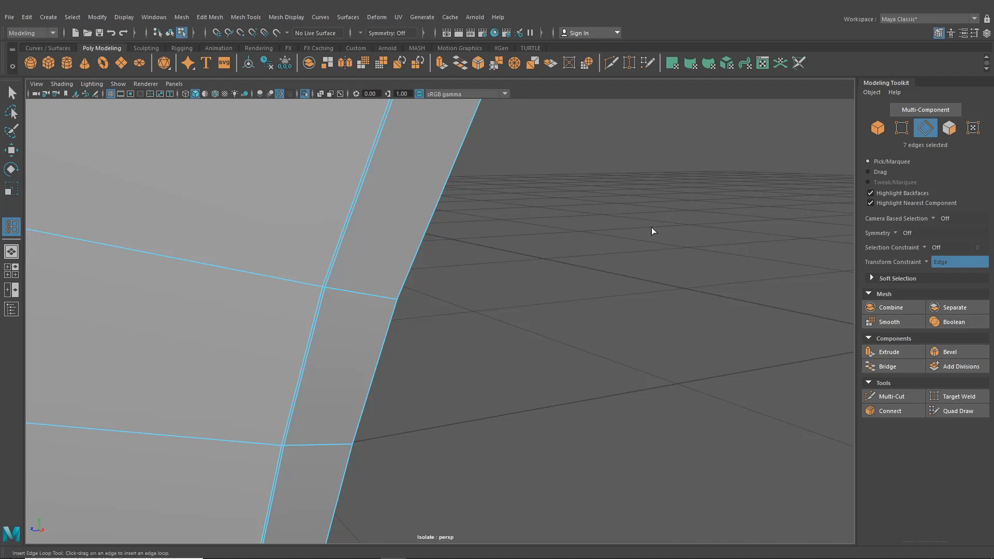
scroll(360, 293, down, 5)
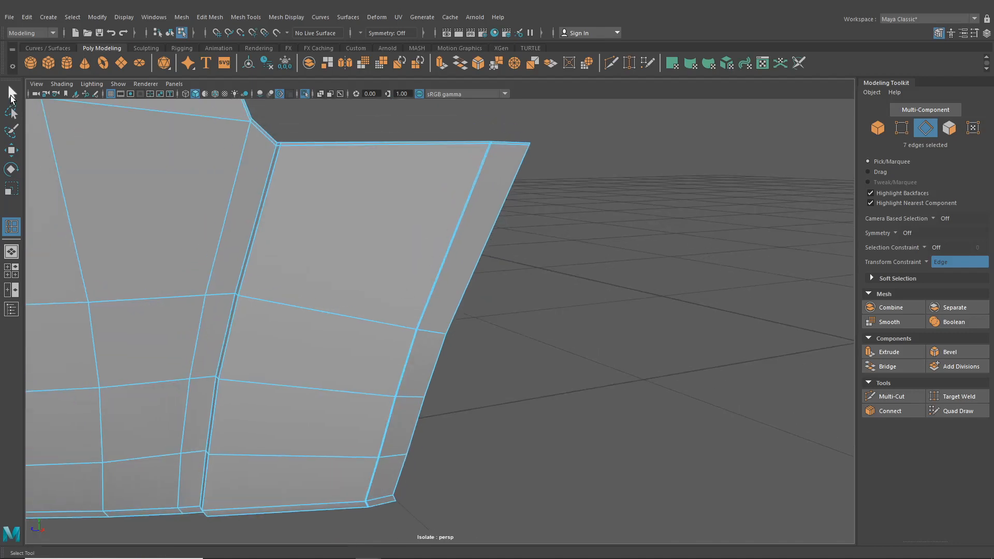
- Return to object mode, examine the rear panel's edge in smooth preview, and switch back to the unsmoothed mesh
click(11, 95)
click(172, 32)
key(3)
alt+drag(541, 271, 458, 309)
scroll(540, 270, up, 4)
click(453, 293)
key(1)
alt+middle_drag(471, 271, 468, 280)
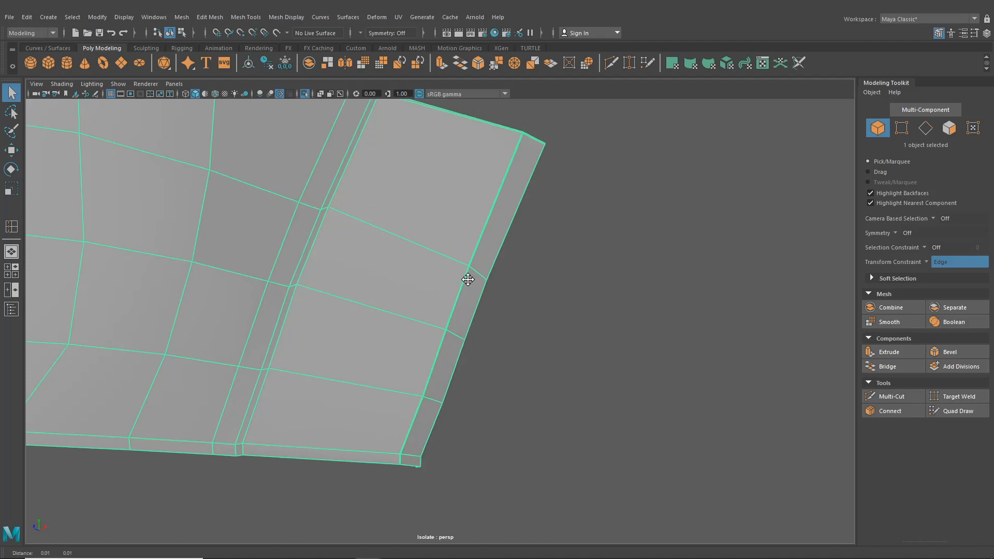
alt+drag(468, 280, 422, 313)
scroll(418, 309, down, 5)
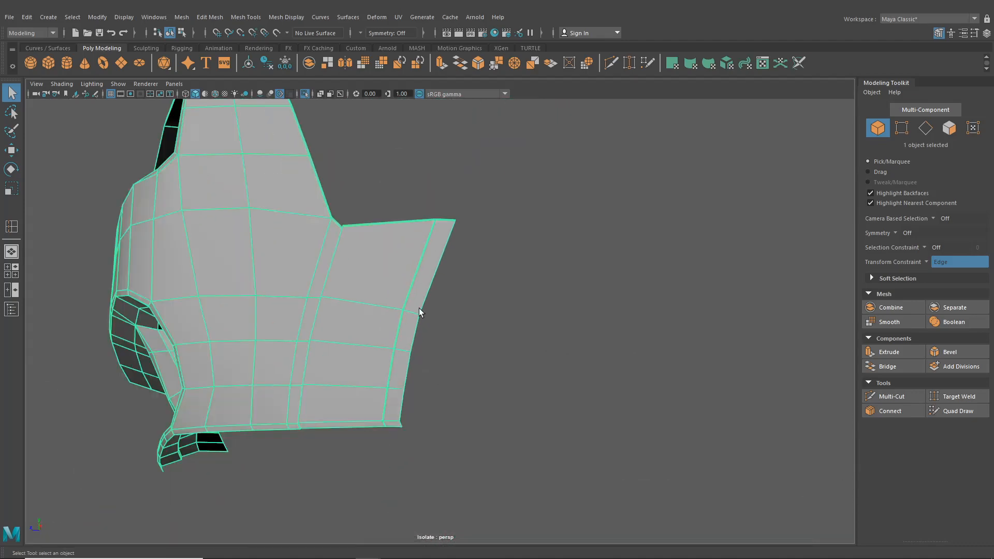
- In the side view, turn the transform constraint off and move the four vertices at the rear edge's bend slightly rearward to Z 2.29
scroll(419, 309, down, 1)
click(13, 272)
key(space)
scroll(447, 445, down, 8)
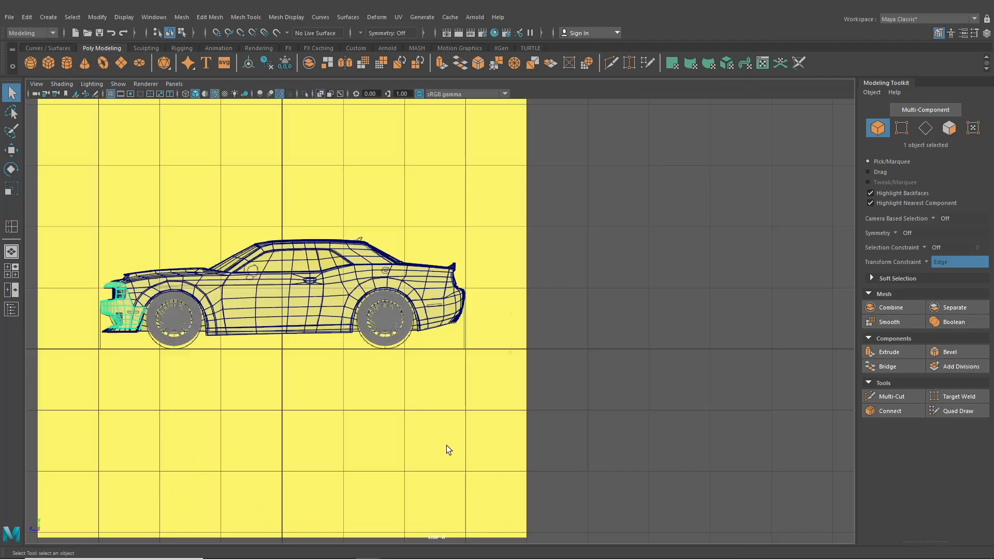
alt+middle_drag(118, 400, 419, 385)
scroll(372, 418, up, 7)
scroll(409, 405, up, 7)
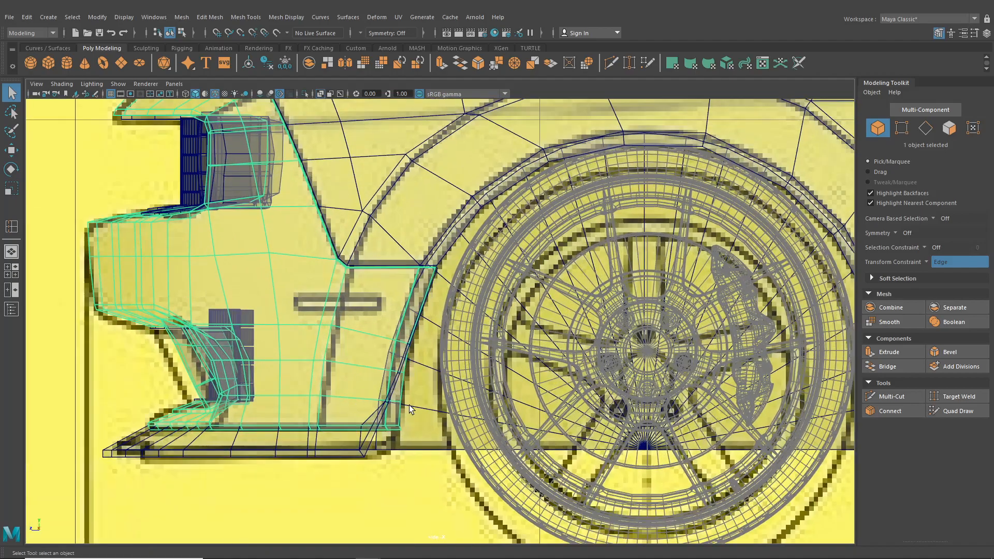
scroll(393, 363, up, 3)
right_drag(371, 312, 328, 274)
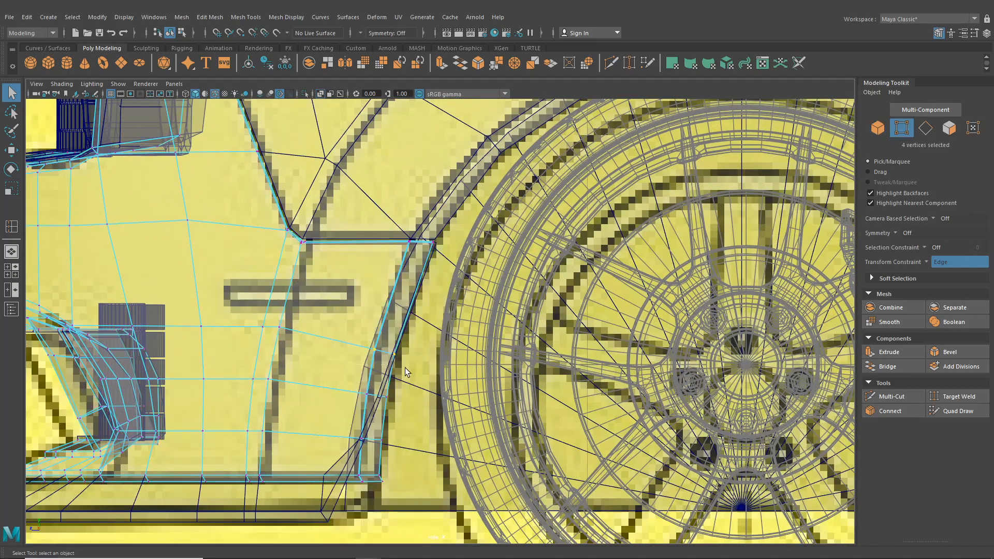
key(w)
scroll(331, 352, up, 2)
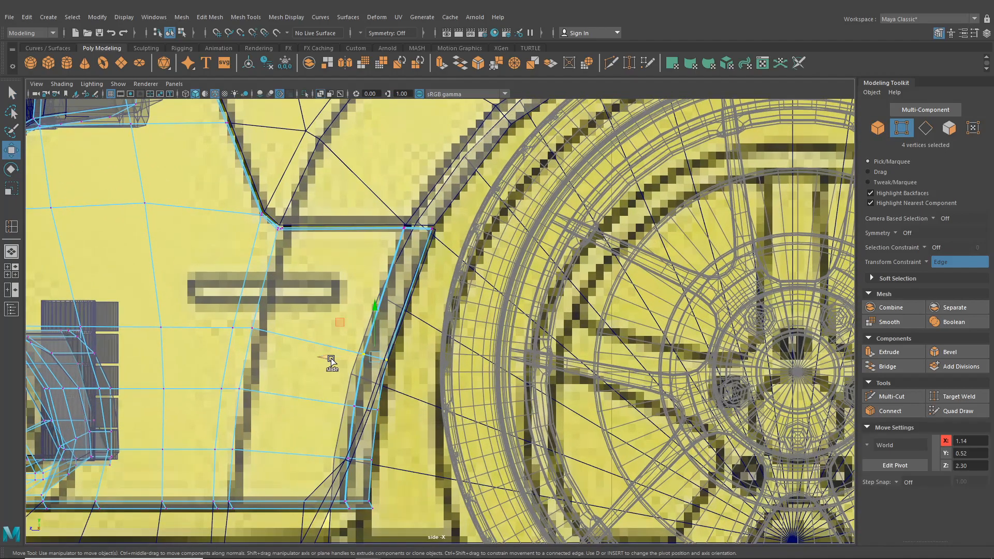
click(939, 262)
click(935, 264)
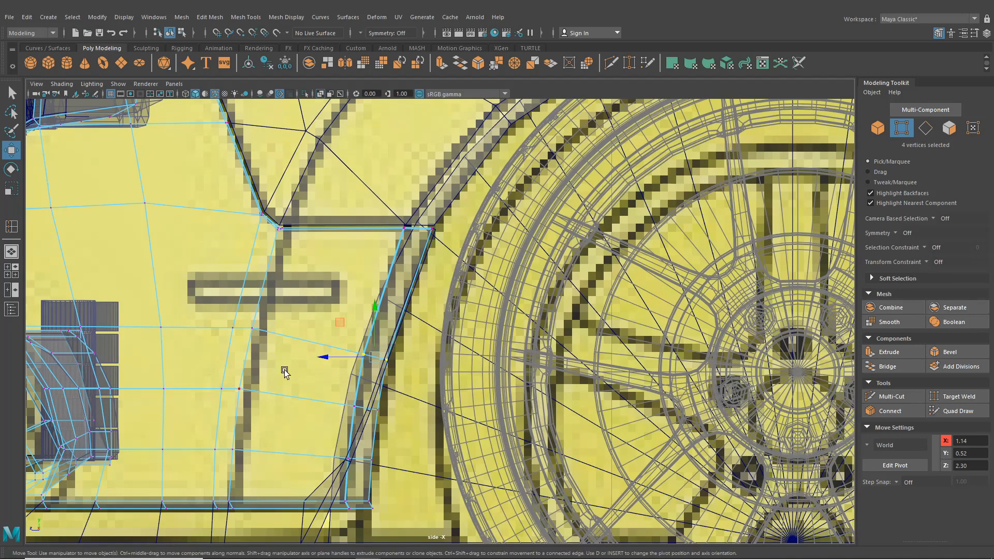
drag(329, 360, 332, 362)
alt+drag(390, 322, 355, 270)
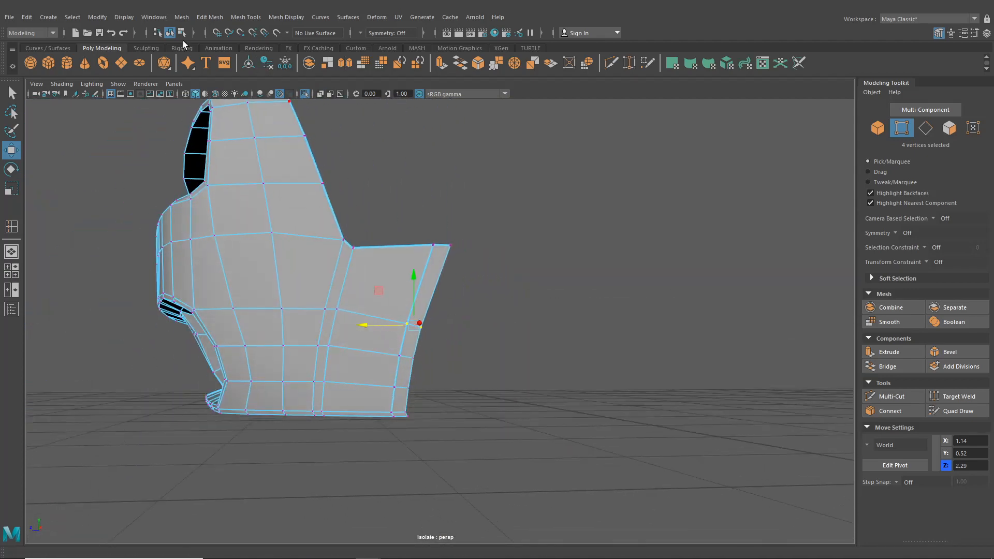
- Insert a second support edge loop close to the front side of the rear strip's inner edge and return to object mode
click(248, 19)
click(289, 93)
scroll(382, 311, up, 5)
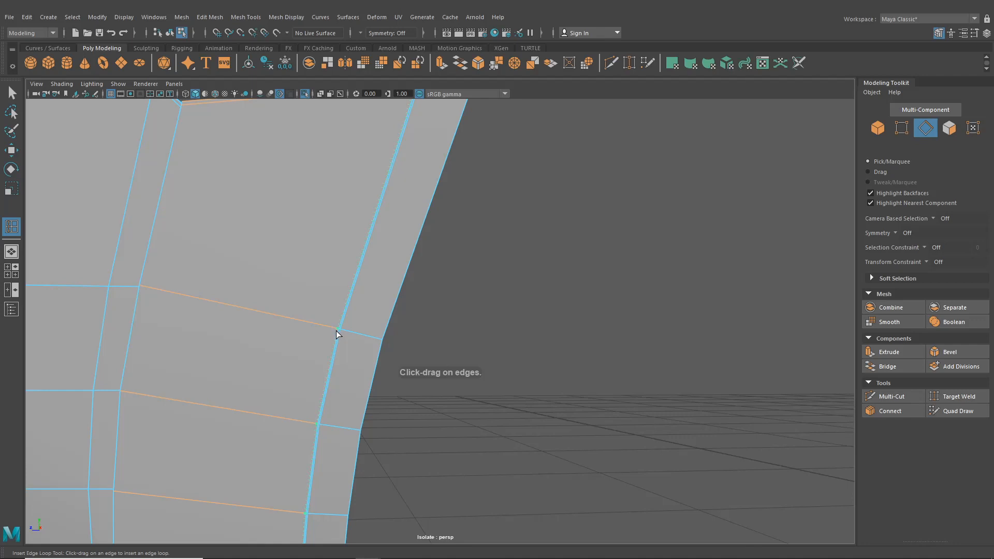
click(336, 331)
key(q)
click(170, 33)
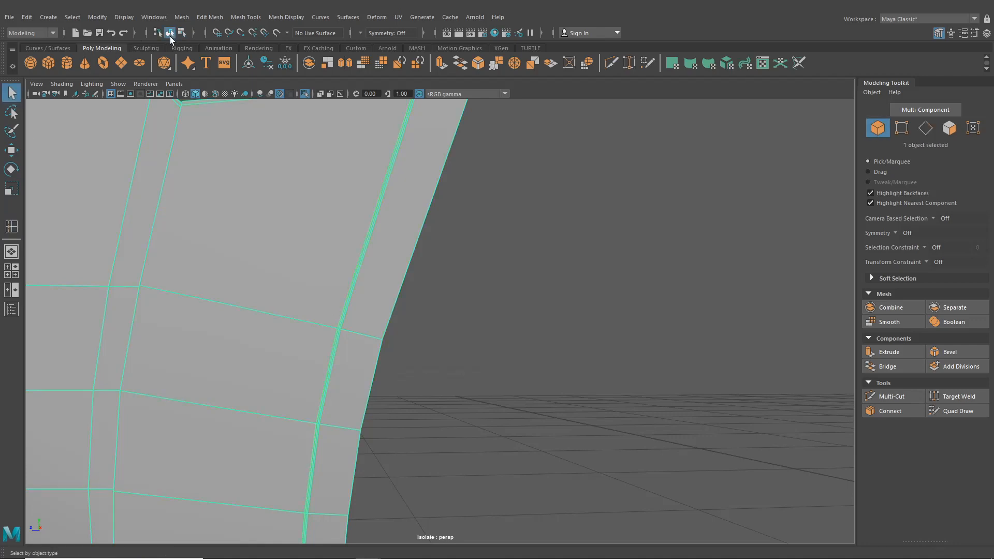
- Examine the smoothed shading of the rear panel's edge up close, then compare it with the unsmoothed wireframe
scroll(566, 334, down, 5)
click(540, 337)
alt+drag(539, 336, 565, 341)
scroll(532, 350, up, 5)
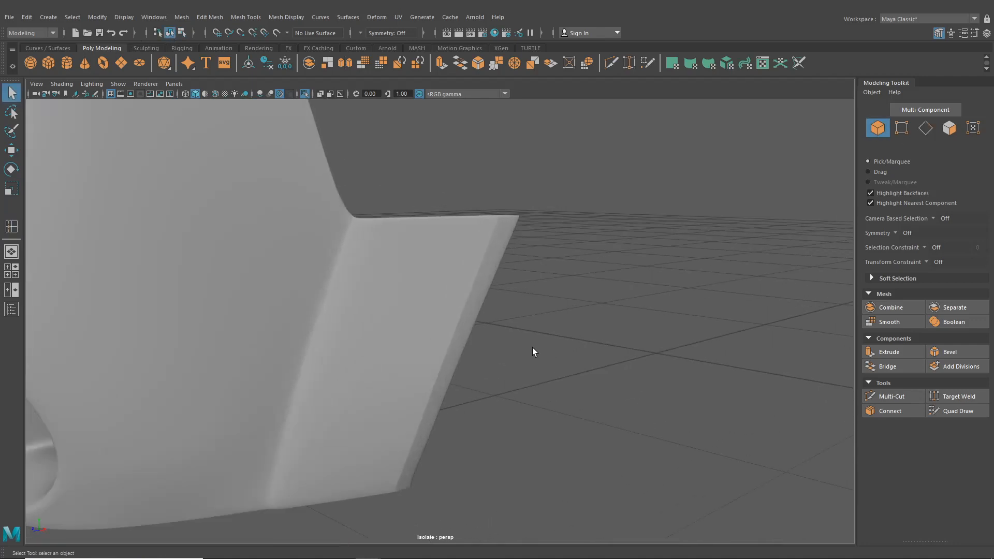
scroll(532, 350, down, 3)
scroll(482, 340, up, 5)
alt+drag(482, 340, 486, 331)
click(480, 327)
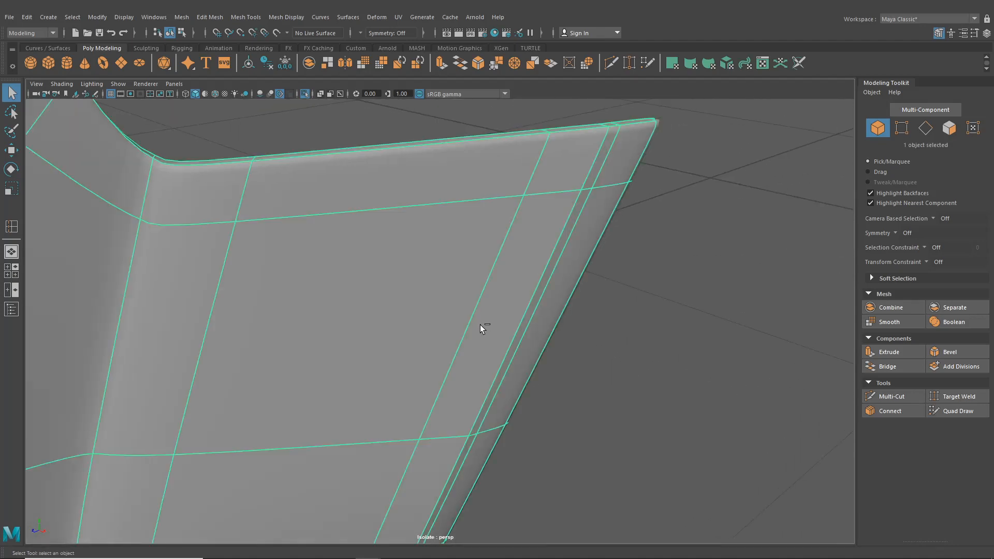
key(1)
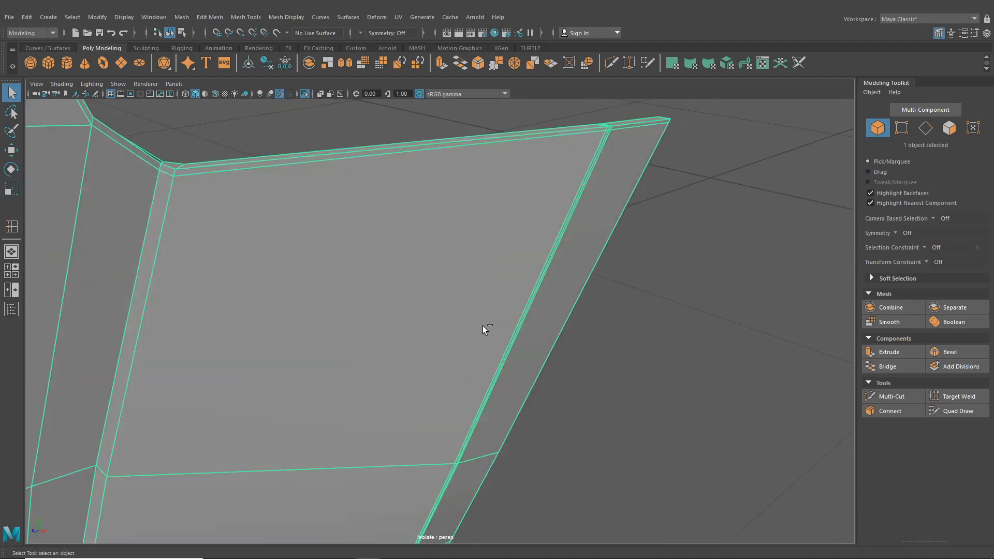
- Insert another edge loop down the rear panel a short distance ahead of the paired support loops, with smooth preview on
ctrl+click(483, 325)
click(483, 325)
key(F10)
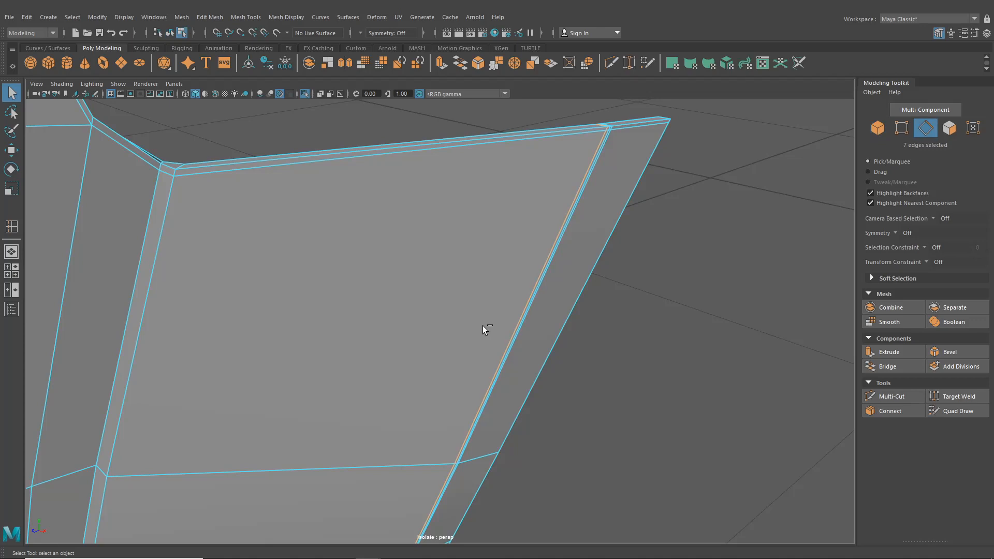
scroll(575, 367, down, 5)
alt+drag(579, 371, 526, 355)
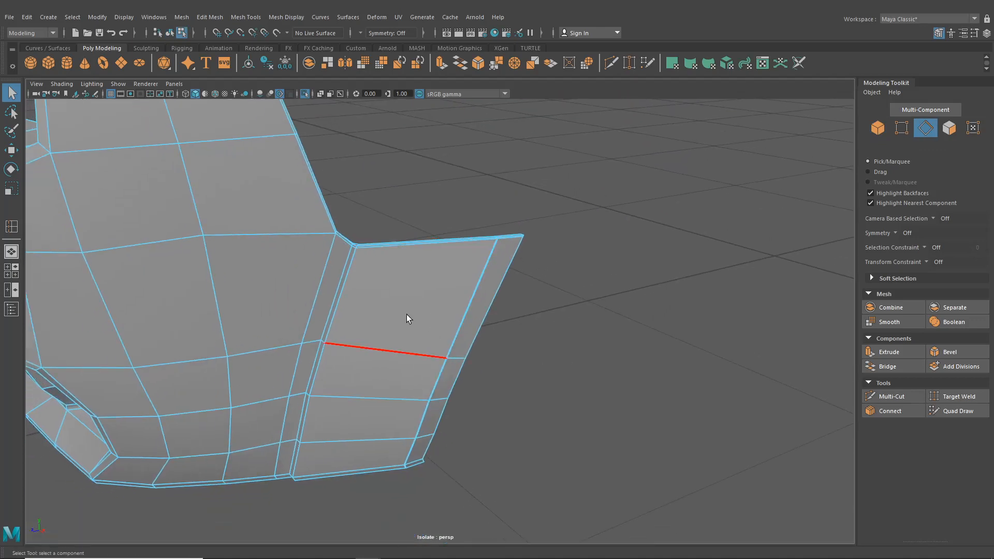
click(247, 19)
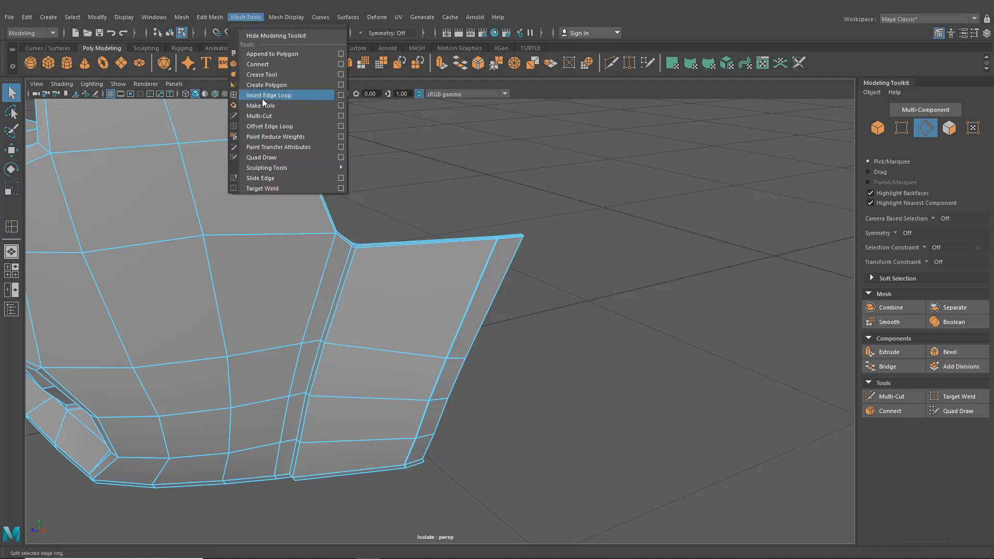
click(262, 98)
key(3)
scroll(427, 343, up, 3)
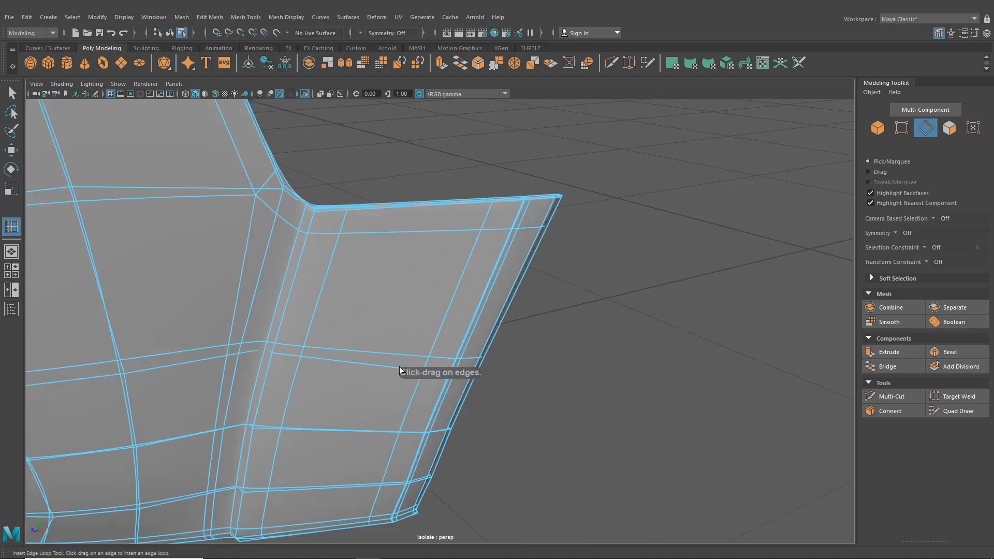
drag(400, 367, 424, 376)
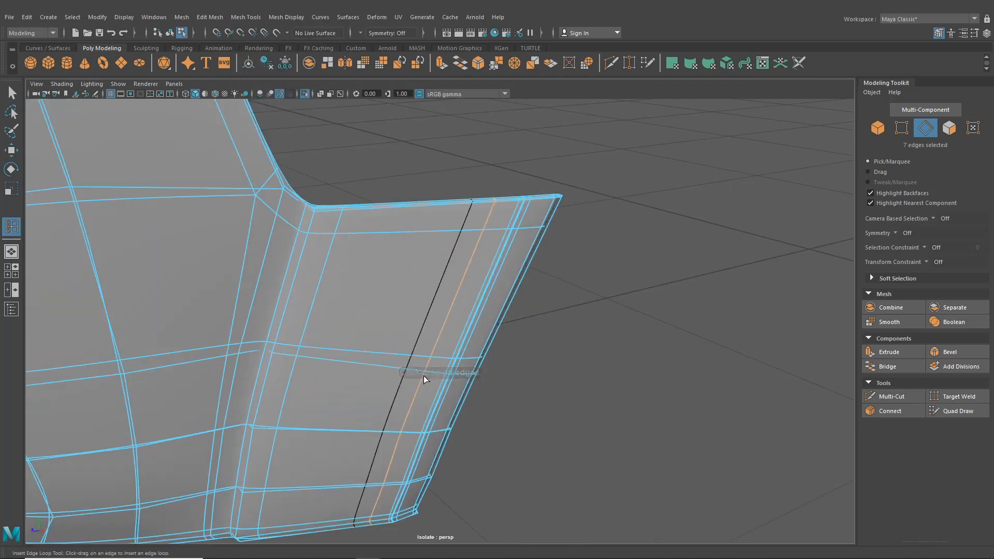
click(10, 100)
click(166, 35)
- Insert a support edge loop tight along the bumper's outermost rear edge and return to object mode
click(599, 319)
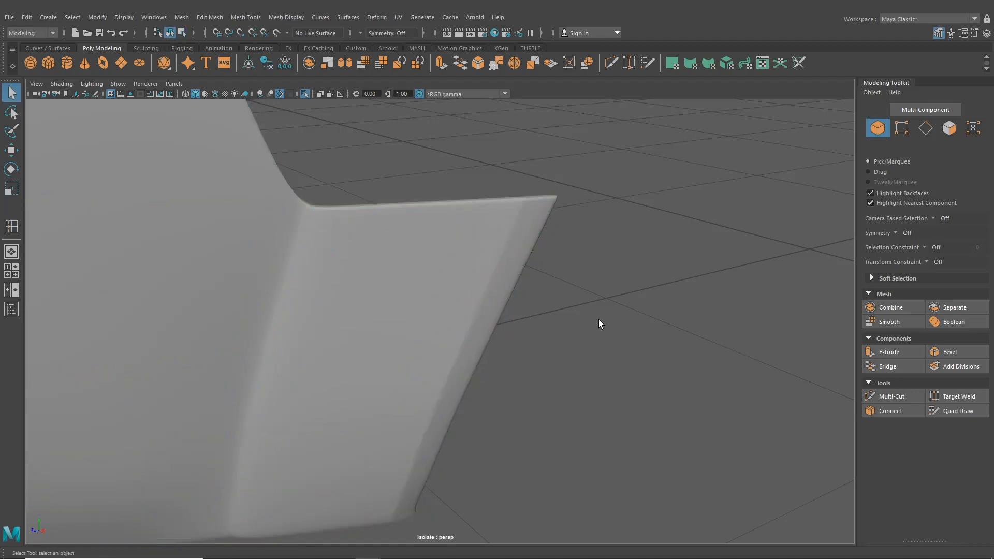
alt+drag(599, 319, 360, 317)
click(329, 299)
alt+right_drag(329, 299, 396, 286)
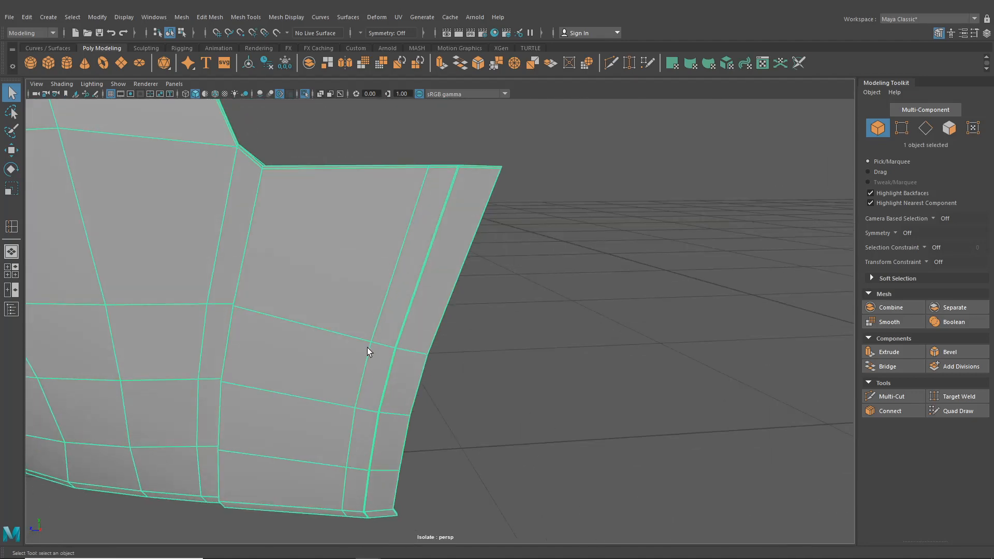
click(318, 17)
mouse_move(247, 17)
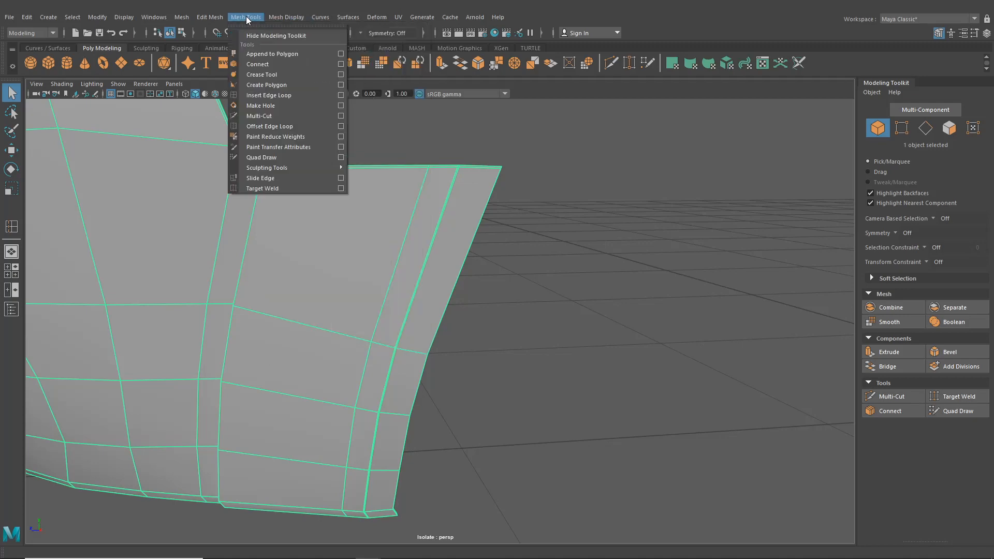
click(258, 96)
alt+right_drag(398, 277, 403, 341)
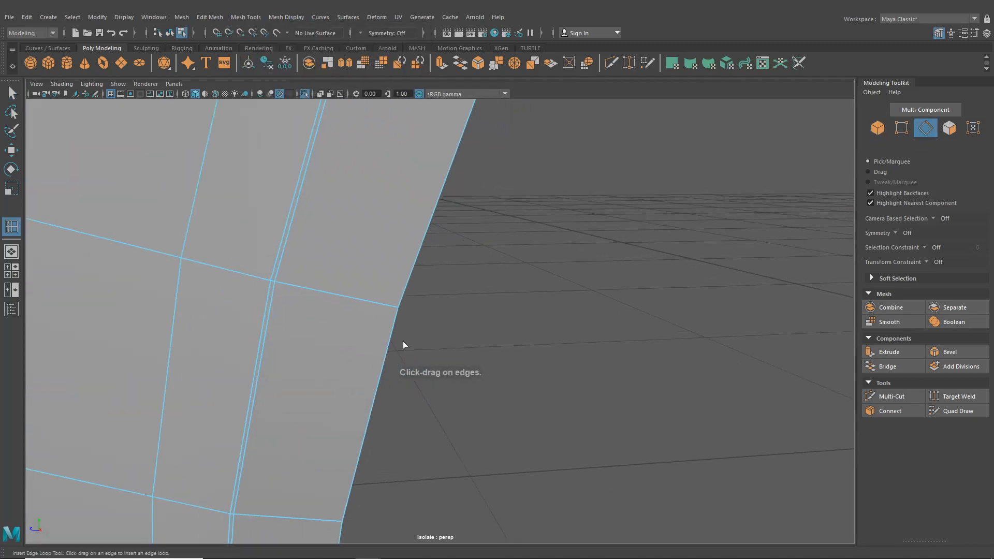
click(395, 309)
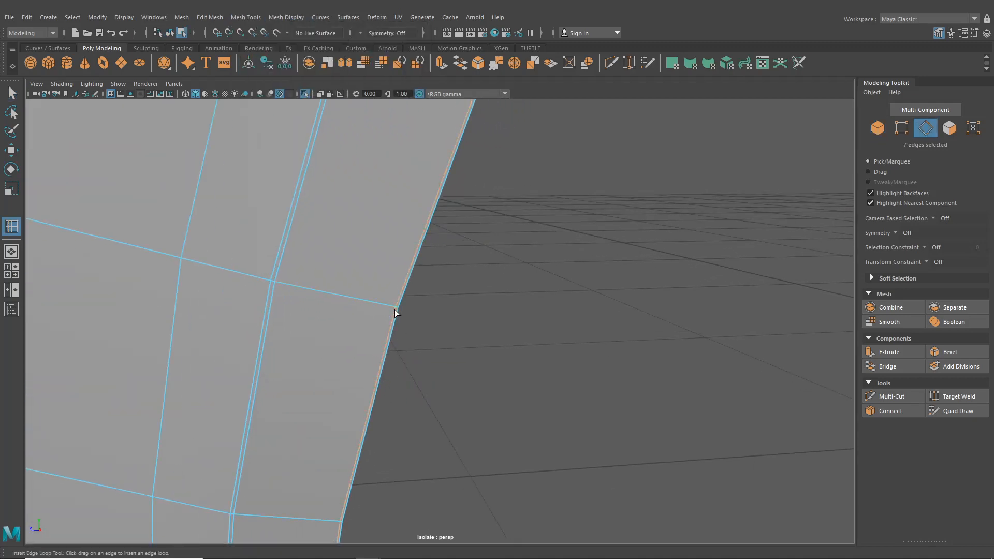
key(q)
click(169, 32)
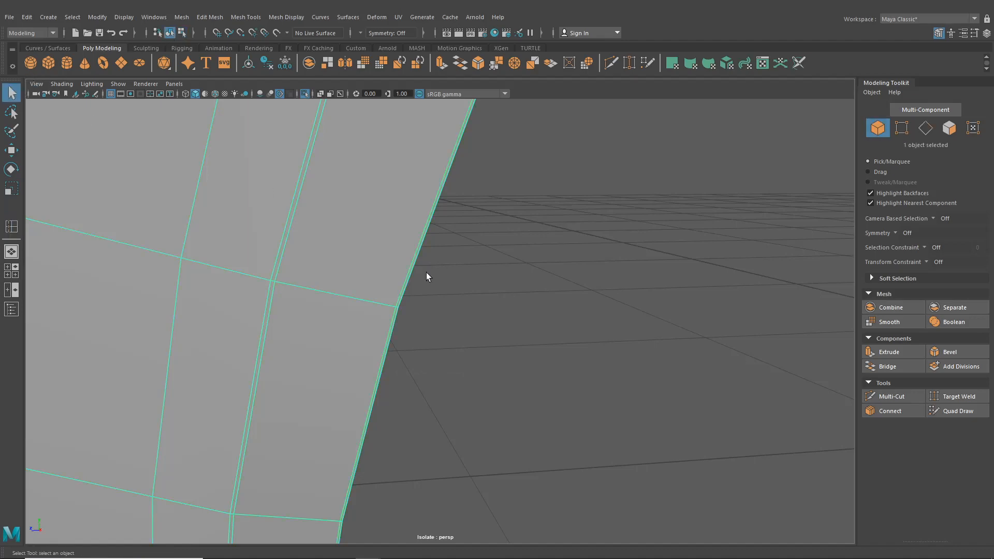
- Insert a tight support edge loop along the rear panel's front edge, beside the narrow step face where it meets the bumper
alt+drag(426, 275, 501, 391)
click(551, 320)
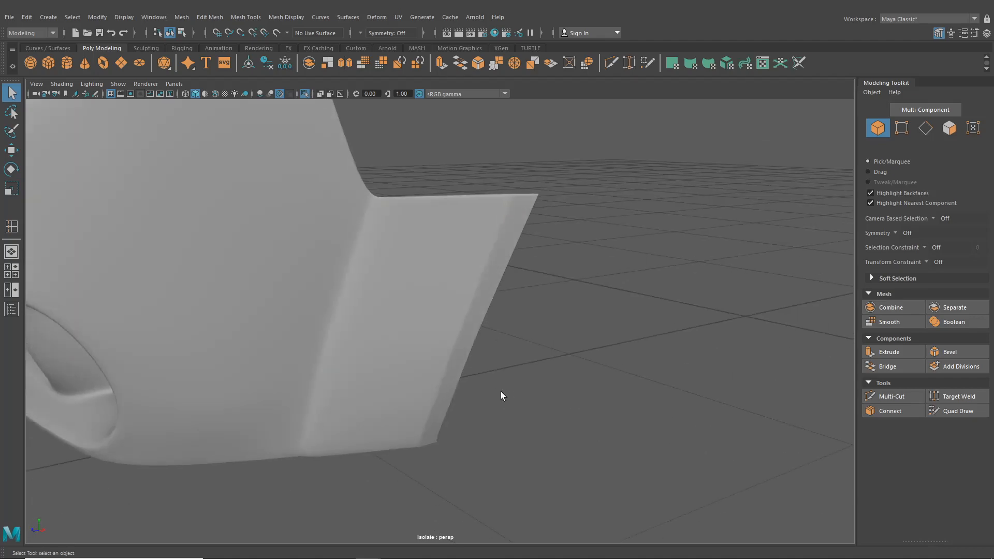
click(390, 340)
mouse_move(390, 341)
alt+mouse_down()
mouse_move(377, 321)
mouse_move(389, 322)
alt+mouse_up()
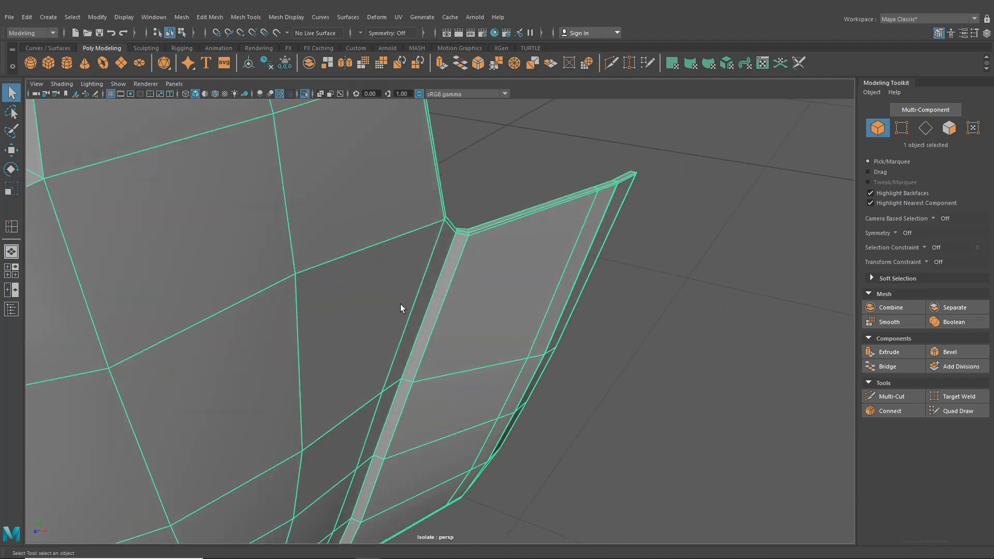
click(245, 16)
click(259, 99)
scroll(429, 191, up, 2)
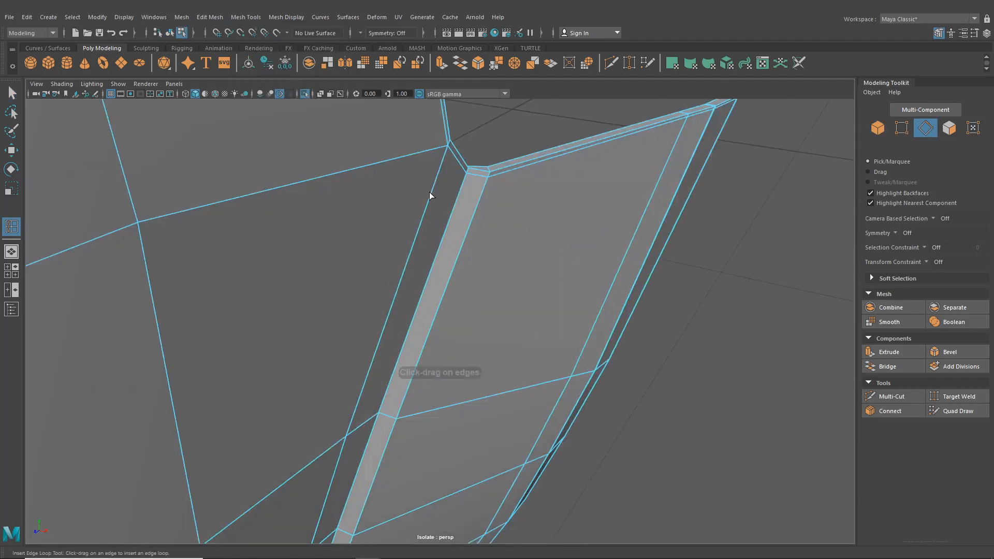
click(490, 176)
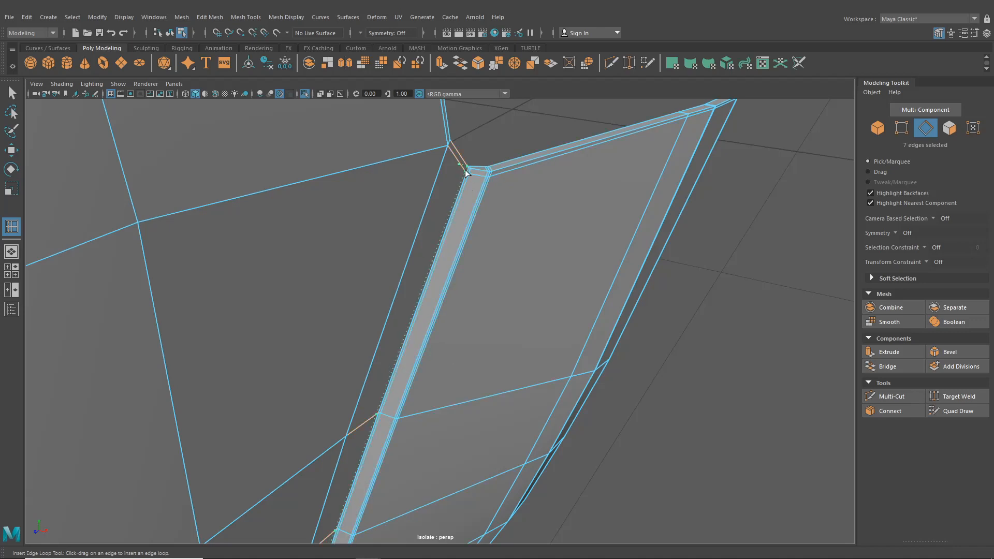
- Insert another support edge loop just on the bumper side of the step, then return to object mode with smooth preview on
click(465, 170)
scroll(477, 219, down, 5)
alt+drag(477, 220, 453, 209)
scroll(483, 241, up, 5)
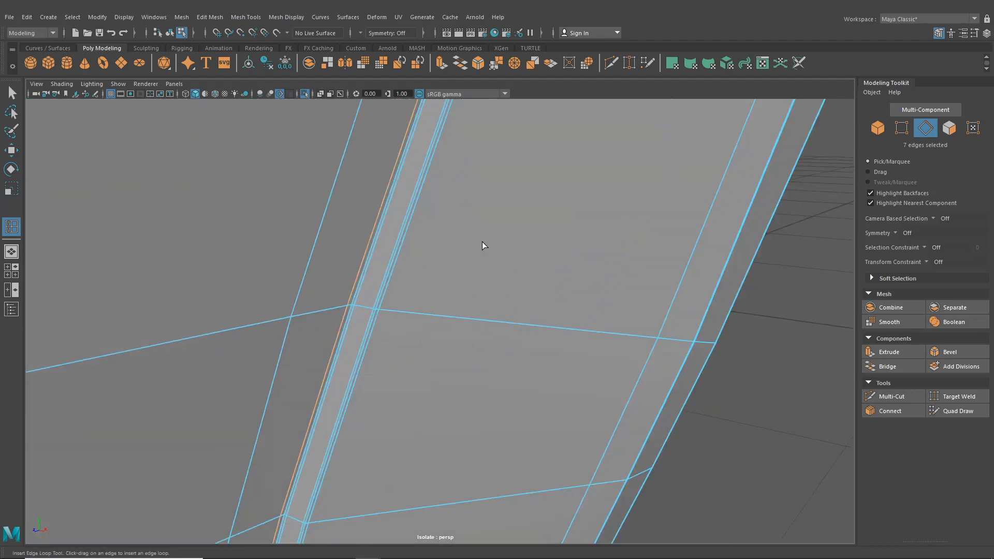
click(13, 93)
click(169, 32)
key(3)
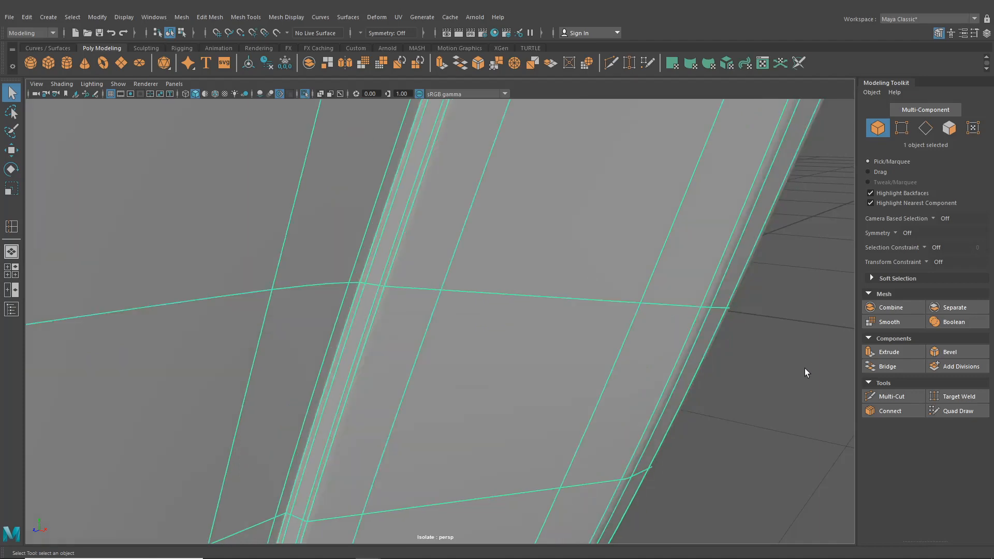
click(804, 368)
scroll(688, 297, down, 10)
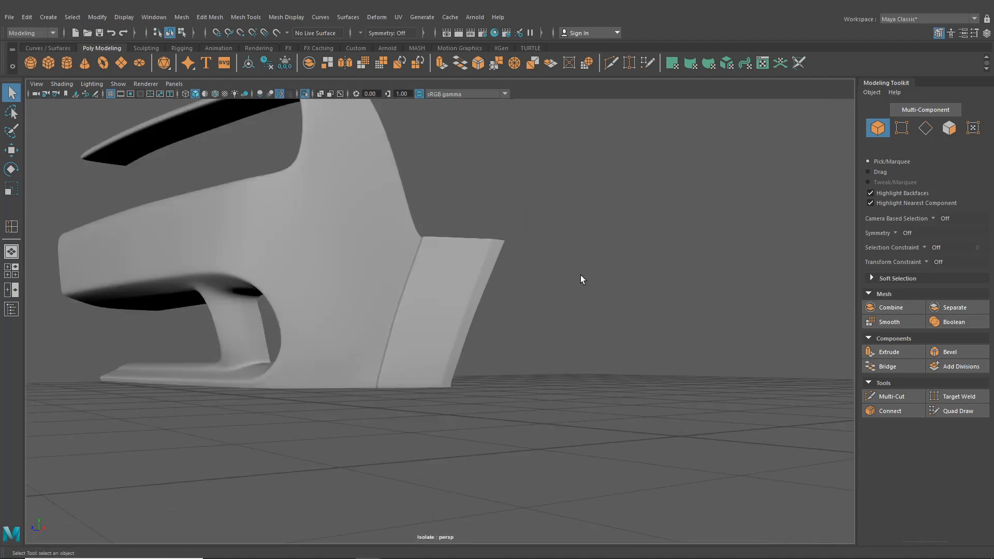
alt+drag(580, 277, 426, 283)
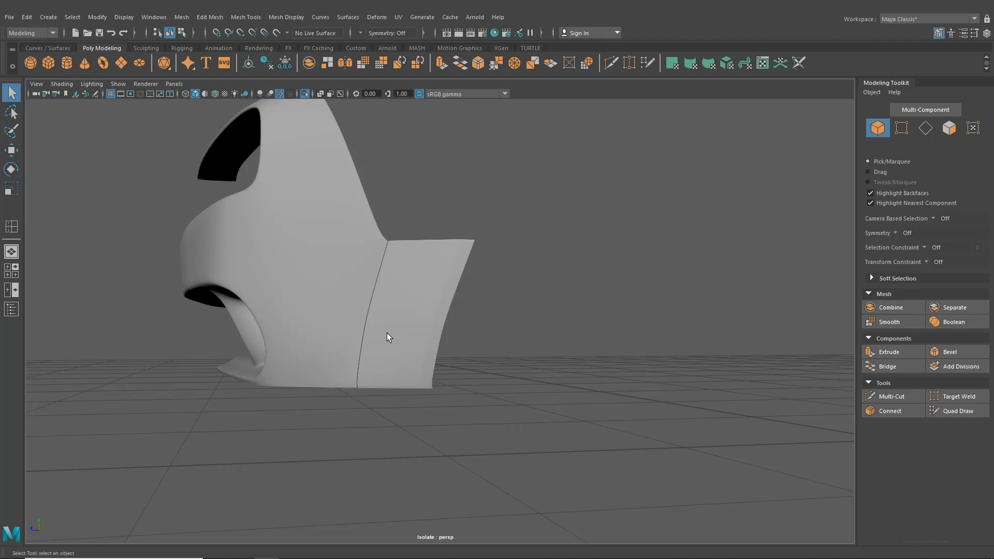
alt+drag(386, 337, 414, 325)
- Insert a support edge loop along the bumper's bottom strip, close to its upper edge, and return to object mode with smooth preview on
click(368, 297)
click(231, 16)
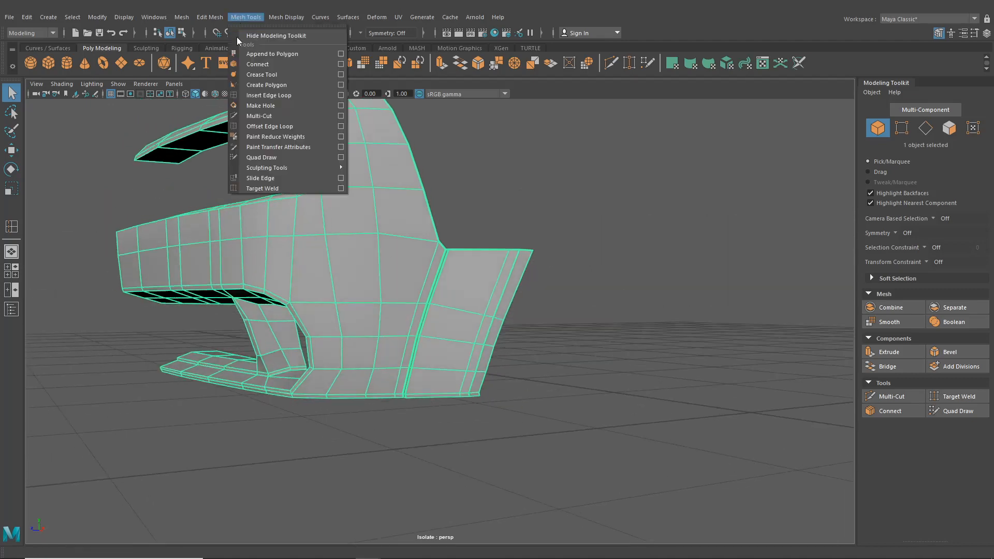
click(259, 94)
scroll(473, 361, up, 6)
scroll(473, 361, up, 4)
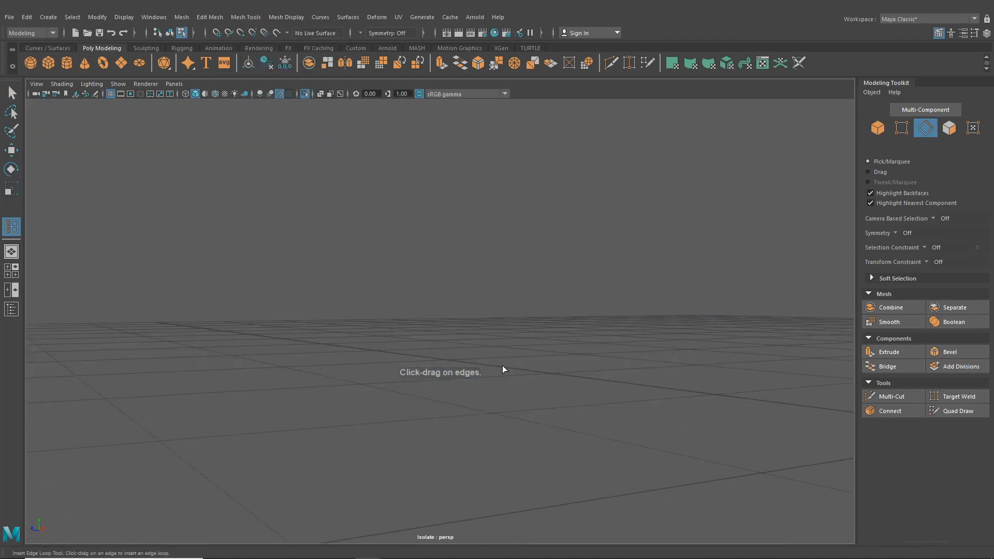
scroll(507, 364, down, 3)
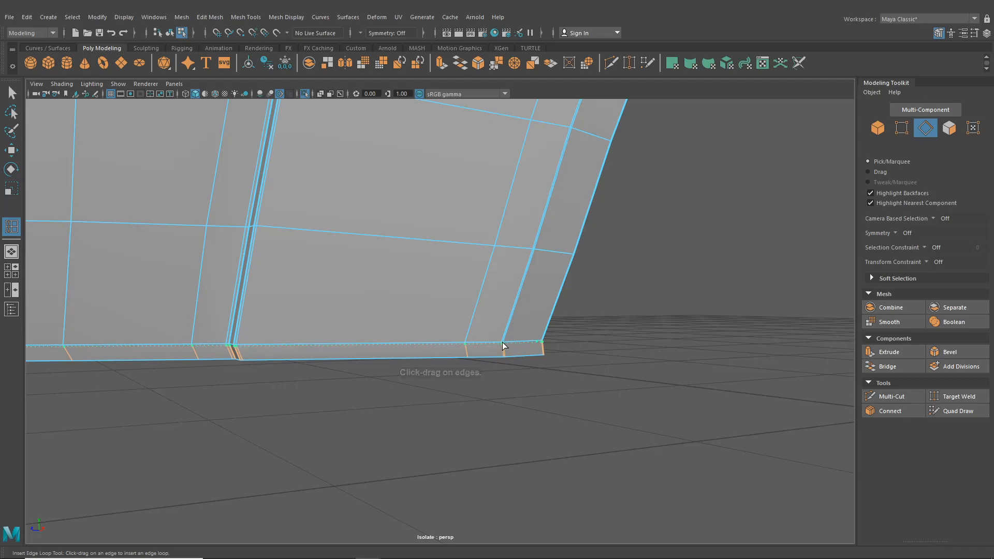
click(504, 346)
scroll(477, 362, down, 3)
click(11, 93)
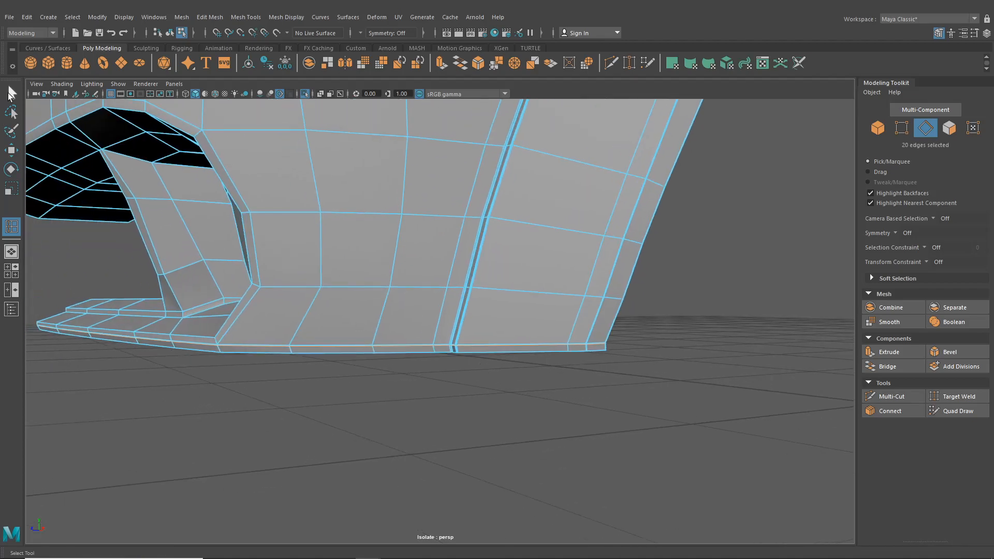
click(169, 33)
key(3)
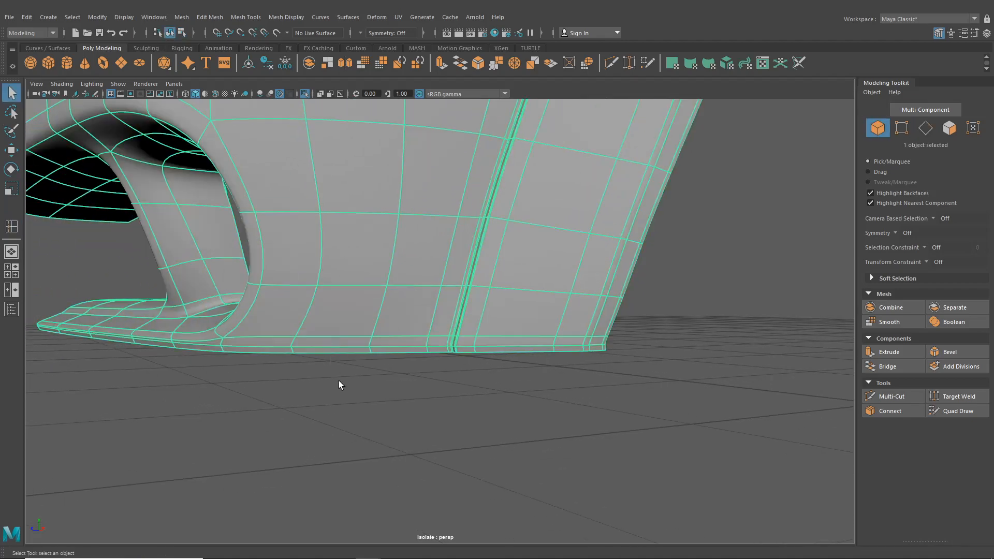
- Check the smoothed lower corner of the bumper and turn off isolation to show the whole car
click(338, 381)
alt+drag(339, 381, 529, 341)
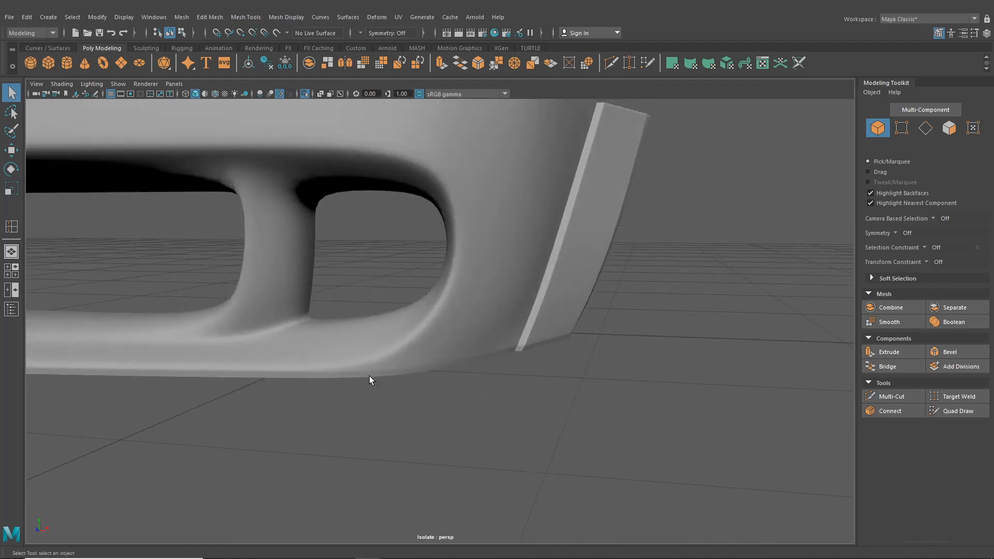
alt+drag(370, 376, 296, 200)
click(306, 94)
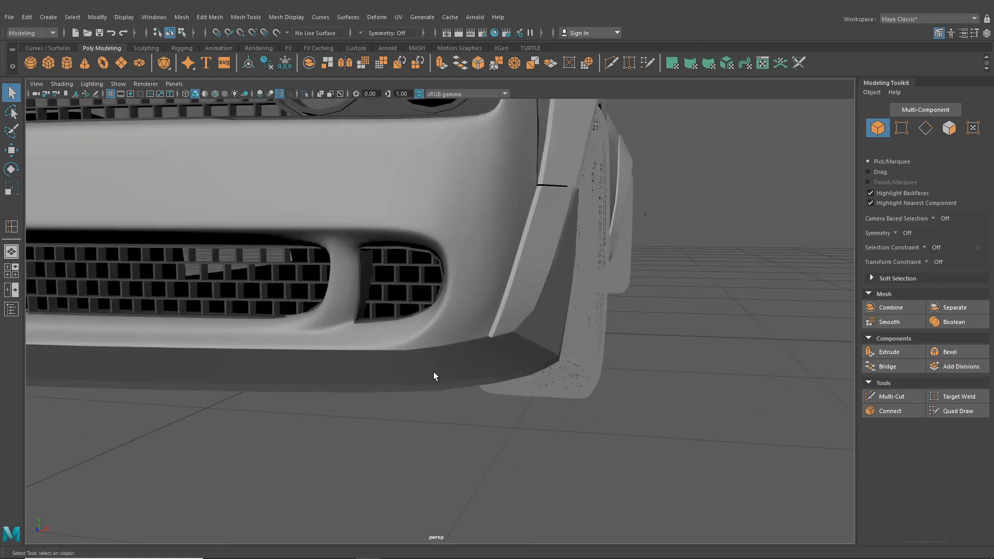
alt+drag(370, 359, 401, 353)
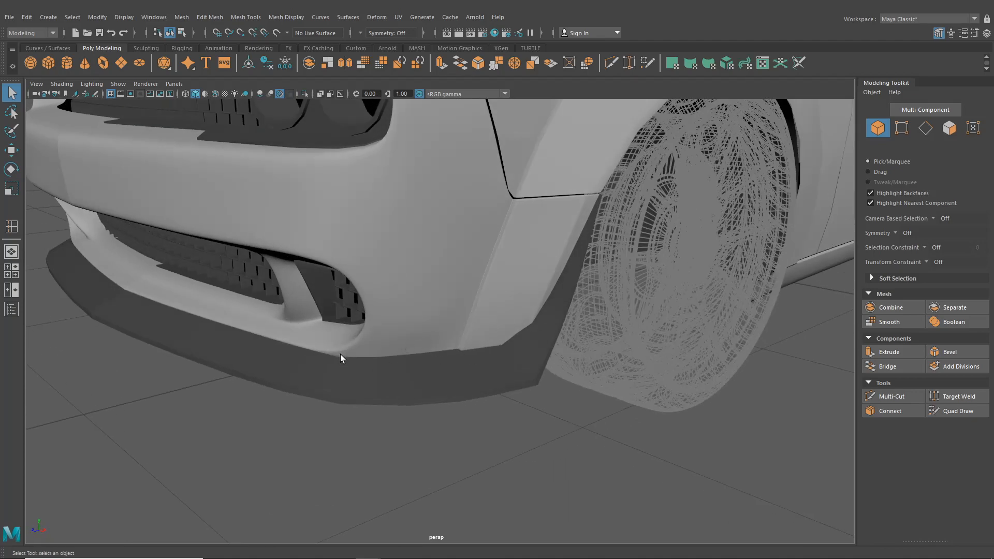
- Insert a support edge loop around the lower grille opening, close to the inner side of its outer rim
click(365, 337)
key(f)
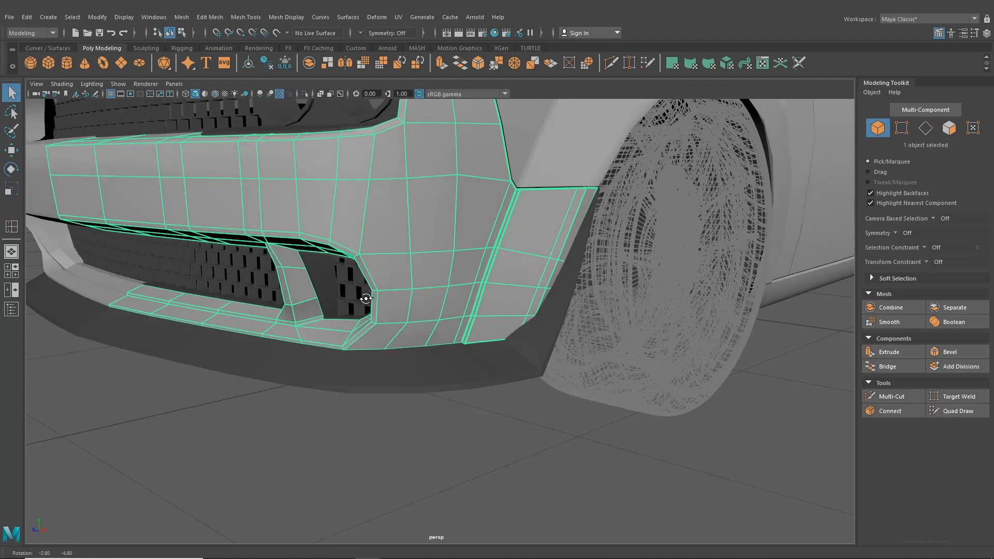
click(206, 17)
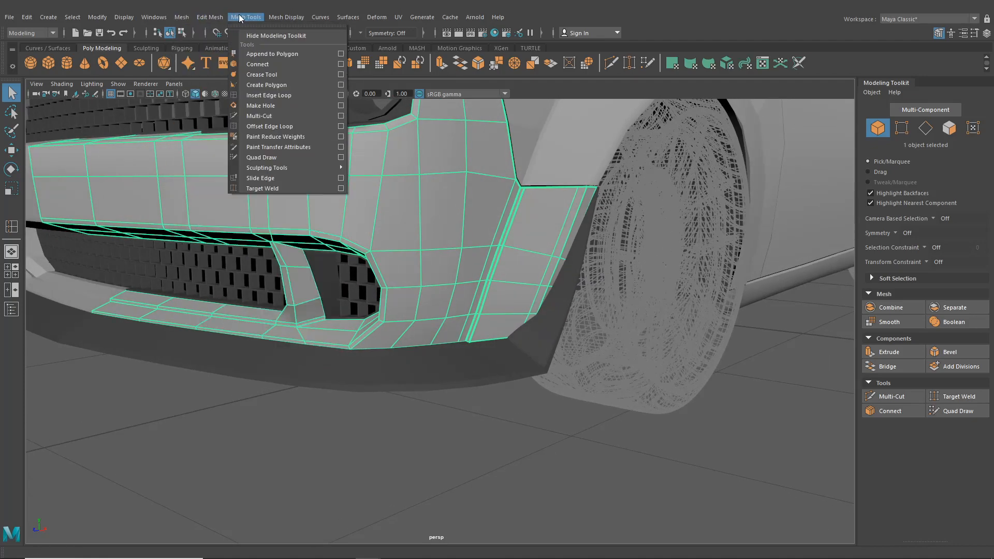
click(265, 95)
scroll(492, 241, up, 5)
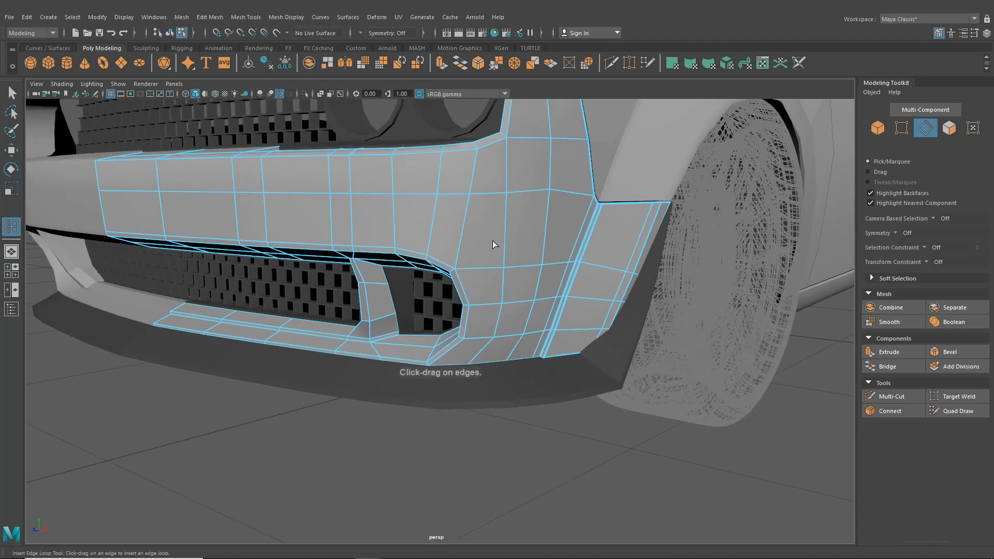
alt+drag(442, 274, 477, 263)
alt+middle_drag(477, 263, 430, 291)
alt+right_drag(431, 291, 482, 317)
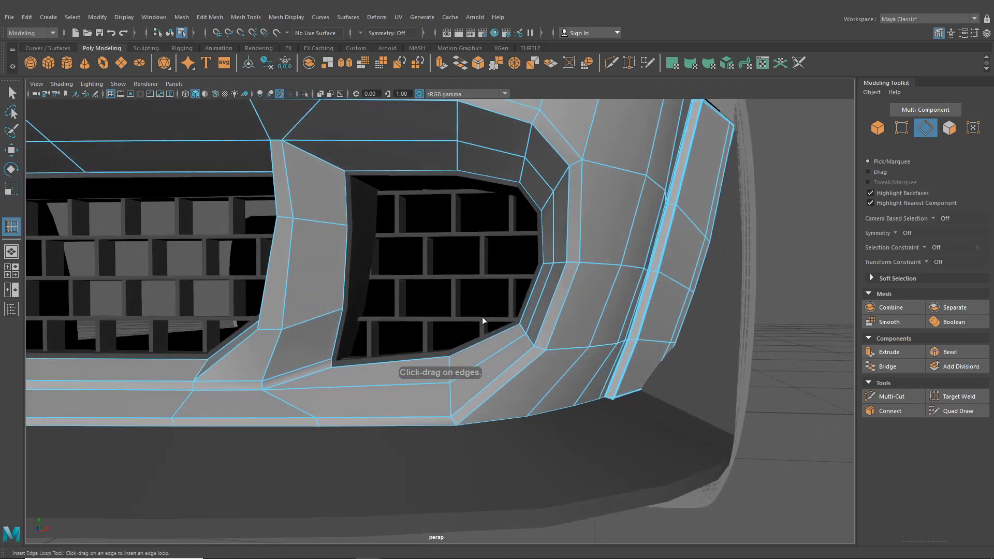
drag(538, 348, 535, 348)
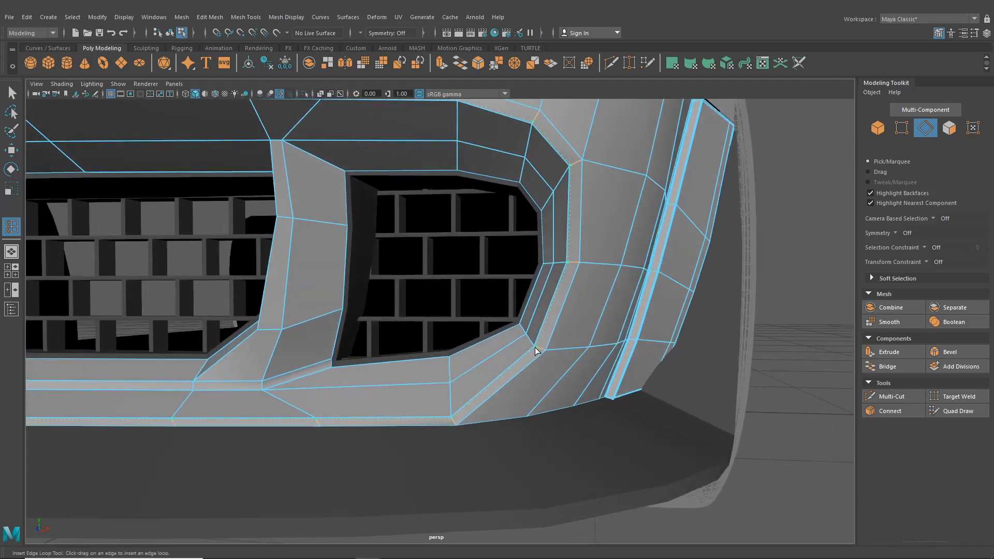
- Return to object mode with smooth preview on and examine the shading around the lower grille opening and bumper corner
key(3)
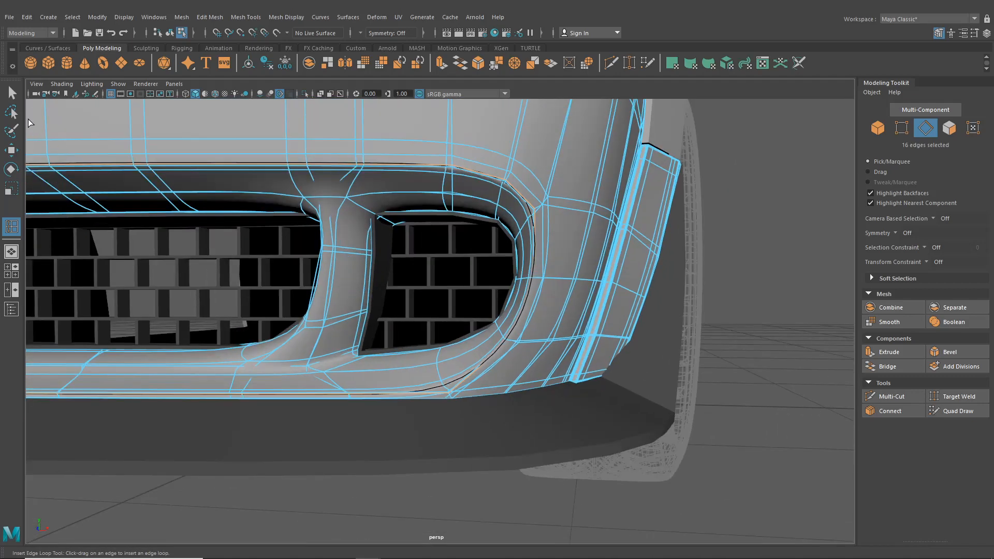
key(q)
click(168, 33)
alt+drag(487, 254, 446, 254)
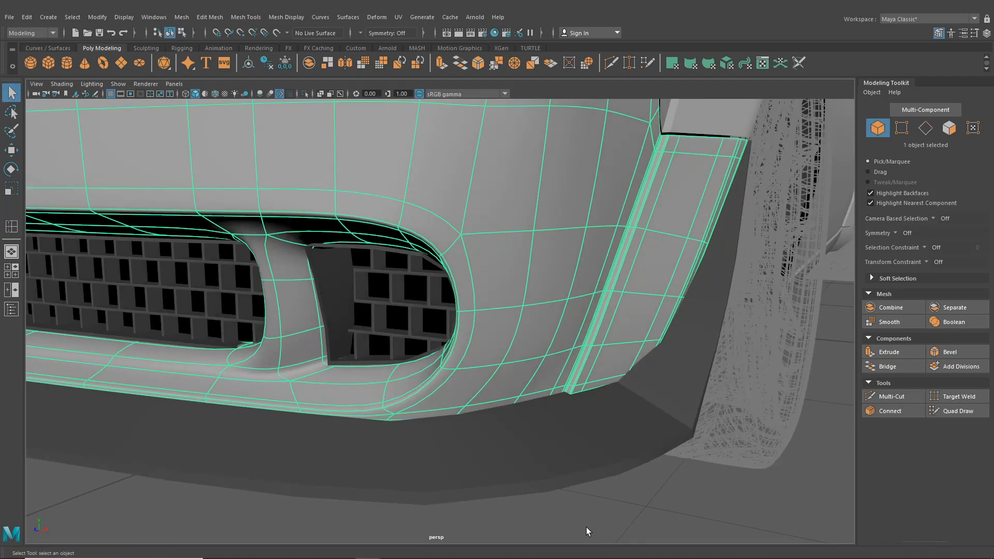
click(586, 527)
alt+right_drag(586, 527, 557, 441)
alt+drag(557, 440, 594, 430)
alt+right_drag(594, 431, 560, 411)
alt+drag(560, 411, 551, 374)
- Insert an edge loop along the lower lip that continues up the inner side of the strut in the grille opening
click(432, 359)
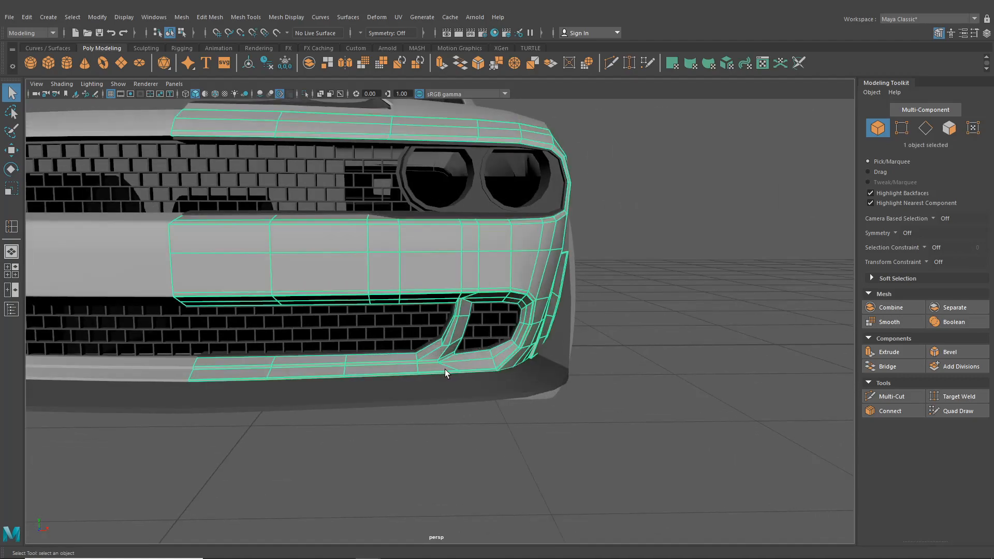
scroll(445, 373, up, 6)
scroll(445, 368, down, 2)
mouse_move(445, 369)
alt+mouse_down()
mouse_move(412, 367)
mouse_move(432, 369)
alt+mouse_up()
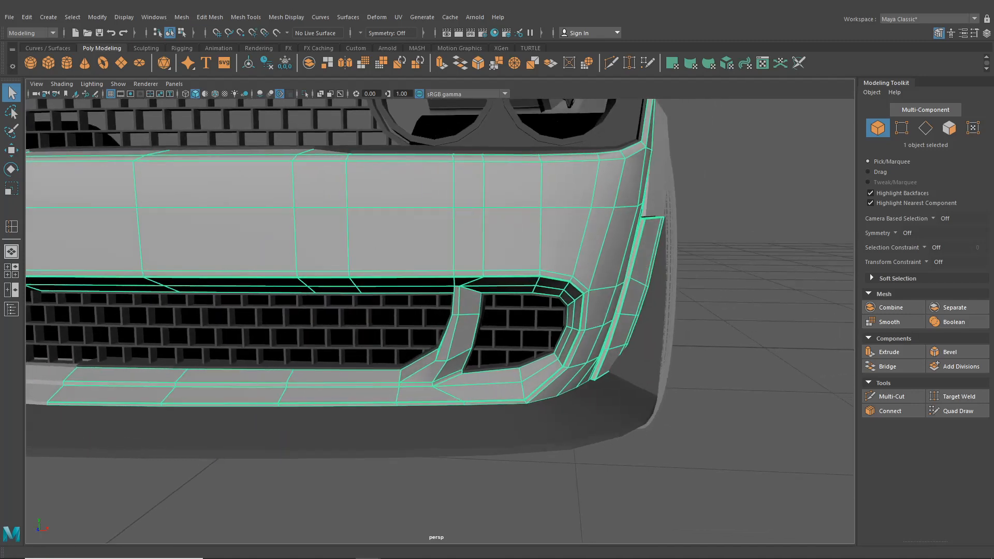
click(246, 17)
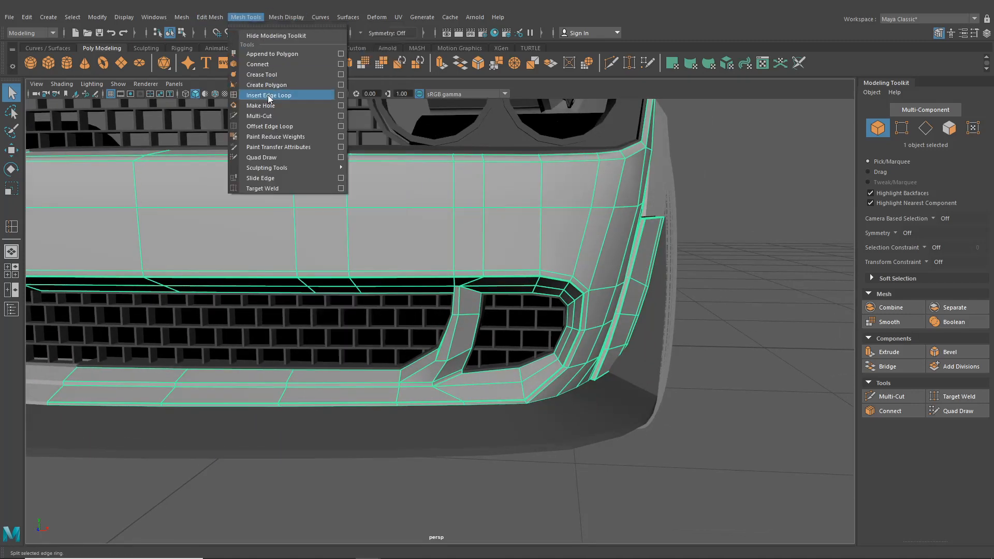
click(269, 96)
scroll(452, 378, up, 4)
mouse_move(452, 378)
alt+mouse_down()
mouse_move(504, 373)
mouse_move(488, 353)
mouse_move(483, 368)
mouse_move(378, 363)
mouse_move(332, 373)
alt+mouse_up()
click(477, 382)
- Select the vertices along the strut's front edge and adjust their position with the Move tool
click(12, 131)
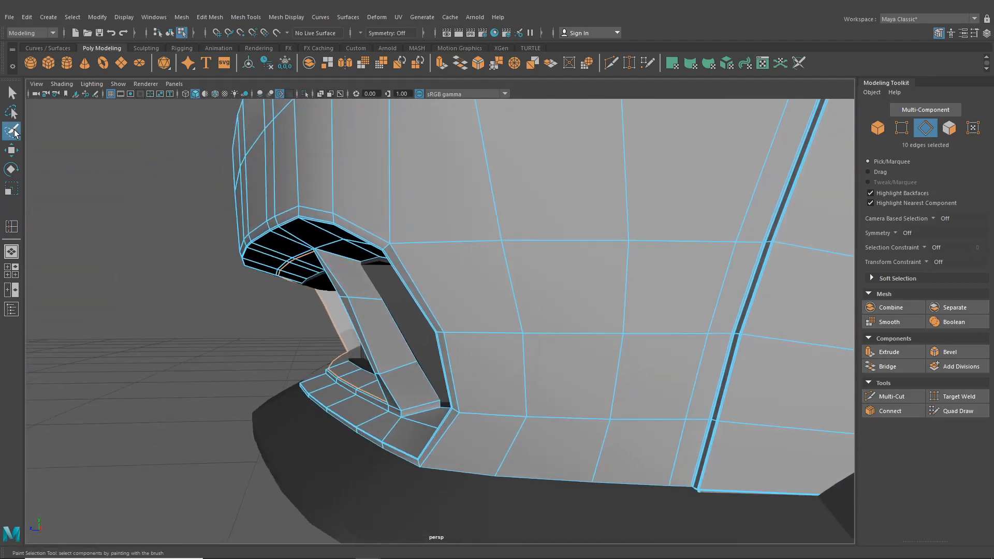
click(12, 150)
right_drag(349, 295, 303, 264)
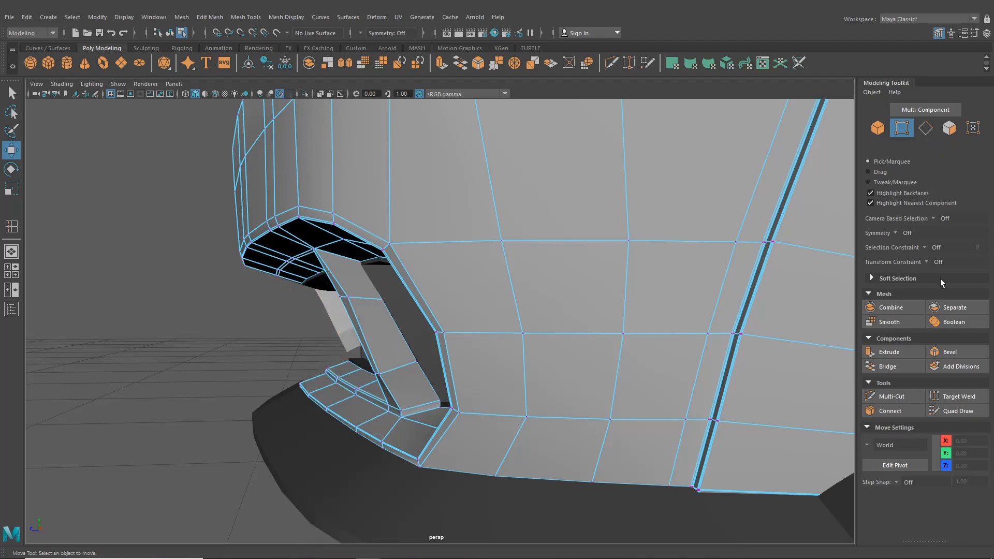
scroll(365, 302, up, 3)
click(317, 288)
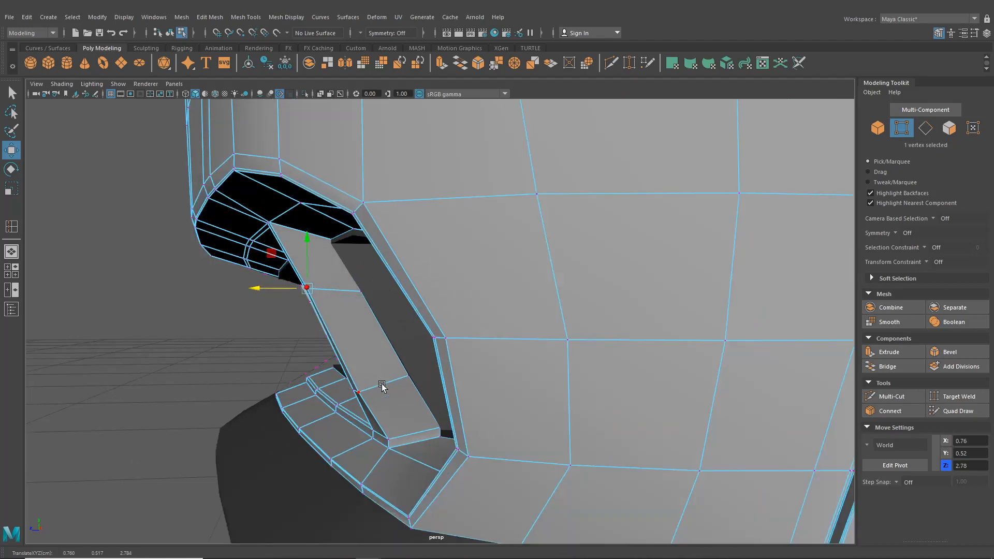
alt+drag(381, 387, 262, 304)
shift+drag(313, 286, 280, 319)
drag(364, 400, 470, 398)
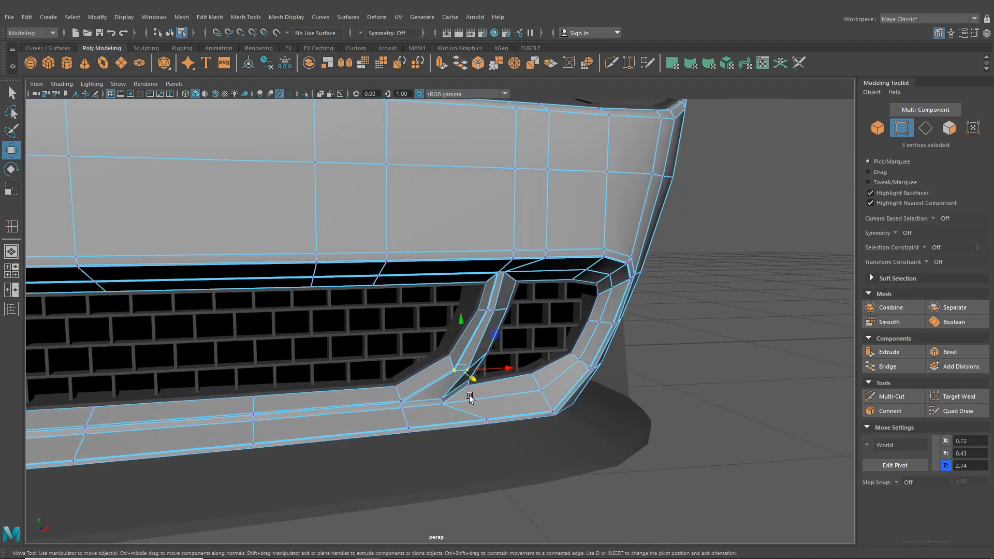
- Return to object mode with smooth preview on and examine the strut and lower grille opening from the front and below
click(13, 96)
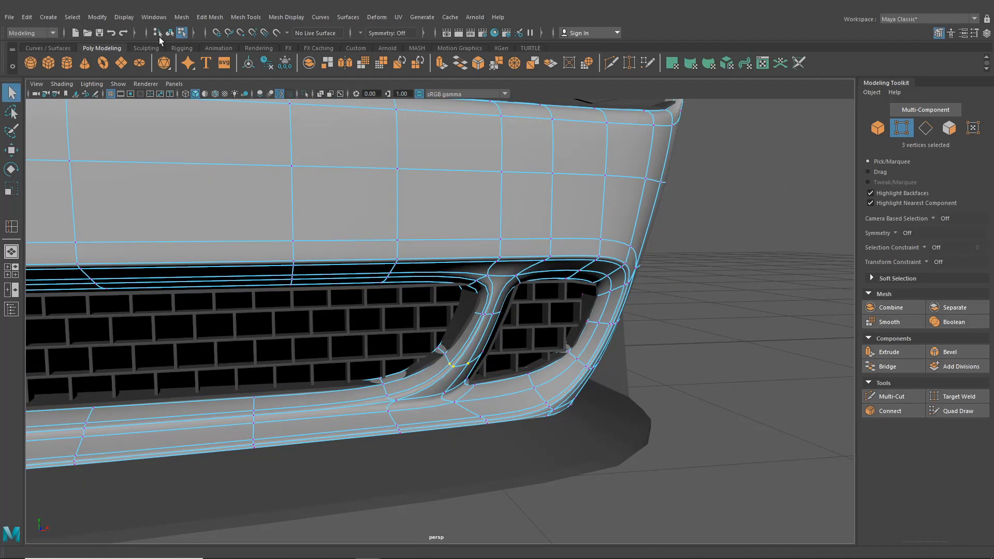
click(169, 32)
click(669, 399)
alt+drag(669, 399, 511, 393)
scroll(511, 394, down, 3)
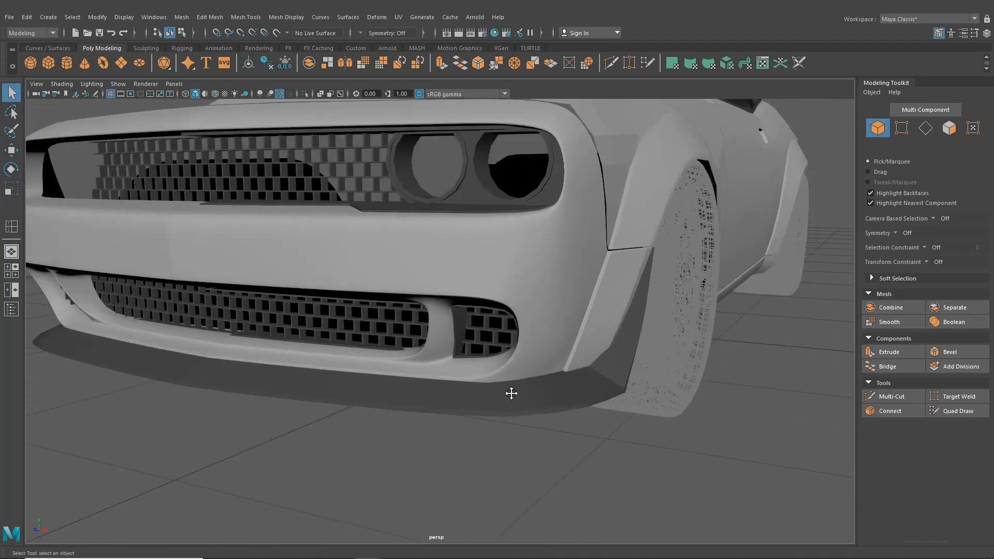
alt+middle_drag(512, 394, 528, 387)
scroll(528, 387, up, 3)
alt+drag(528, 387, 554, 320)
scroll(539, 321, down, 2)
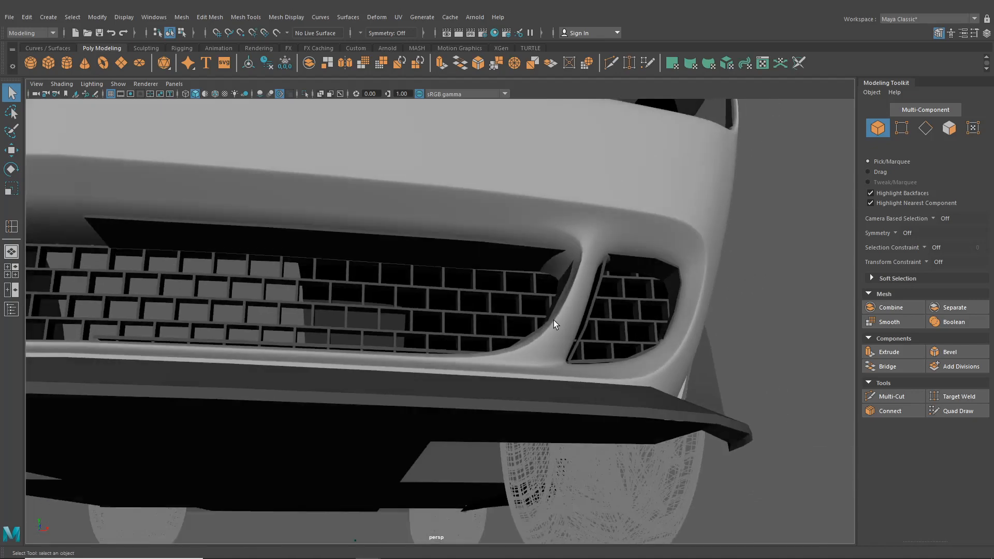
click(589, 262)
scroll(588, 262, up, 4)
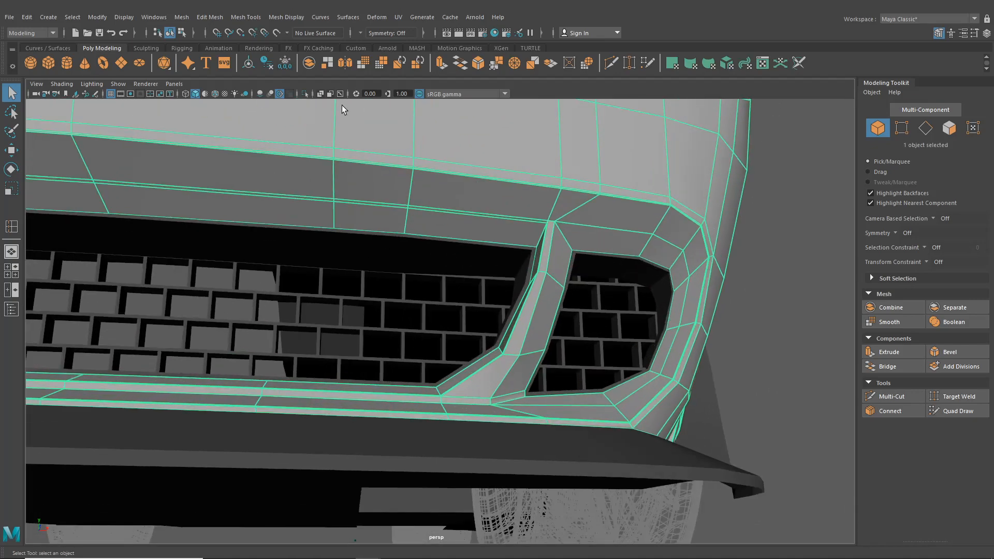
click(248, 20)
click(271, 96)
scroll(470, 225, up, 5)
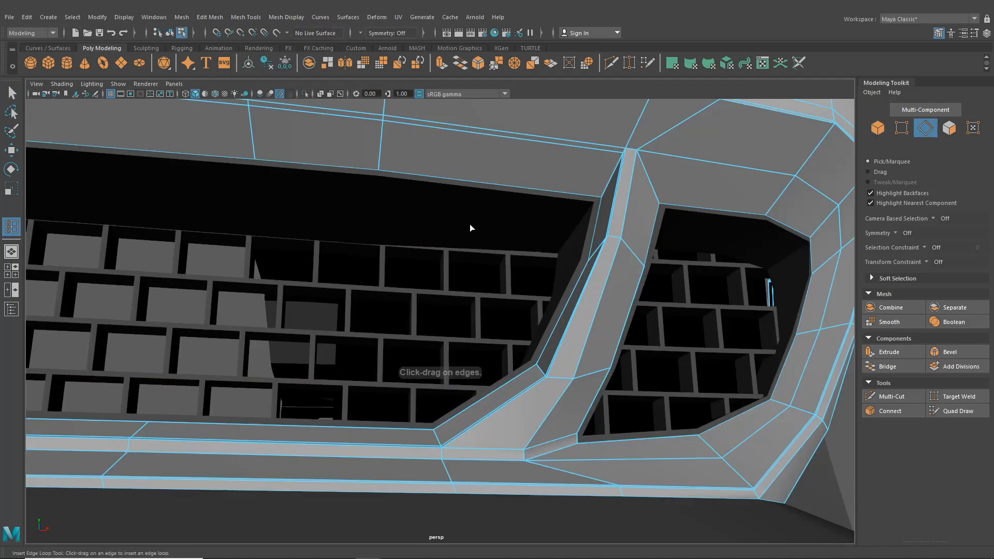
alt+drag(509, 228, 577, 253)
alt+middle_drag(577, 253, 577, 281)
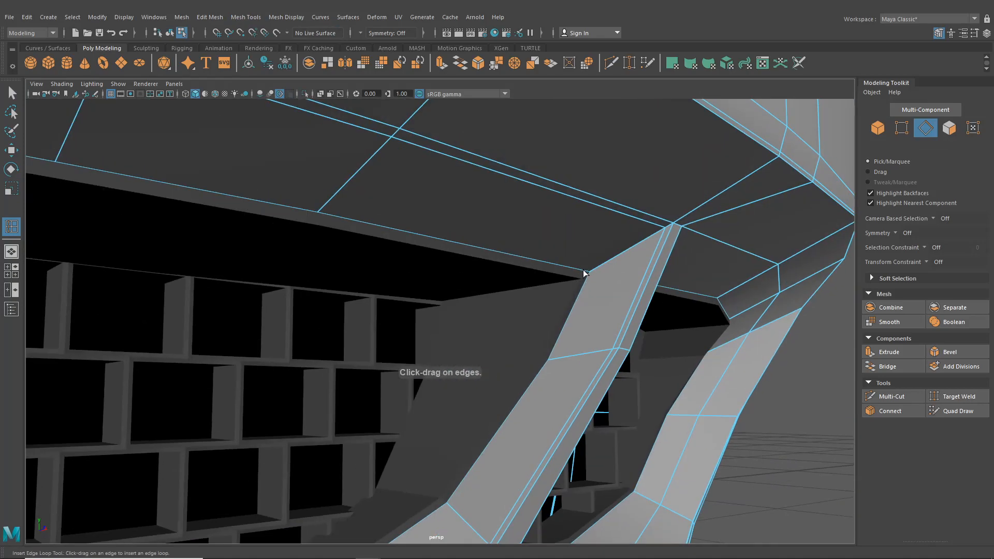
alt+drag(560, 314, 363, 359)
alt+drag(481, 231, 506, 243)
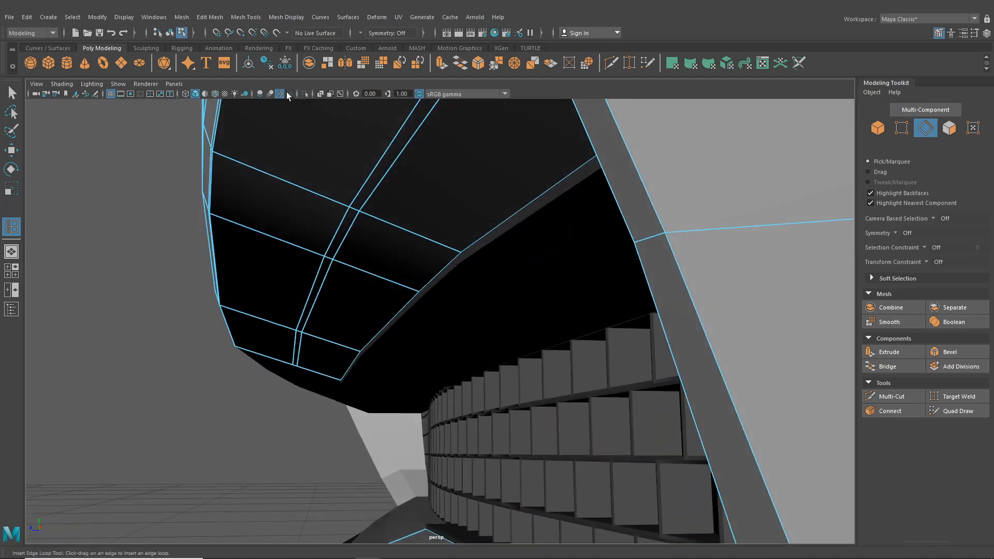
- Return to object mode and isolate the front bumper in the perspective view
click(170, 32)
click(13, 92)
click(328, 235)
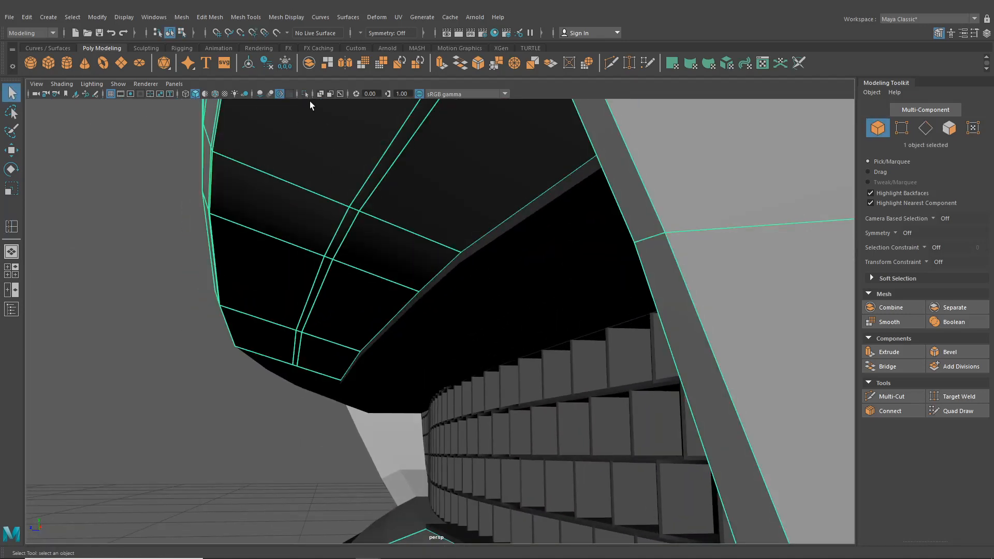
click(305, 95)
- Insert support edge loops on the inner flange of the lower grille openings, close to their front edge
click(252, 18)
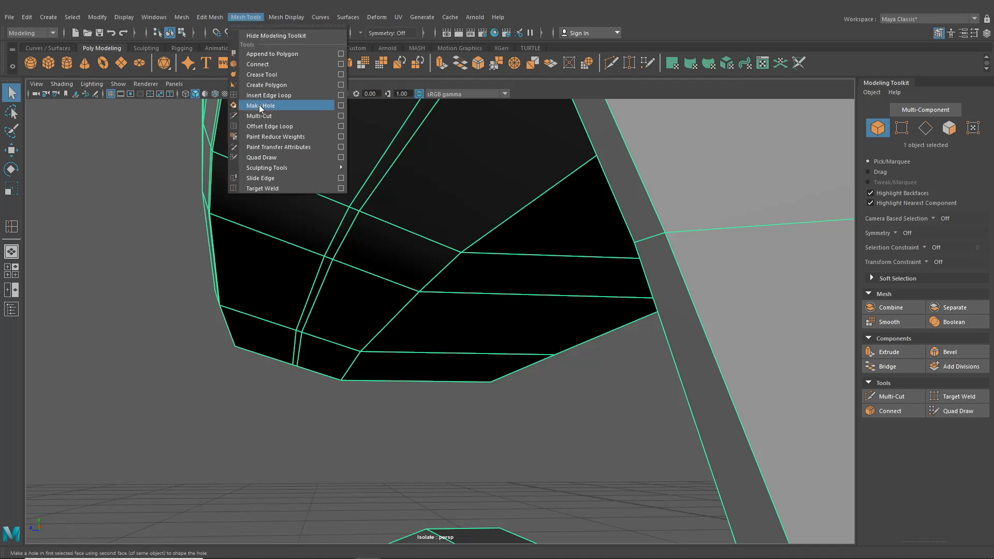
click(261, 95)
alt+drag(374, 188, 453, 308)
click(607, 343)
click(463, 244)
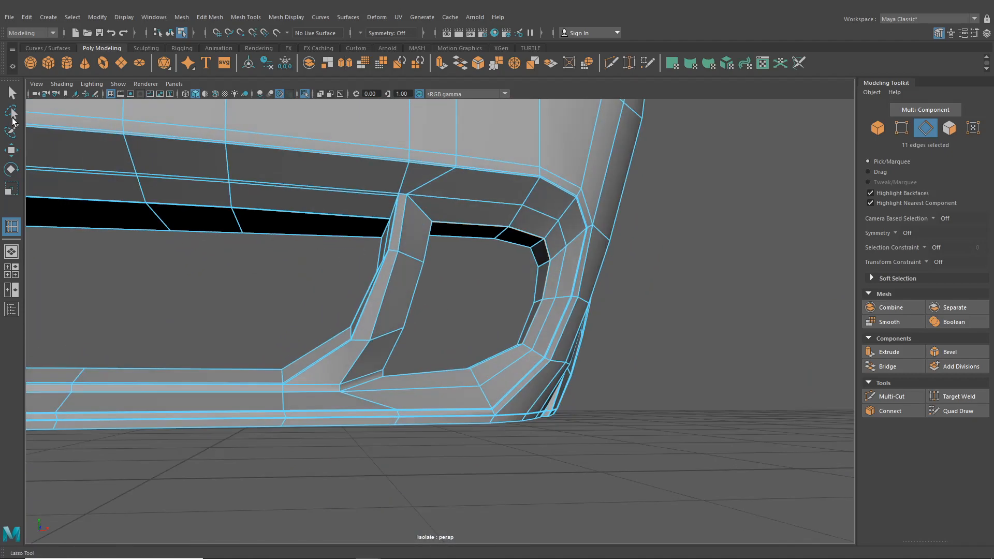
- Return to object mode with smooth preview on and examine the isolated bumper's lower openings and overall shape
key(q)
click(170, 36)
key(3)
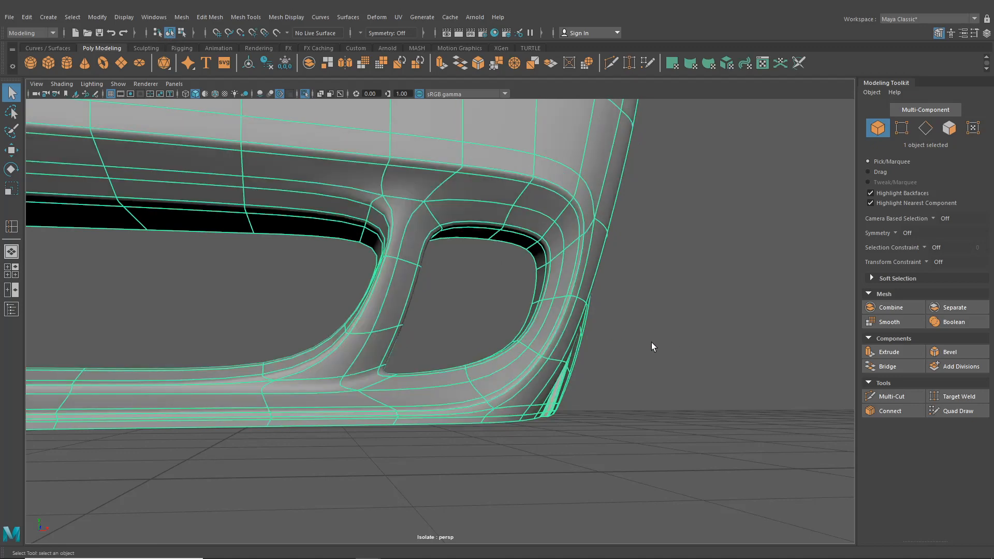
click(652, 342)
scroll(655, 334, down, 5)
alt+drag(655, 334, 576, 349)
alt+drag(544, 380, 482, 300)
- Insert an edge loop on the flange around the upper grille opening, close to the front edge of the middle bar
click(463, 302)
scroll(463, 302, up, 2)
scroll(463, 302, up, 2)
scroll(483, 300, up, 3)
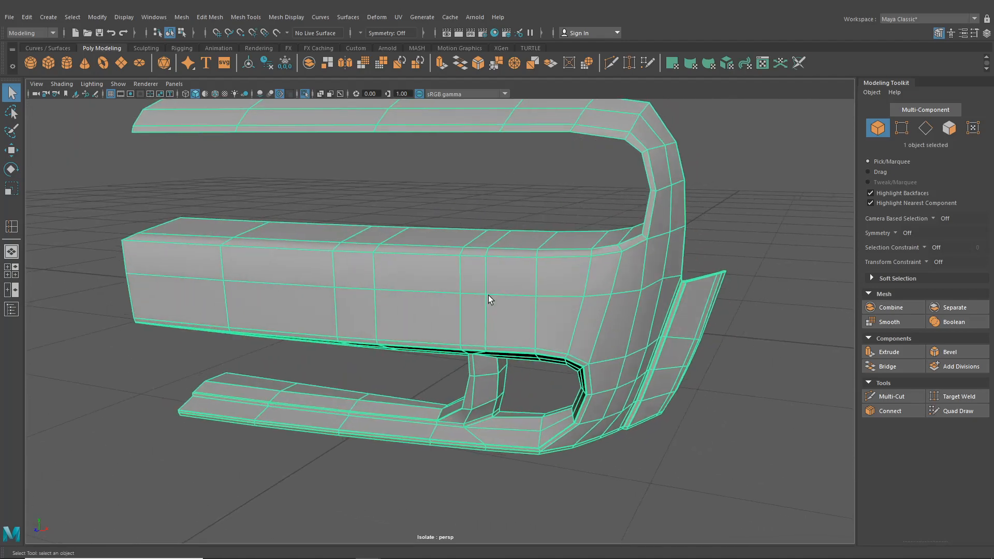
alt+drag(551, 165, 556, 185)
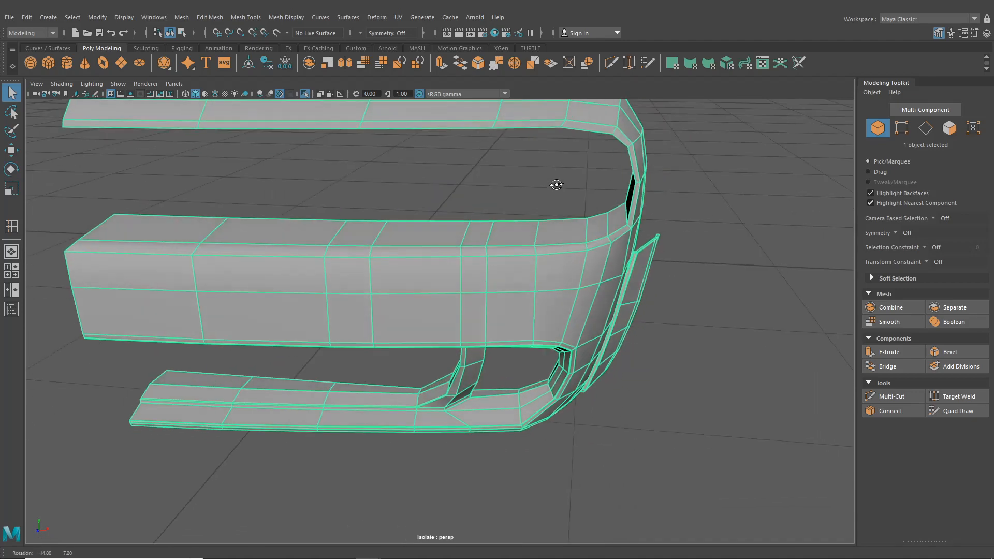
click(270, 18)
mouse_move(246, 17)
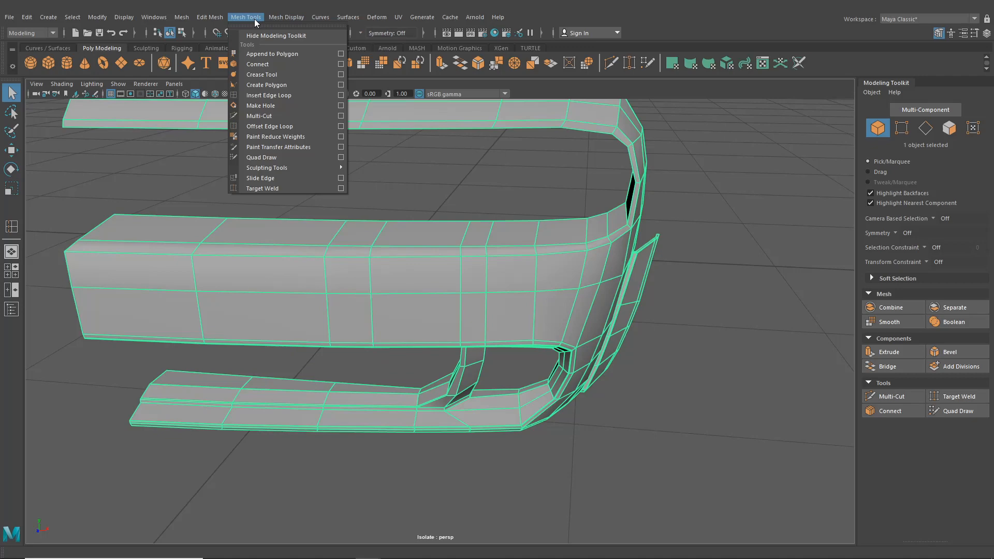
click(268, 96)
scroll(548, 284, up, 5)
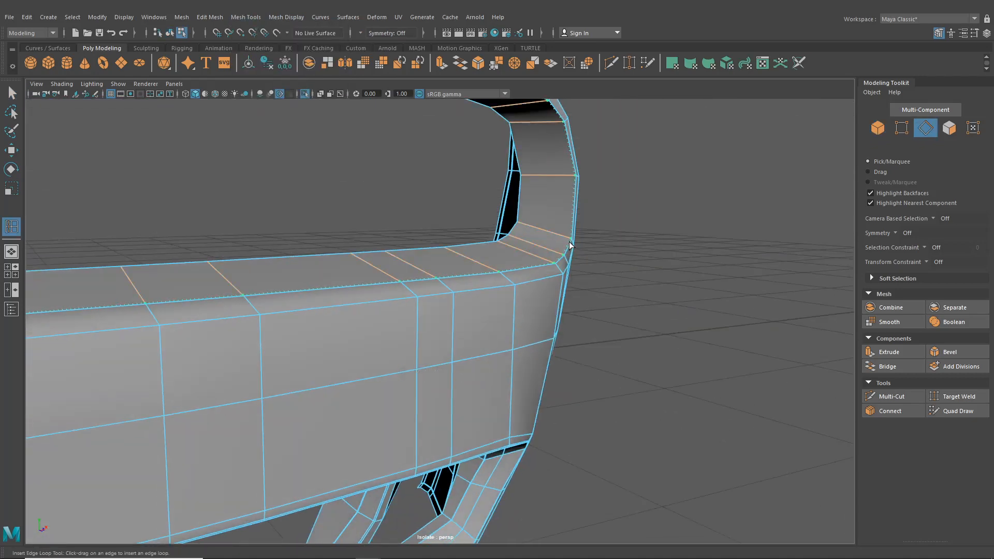
click(570, 244)
- Turn on smooth preview in object mode and examine the upper opening's rim and corner
key(2)
scroll(583, 279, down, 2)
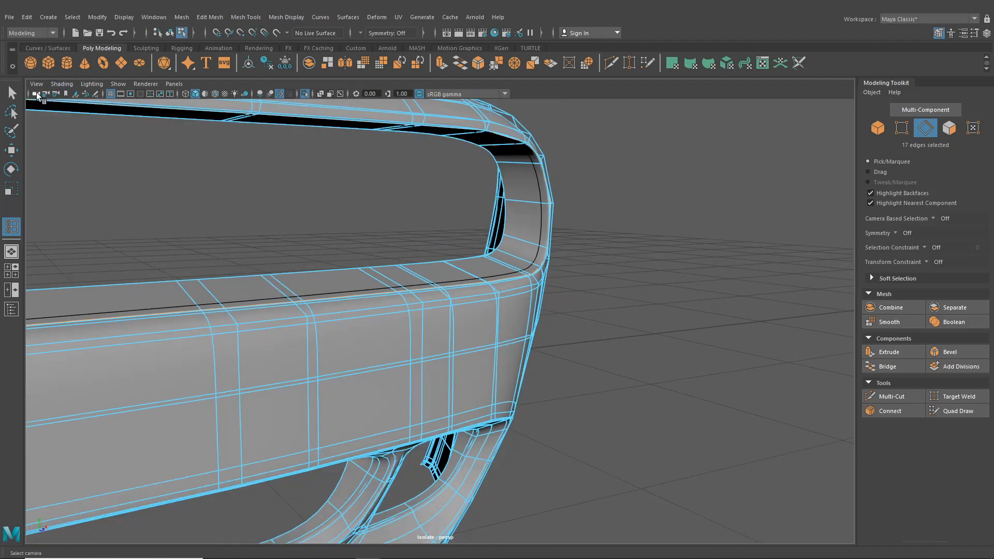
click(13, 92)
alt+drag(379, 223, 359, 287)
scroll(359, 287, down, 5)
alt+drag(397, 339, 501, 308)
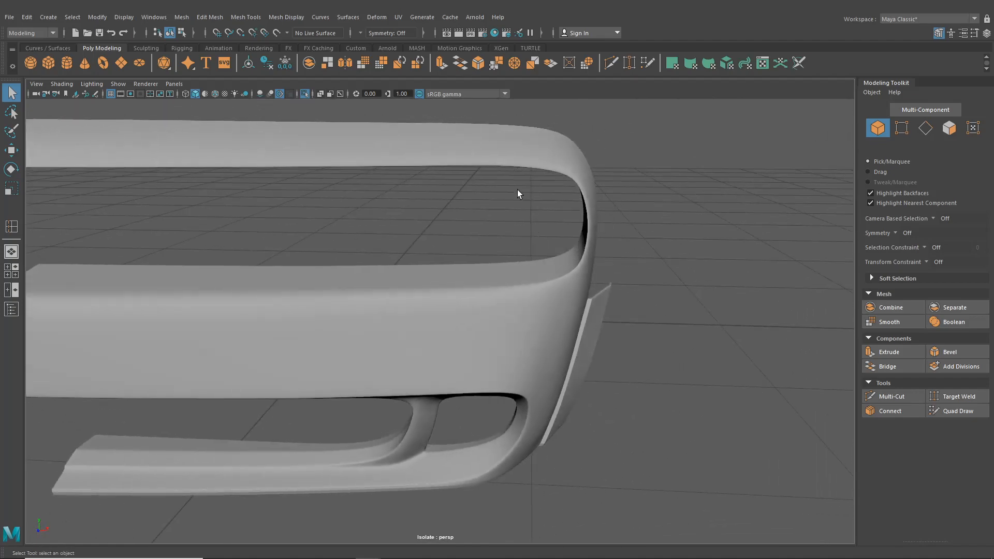
- Set the transform constraint to Edge Slide and slide the new loop's corner vertices inward from the upper opening's front edge
click(556, 281)
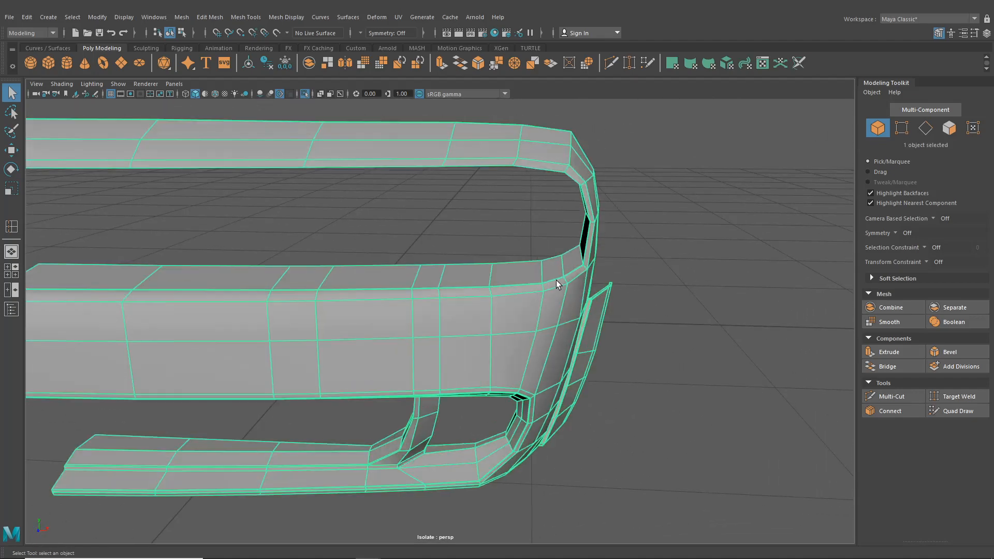
key(1)
scroll(536, 293, up, 3)
alt+drag(536, 293, 470, 289)
key(F10)
click(12, 150)
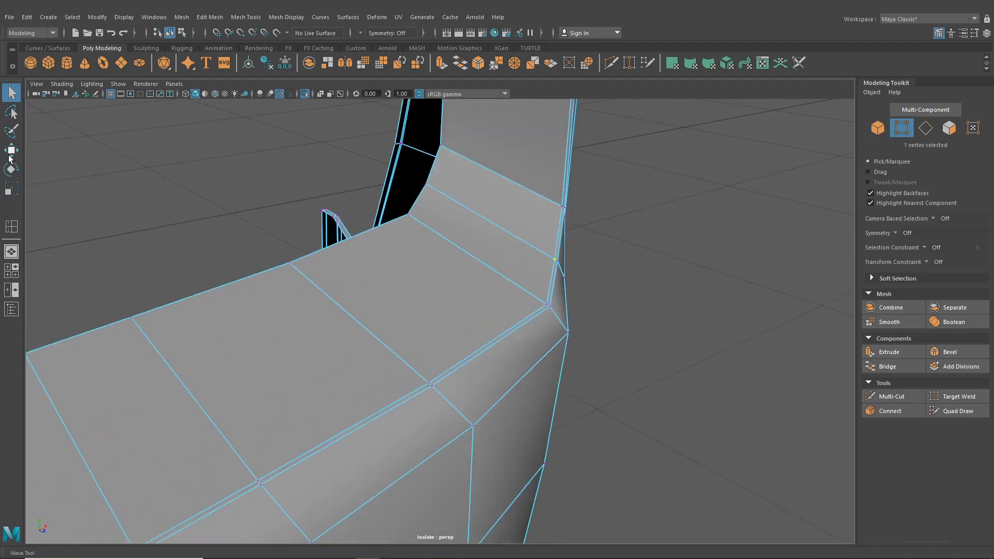
click(925, 263)
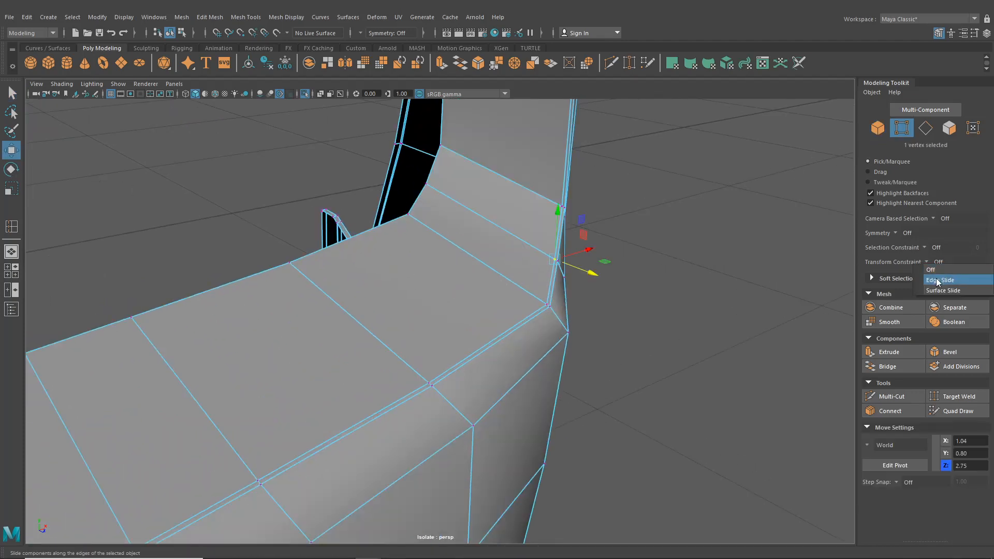
click(936, 278)
alt+drag(652, 283, 450, 296)
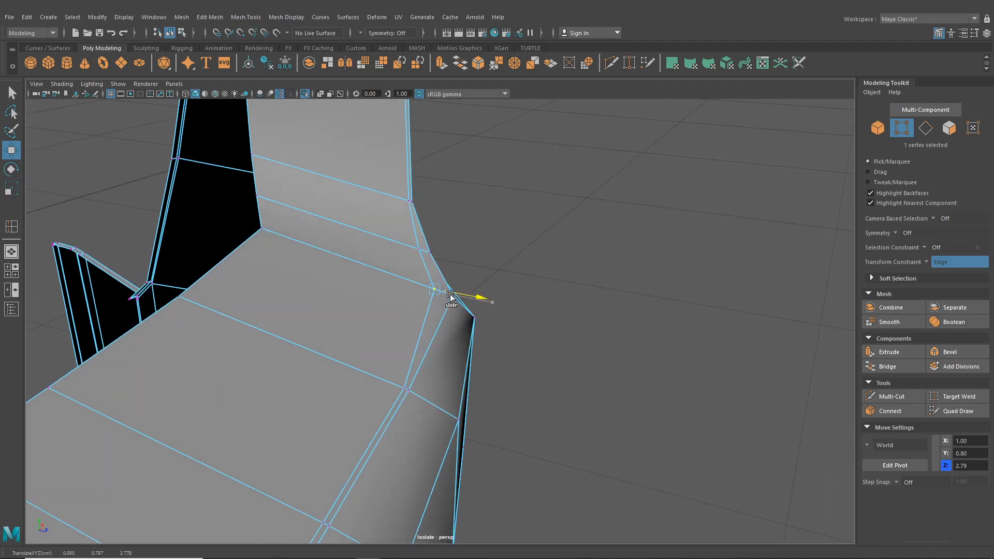
click(399, 388)
alt+drag(395, 391, 433, 397)
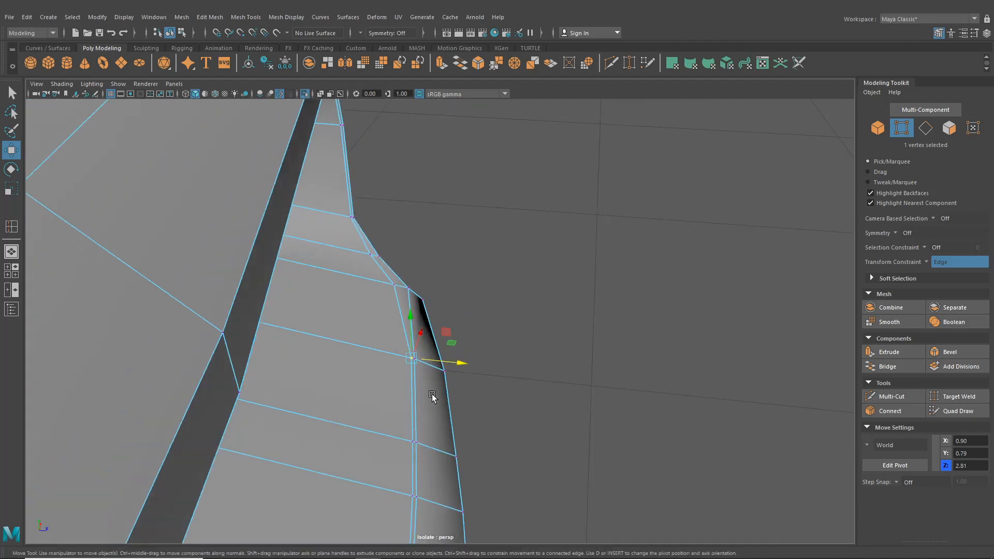
drag(453, 364, 442, 365)
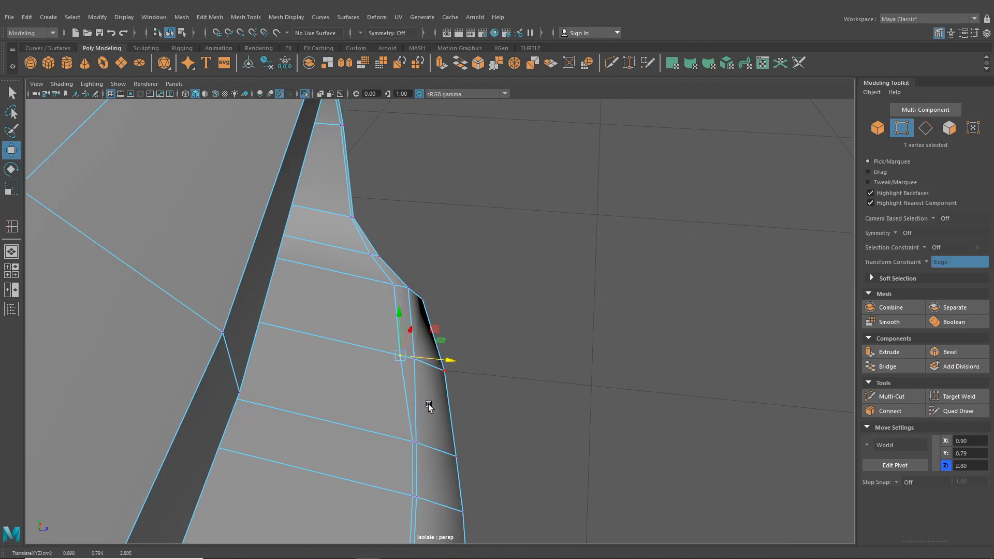
- Select the loop's six remaining vertices along the middle bar and slide them together away from the front edge
shift+click(408, 446)
alt+drag(408, 446, 383, 425)
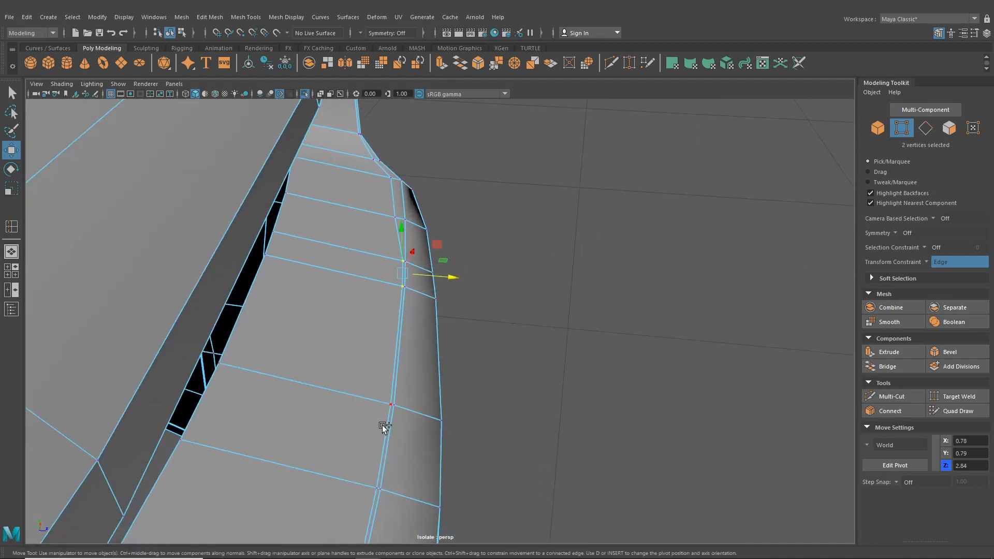
shift+click(392, 404)
shift+click(378, 488)
alt+drag(378, 488, 354, 397)
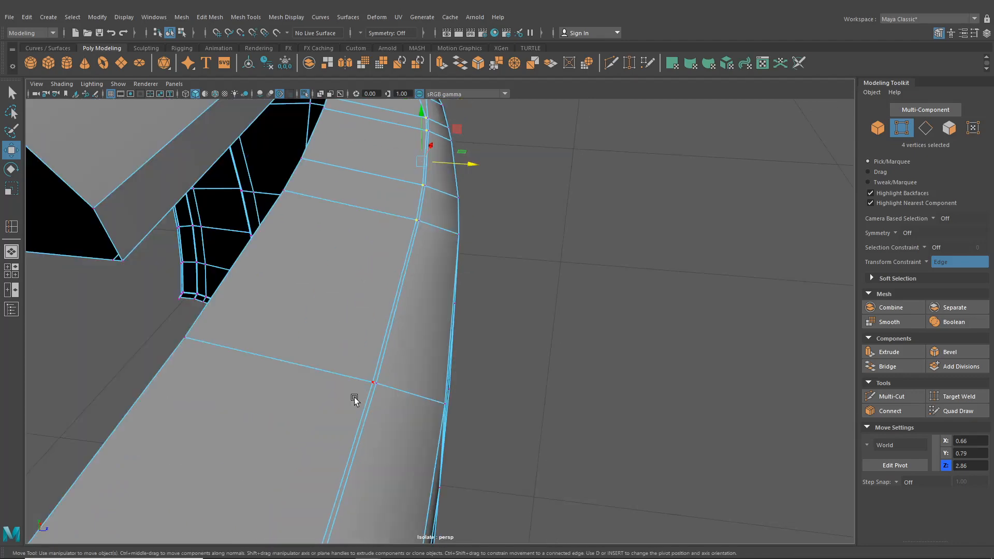
shift+click(373, 384)
scroll(371, 388, down, 4)
alt+middle_drag(365, 446, 365, 400)
shift+click(367, 447)
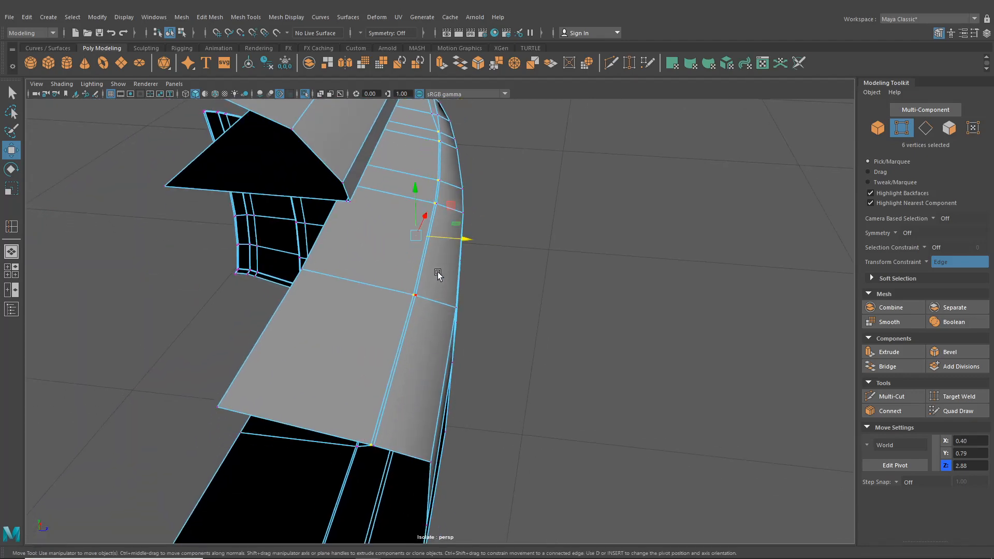
scroll(439, 274, up, 2)
drag(464, 223, 435, 241)
- Fine-tune individual loop vertices around the upper opening's lower corner by sliding them along their edges
click(476, 185)
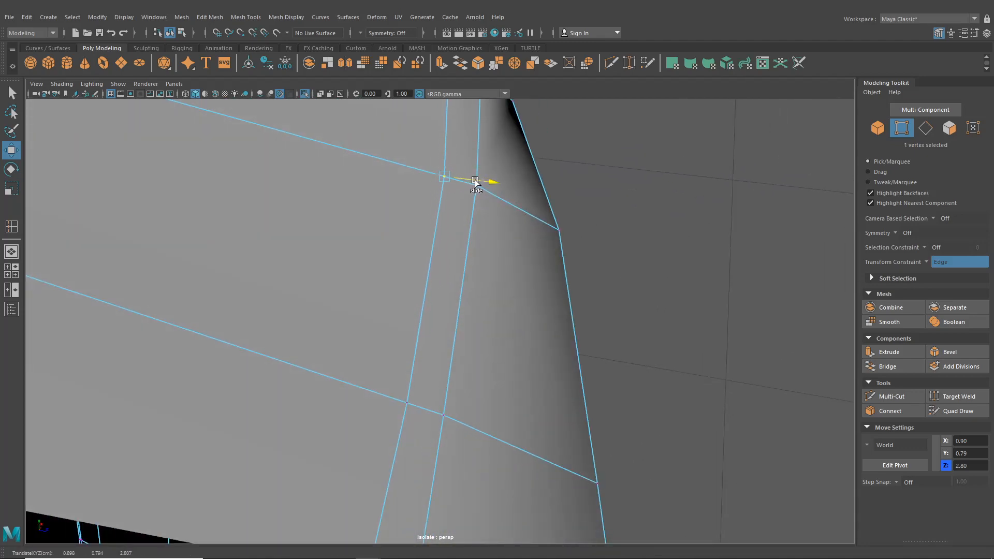
key(f)
alt+drag(463, 214, 480, 255)
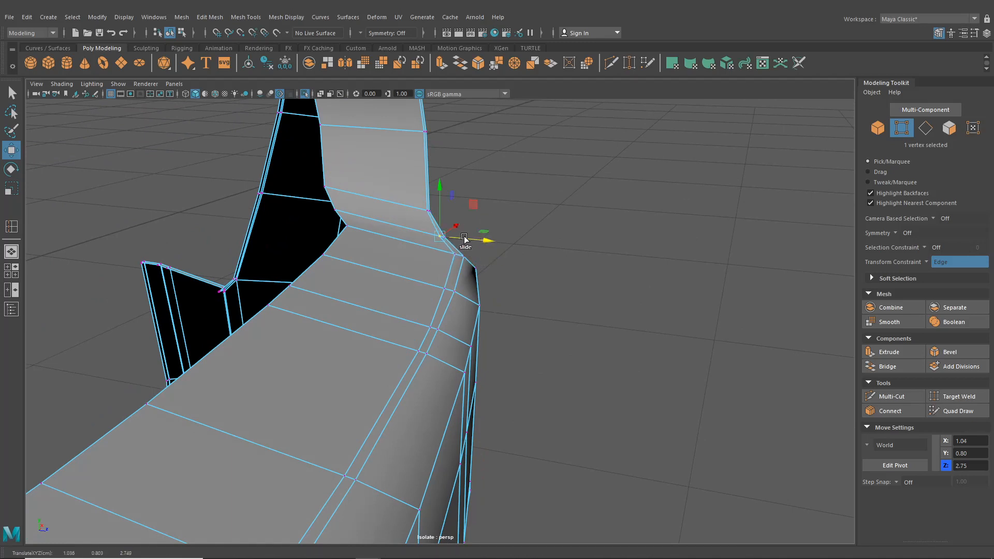
- Return to object mode with smooth preview on and examine the whole bumper from several angles
key(q)
click(172, 32)
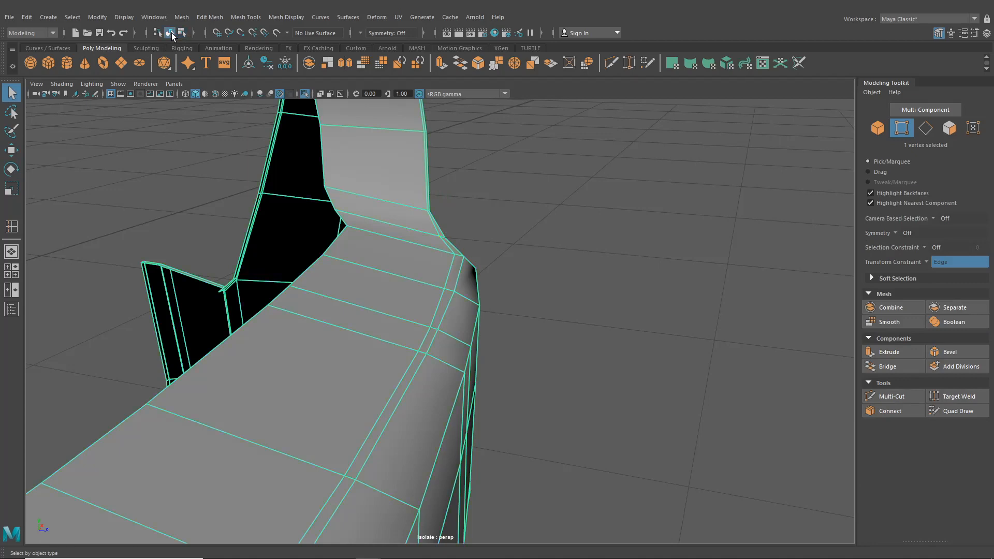
key(3)
click(575, 298)
scroll(577, 299, down, 4)
alt+drag(577, 299, 443, 336)
scroll(458, 282, down, 4)
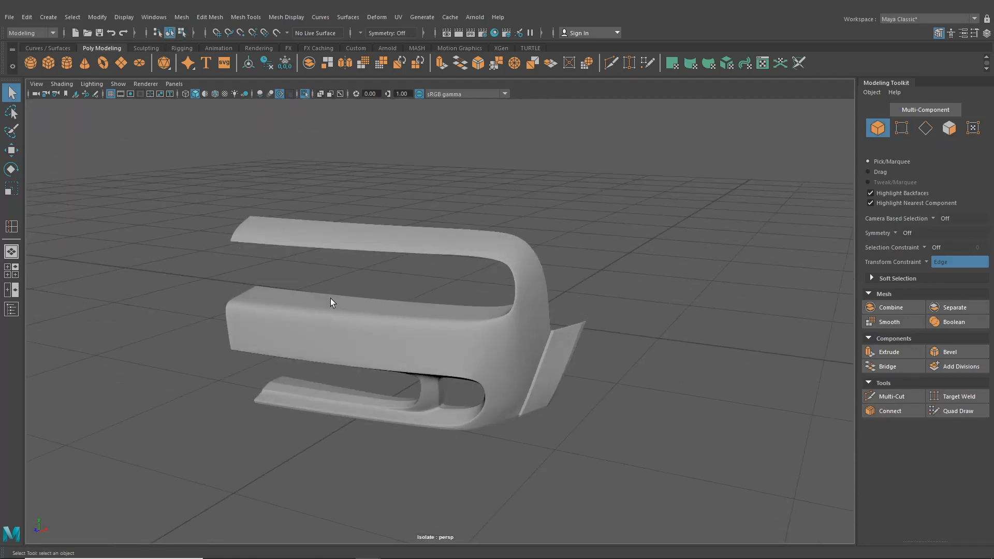
alt+drag(334, 299, 507, 332)
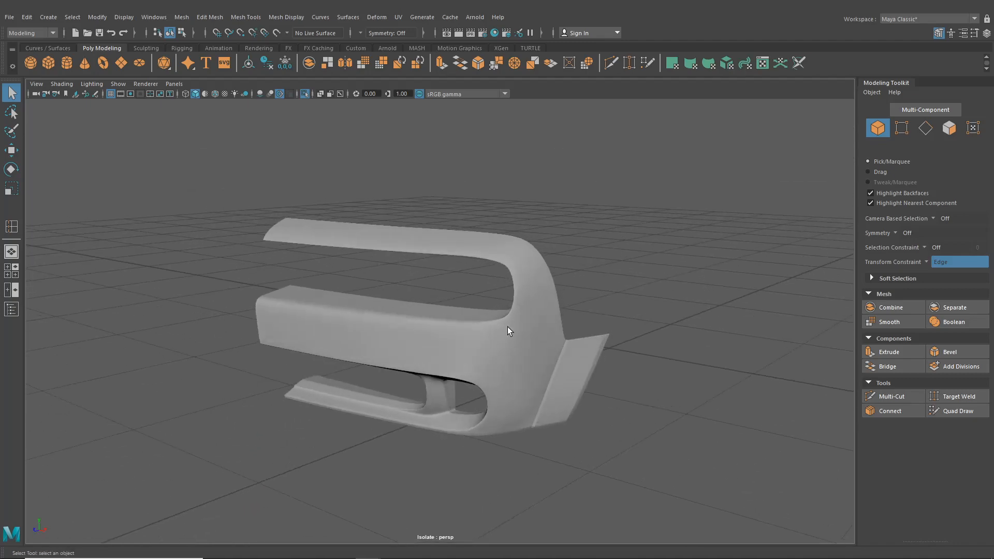
alt+drag(403, 246, 464, 367)
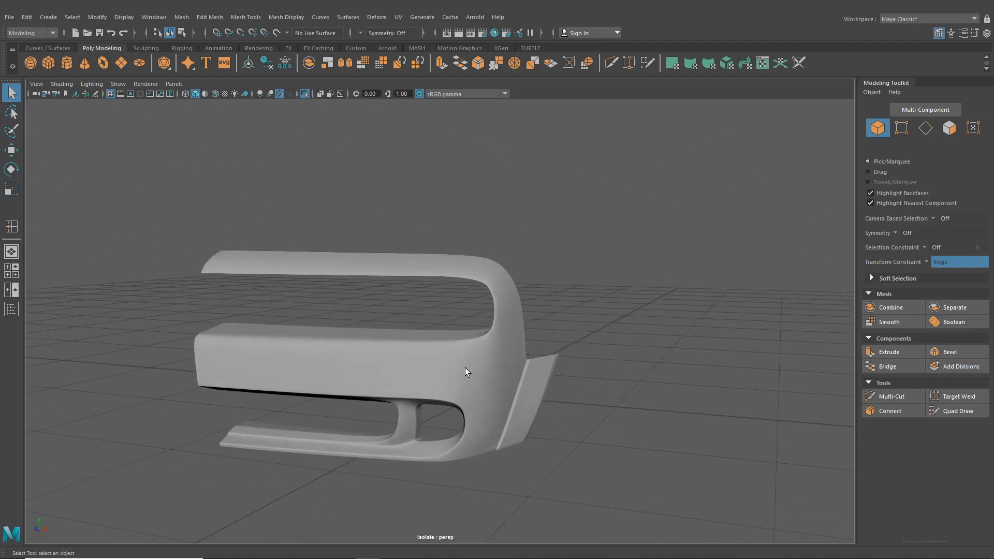
- In the front view, insert an edge loop across the bumper's top strip at the outer headlight corner, and return to the perspective view
click(465, 367)
alt+middle_drag(477, 347, 477, 318)
scroll(477, 317, up, 5)
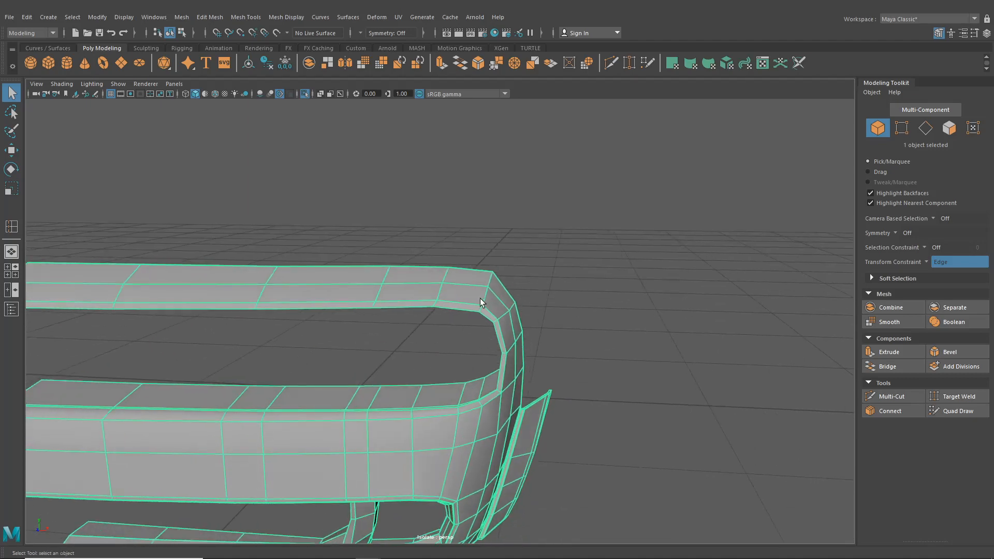
alt+drag(414, 300, 33, 284)
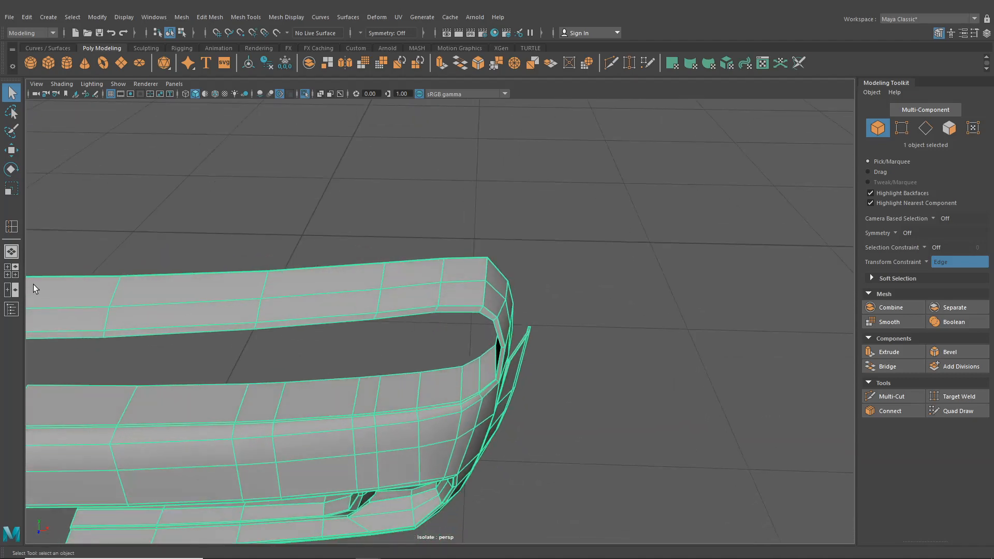
click(15, 275)
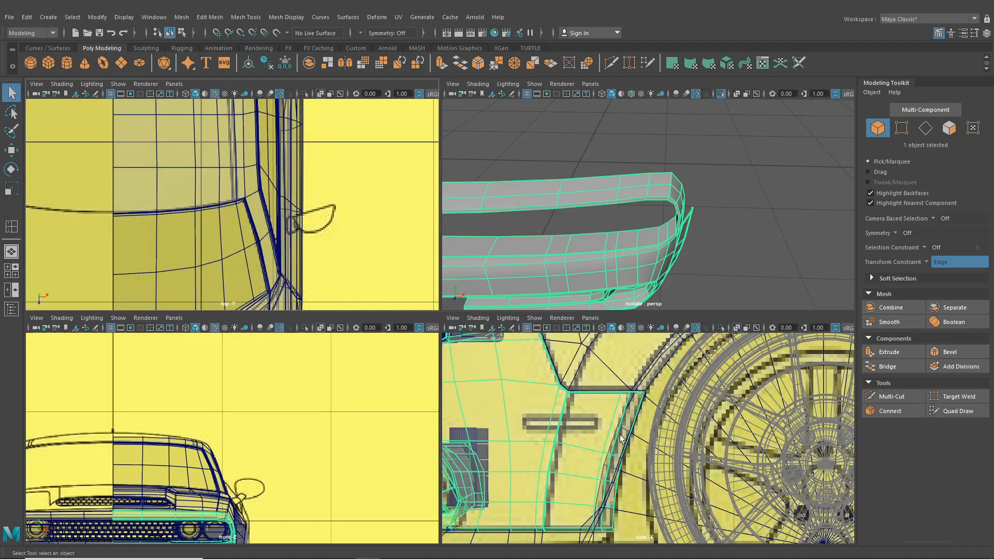
key(space)
scroll(344, 484, up, 6)
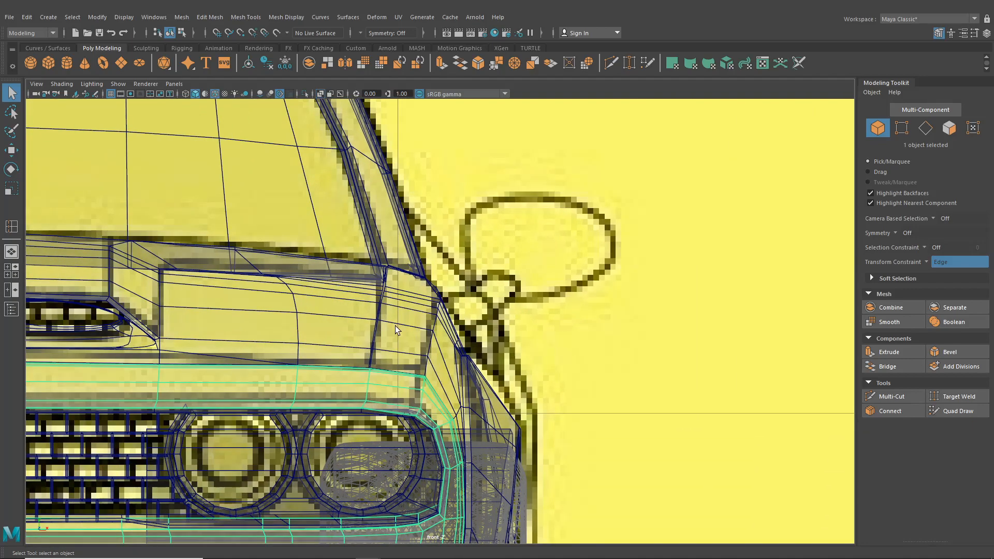
click(246, 17)
click(283, 93)
scroll(432, 313, up, 2)
alt+middle_drag(409, 433, 409, 399)
scroll(409, 399, up, 1)
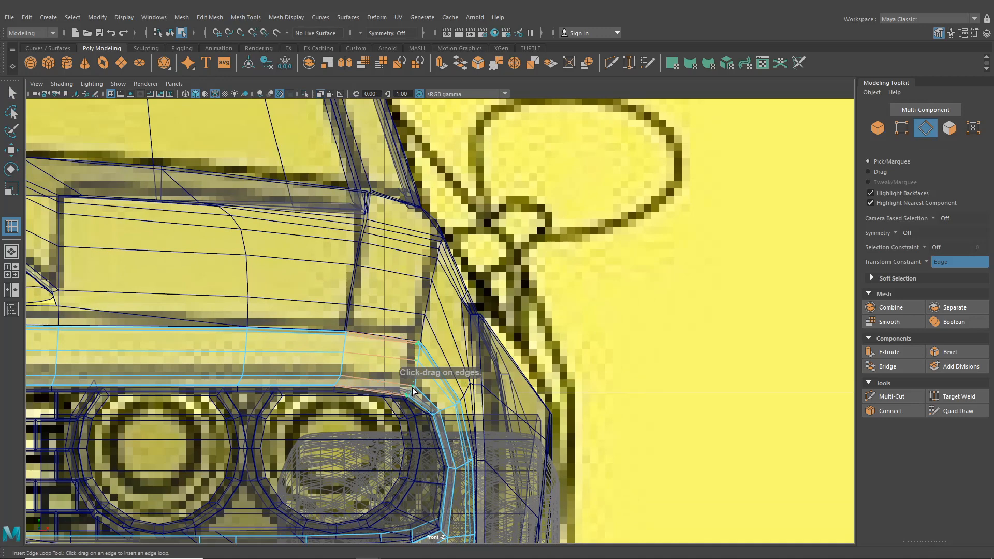
click(413, 392)
click(12, 252)
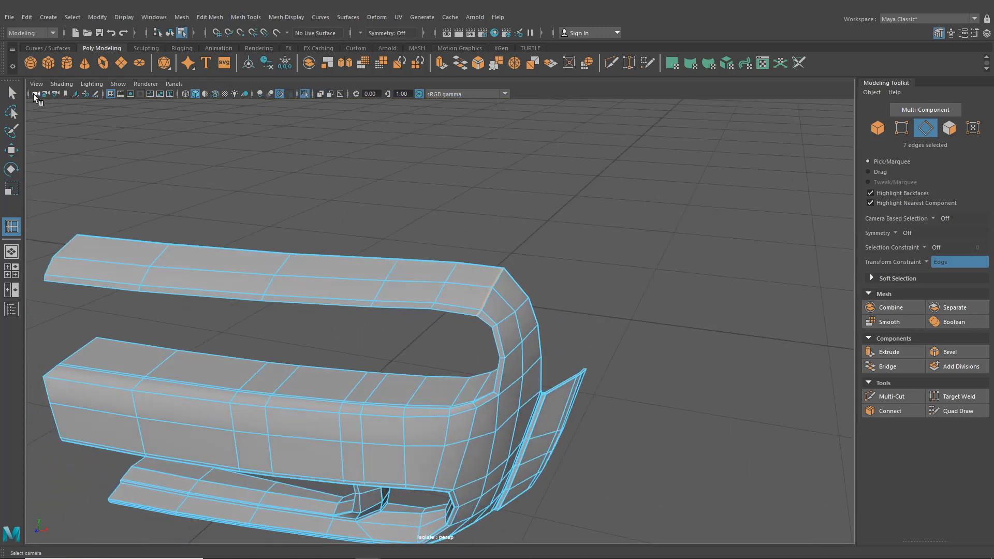
- Return to object mode, turn on the bumper's smooth preview, and examine the upper opening's corner and the whole part
key(q)
click(171, 32)
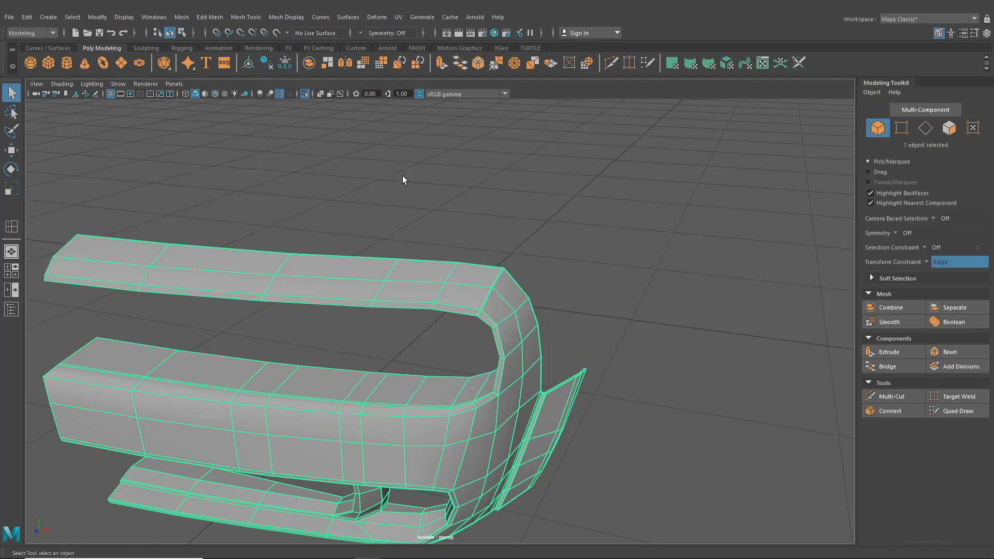
key(3)
click(467, 205)
alt+drag(467, 205, 499, 294)
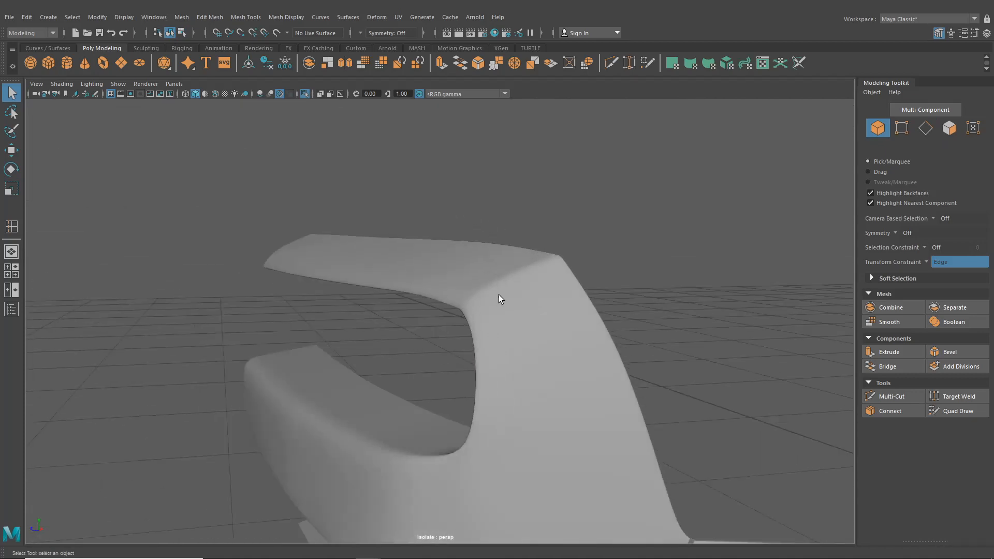
key(f)
alt+drag(439, 317, 490, 343)
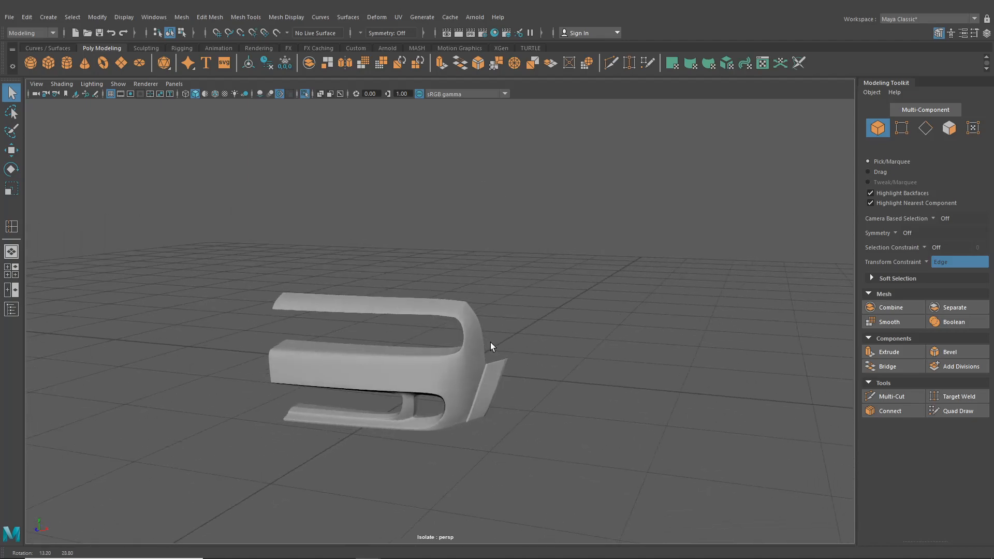
- End the bumper's isolation to show the whole car, and inspect the bumper's fit at the front centre
click(305, 94)
alt+drag(397, 277, 346, 305)
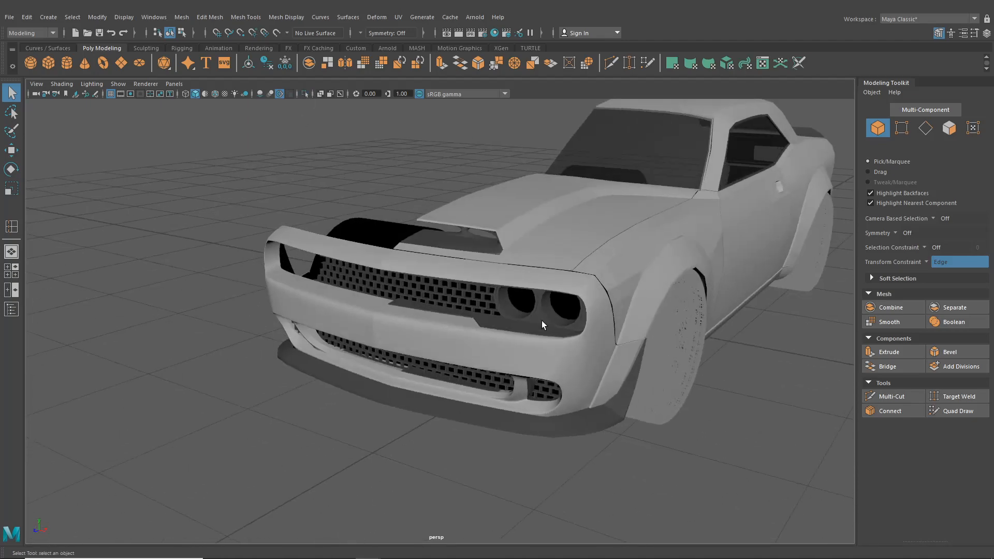
alt+drag(541, 322, 528, 391)
scroll(541, 332, up, 5)
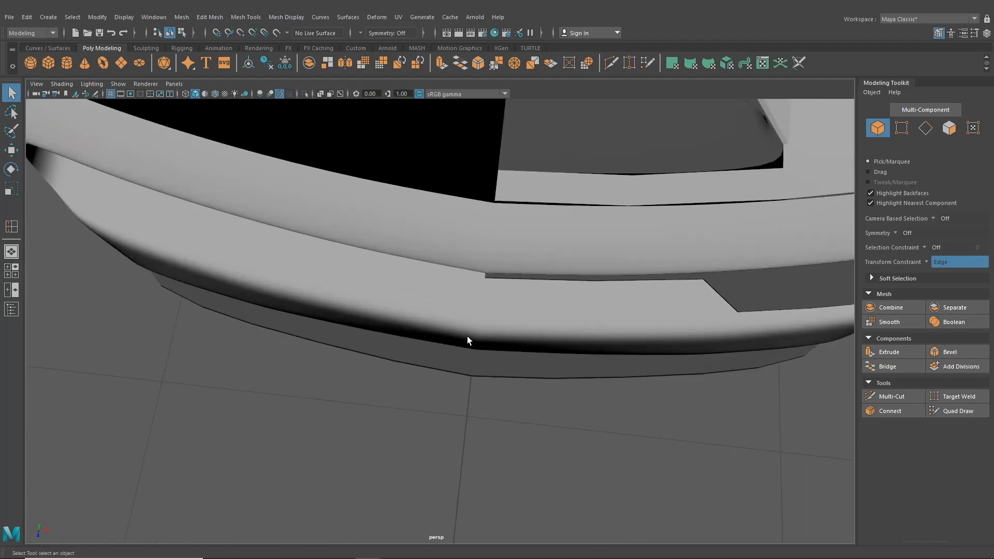
alt+drag(480, 346, 470, 321)
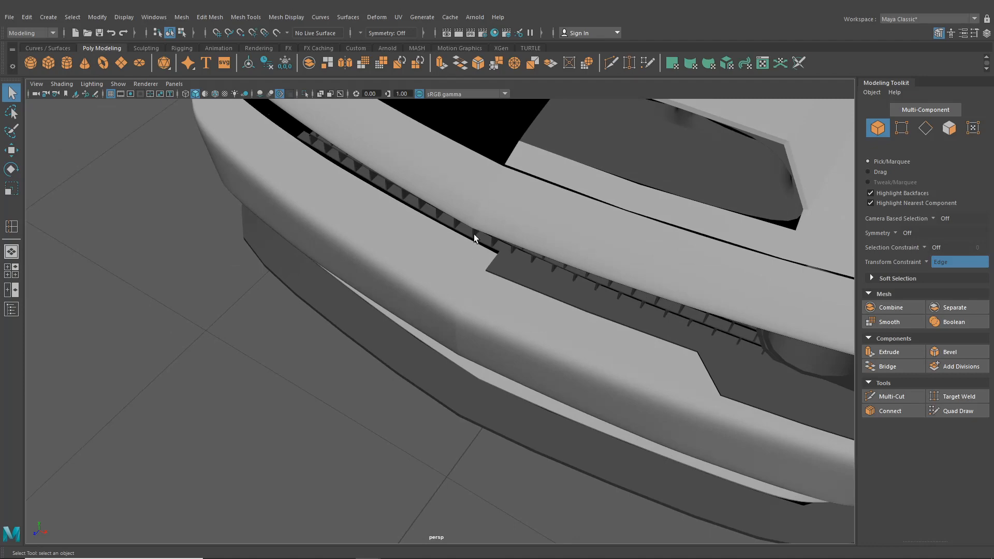
alt+drag(467, 252, 443, 237)
- Open the Hypershade, create a Blinn material and set its colour to red
click(495, 33)
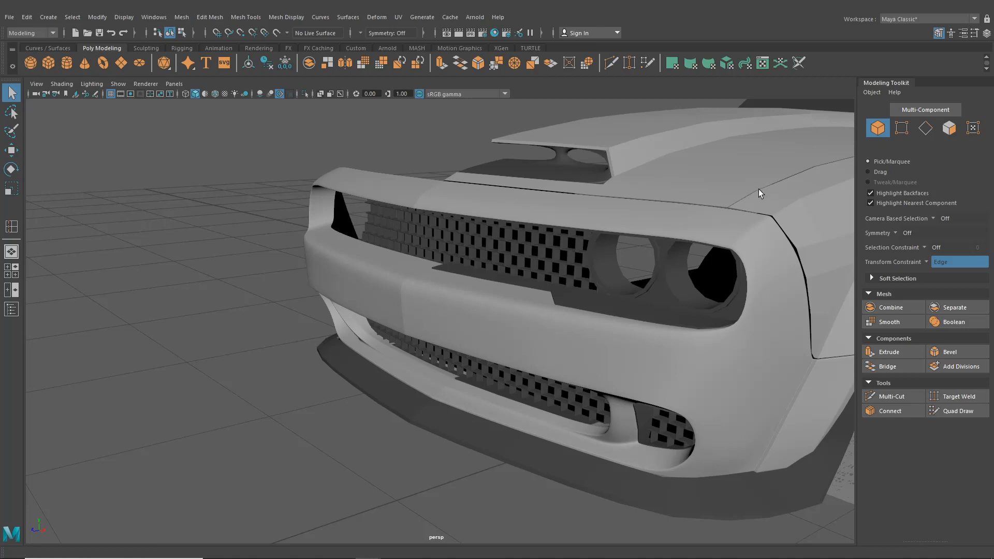
scroll(731, 248, down, 5)
alt+middle_drag(731, 247, 492, 243)
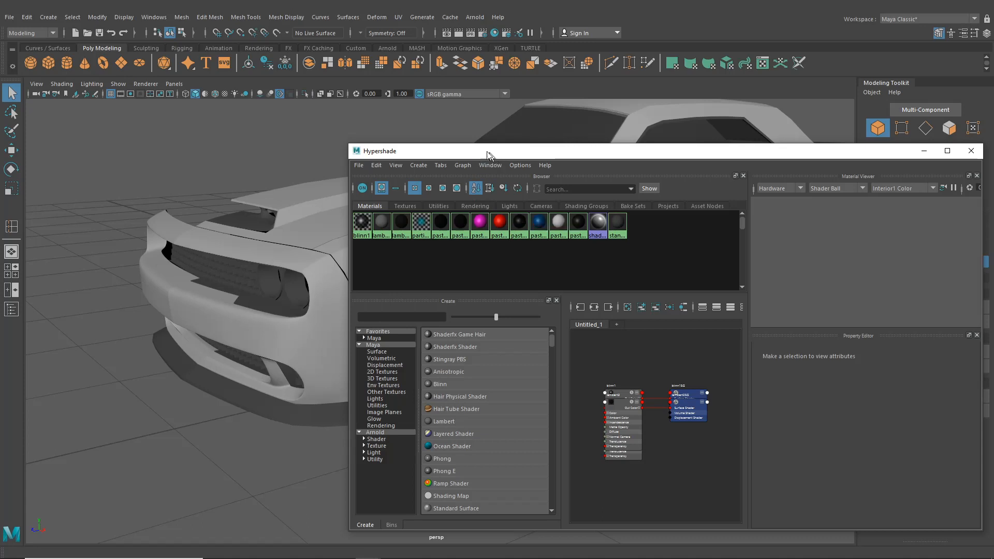
drag(490, 151, 354, 132)
click(305, 365)
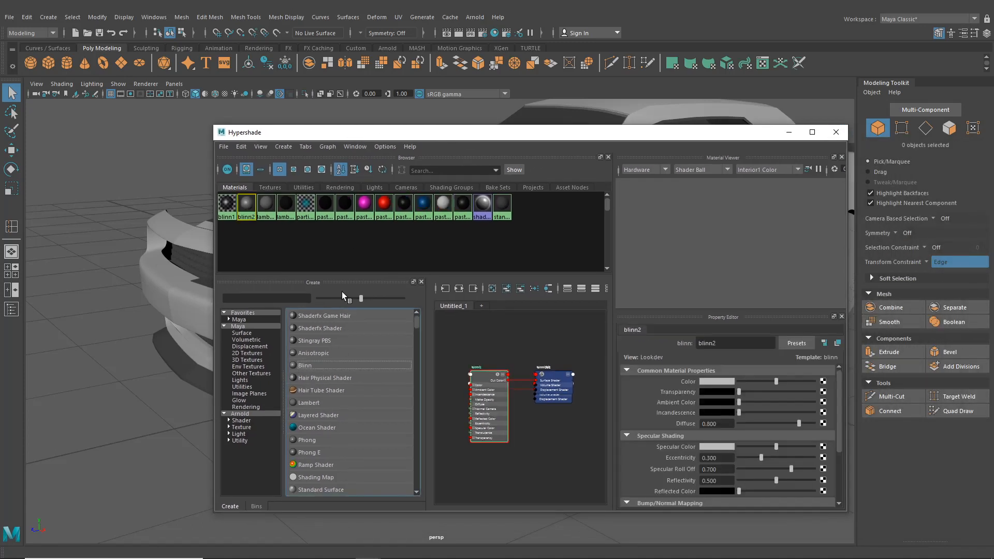
click(725, 382)
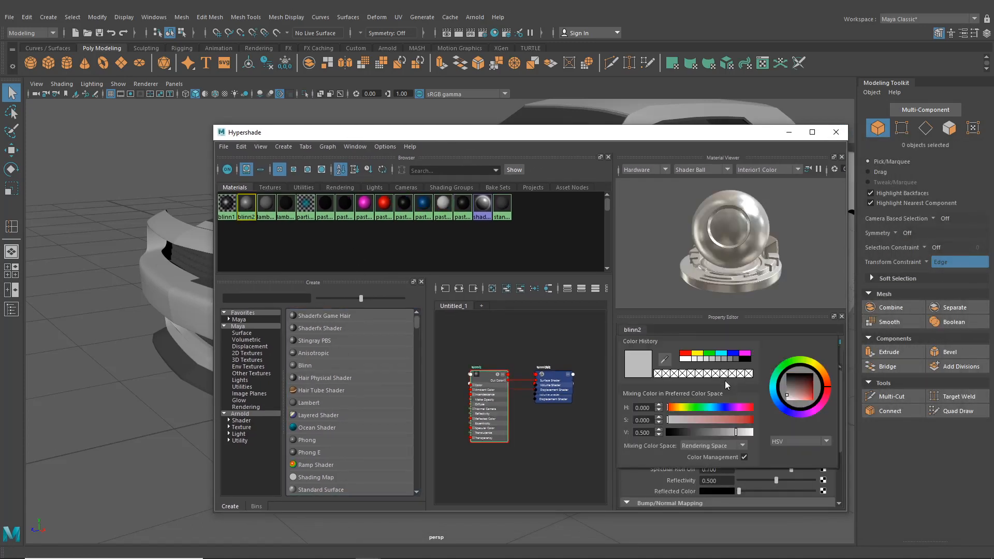
click(749, 422)
mouse_move(750, 422)
mouse_down()
mouse_move(727, 437)
mouse_move(744, 433)
mouse_up()
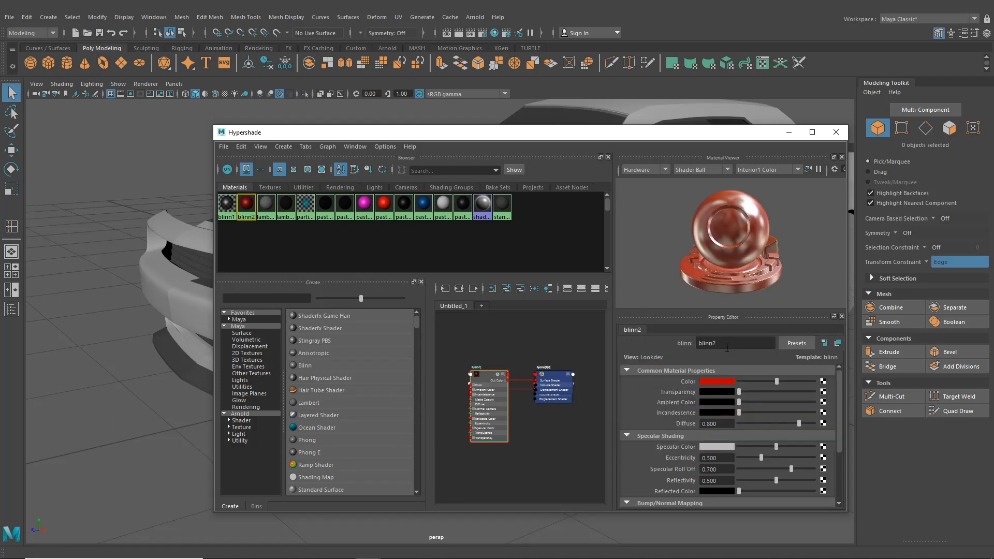
- Rename the red Blinn material as Body
double_click(727, 347)
text(Bid)
text(y)
key(BackSpace)
key(BackSpace)
key(BackSpace)
text(ody)
key(Return)
- Assign the Body material to the front bumper and close the Hypershade
drag(399, 139, 625, 162)
middle_drag(328, 328, 327, 328)
alt+drag(328, 330, 366, 329)
middle_drag(479, 237, 144, 332)
alt+drag(144, 333, 321, 375)
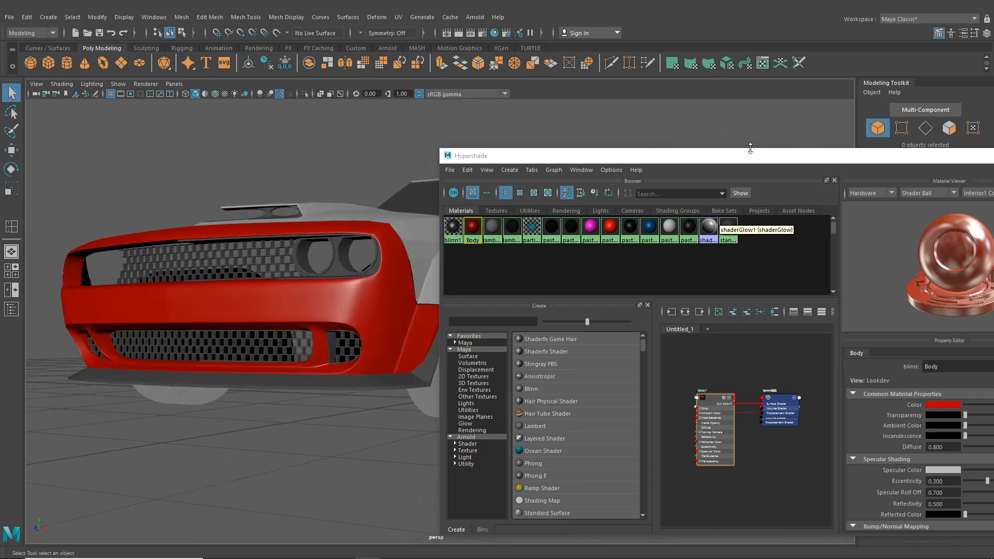
drag(708, 158, 434, 163)
click(789, 161)
- Select the front splitter beneath the bumper and check how it meets the bumper's lower corner
alt+drag(444, 311, 477, 399)
click(519, 384)
click(476, 416)
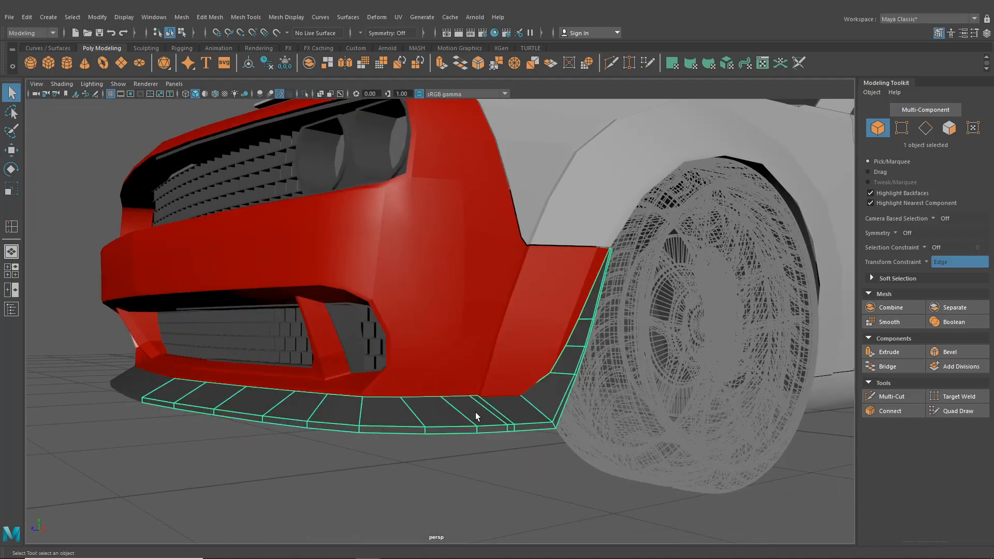
click(449, 328)
click(431, 435)
alt+drag(430, 435, 425, 413)
click(470, 420)
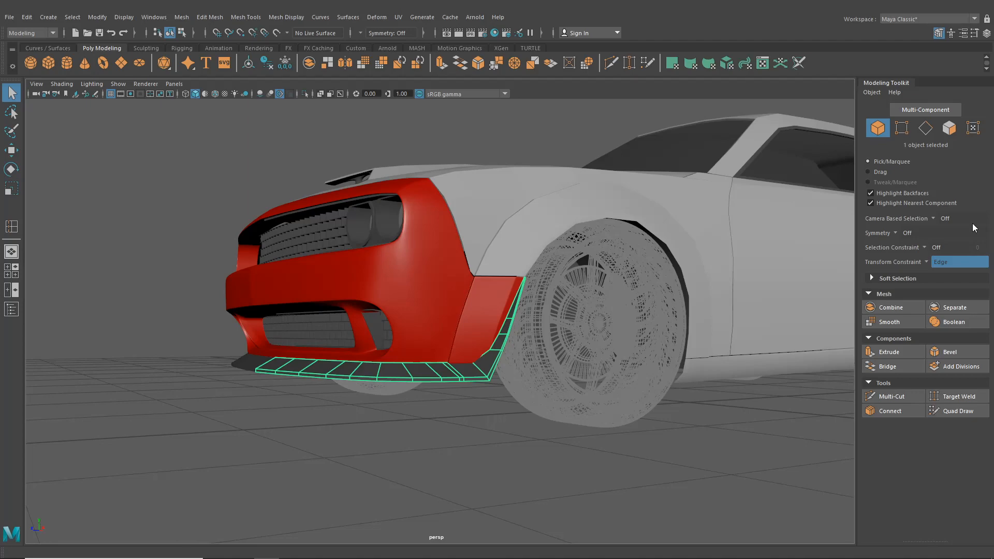
- Select the splitter's two upper lip vertices at the outer corner, turn the transform constraint off, and raise them
scroll(585, 321, up, 5)
right_drag(477, 263, 427, 263)
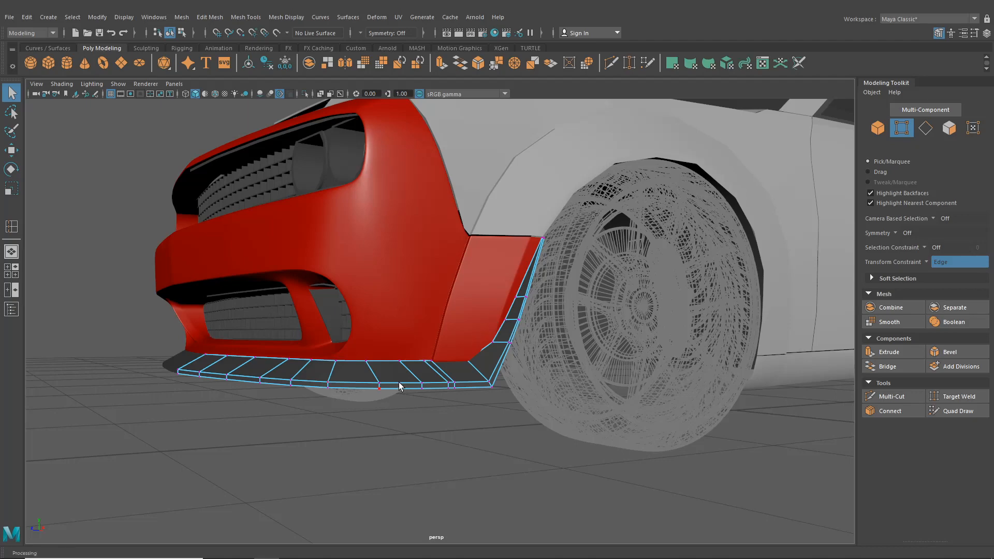
right_drag(480, 370, 430, 264)
alt+middle_drag(462, 349, 468, 342)
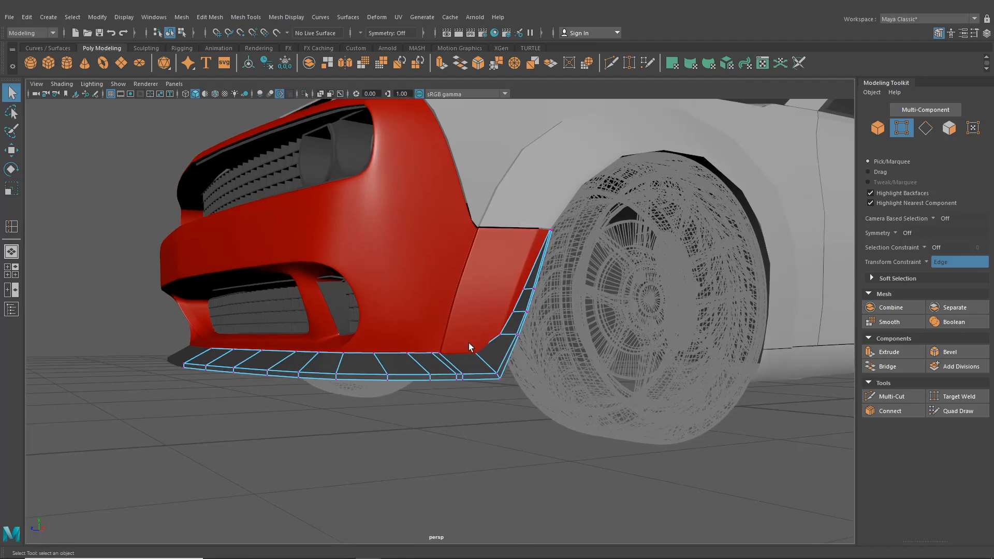
scroll(469, 343, up, 2)
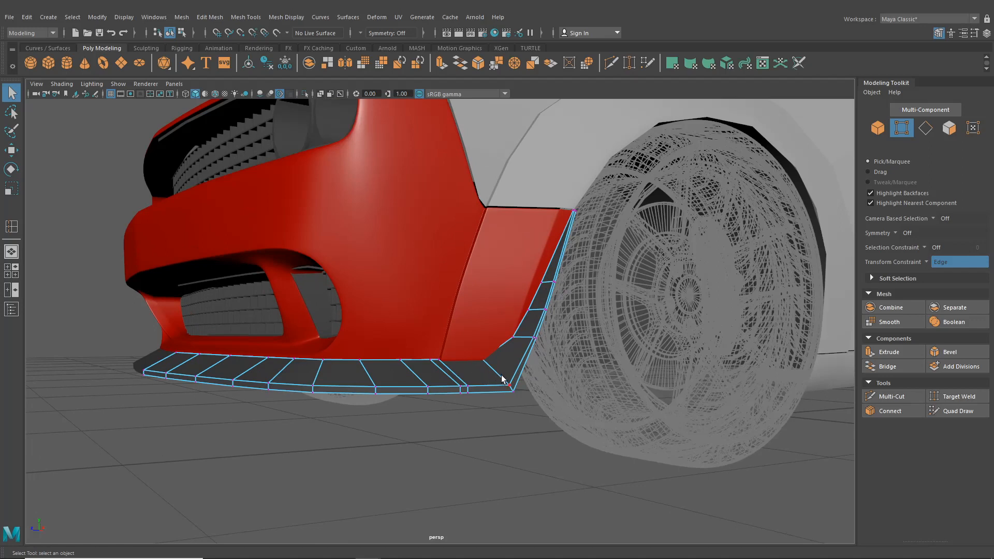
shift+click(468, 387)
key(w)
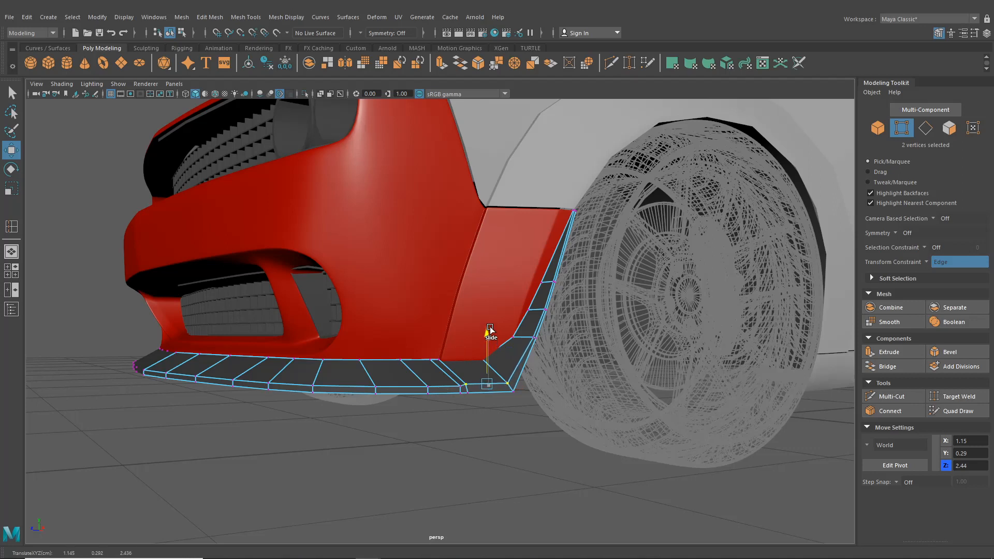
click(926, 263)
click(931, 271)
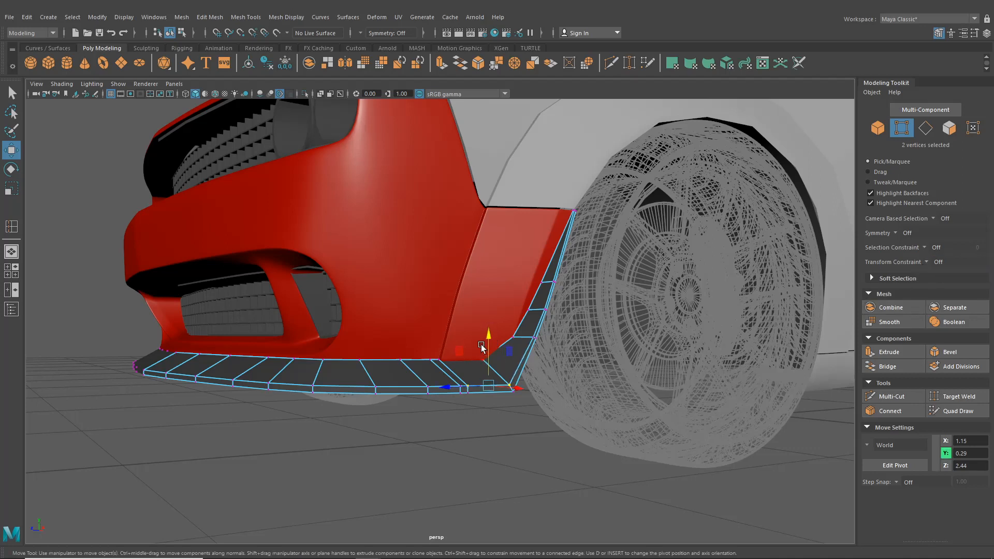
drag(488, 341, 473, 375)
click(448, 335)
- Lower the upper lip vertices along the splitter's front slightly to thin the lip, and return to object mode
scroll(482, 395, up, 4)
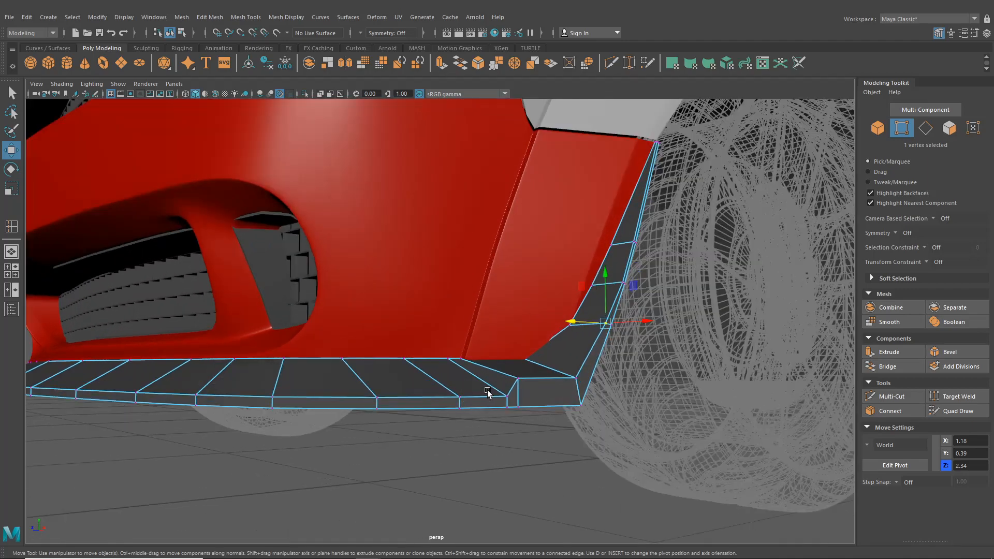
click(463, 401)
shift+click(377, 399)
alt+drag(377, 404, 394, 421)
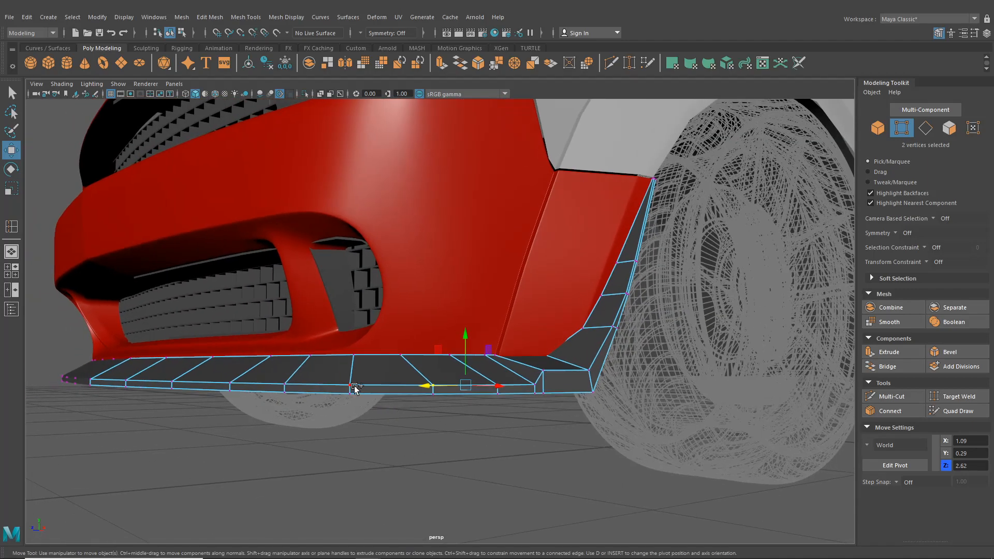
shift+click(286, 385)
shift+click(171, 382)
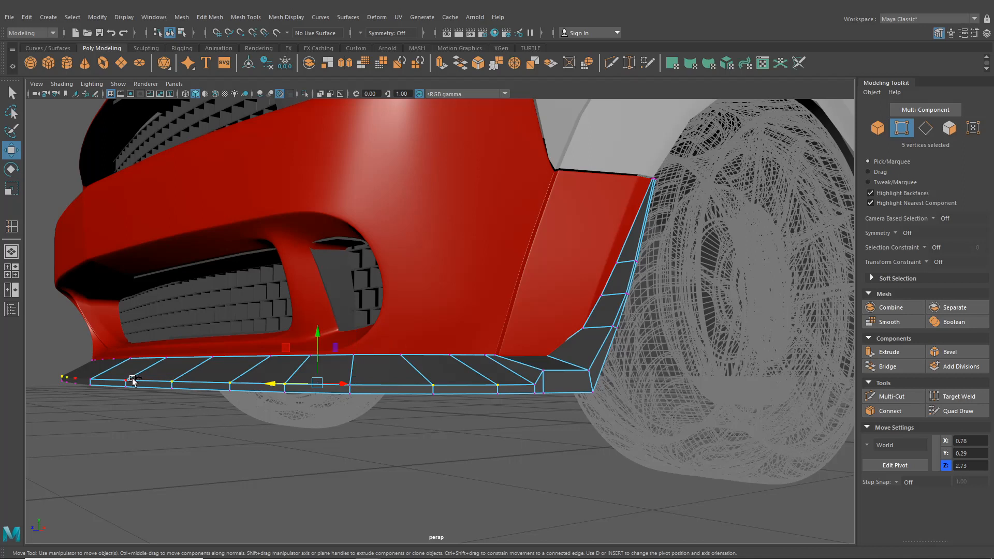
shift+click(125, 381)
drag(254, 336, 256, 337)
shift+click(350, 385)
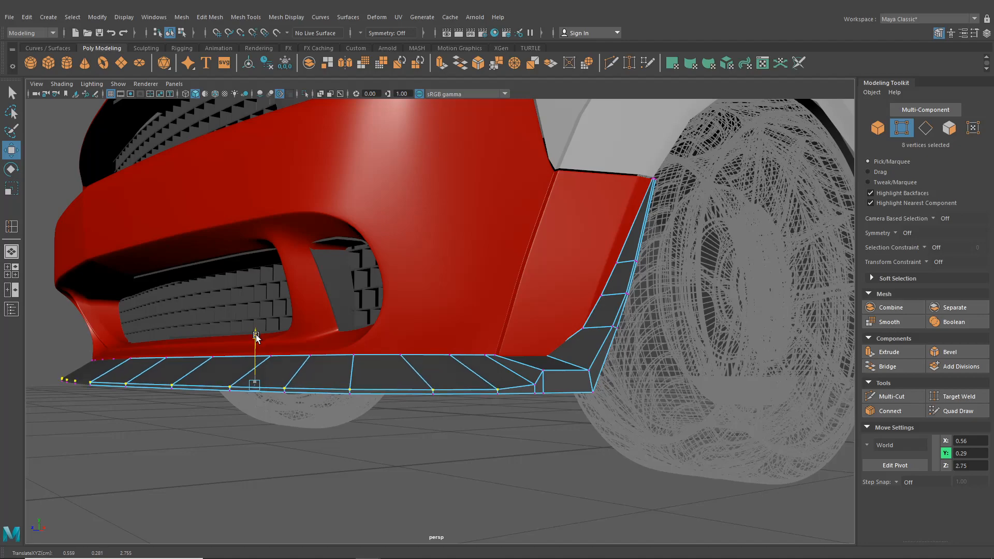
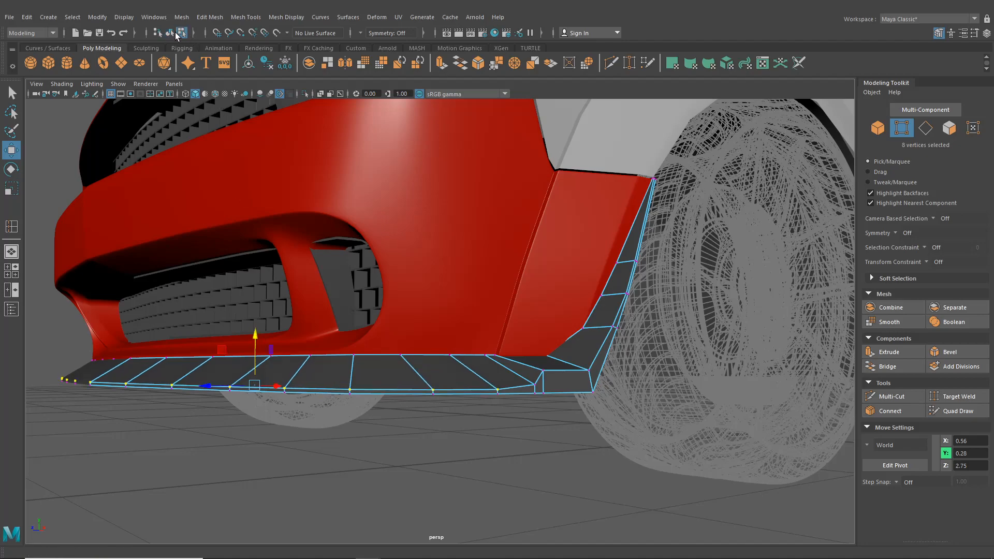
click(174, 33)
- Select the front splitter, isolate it in the view, and switch to edge selection
alt+drag(515, 451, 535, 458)
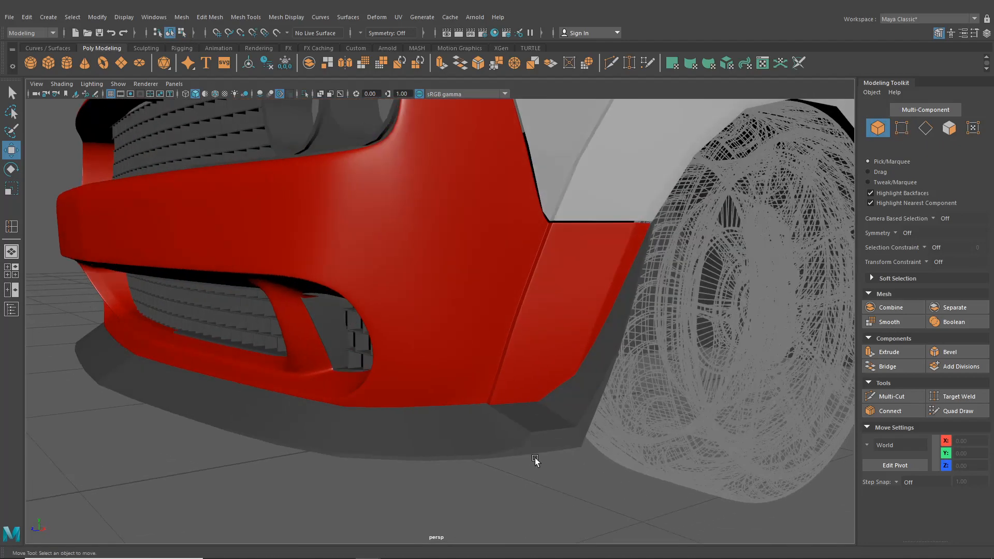
click(532, 448)
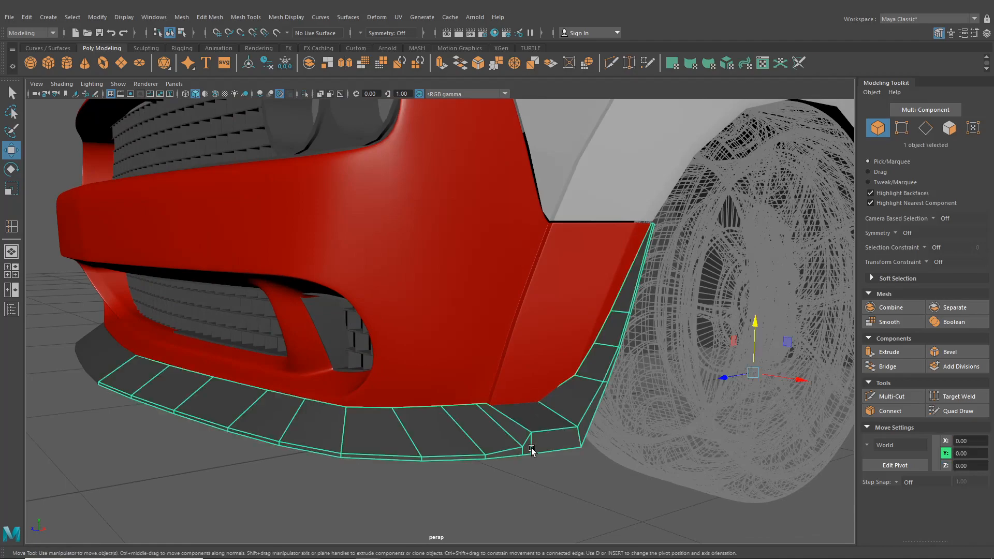
click(551, 472)
alt+drag(551, 471, 531, 480)
click(425, 423)
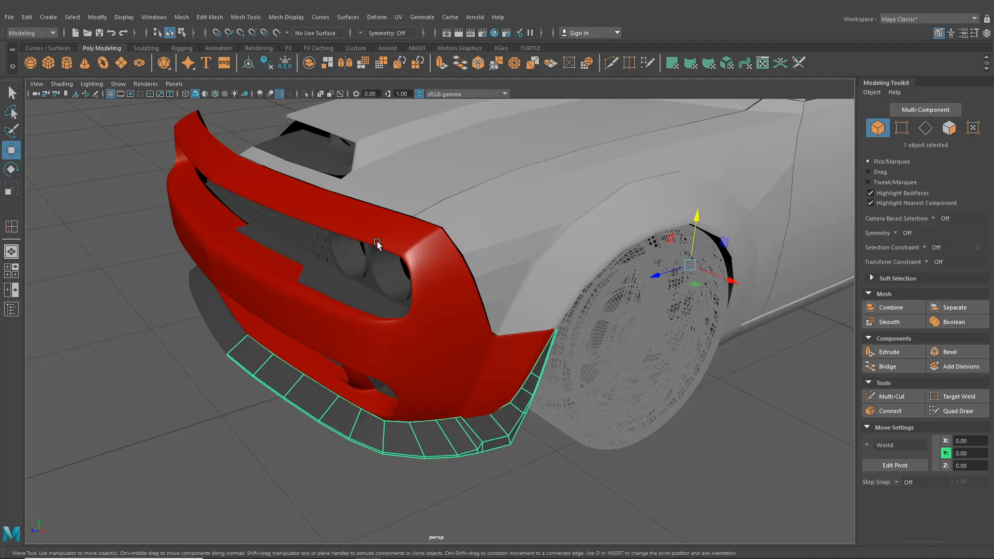
click(304, 94)
alt+drag(321, 409, 426, 430)
right_click(379, 377)
click(379, 236)
alt+drag(388, 383, 396, 418)
scroll(391, 402, up, 3)
alt+drag(403, 380, 755, 268)
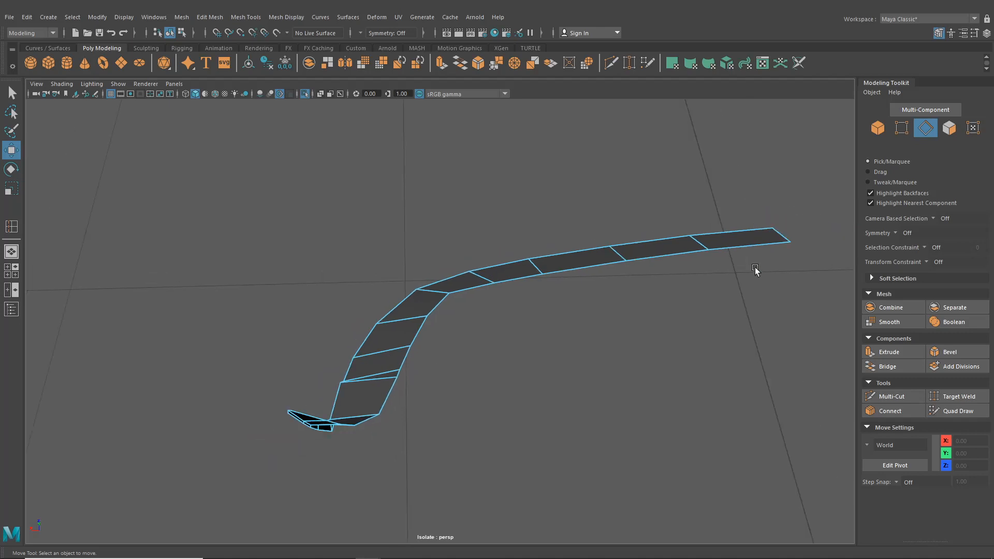
- Select the edges along the splitter's inner border, from the centre around the outer corner, and extrude them
click(745, 249)
shift+click(683, 257)
shift+click(601, 268)
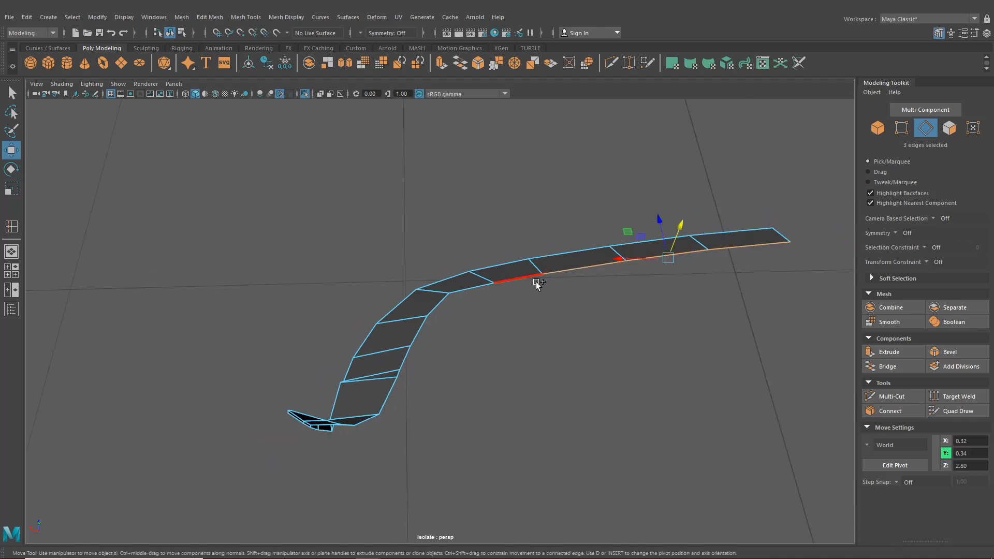
shift+click(528, 280)
shift+click(484, 288)
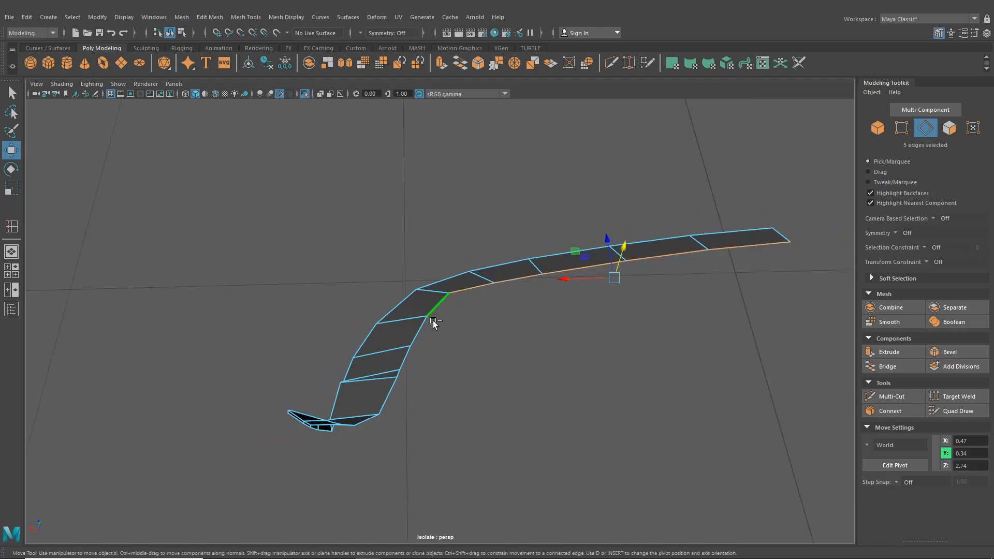
shift+click(406, 359)
shift+click(397, 385)
mouse_move(397, 385)
alt+mouse_down()
mouse_move(400, 409)
mouse_move(376, 388)
mouse_move(408, 371)
mouse_move(569, 361)
mouse_move(565, 377)
mouse_move(512, 381)
mouse_move(710, 380)
mouse_move(746, 399)
mouse_move(446, 382)
mouse_move(390, 398)
alt+mouse_up()
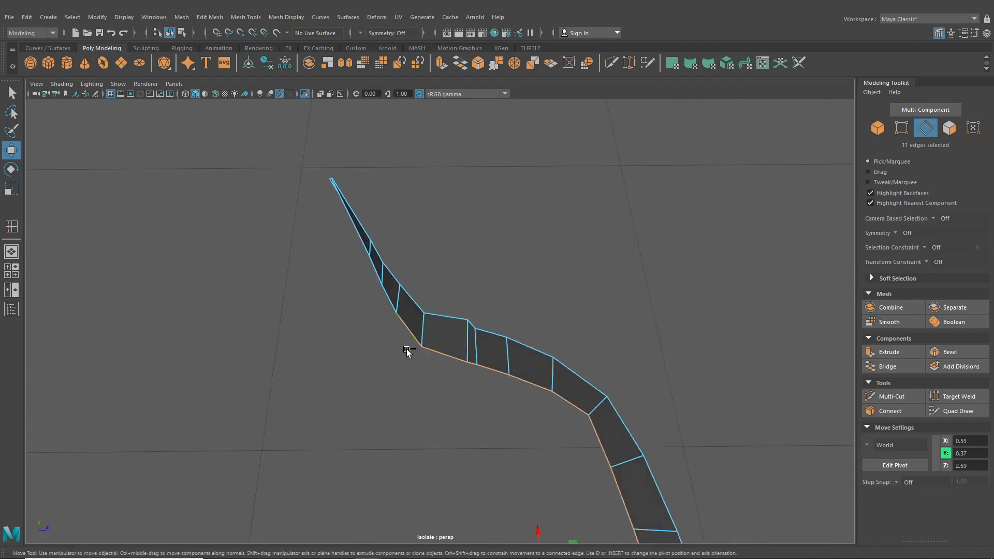
alt+drag(454, 411, 471, 436)
key(ctrl+e)
- Switch the splitter to vertex selection and move the inner border vertices around its outer corner and rear end to reshape the curve
right_drag(468, 270, 428, 313)
alt+drag(439, 321, 418, 356)
alt+middle_drag(417, 356, 388, 349)
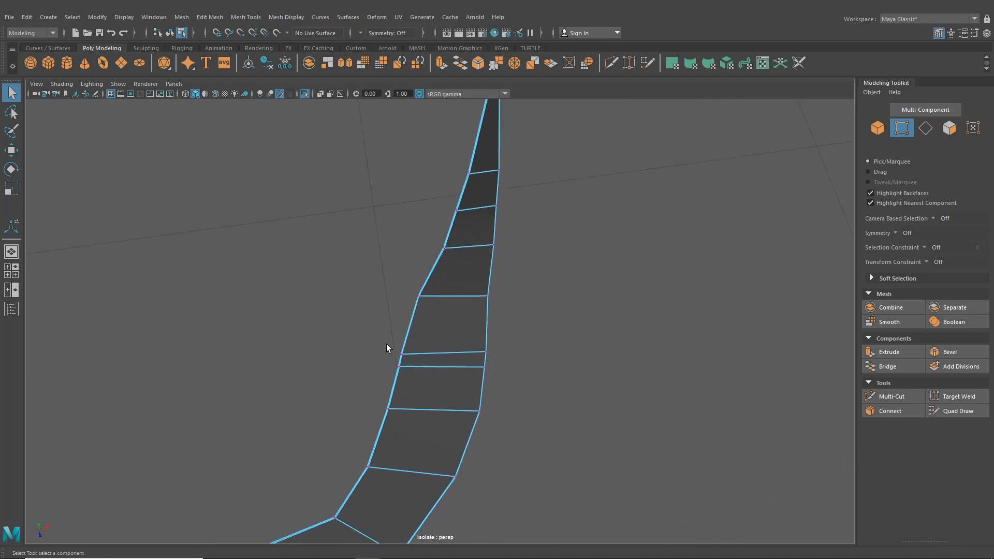
alt+drag(388, 349, 389, 367)
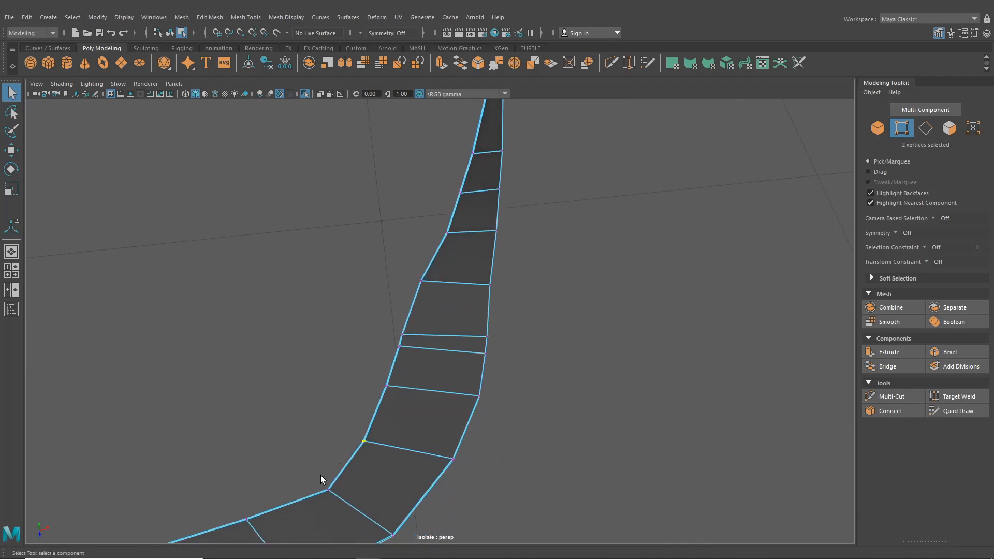
alt+drag(415, 250, 450, 208)
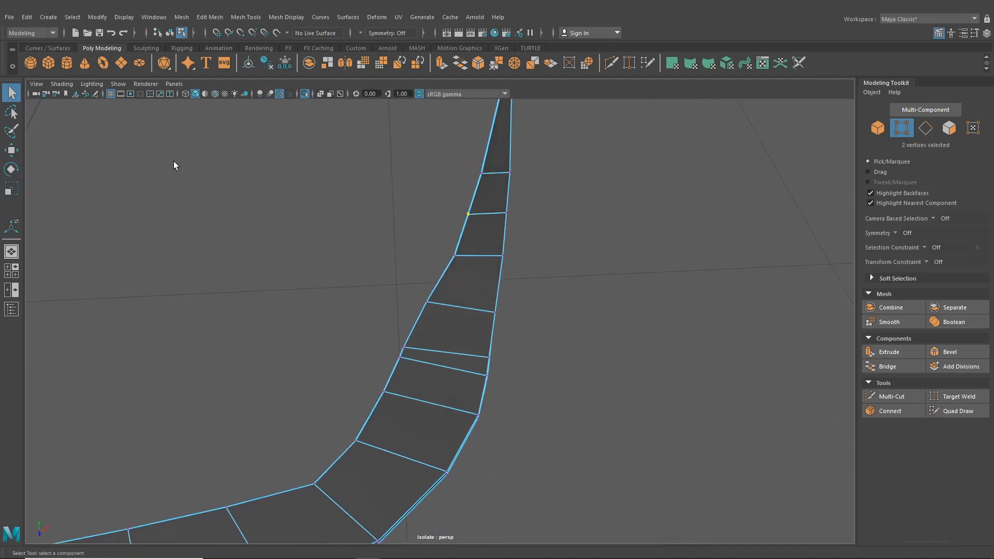
key(w)
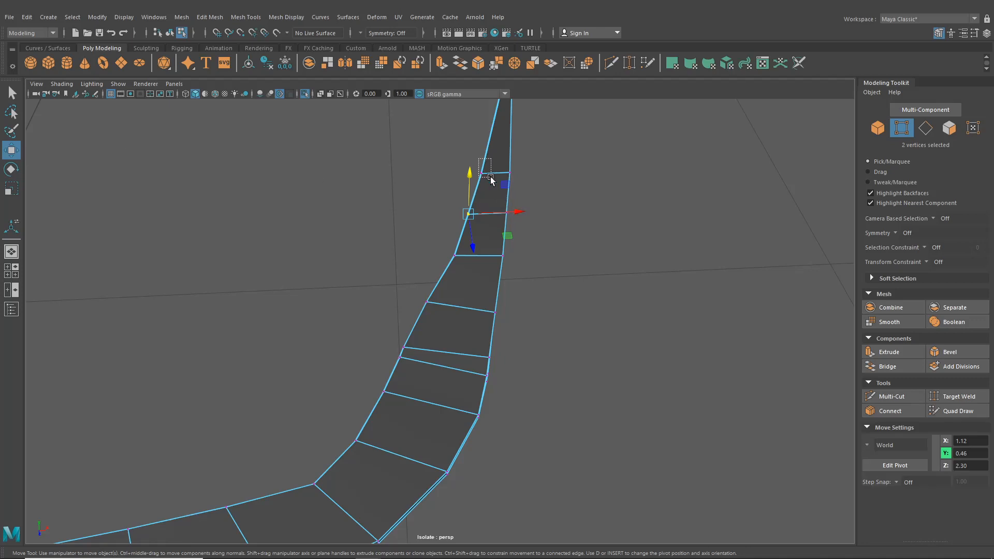
drag(491, 179, 515, 175)
drag(443, 240, 388, 234)
alt+middle_drag(559, 327, 505, 332)
scroll(505, 332, up, 5)
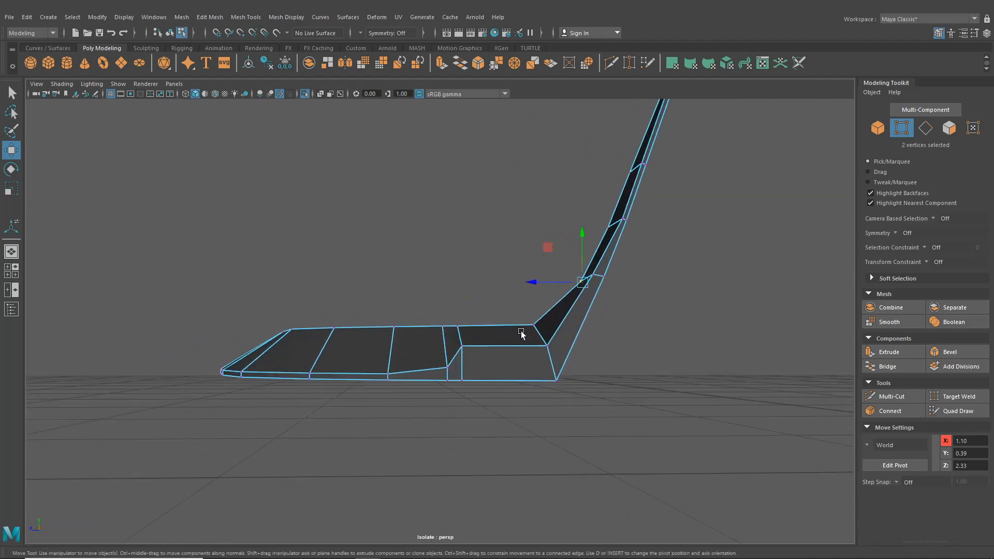
alt+drag(521, 334, 466, 332)
- Return to object mode and turn off isolation so the whole car shows around the splitter
click(170, 33)
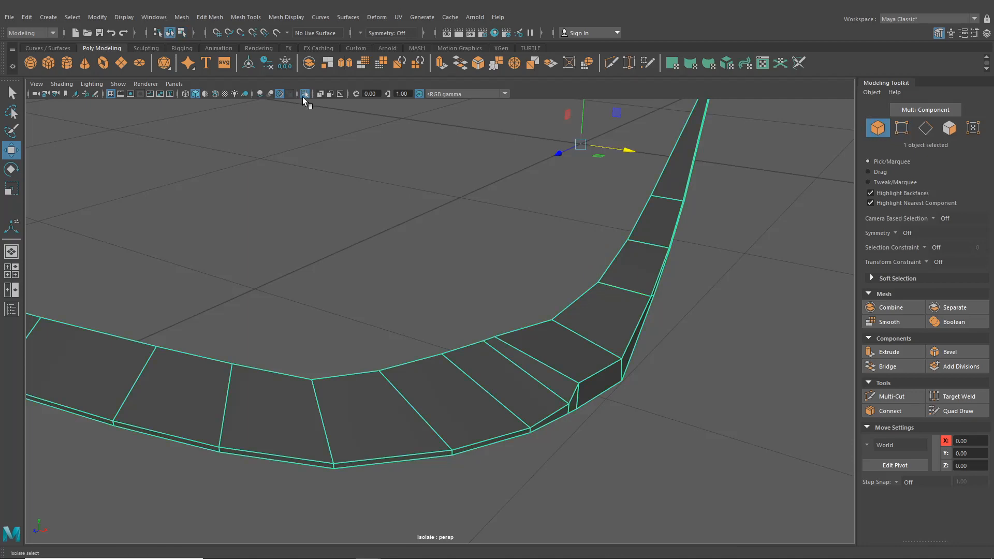
click(304, 94)
scroll(445, 269, down, 3)
scroll(475, 364, up, 5)
click(475, 364)
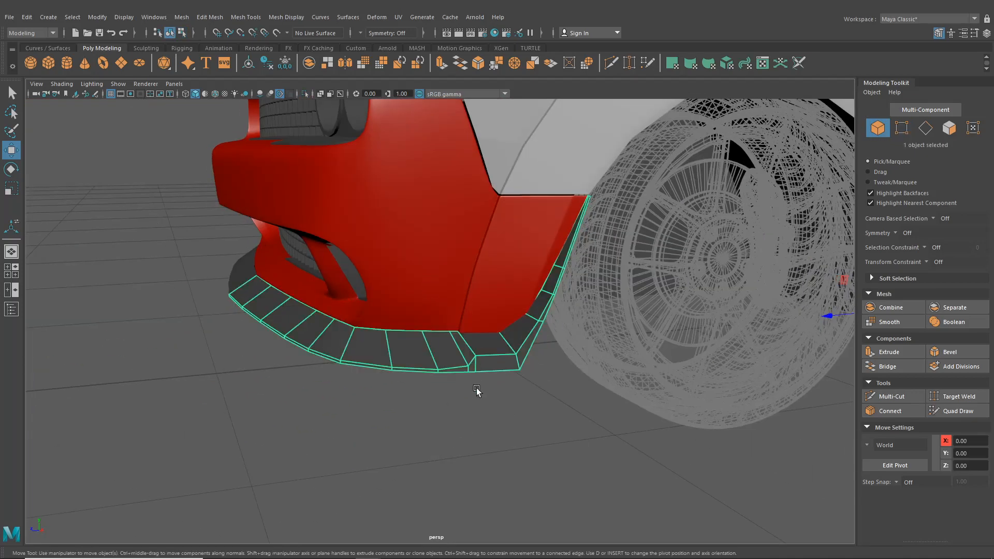
scroll(479, 391, up, 4)
- Insert an edge loop around the splitter's outer face just below its upper lip, and return to object mode with smooth preview
click(246, 17)
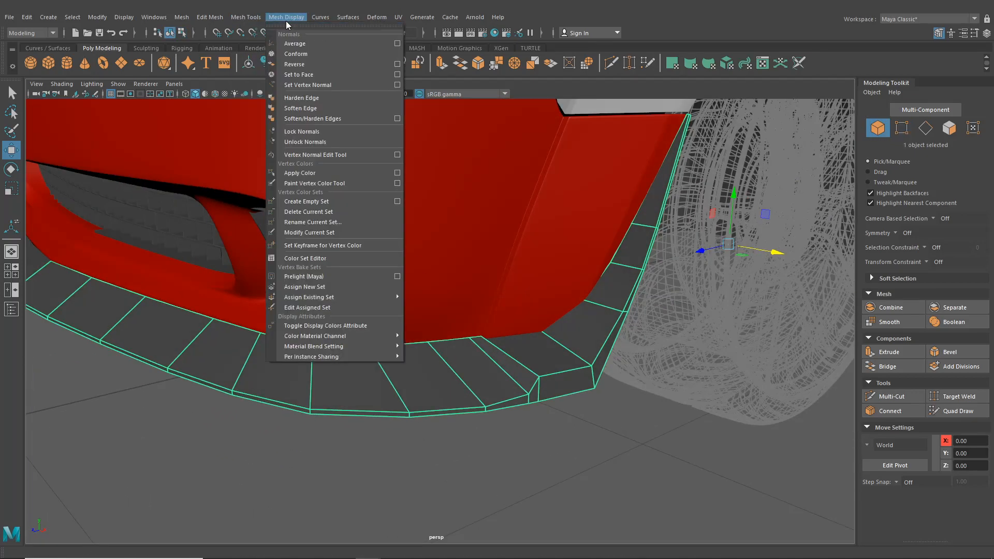
click(271, 95)
scroll(467, 262, up, 6)
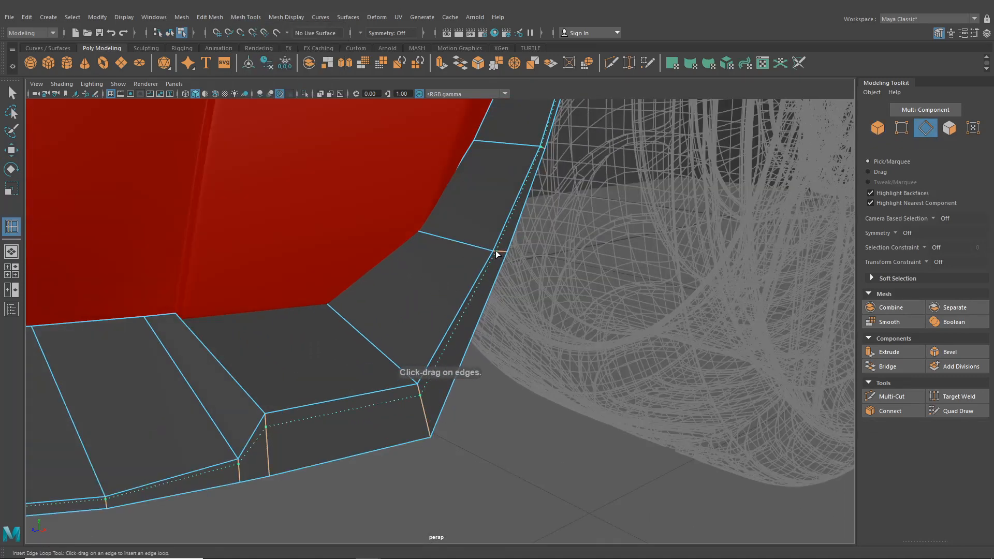
scroll(491, 259, down, 5)
drag(494, 252, 515, 290)
alt+drag(487, 339, 365, 321)
click(16, 98)
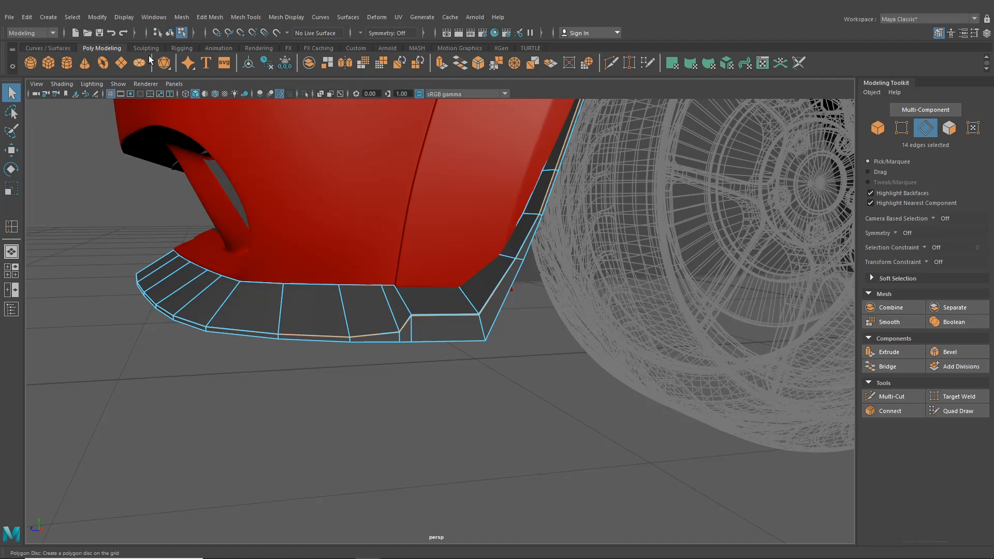
click(172, 35)
key(3)
click(290, 374)
- Reselect the splitter and insert an edge loop across the raised section just before its outer corner
alt+middle_drag(290, 362, 310, 351)
scroll(309, 352, up, 3)
alt+drag(309, 353, 428, 313)
click(442, 318)
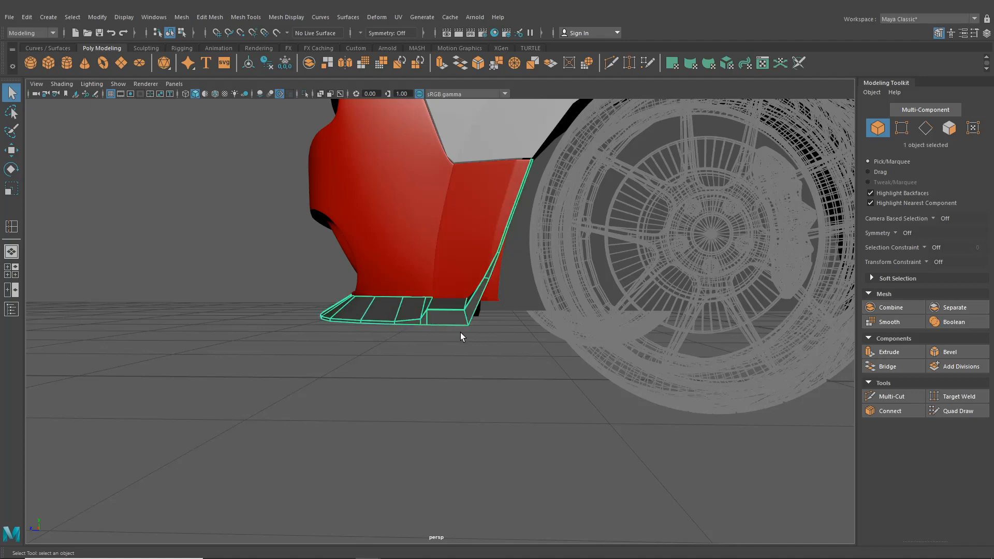
scroll(461, 333, up, 5)
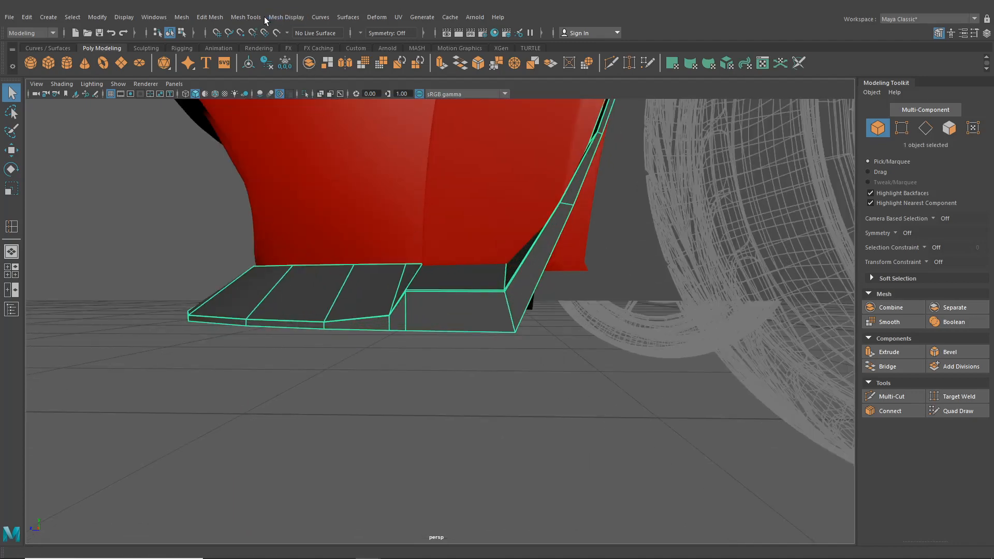
alt+drag(394, 214, 468, 266)
alt+middle_drag(467, 266, 406, 230)
alt+right_drag(406, 231, 462, 301)
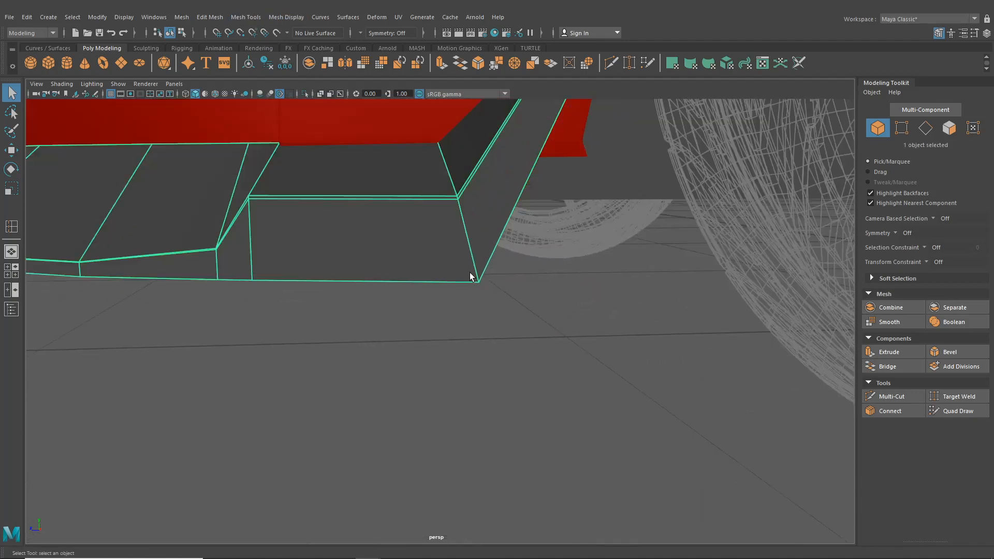
alt+drag(434, 192, 511, 107)
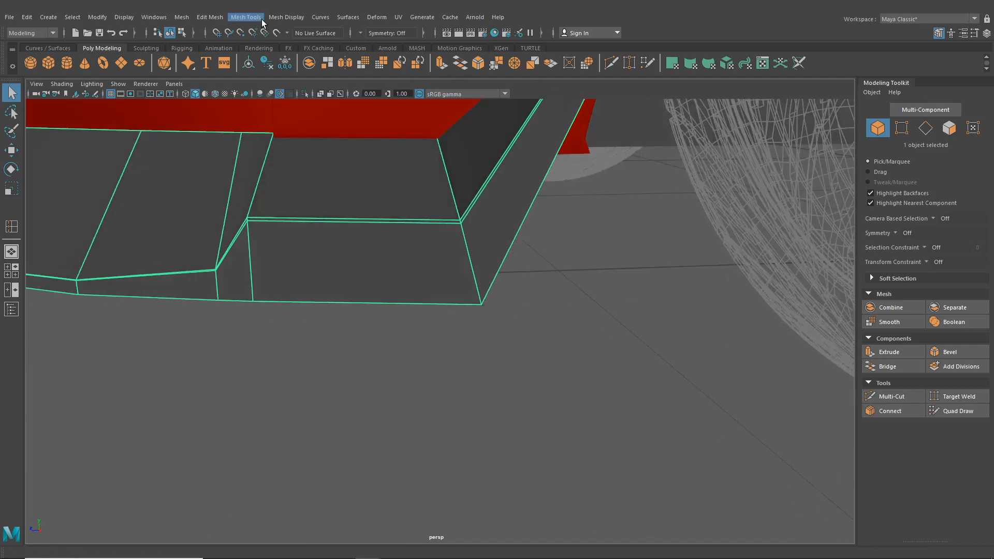
click(246, 17)
click(283, 95)
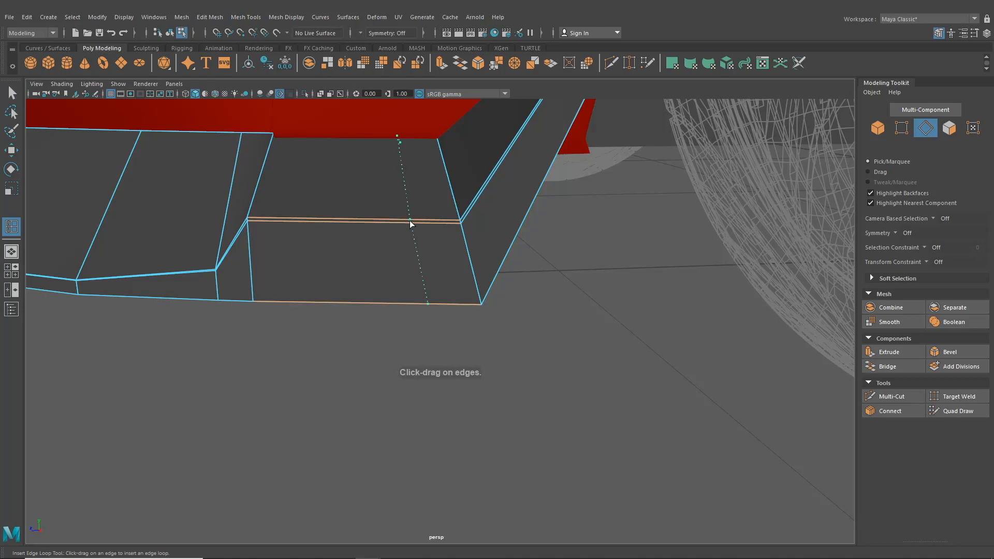
click(409, 220)
- Set the transform constraint to Edge Slide and slide the new loop's bottom vertex to the splitter's lower outer corner
click(11, 93)
right_drag(329, 266, 276, 259)
click(919, 263)
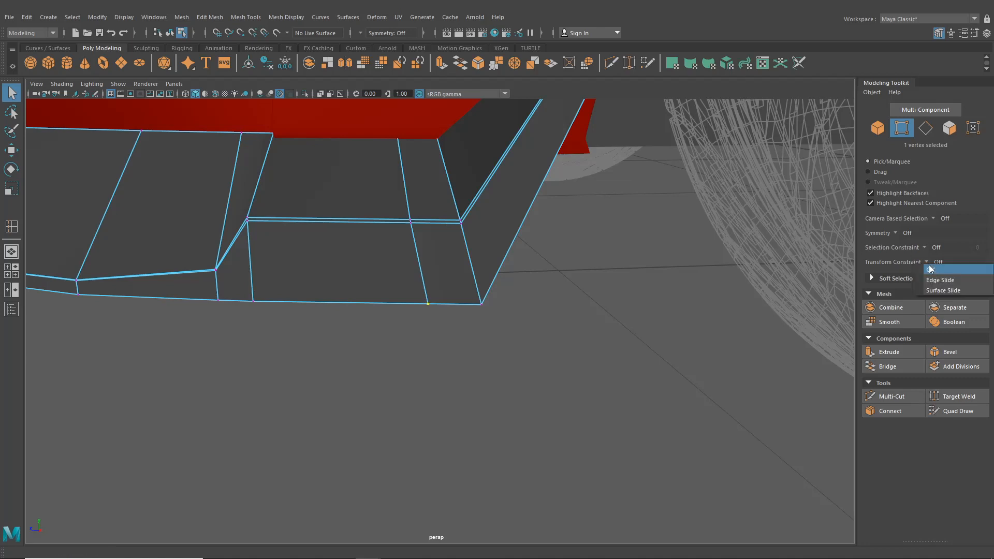
click(940, 280)
click(12, 150)
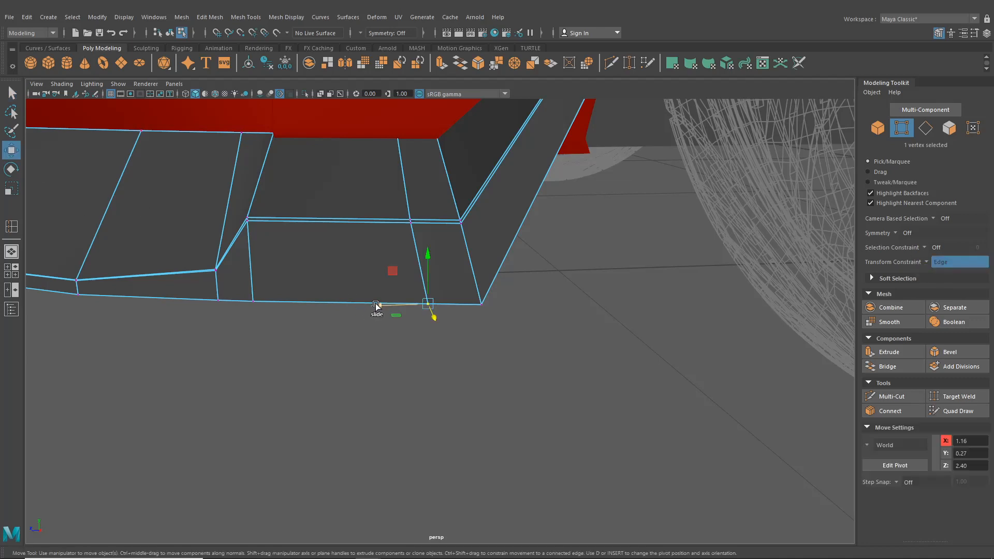
mouse_move(430, 313)
mouse_down()
mouse_move(413, 313)
mouse_move(425, 316)
mouse_up()
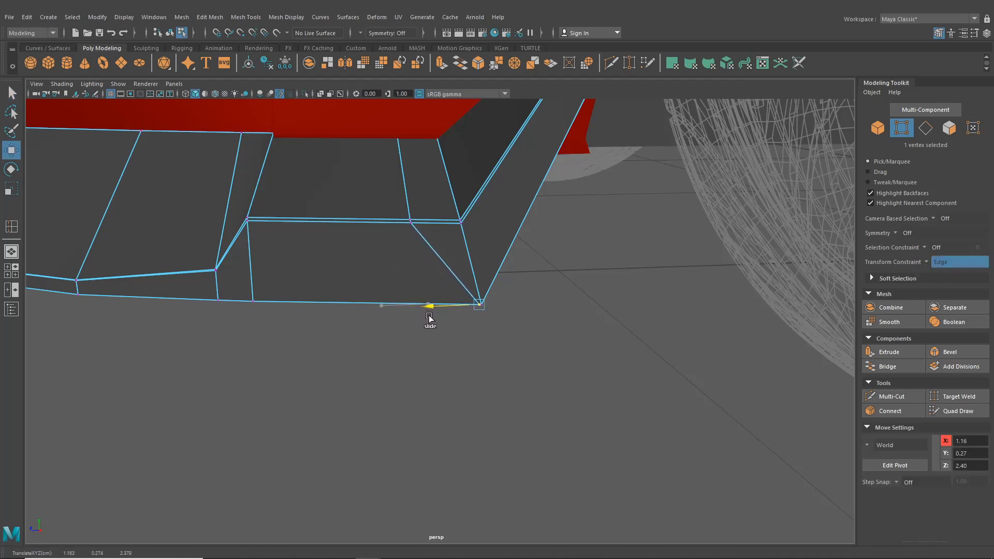
key(q)
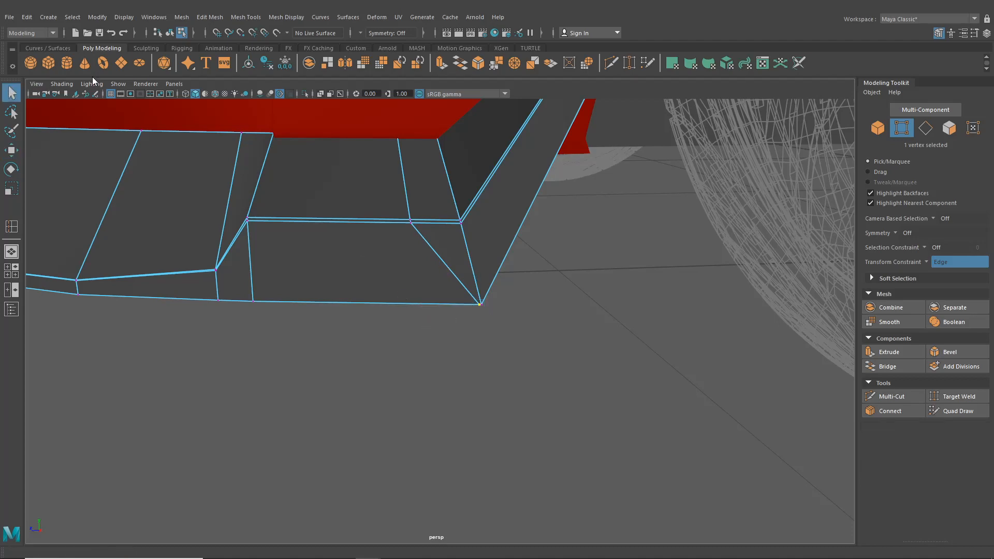
- Return to object mode and examine the splitter's outer corner in smooth preview
click(169, 35)
key(3)
click(413, 360)
scroll(420, 365, down, 5)
alt+drag(420, 365, 455, 302)
click(435, 288)
scroll(435, 288, up, 4)
key(3)
click(398, 293)
click(453, 302)
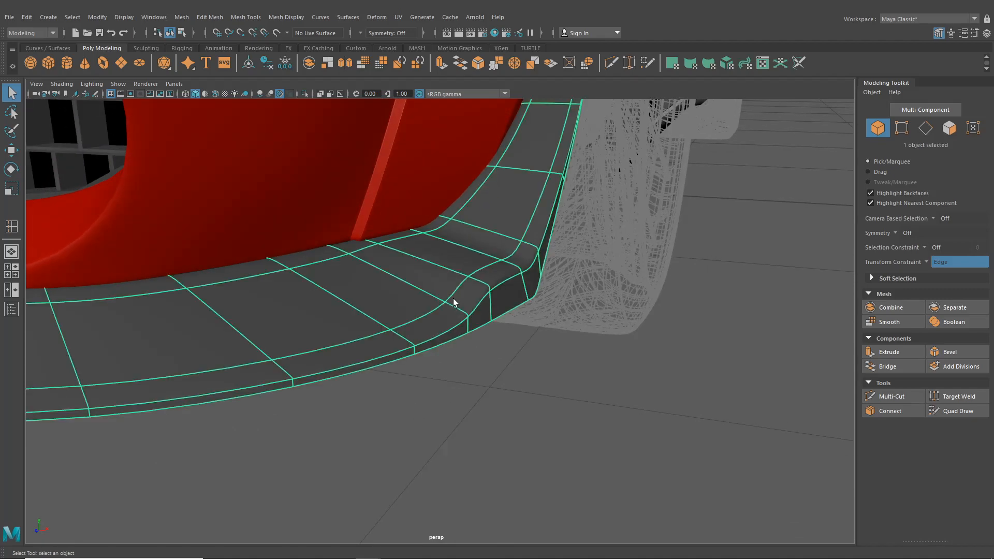
- Turn off the splitter's smooth preview and insert an edge loop on its upper surface close to the outer lip
key(1)
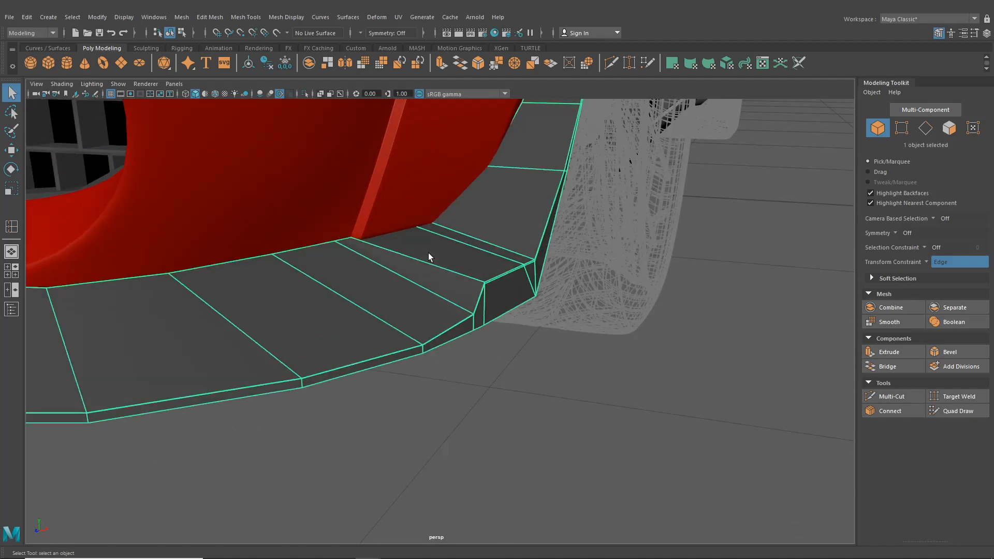
click(258, 17)
click(272, 97)
scroll(463, 305, up, 5)
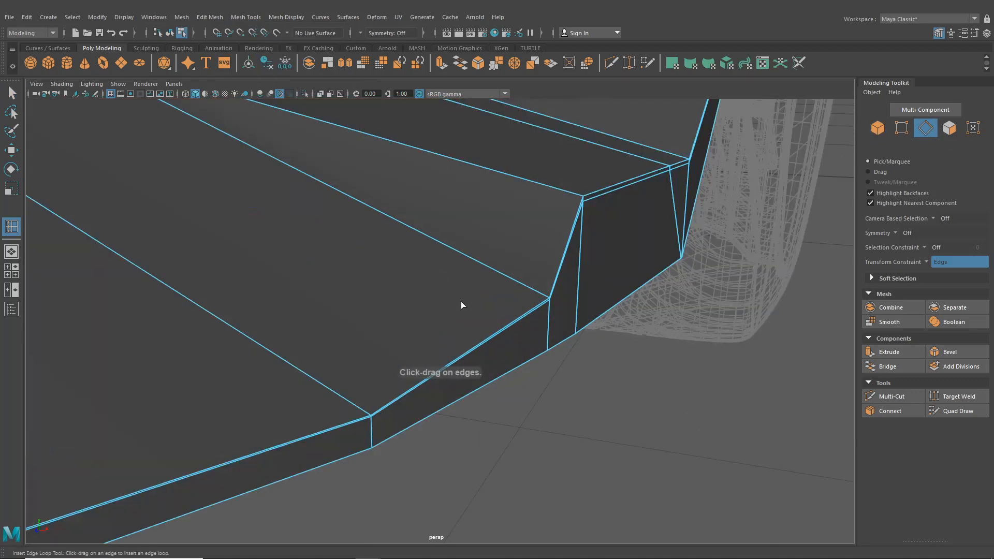
click(546, 300)
alt+drag(546, 300, 402, 347)
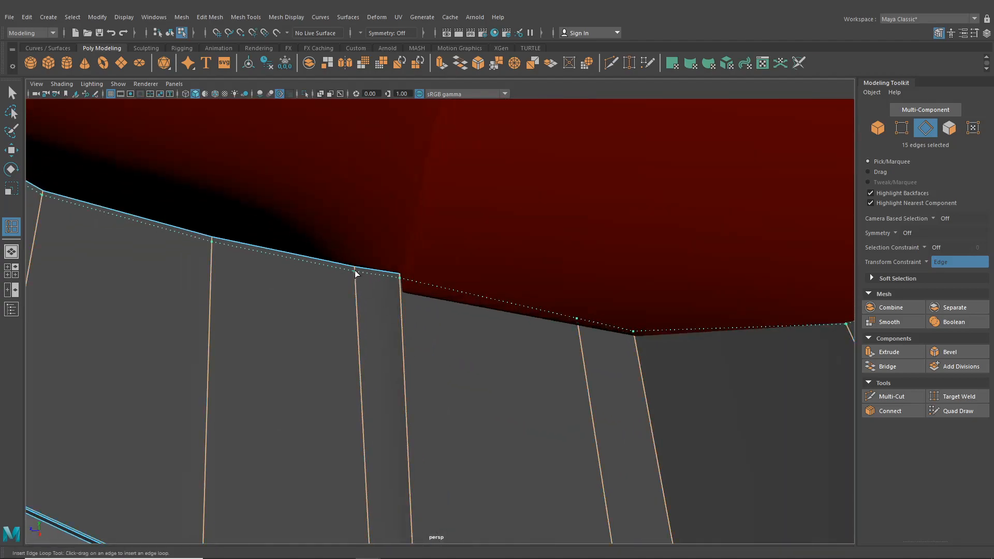
- Insert supporting edge loops close to the splitter's inner border, on the upper surface and on the extruded strip behind it
drag(357, 270, 356, 268)
alt+drag(379, 300, 246, 266)
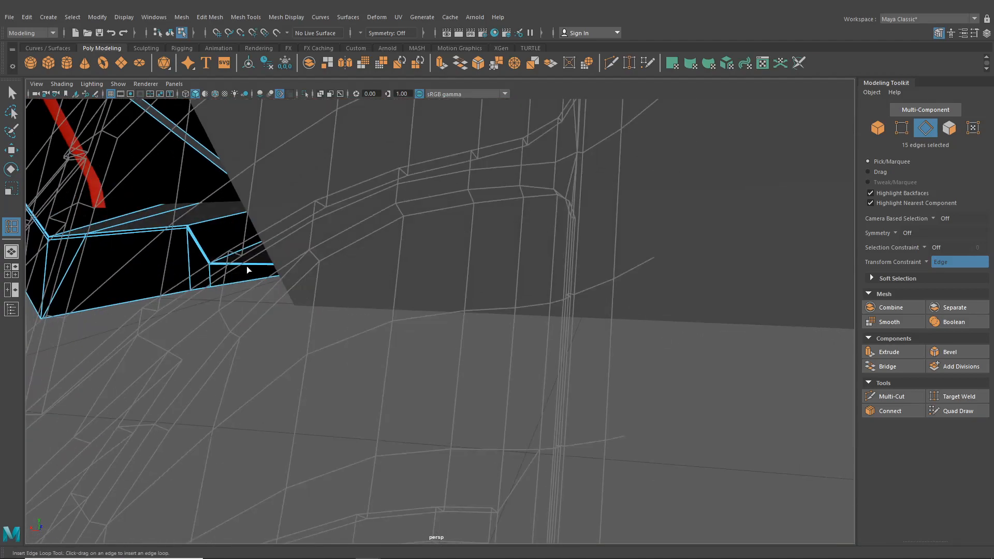
alt+middle_drag(246, 266, 378, 385)
alt+right_drag(378, 385, 438, 407)
mouse_move(437, 406)
alt+mouse_down()
mouse_move(411, 409)
mouse_move(435, 422)
alt+mouse_up()
alt+middle_drag(435, 422, 371, 355)
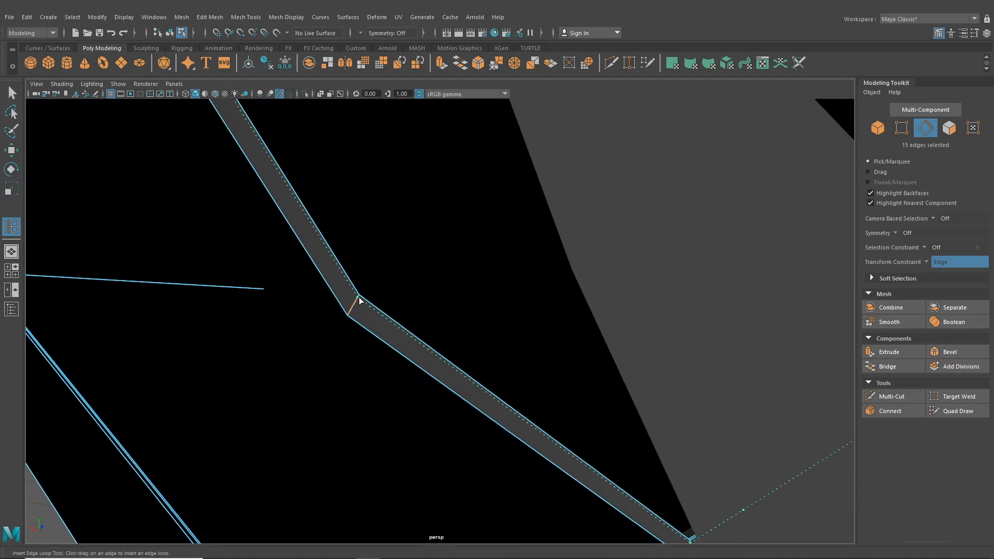
key(f)
key(q)
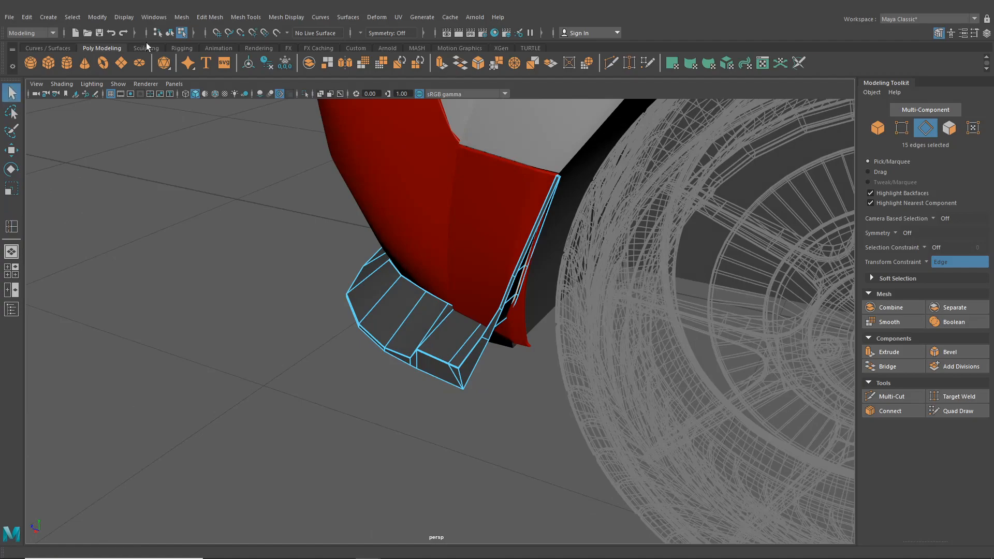
- Return to object mode and examine the smoothed splitter against the front bumper from several angles
click(170, 35)
alt+drag(207, 228, 292, 254)
key(3)
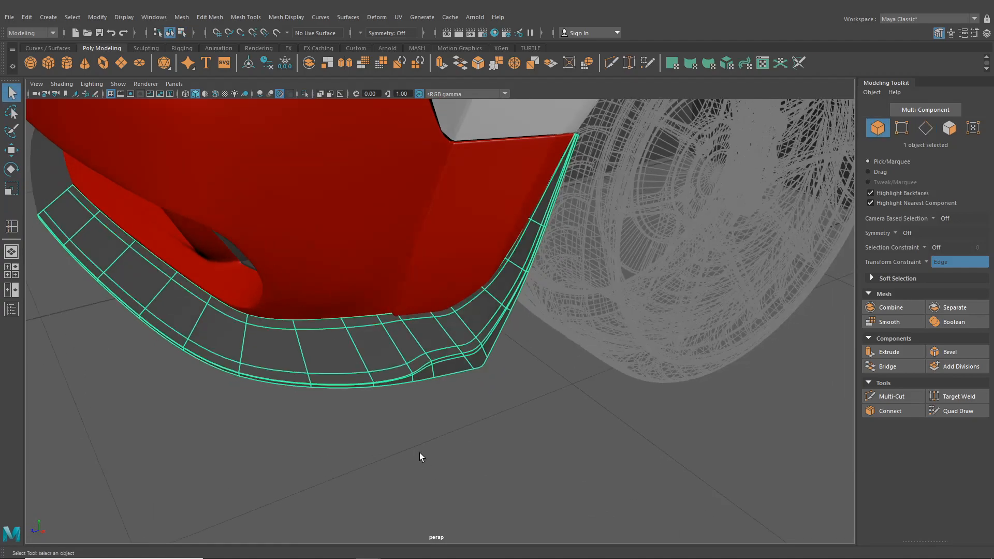
click(420, 452)
alt+drag(430, 427, 448, 418)
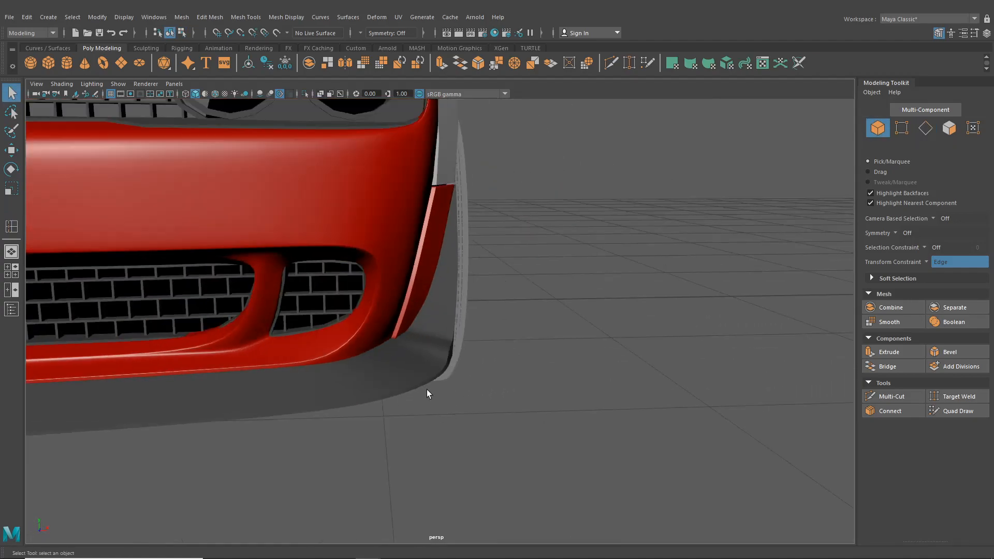
scroll(427, 390, down, 5)
alt+drag(513, 353, 451, 358)
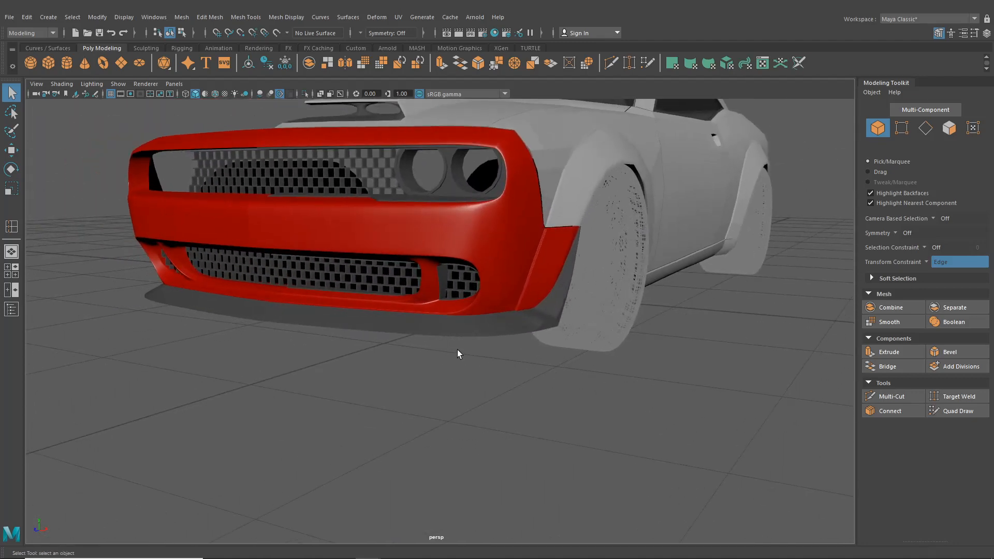
scroll(506, 343, up, 5)
alt+drag(533, 351, 465, 326)
- Select the splitter's lip vertices at the foot of the raised corner section and slide them slightly forward to soften the step
click(519, 344)
right_drag(469, 270, 456, 286)
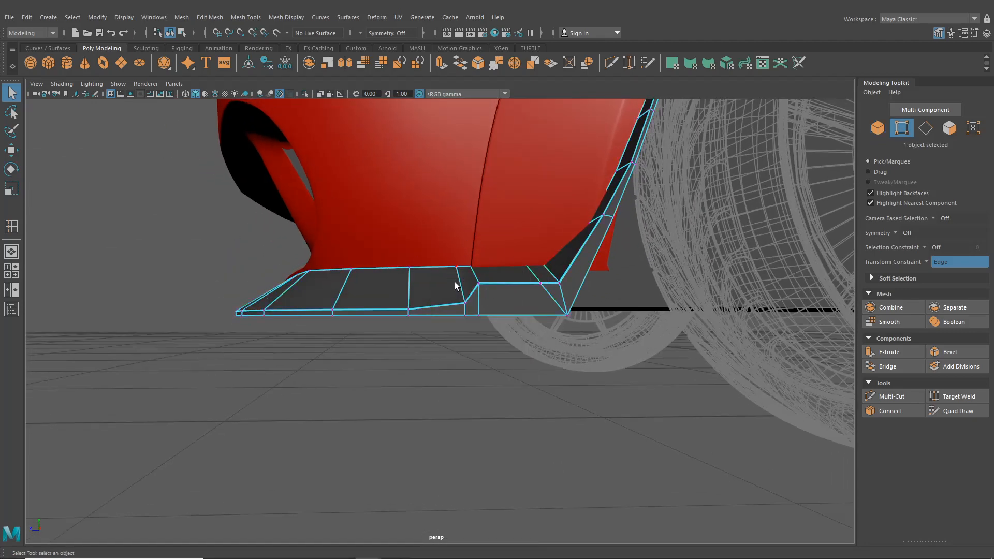
click(11, 150)
scroll(469, 313, up, 2)
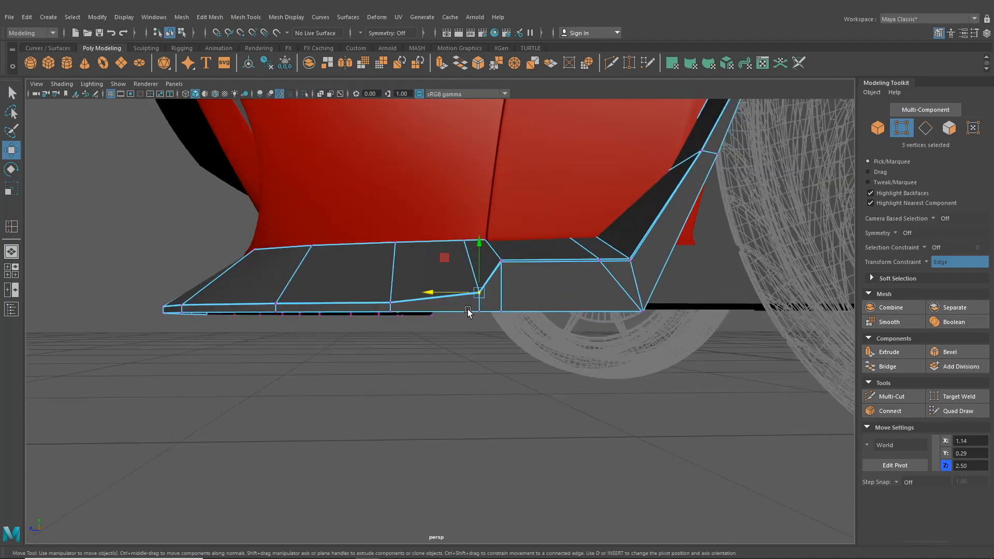
shift+click(479, 312)
drag(444, 302, 470, 359)
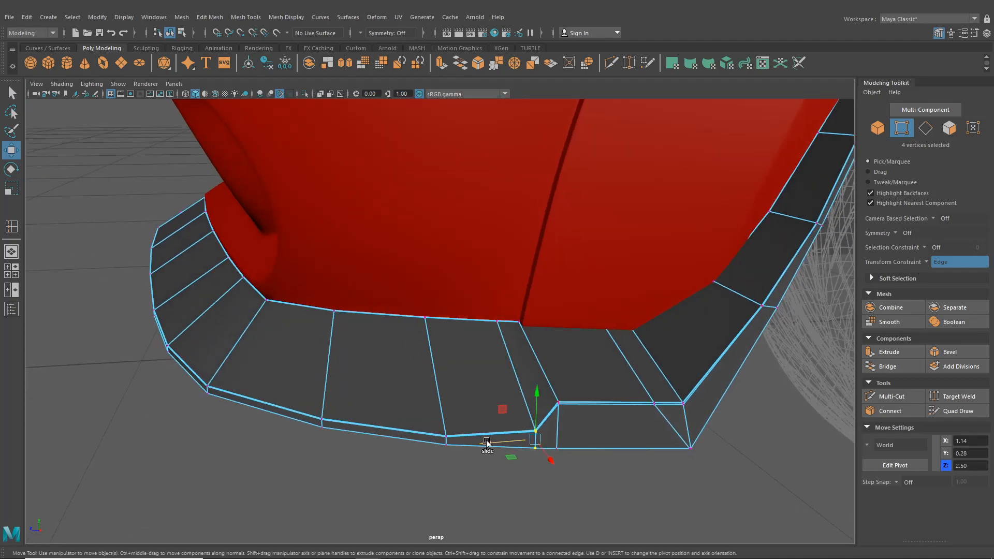
drag(487, 442, 476, 444)
alt+drag(476, 444, 433, 428)
- Turn on the splitter's smooth preview, return to object mode, and deselect it to check the whole front end
key(3)
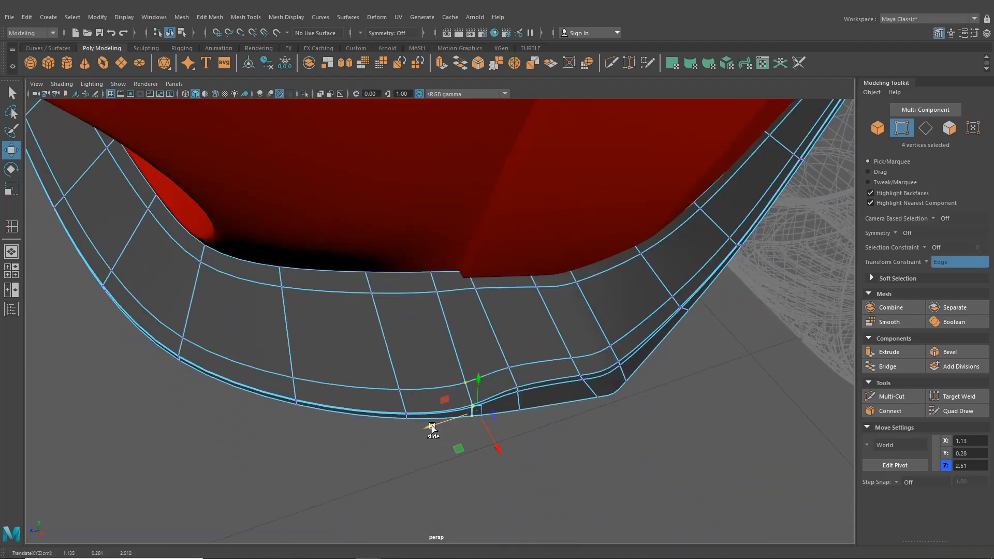
click(10, 95)
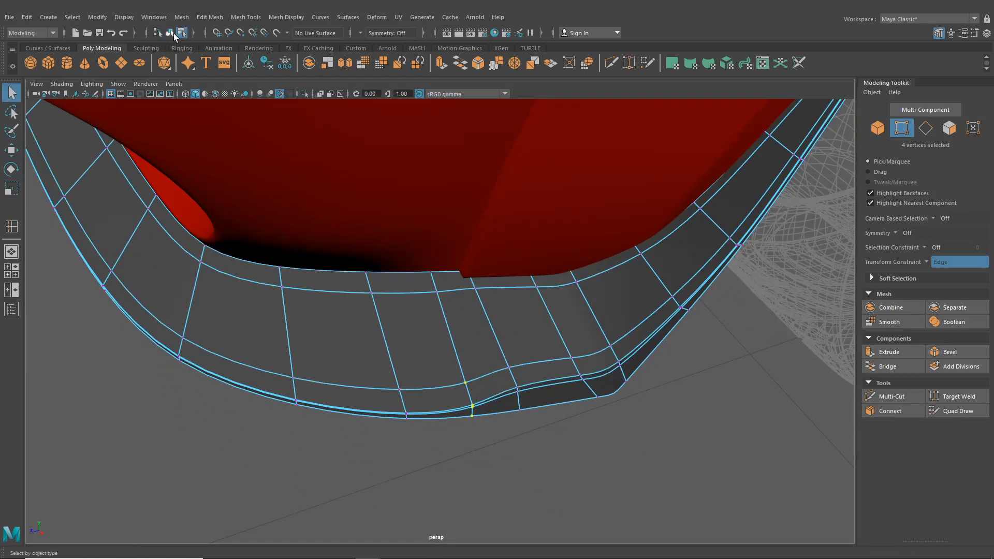
click(170, 33)
click(264, 446)
alt+drag(264, 446, 454, 399)
scroll(326, 397, down, 5)
alt+middle_drag(455, 399, 409, 403)
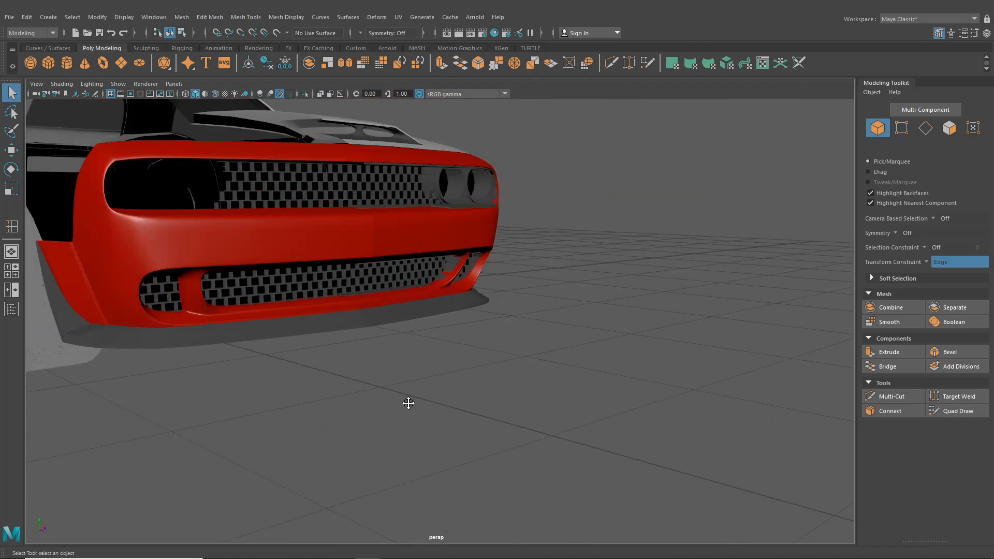
- Create a new Blinn material in the Hypershade, darken its color slightly, and rename it Trim
alt+drag(409, 403, 476, 387)
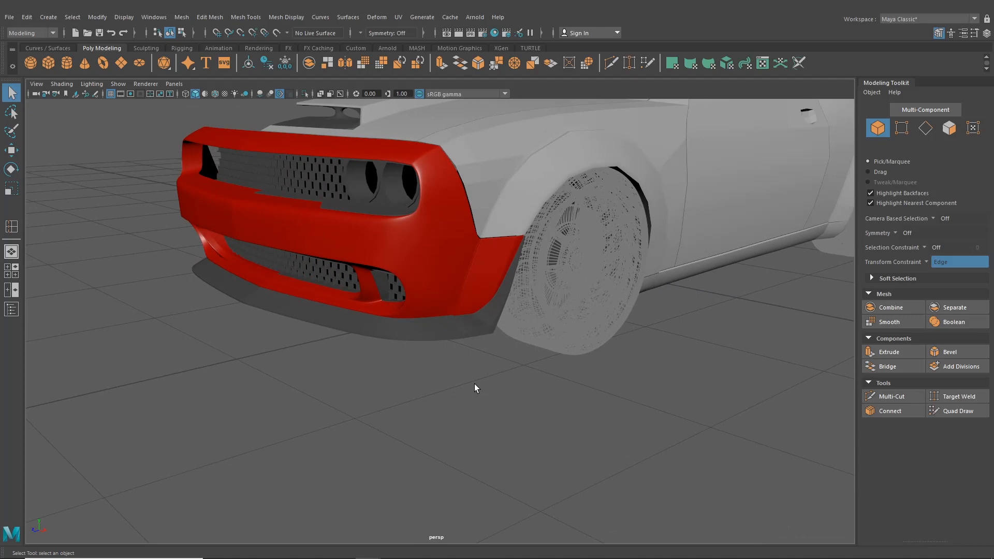
click(514, 62)
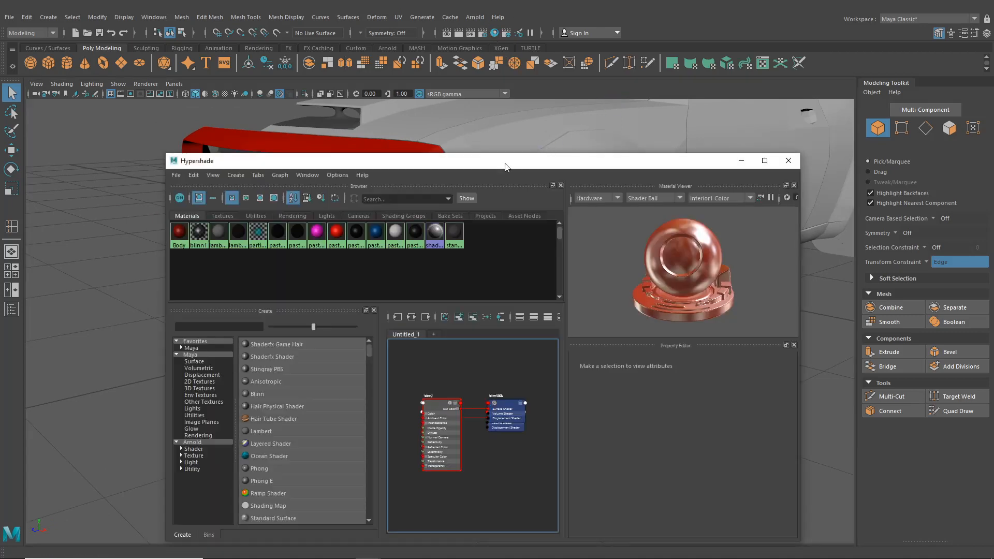
click(257, 394)
drag(703, 408, 699, 411)
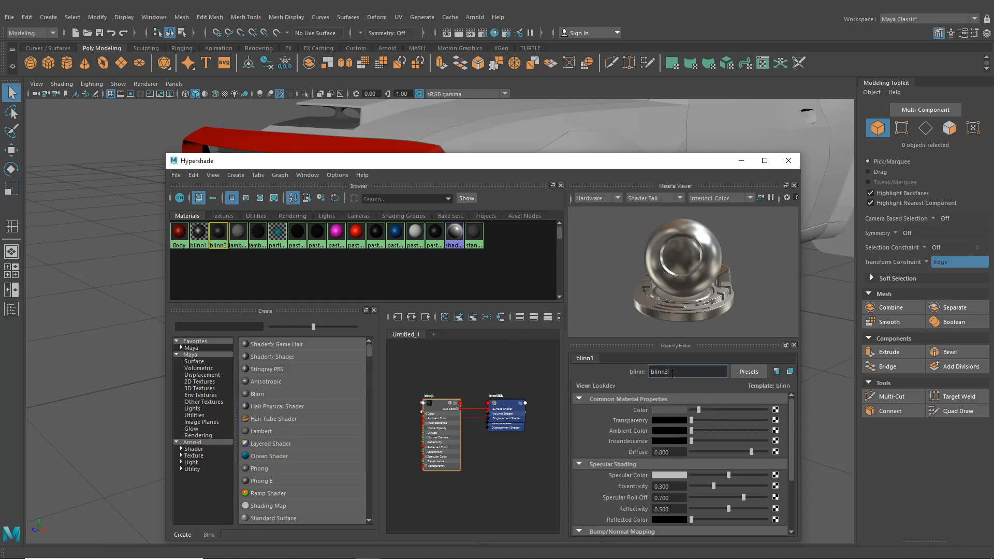
text(Trim)
key(Return)
- Assign the Trim material to the front splitter beneath the red bumper
drag(309, 166, 398, 335)
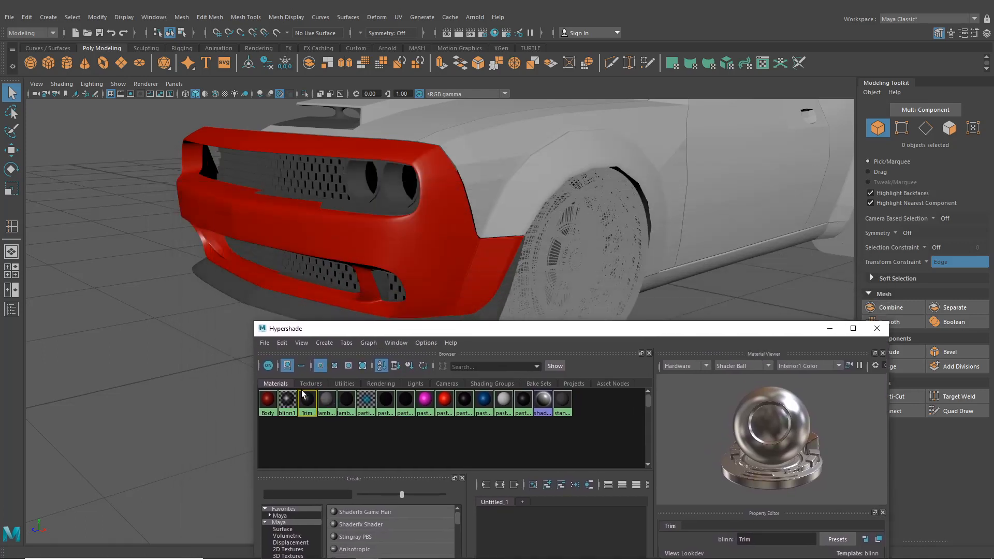
middle_drag(290, 309, 286, 305)
alt+drag(265, 303, 281, 298)
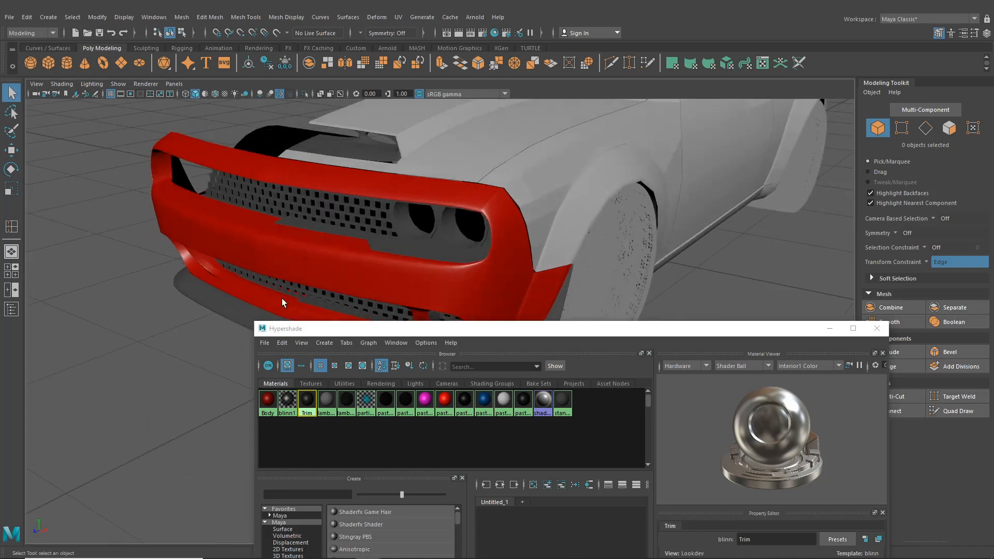
alt+middle_drag(282, 298, 249, 230)
middle_drag(308, 403, 221, 248)
mouse_move(207, 269)
alt+mouse_down()
mouse_move(213, 274)
mouse_move(198, 275)
alt+mouse_up()
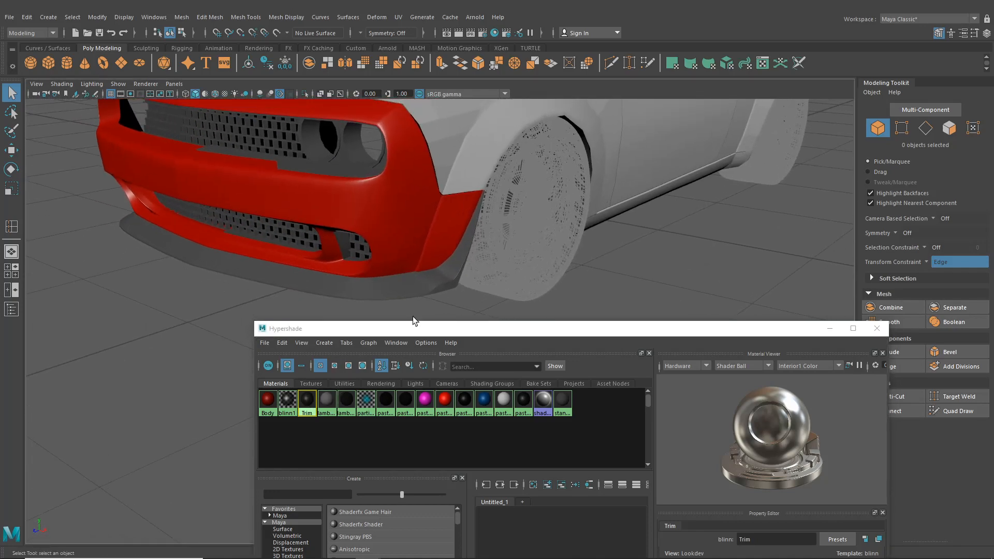
- Darken the Trim material's color to a deeper gray and close the Hypershade
drag(479, 328, 363, 200)
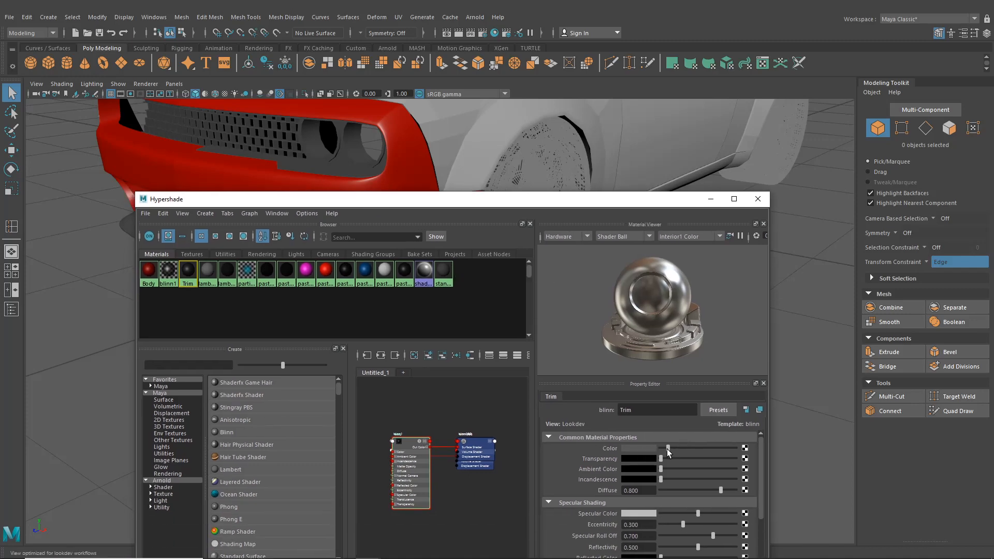
drag(422, 281, 427, 328)
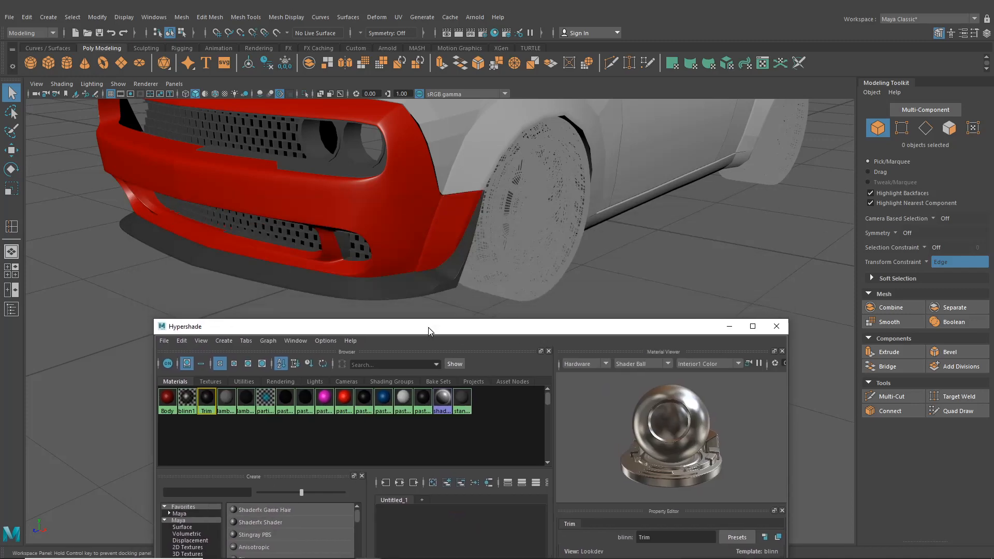
drag(609, 326, 602, 244)
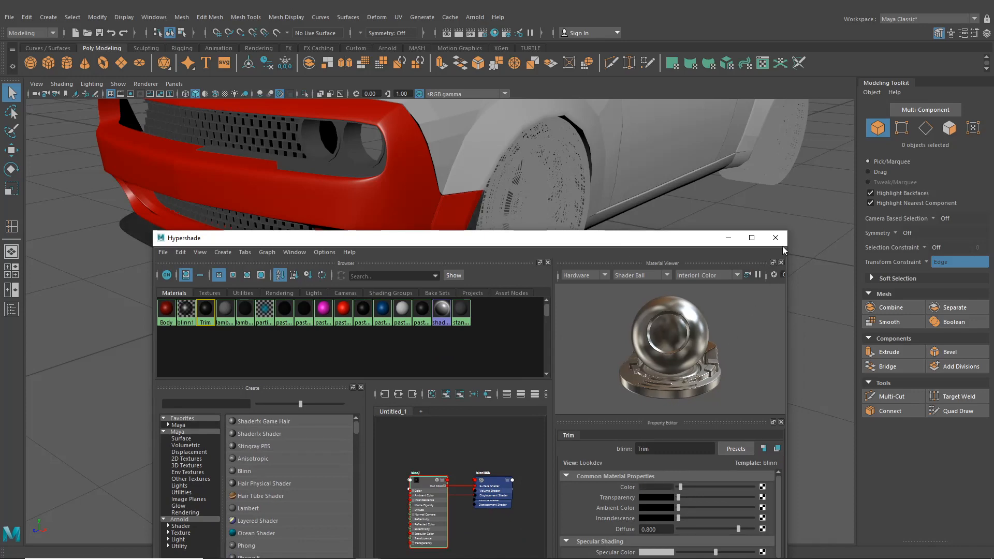
- Combine the surround of the lower central grille and the surround of the adjacent corner intake into one mesh
alt+drag(668, 286, 455, 365)
click(432, 270)
scroll(449, 322, up, 3)
click(446, 331)
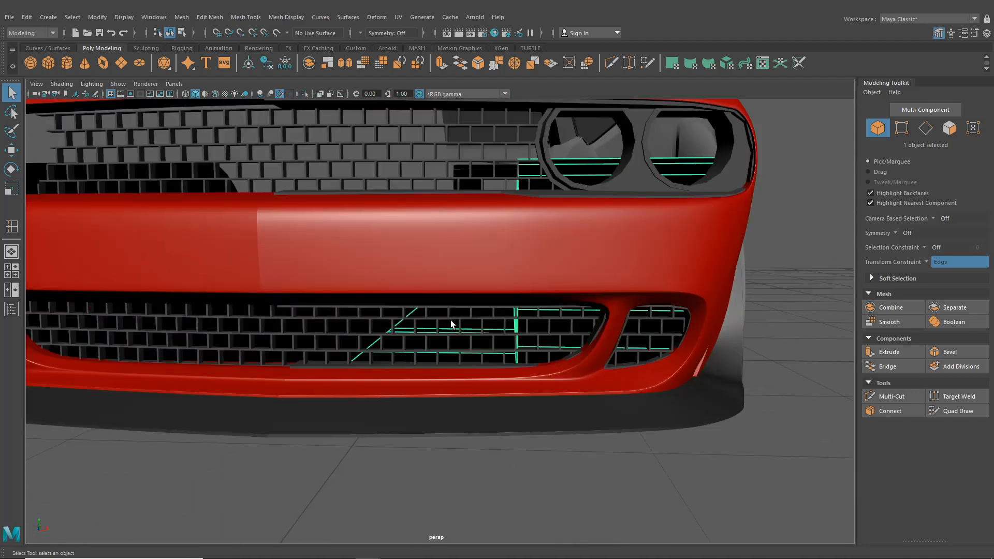
alt+drag(446, 331, 481, 333)
click(358, 231)
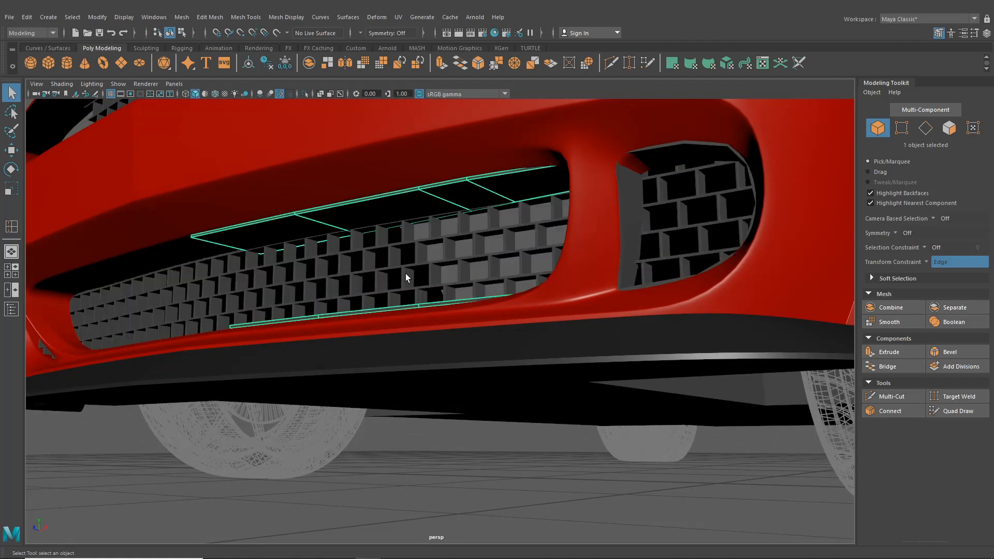
alt+drag(405, 273, 386, 372)
alt+right_drag(386, 373, 675, 346)
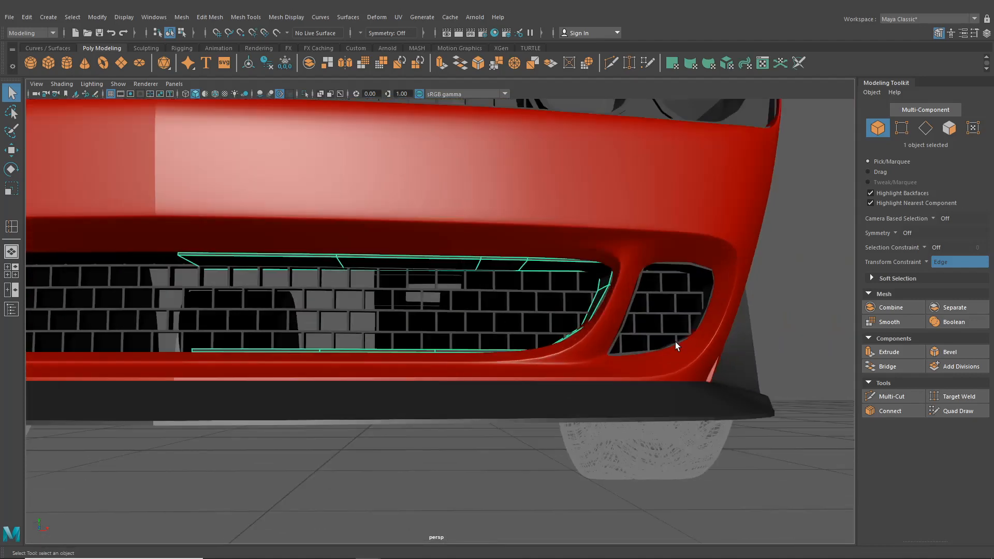
shift+click(701, 322)
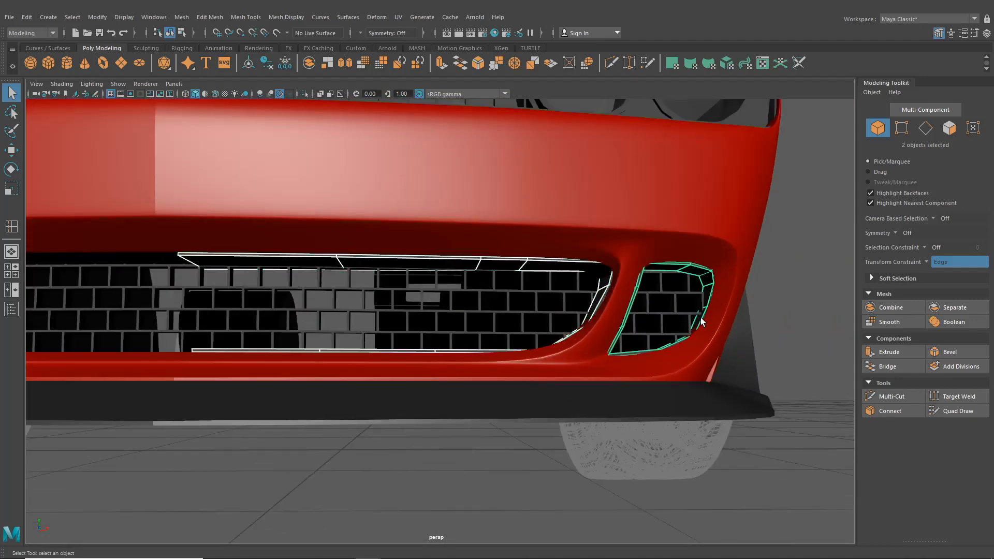
click(176, 17)
click(200, 53)
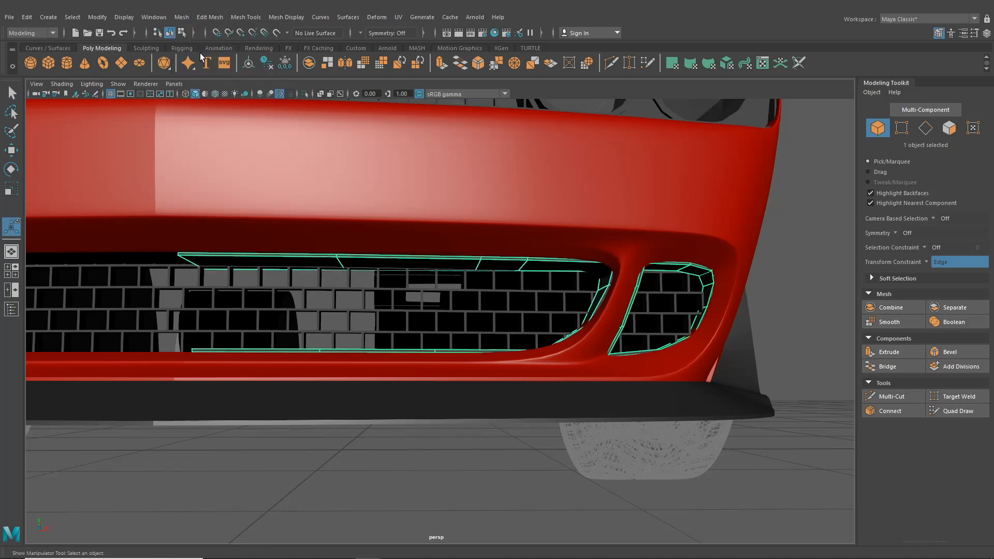
- Separate the combined grille surrounds into individual objects and clear the selection
click(182, 17)
click(202, 63)
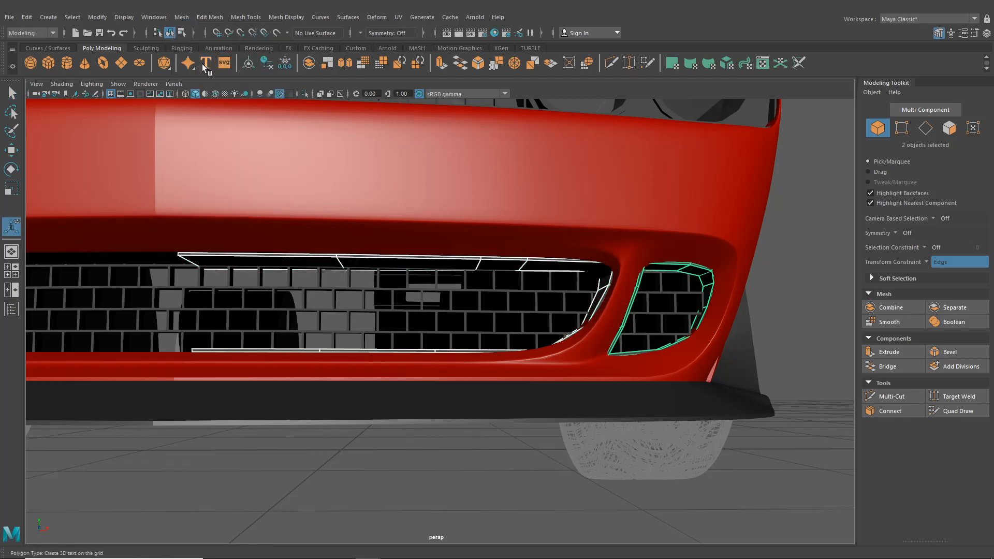
click(427, 440)
- Use Duplicate Special to mirror the lower grille surround and the corner intake surround to the opposite side of the bumper
scroll(414, 436, down, 5)
alt+drag(408, 434, 474, 435)
scroll(473, 435, up, 5)
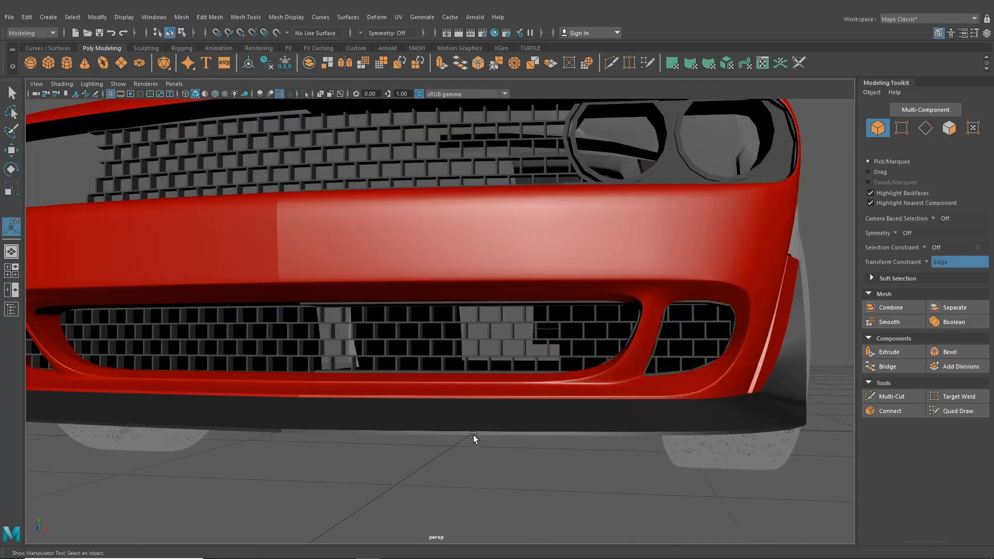
alt+drag(469, 386, 461, 415)
click(468, 461)
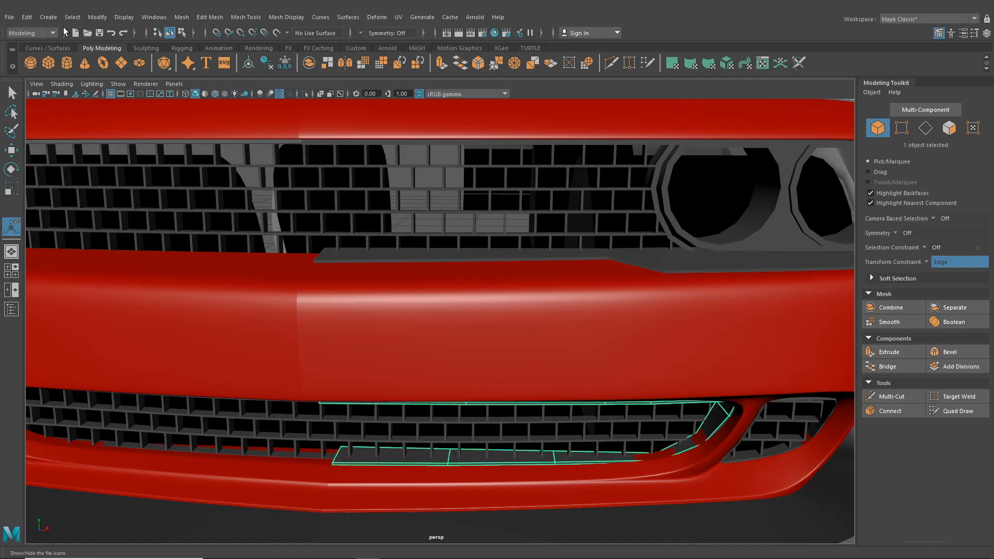
click(31, 17)
click(79, 178)
scroll(289, 319, down, 4)
alt+middle_drag(288, 319, 330, 287)
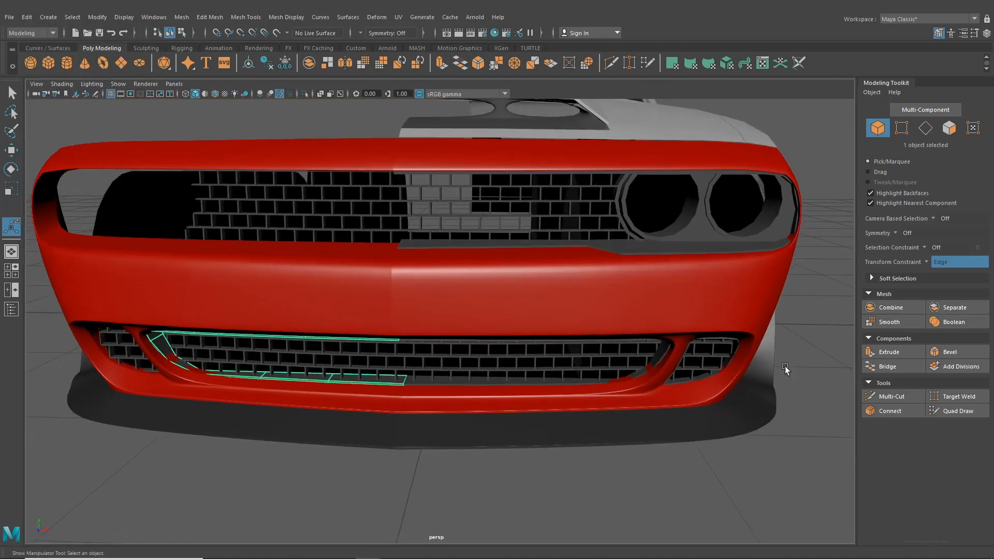
click(705, 375)
key(ctrl+shift+d)
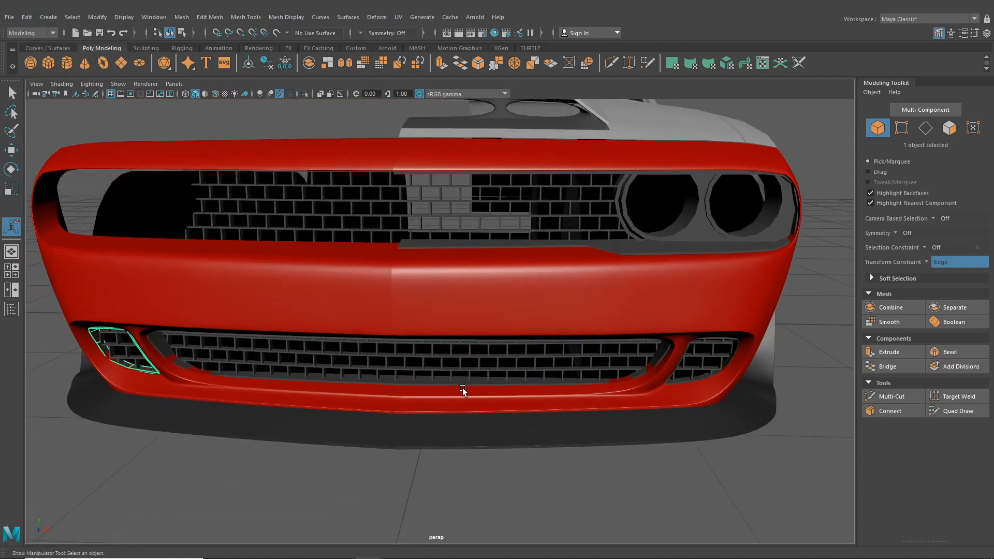
- Insert an edge loop on the lower grille surround's wide inner face, close to its front edge
alt+drag(462, 389, 420, 399)
scroll(352, 372, up, 5)
click(436, 361)
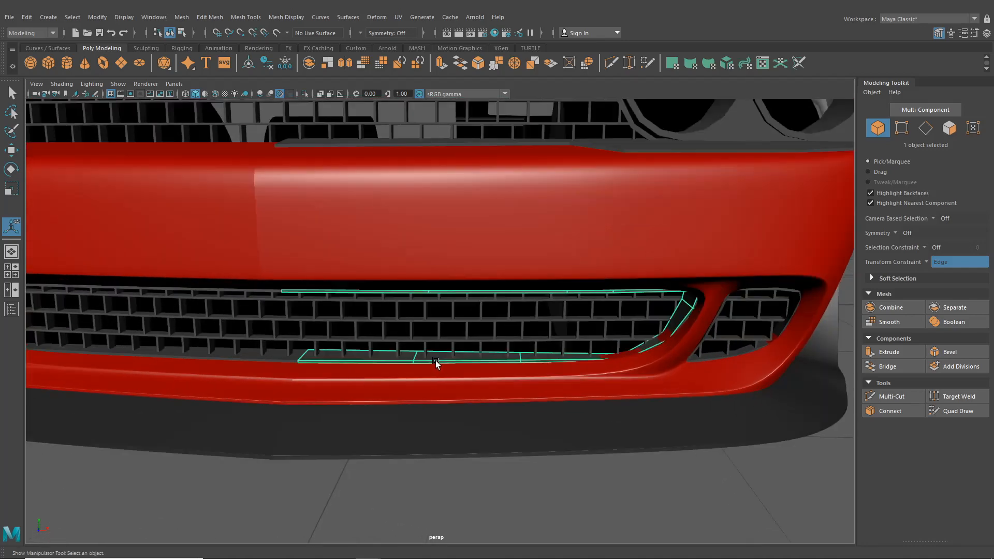
scroll(427, 309, up, 3)
click(246, 17)
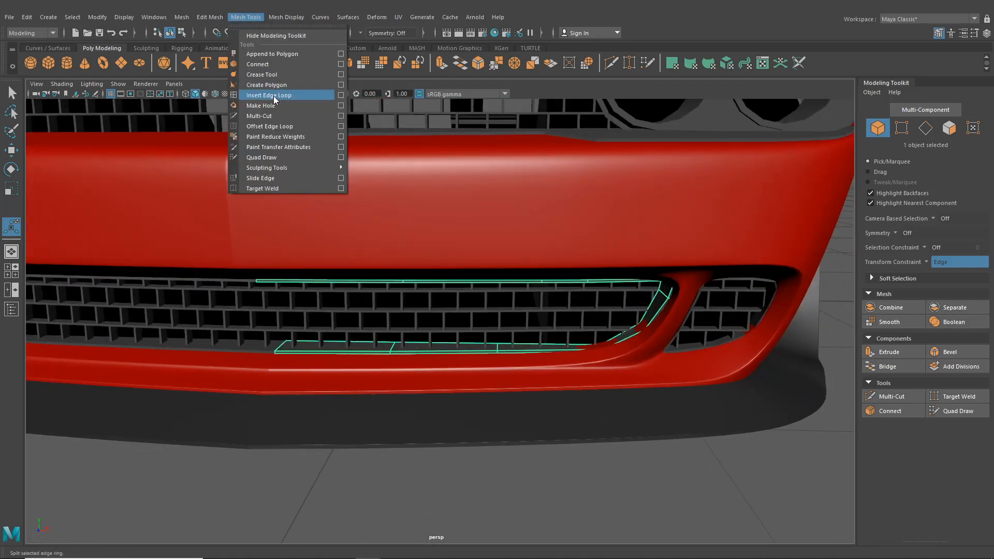
click(273, 96)
alt+drag(432, 328, 461, 292)
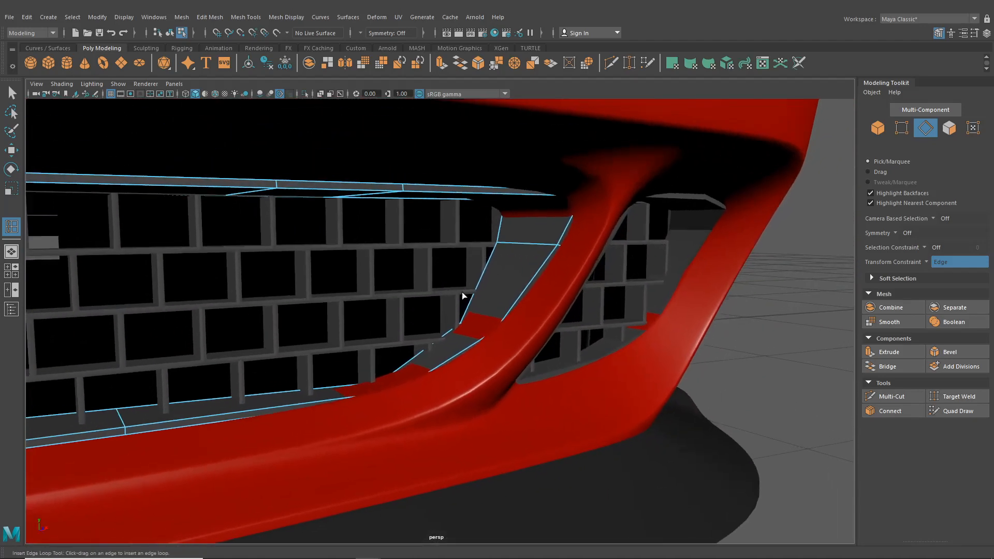
click(555, 248)
- Insert supporting edge loops along both borders of the lower grille surround's narrow front strip
alt+drag(555, 248, 619, 289)
alt+middle_drag(619, 288, 498, 331)
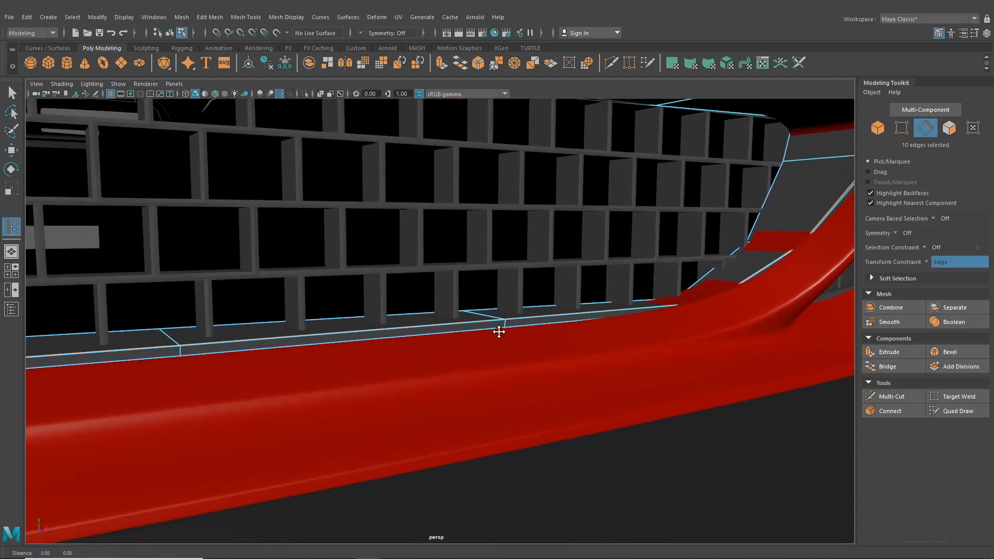
scroll(451, 359, up, 5)
click(349, 354)
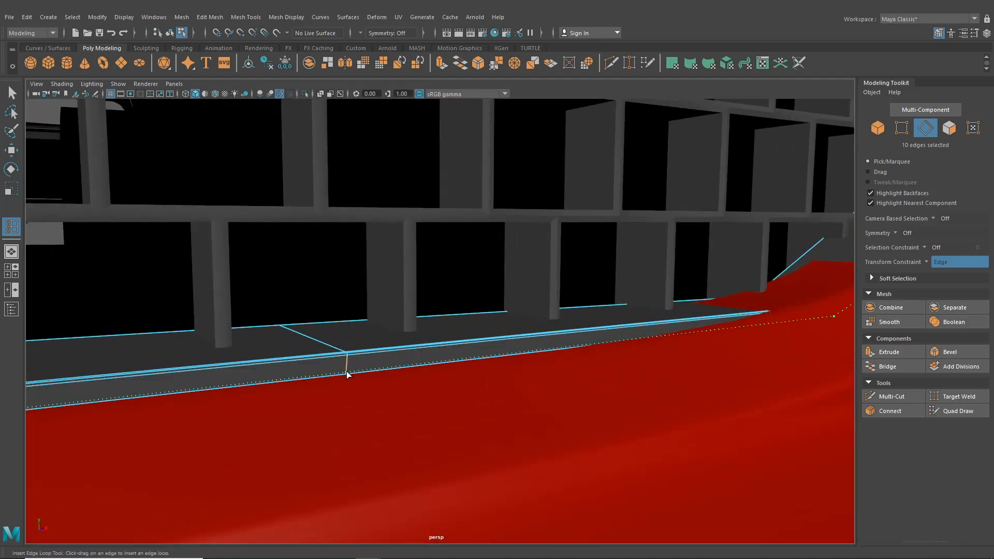
click(346, 371)
- Return to object mode, examine the grille surround in isolation, restore the full scene, and clear the selection
click(12, 94)
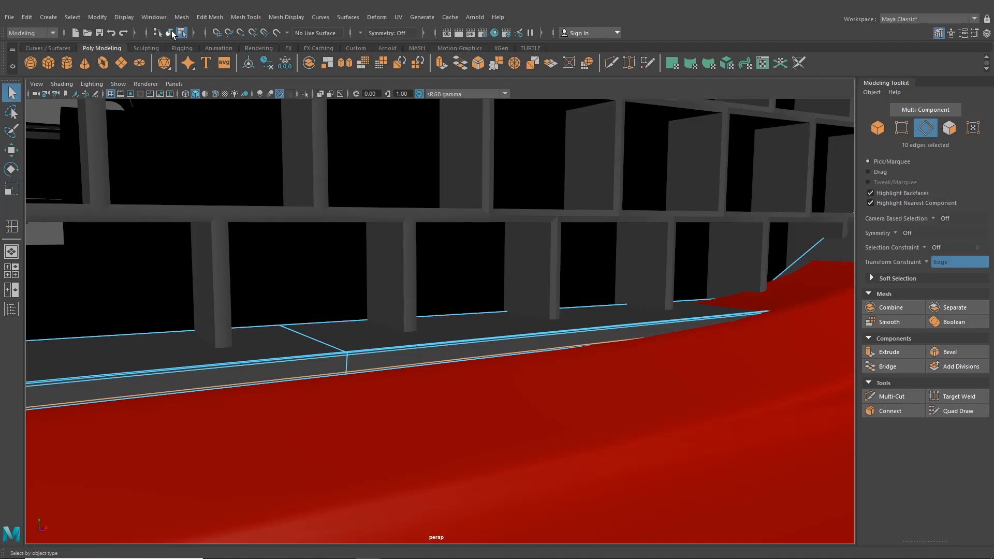
click(170, 33)
click(305, 94)
alt+middle_drag(418, 281, 479, 280)
alt+drag(480, 280, 498, 324)
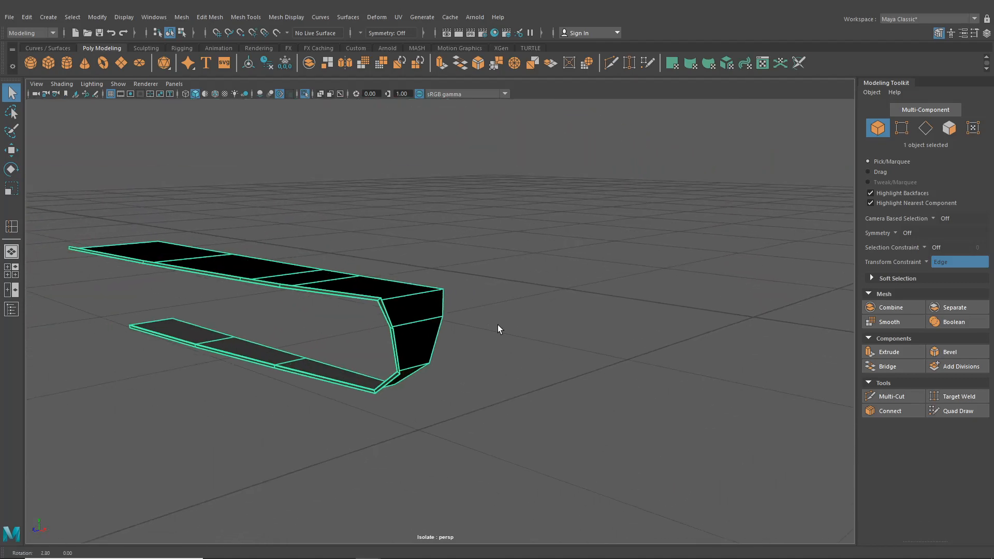
click(182, 32)
click(305, 94)
click(168, 34)
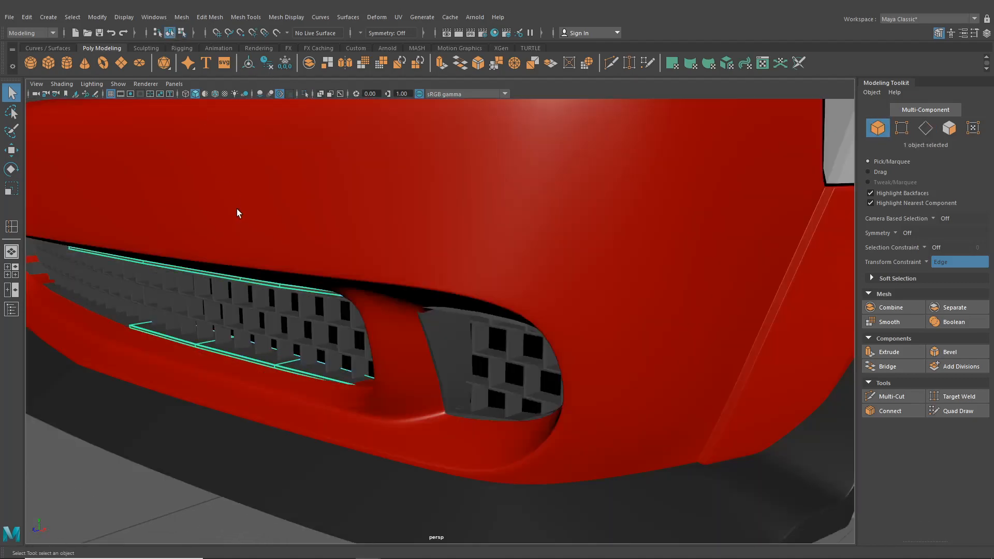
scroll(262, 389, down, 2)
click(237, 483)
- Insert an edge loop across the upper part of the bumper's divider between the central grille and the corner intake
alt+drag(283, 458, 486, 338)
scroll(486, 338, up, 2)
click(508, 304)
alt+drag(508, 305, 436, 299)
scroll(488, 297, up, 5)
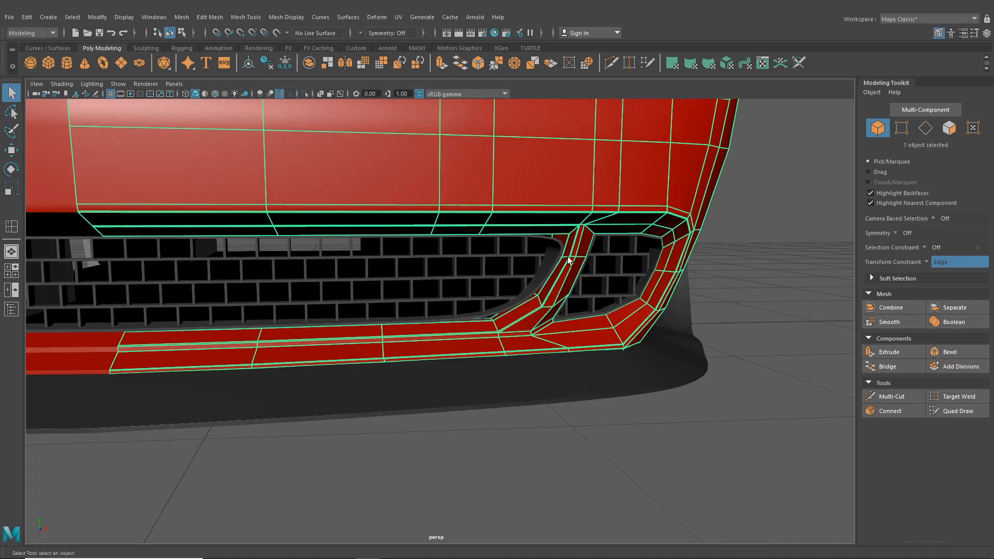
alt+drag(568, 261, 471, 233)
key(1)
click(245, 17)
click(290, 84)
click(465, 236)
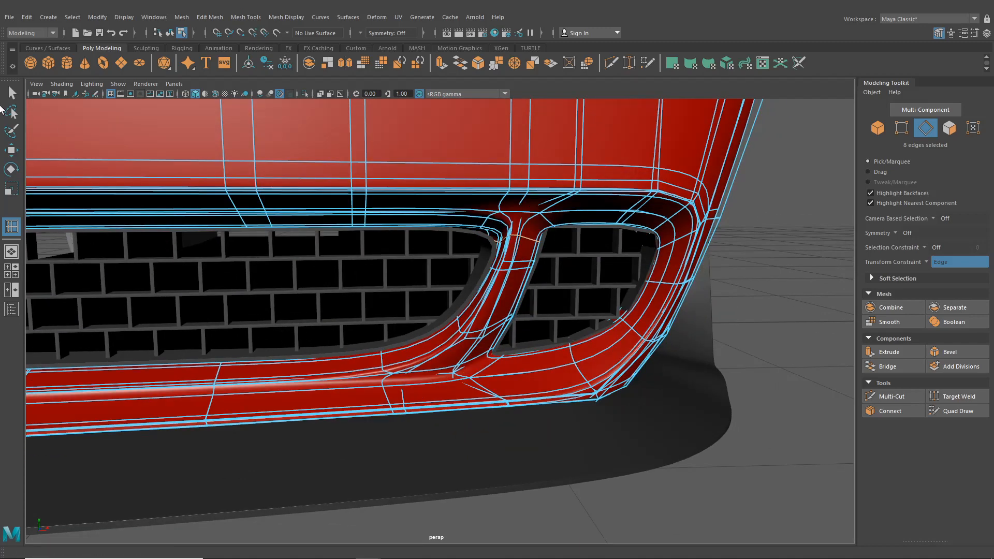
- Nudge the new edge loop on the bumper's divider vertically and return to object mode
click(11, 93)
click(11, 151)
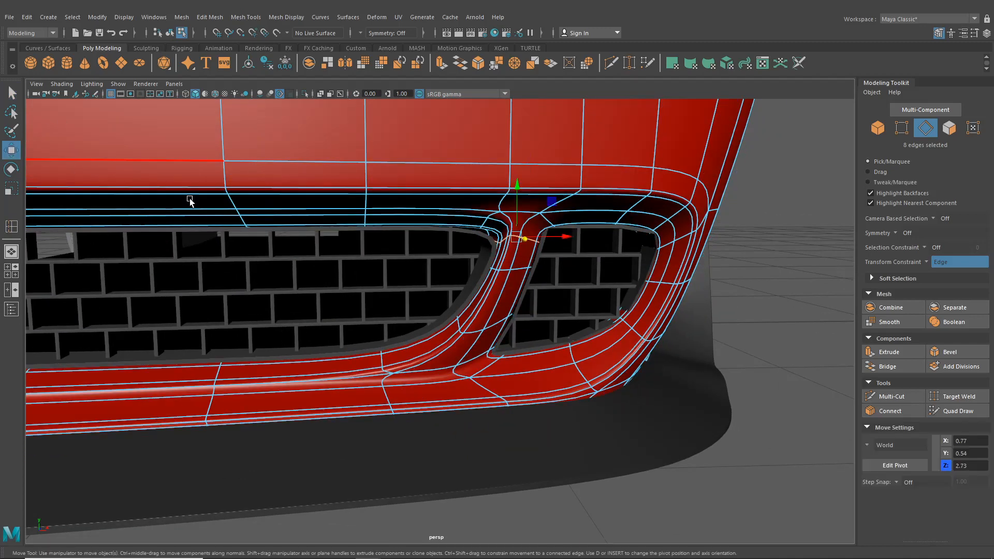
drag(517, 191, 519, 191)
alt+drag(520, 198, 509, 200)
click(170, 33)
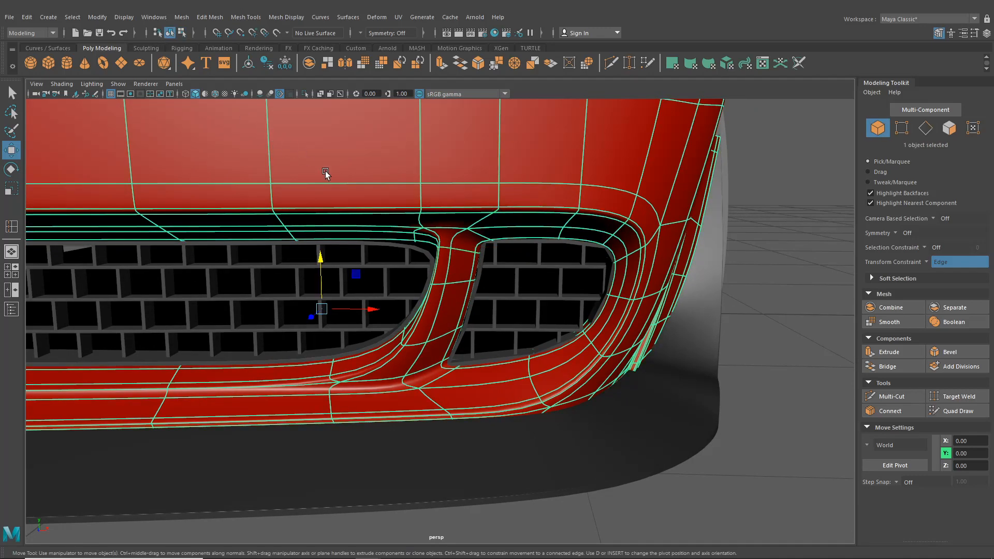
- Compare the front bumper's unsmoothed and smoothed display and examine the lower grille opening
key(1)
key(3)
click(767, 278)
alt+drag(699, 274, 673, 284)
scroll(513, 262, up, 3)
- Show wireframe on shaded and insert an edge loop across the lower main grille frame just below its upper outer corner
click(490, 266)
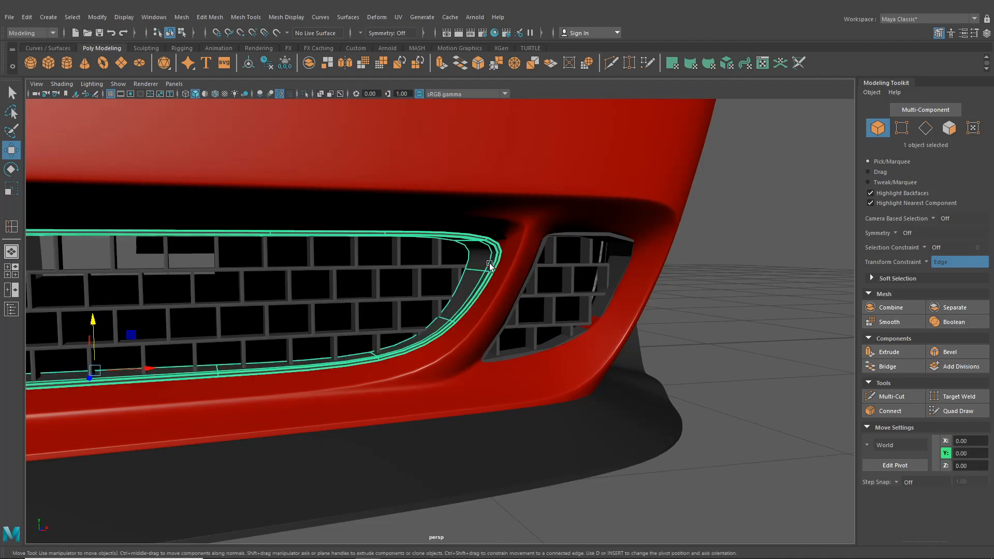
key(2)
key(1)
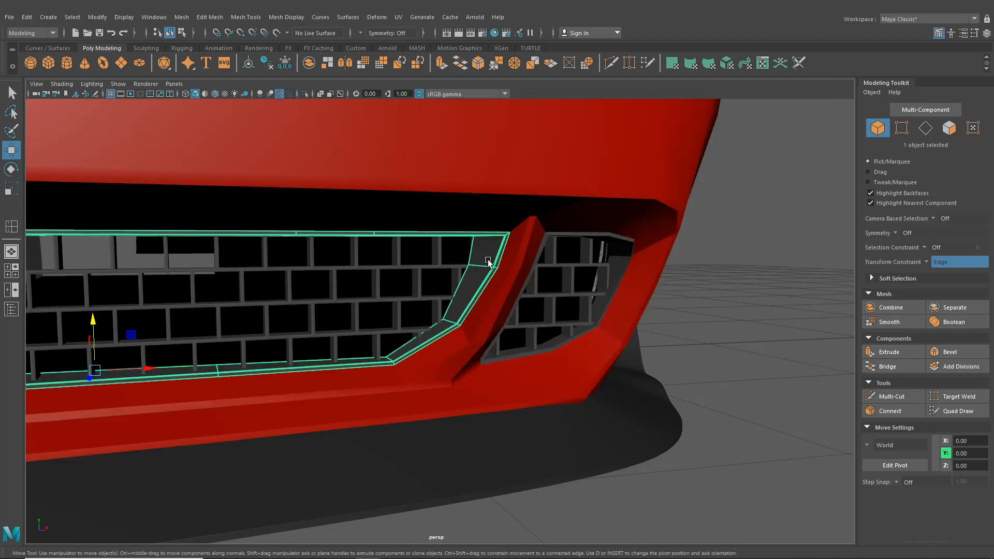
click(215, 94)
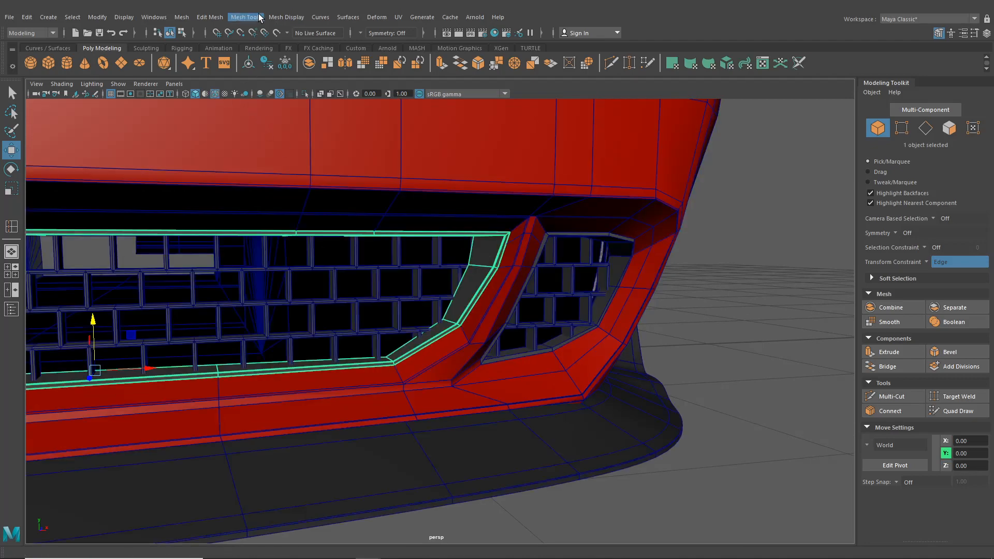
click(246, 17)
click(264, 95)
scroll(288, 232, up, 5)
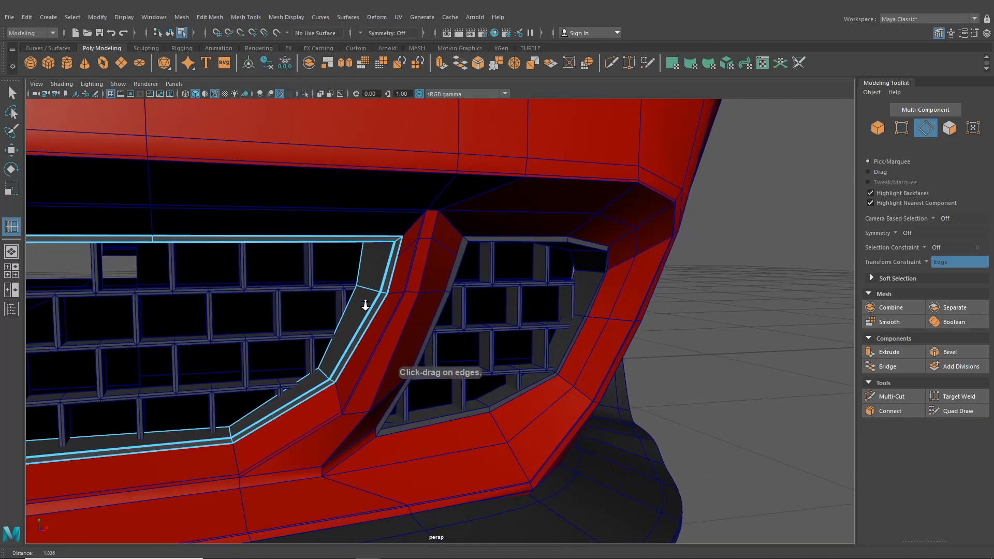
click(375, 240)
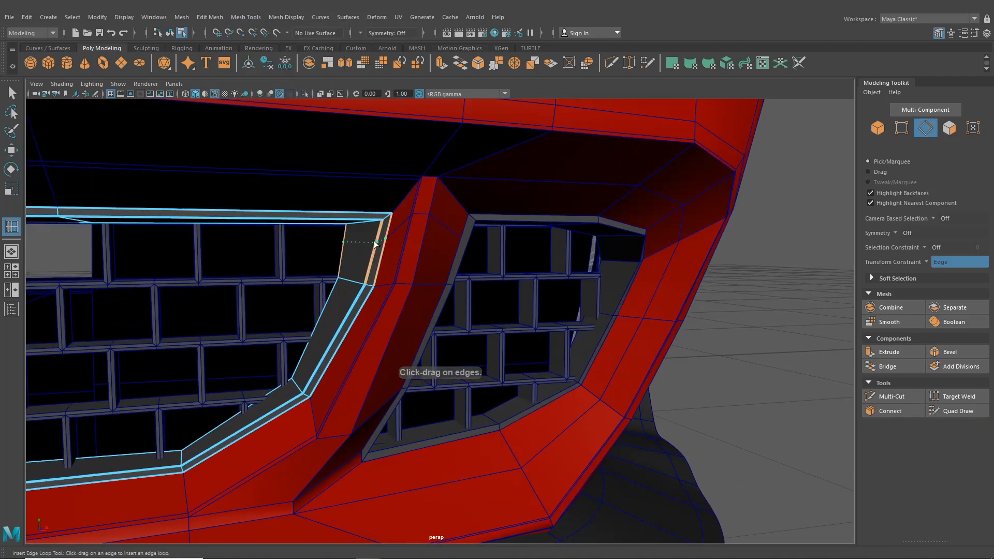
key(q)
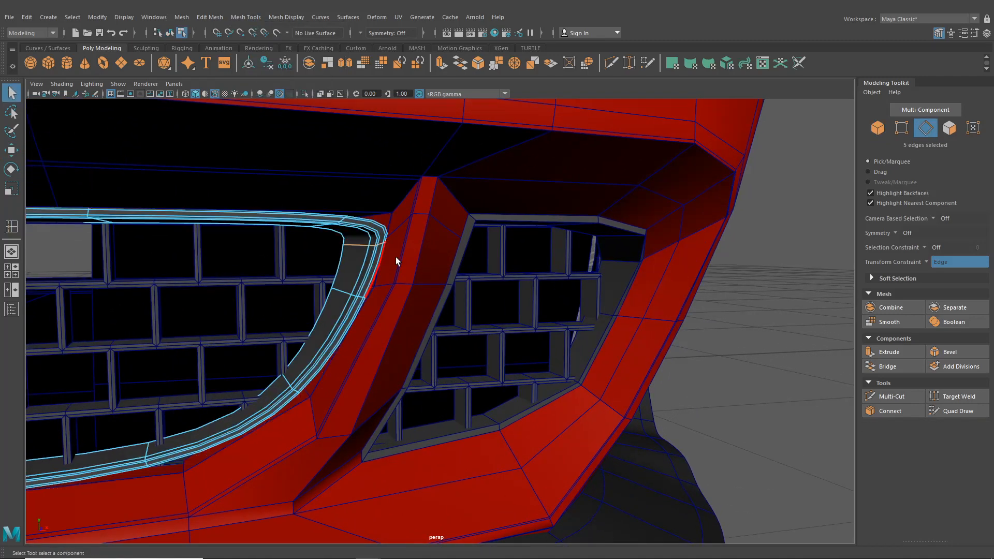
- Display the lower grille frame and the red bumper smoothed, then hide the wireframe overlay
key(3)
click(170, 33)
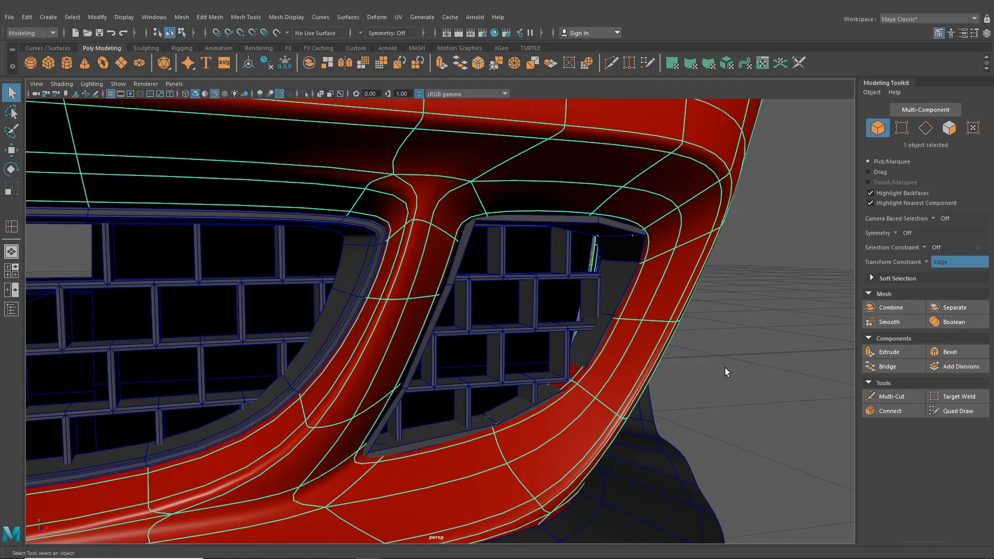
click(725, 368)
scroll(697, 377, down, 5)
alt+drag(697, 378, 565, 383)
click(215, 93)
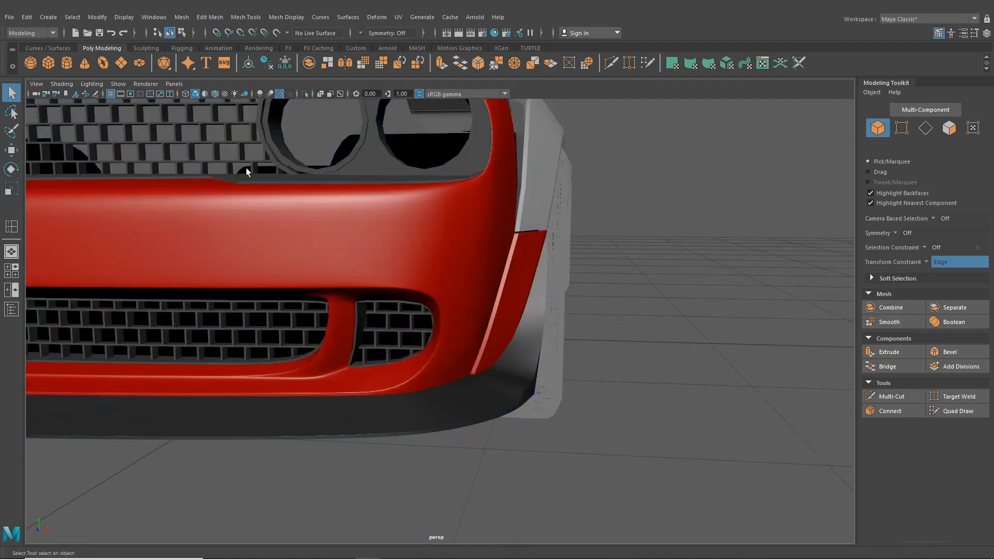
- Isolate the frame of the small outer grille beside the lower main grille
scroll(545, 334, up, 10)
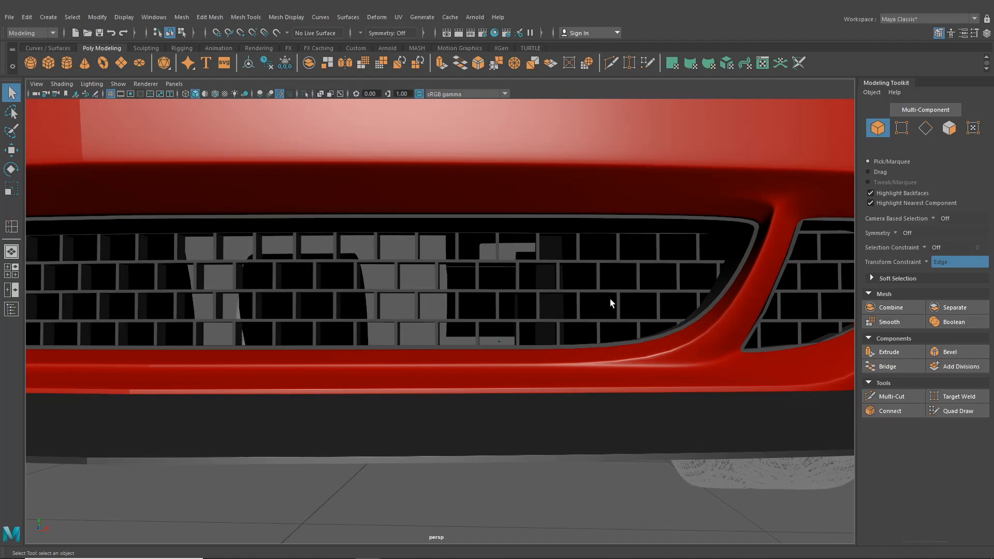
scroll(610, 303, down, 8)
alt+drag(602, 311, 547, 354)
alt+middle_drag(547, 354, 460, 287)
scroll(460, 288, up, 5)
alt+drag(459, 288, 482, 254)
alt+middle_drag(482, 254, 394, 250)
scroll(393, 250, up, 3)
click(392, 247)
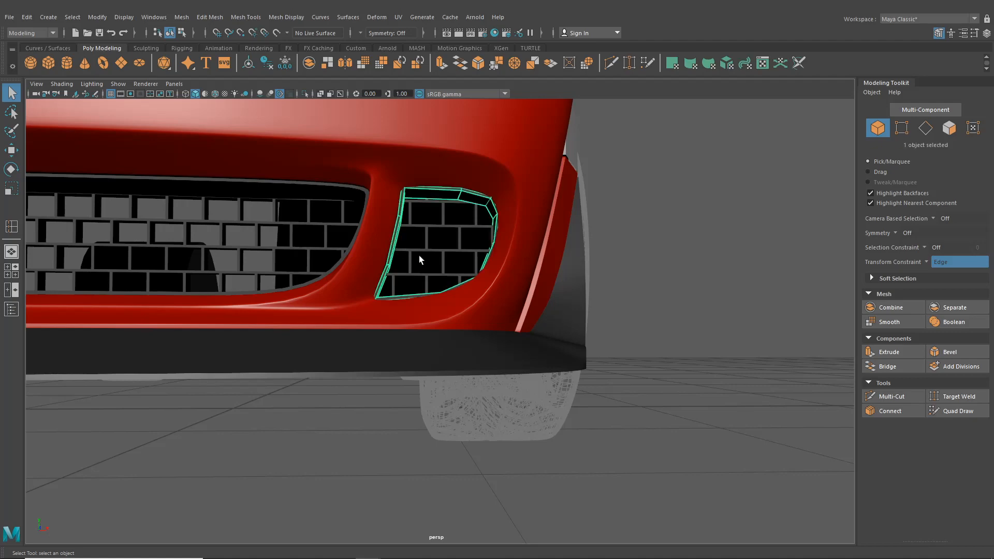
click(304, 94)
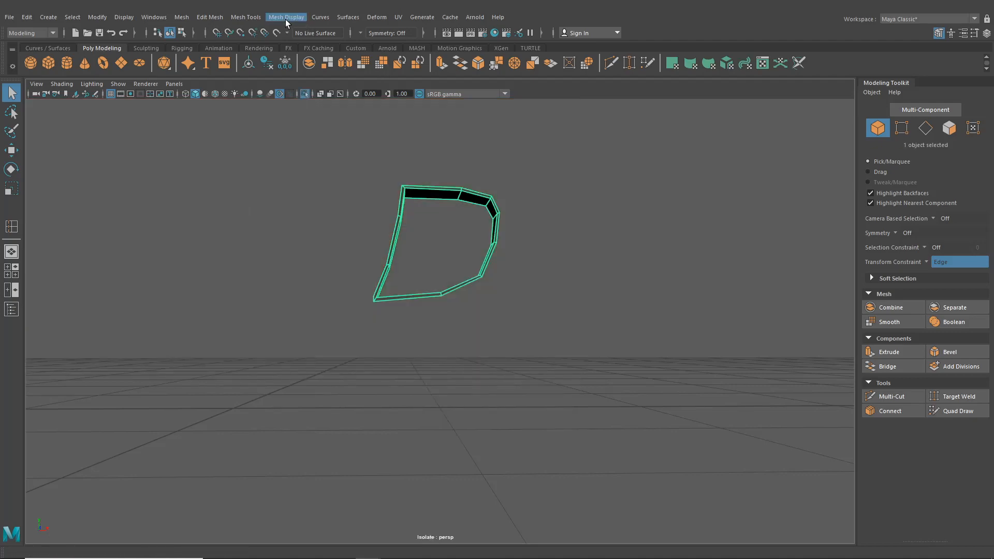
- Insert an edge loop around the isolated frame's inner wall, close to its front edge
click(252, 19)
click(280, 100)
alt+drag(528, 217, 486, 283)
scroll(433, 257, up, 5)
scroll(582, 276, up, 5)
scroll(582, 277, down, 5)
scroll(486, 284, up, 4)
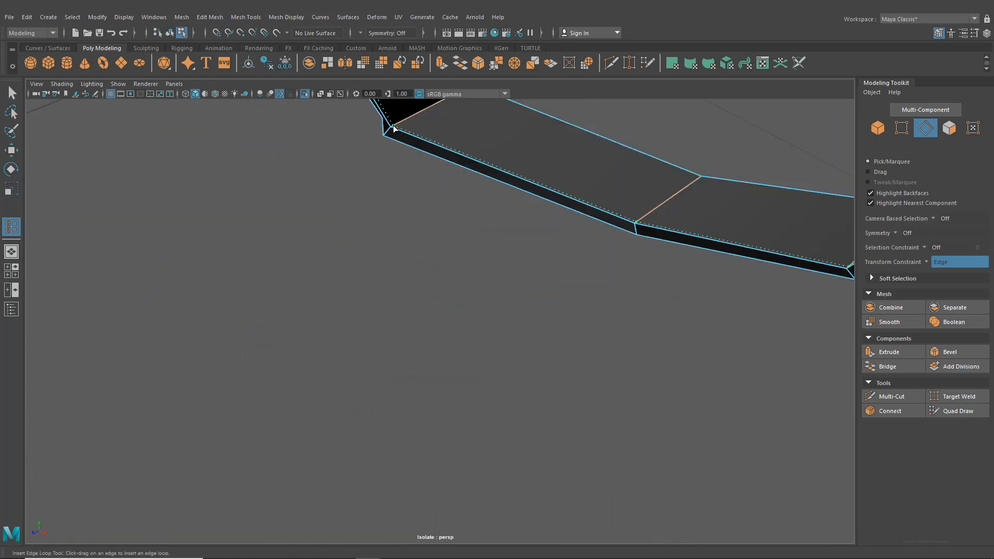
drag(393, 129, 392, 127)
scroll(448, 189, down, 3)
- Insert an edge loop around the frame's front face beside its inner edge and check the frame in smooth preview
alt+drag(451, 188, 519, 173)
alt+middle_drag(518, 174, 477, 288)
alt+drag(477, 288, 506, 249)
alt+middle_drag(507, 249, 514, 350)
scroll(465, 286, up, 4)
scroll(503, 264, down, 2)
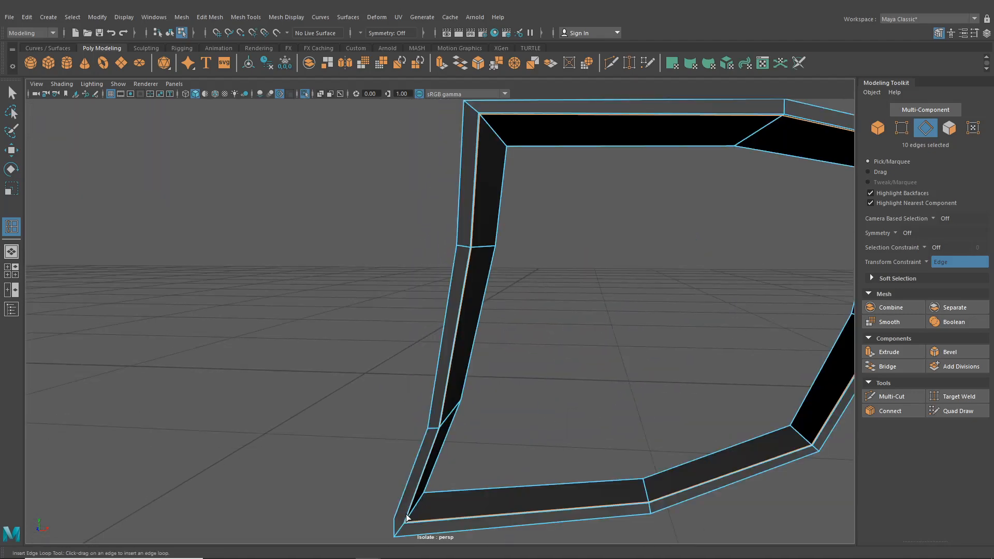
click(468, 249)
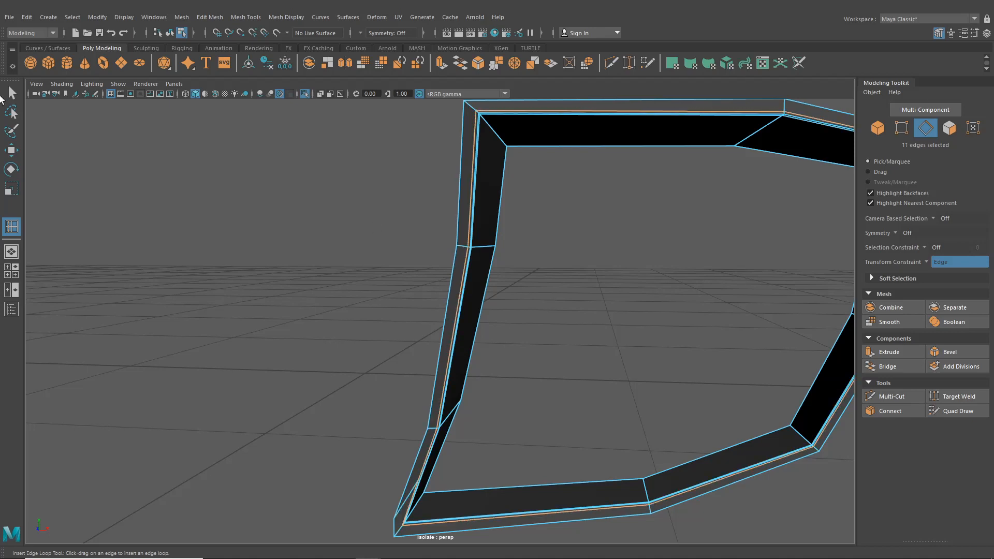
click(11, 93)
click(173, 33)
key(3)
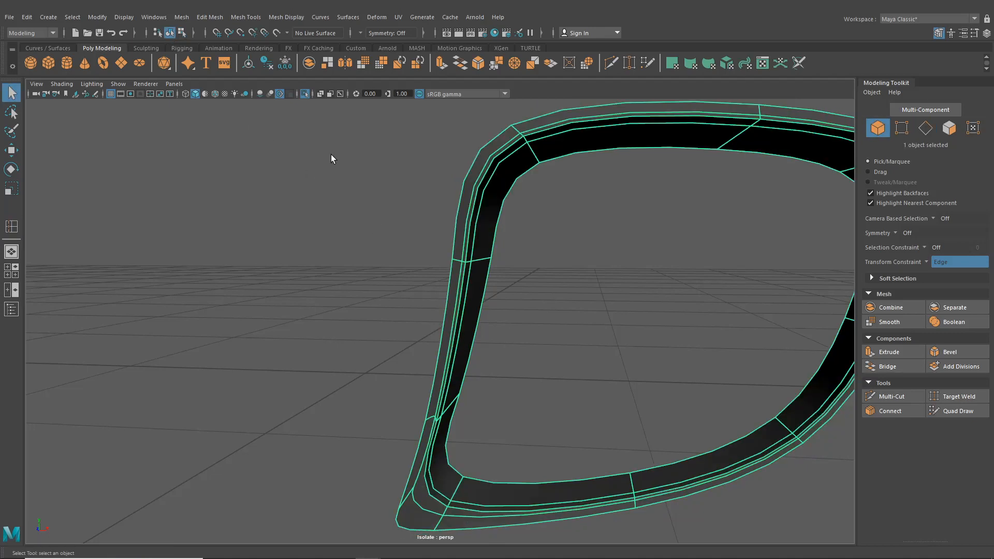
- Return the frame to unsmoothed display and insert an edge loop around its front face, close to the outer edge
click(248, 19)
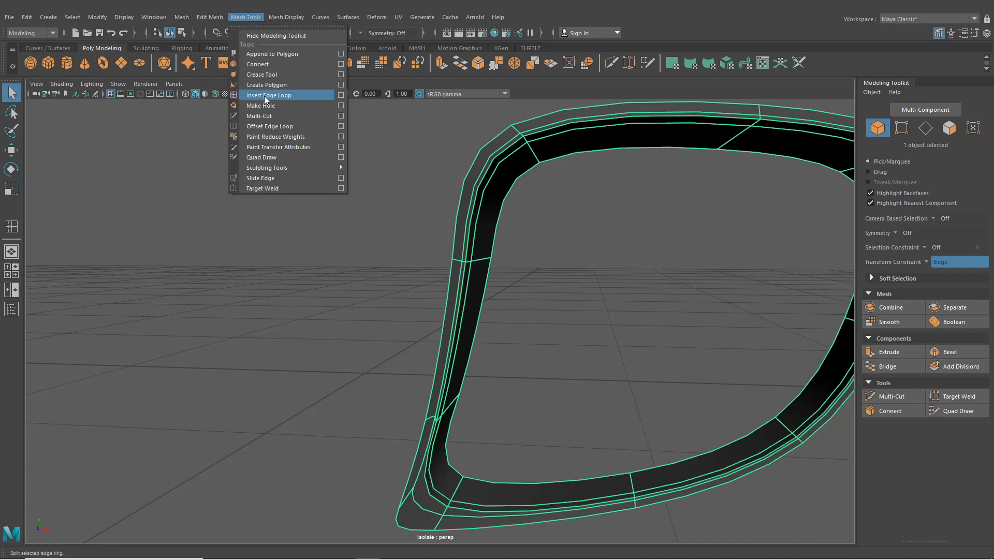
click(264, 94)
key(1)
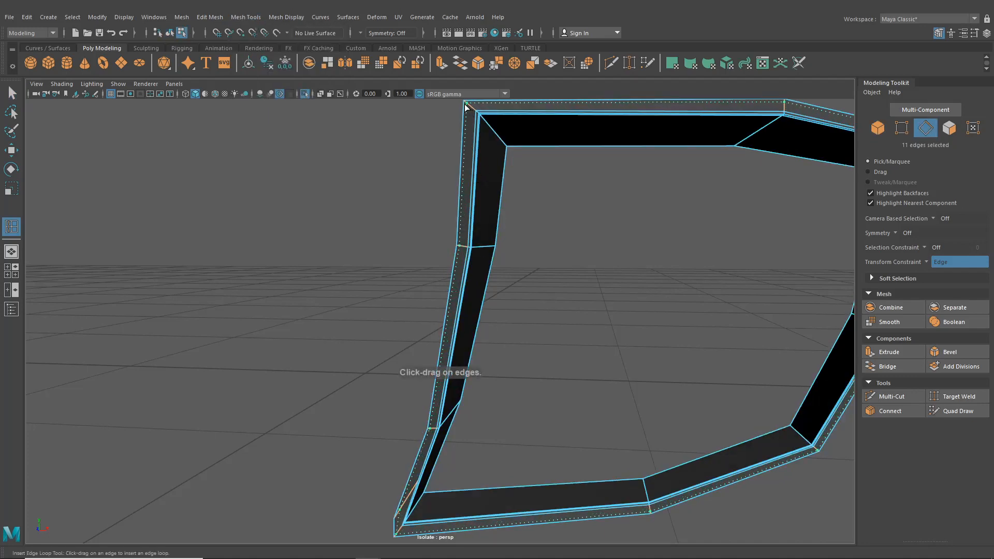
click(464, 107)
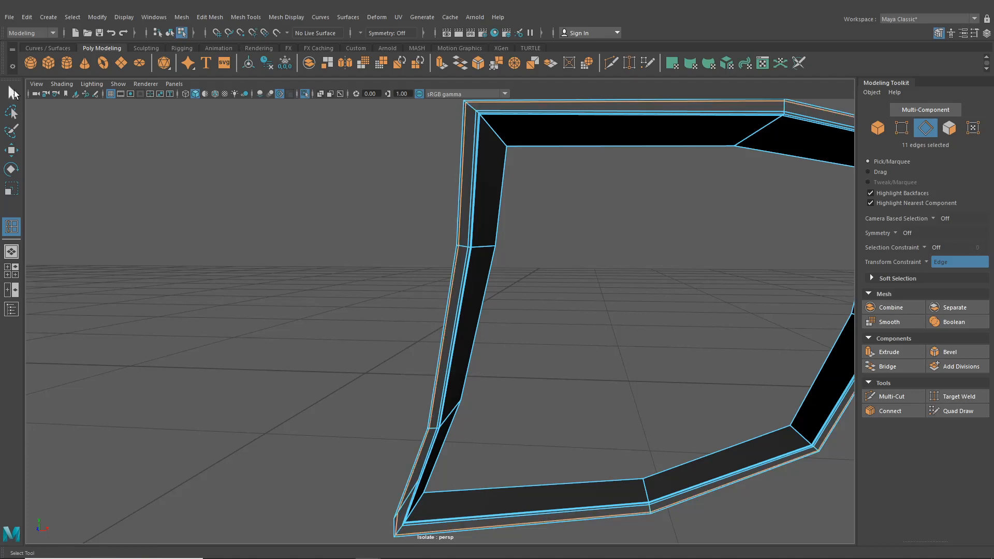
click(170, 33)
- Bring back the rest of the car and show the bumper unsmoothed with wireframe on shaded
click(306, 95)
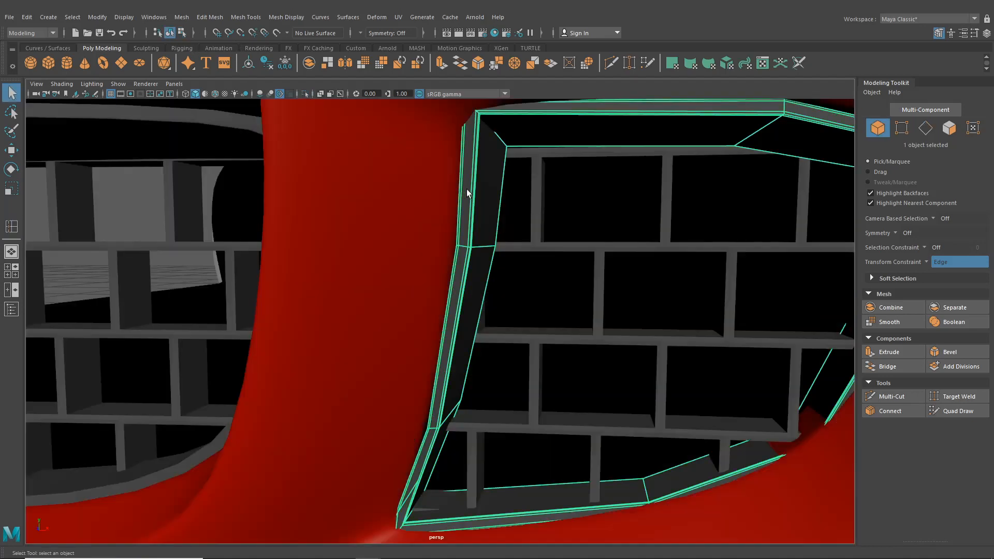
click(365, 162)
key(1)
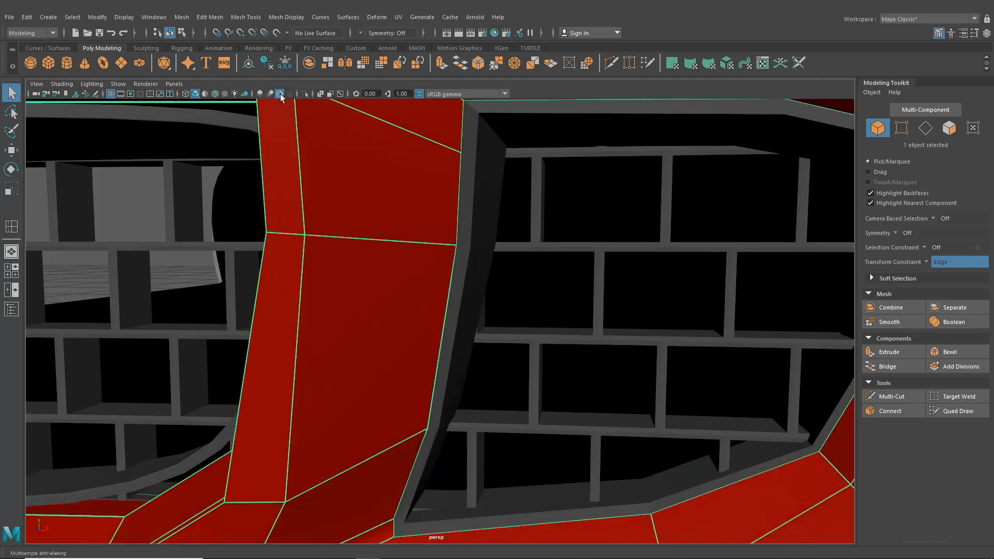
click(216, 93)
alt+middle_drag(432, 151, 370, 206)
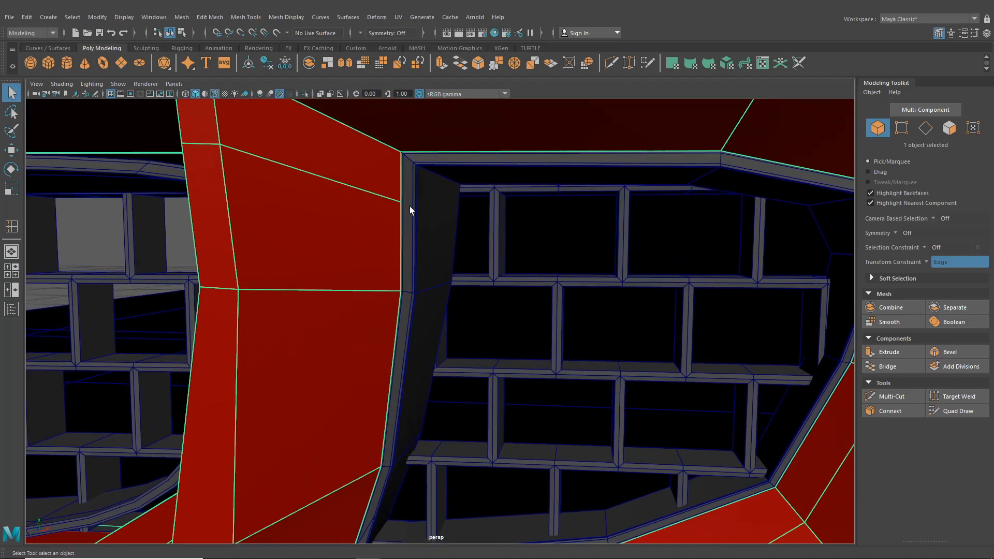
- Insert an edge loop across the small grille frame below its upper inner corner, in line with the bumper's adjoining edge
click(409, 206)
click(223, 17)
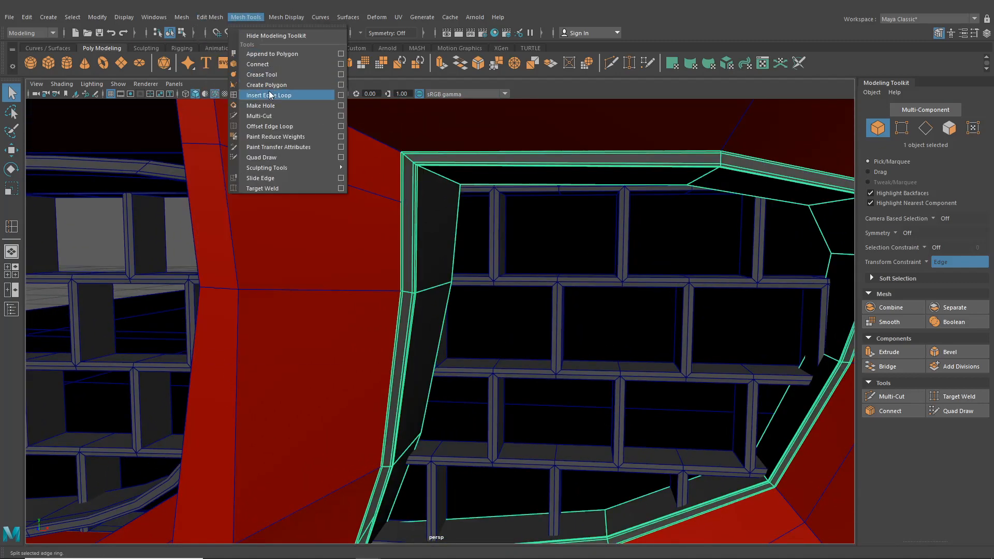
click(274, 95)
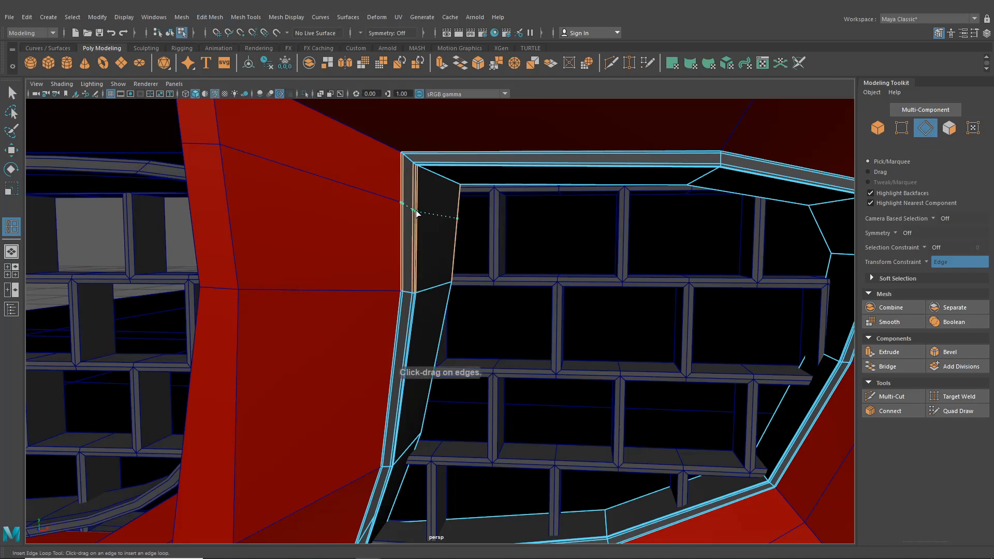
click(171, 32)
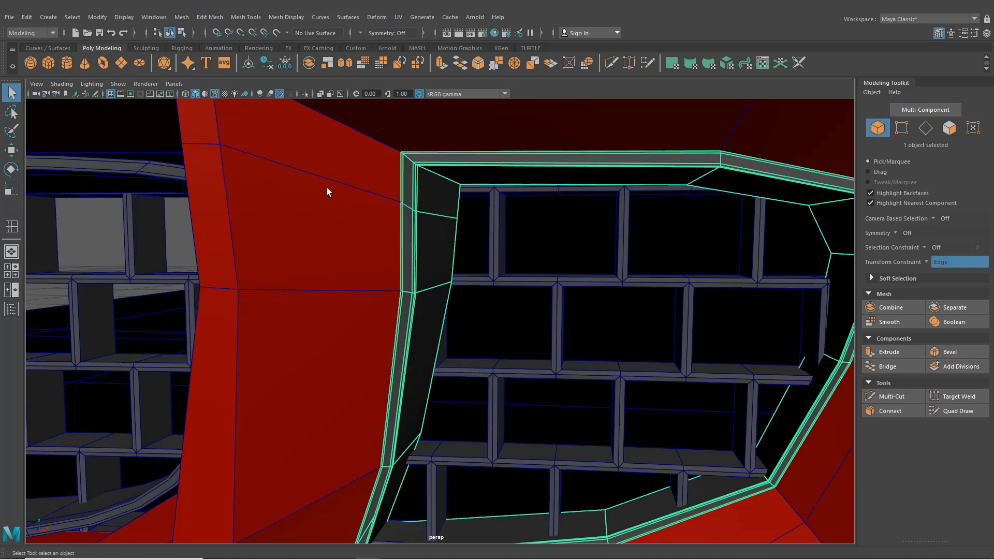
- Display the small grille frame and the bumper smoothed and hide the wireframe overlay
key(3)
scroll(335, 215, down, 5)
scroll(336, 216, down, 2)
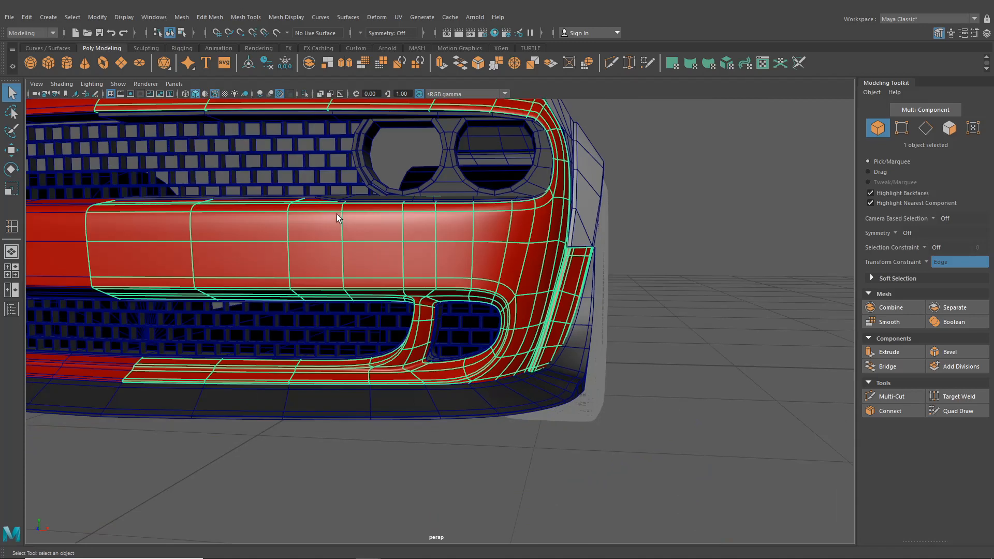
scroll(359, 227, down, 2)
click(710, 339)
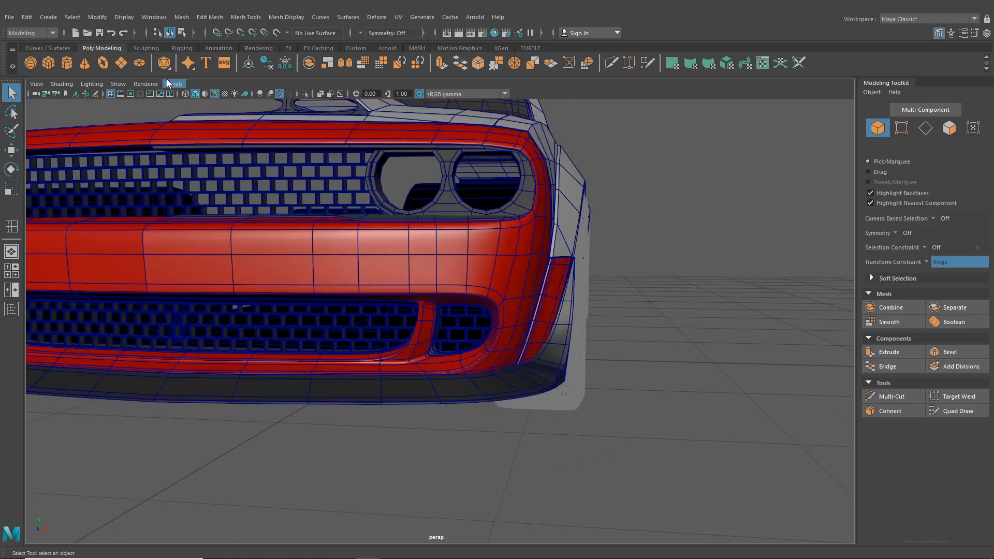
click(215, 95)
- Preview the upper grille and headlight surround smoothed and examine how it fits the bumper opening
scroll(413, 235, up, 5)
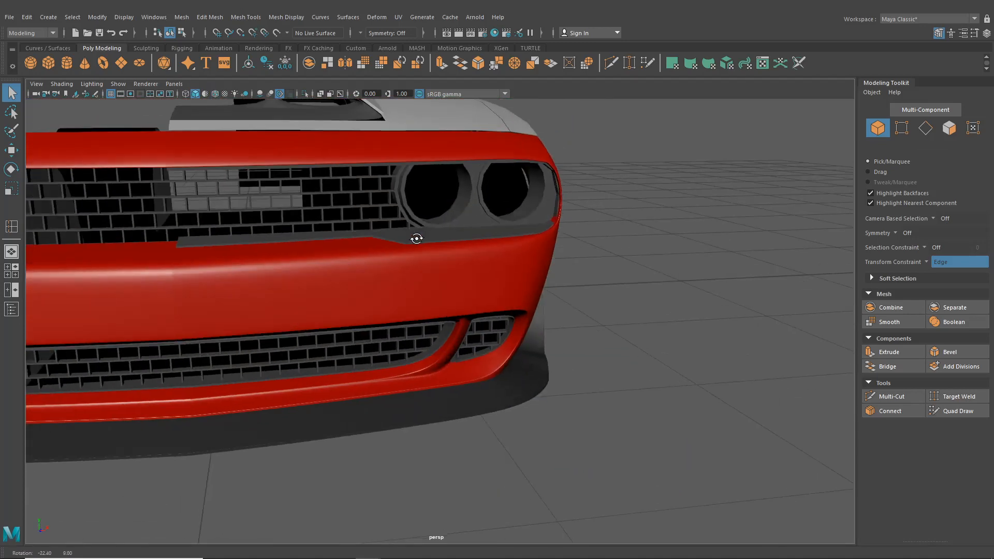
alt+drag(460, 284, 501, 349)
scroll(409, 340, up, 3)
scroll(466, 346, up, 5)
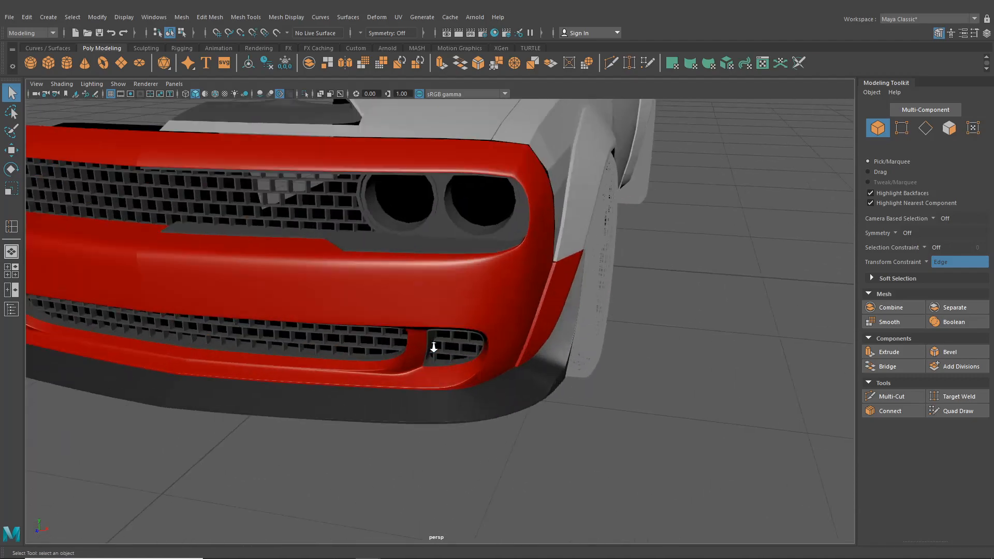
click(396, 224)
alt+middle_drag(399, 227, 487, 277)
scroll(486, 287, up, 3)
alt+drag(487, 286, 496, 276)
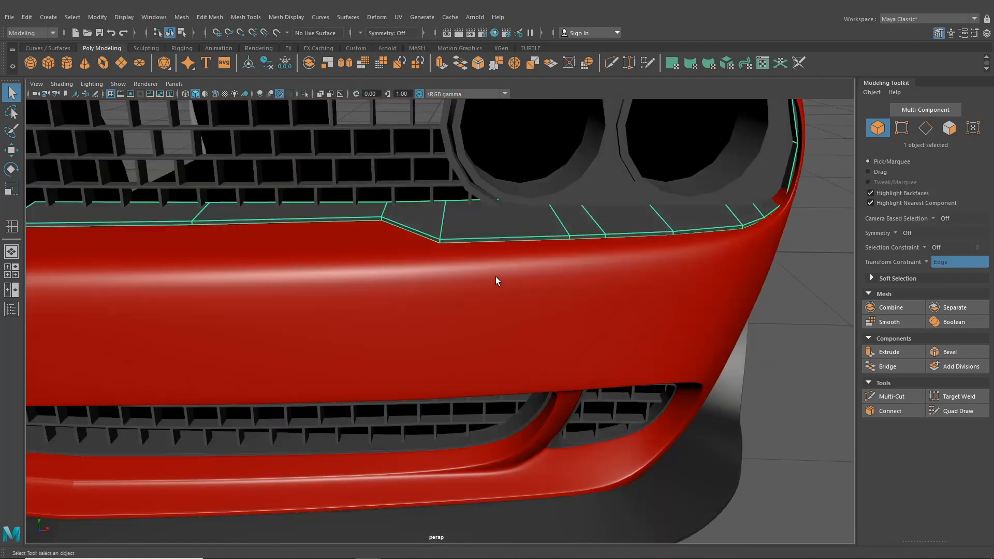
alt+middle_drag(478, 266, 379, 298)
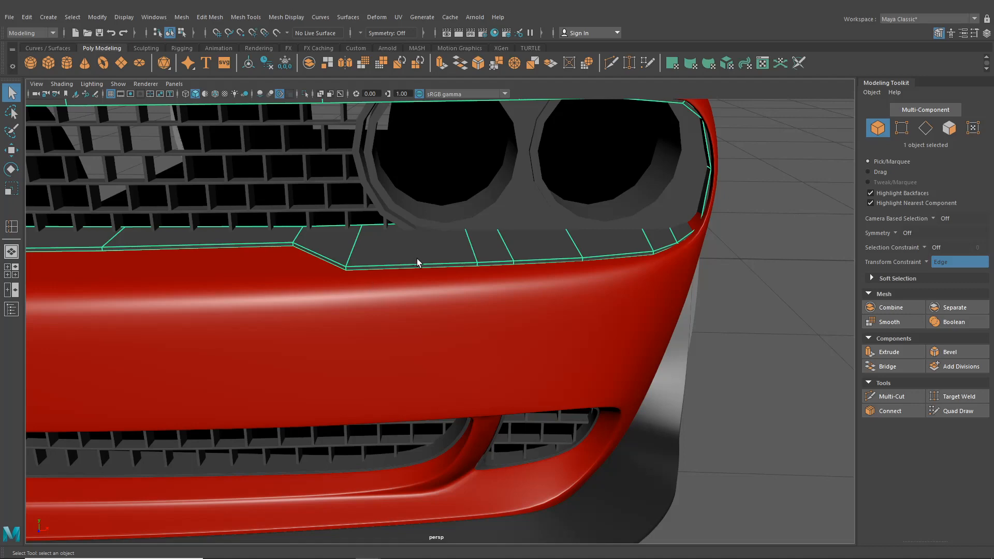
key(3)
click(806, 324)
scroll(602, 301, down, 4)
alt+drag(602, 300, 483, 142)
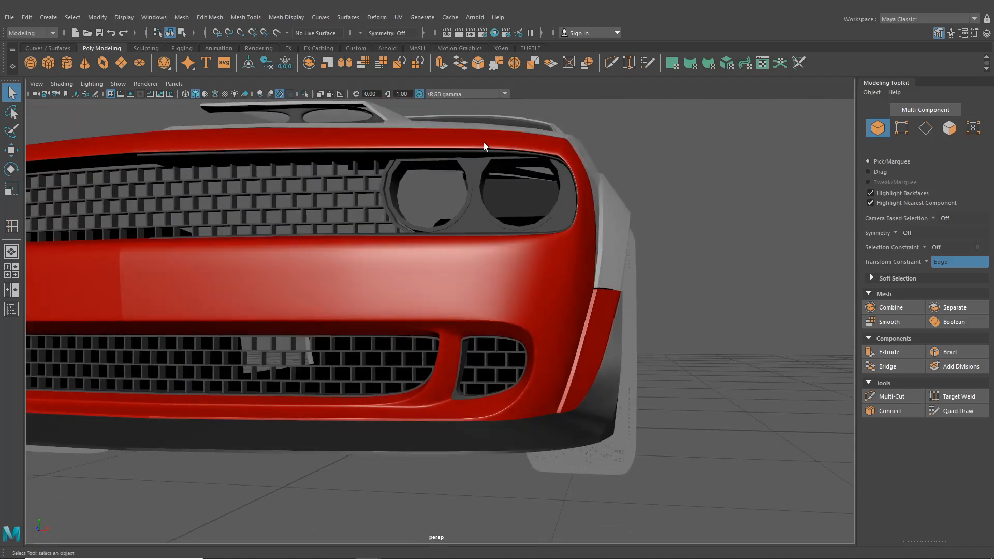
alt+drag(554, 178, 398, 228)
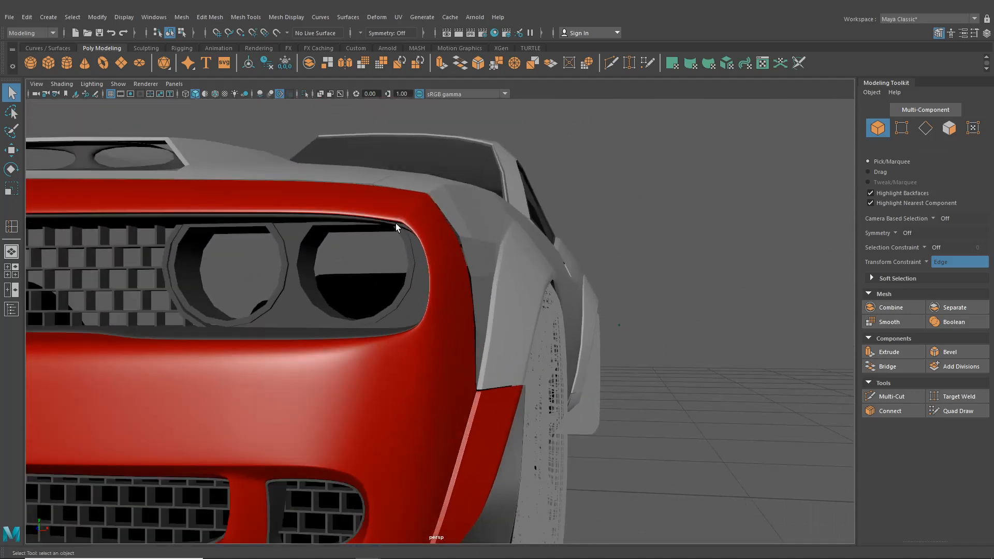
- Show the upper grille frame unsmoothed and isolate it from the rest of the car
click(396, 228)
key(1)
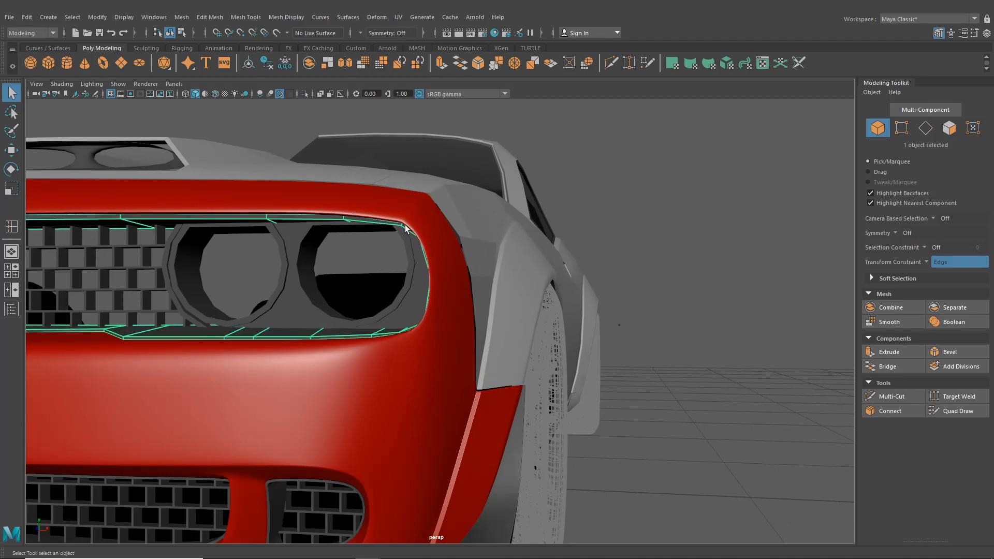
click(302, 95)
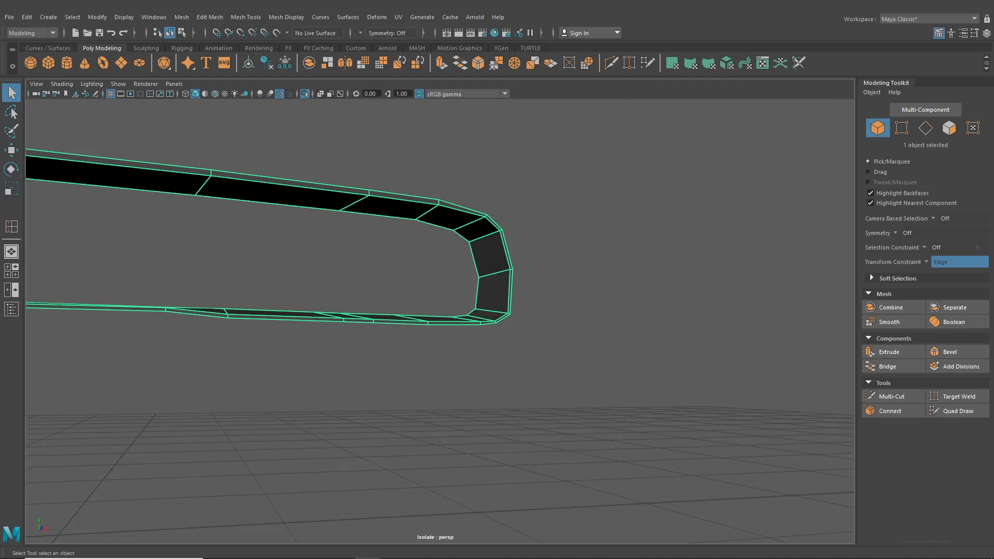
alt+drag(414, 185, 409, 176)
- Insert a supporting edge loop around the upper grille frame, close to its outer front rim
click(259, 19)
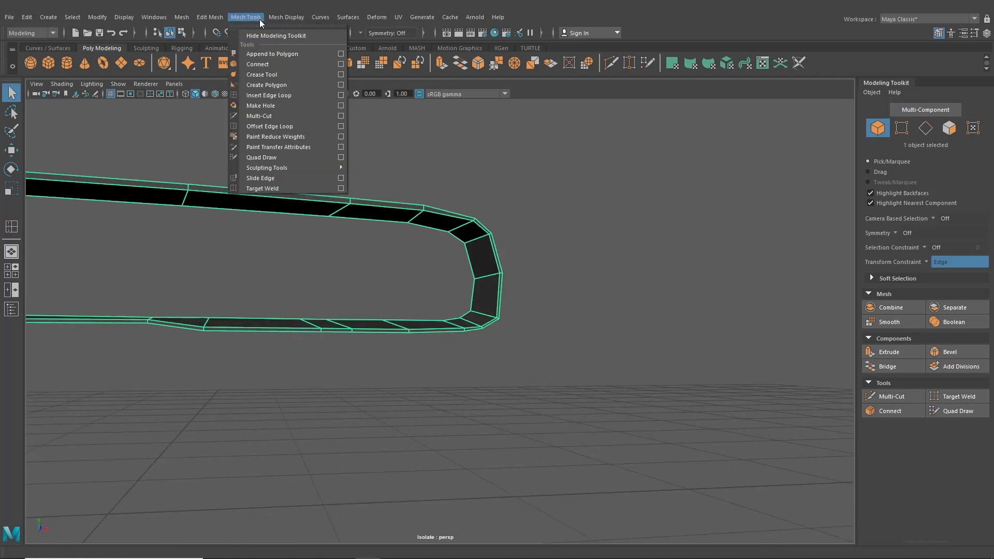
click(273, 95)
scroll(428, 290, up, 5)
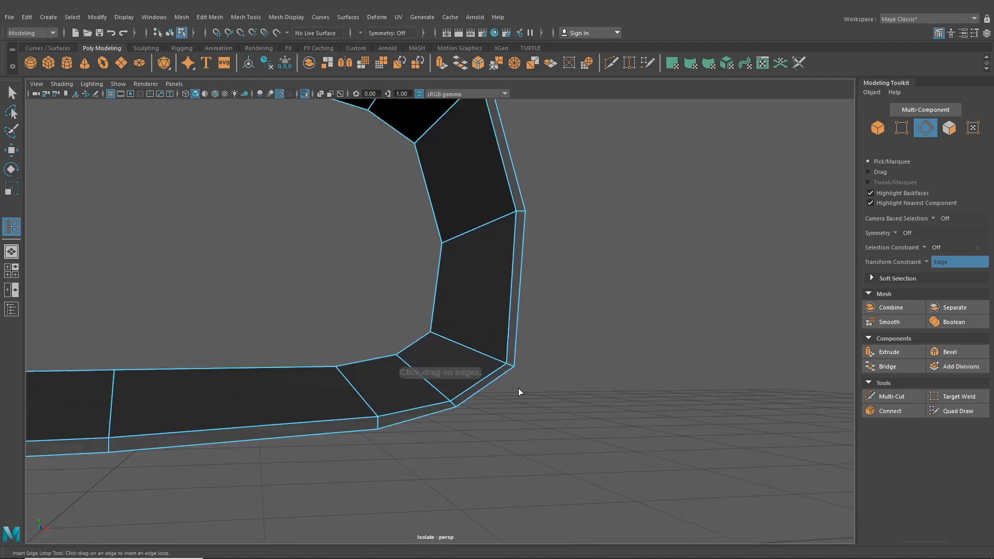
scroll(519, 392, up, 6)
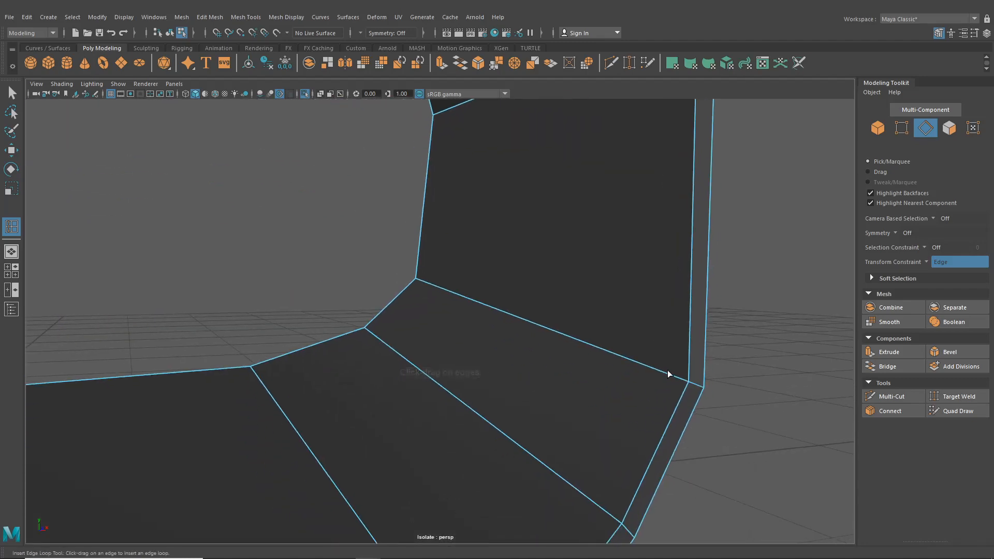
drag(688, 386, 692, 386)
scroll(699, 386, down, 10)
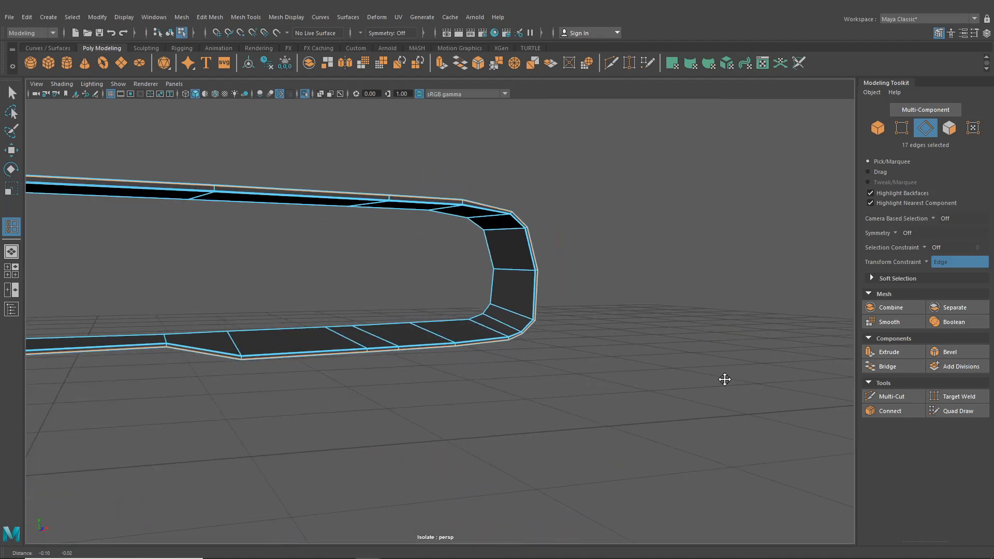
- Bring back the rest of the car and show the red bumper unsmoothed
click(302, 93)
scroll(467, 237, up, 6)
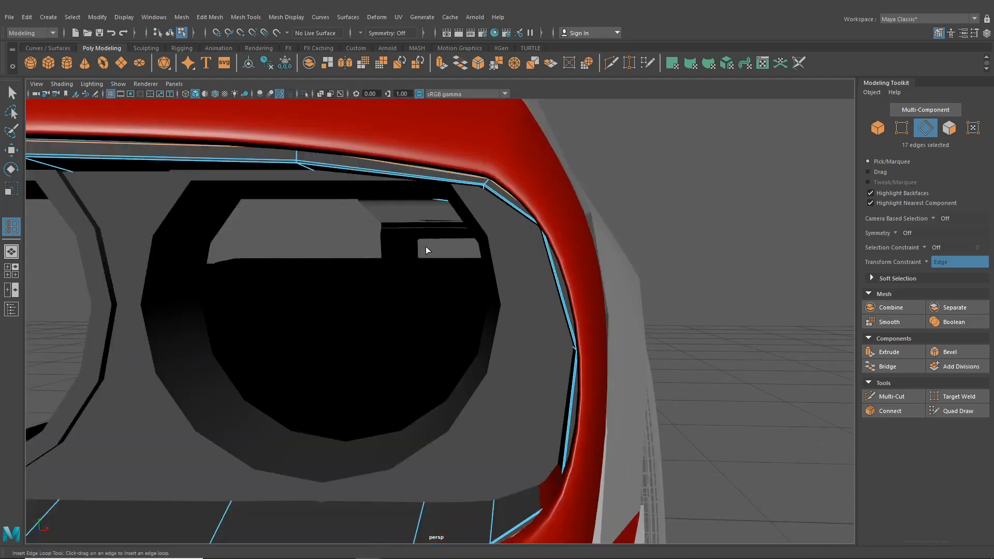
key(q)
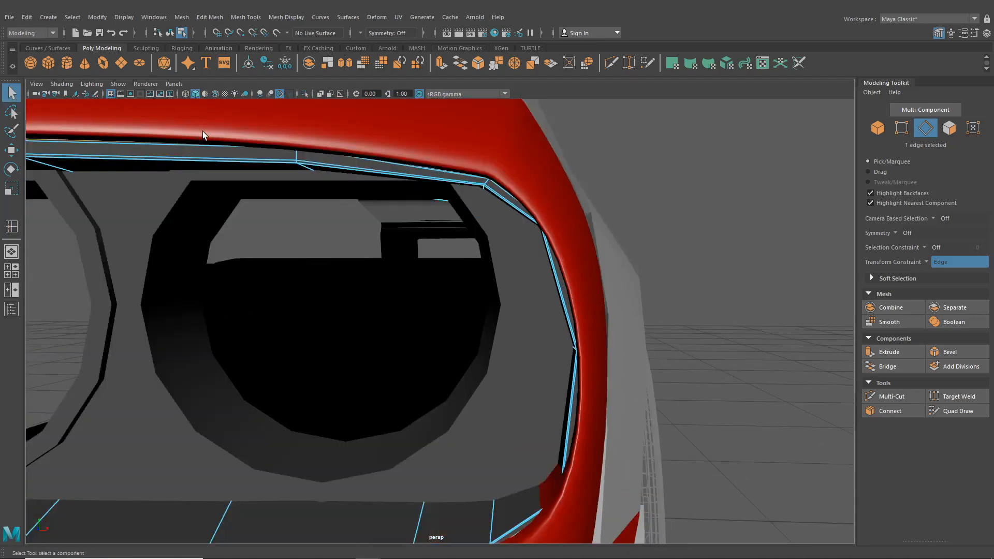
click(203, 131)
key(1)
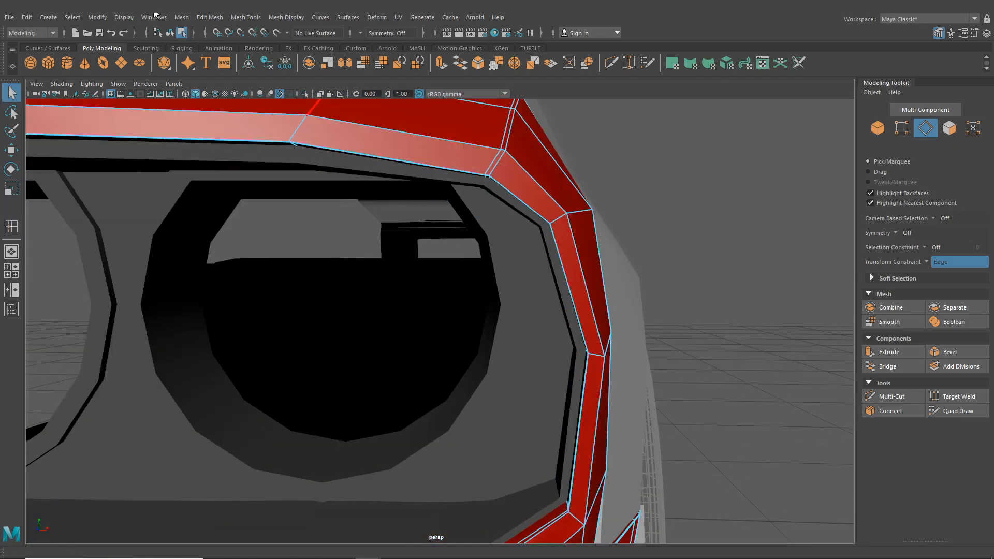
- Select the upper grille frame as an object and display wireframe on shaded
key(F8)
click(440, 177)
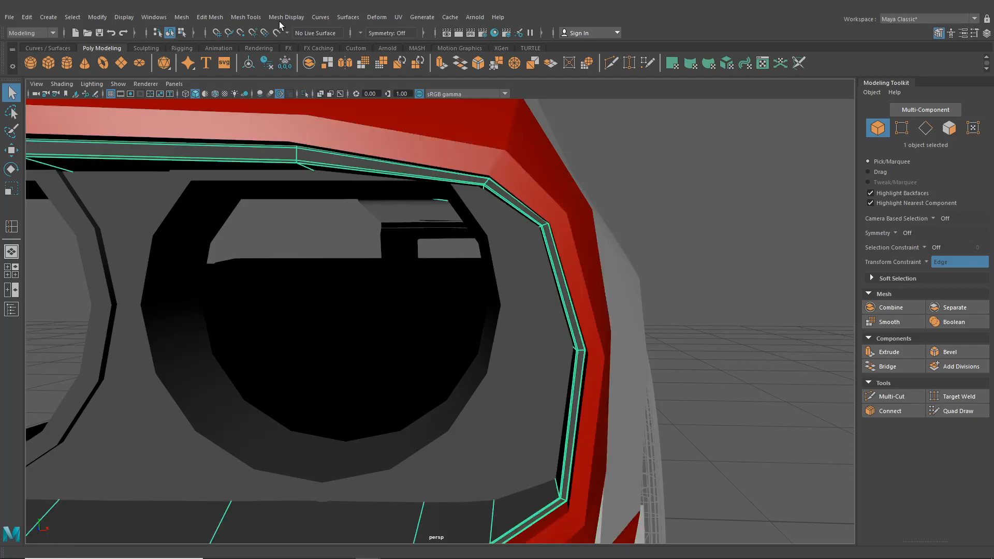
click(242, 17)
click(240, 19)
key(F10)
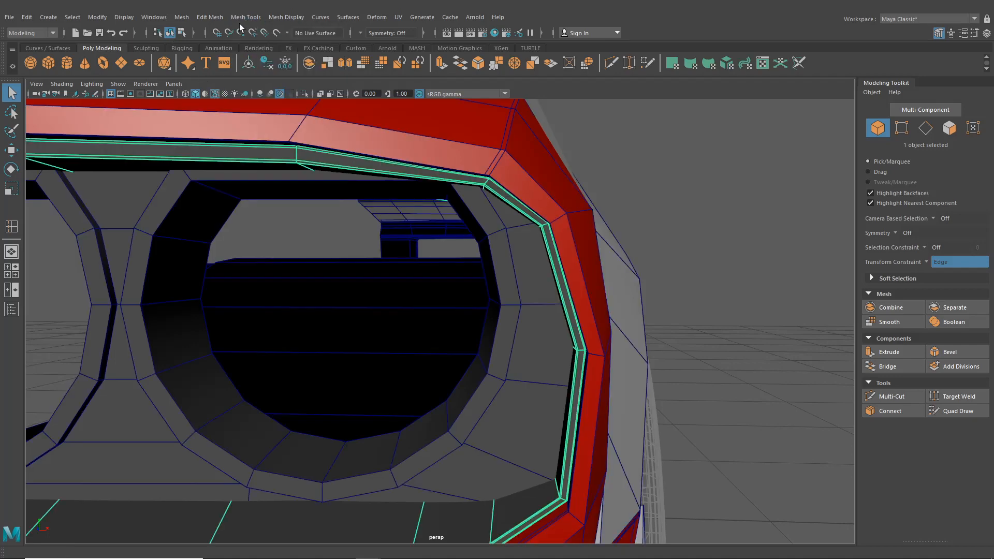
- Insert edge loops across the upper grille frame beside both corners of the slanted step in its lower edge
click(240, 18)
click(269, 95)
alt+middle_drag(443, 117, 389, 200)
alt+right_drag(389, 200, 413, 240)
click(409, 173)
alt+right_drag(409, 173, 390, 273)
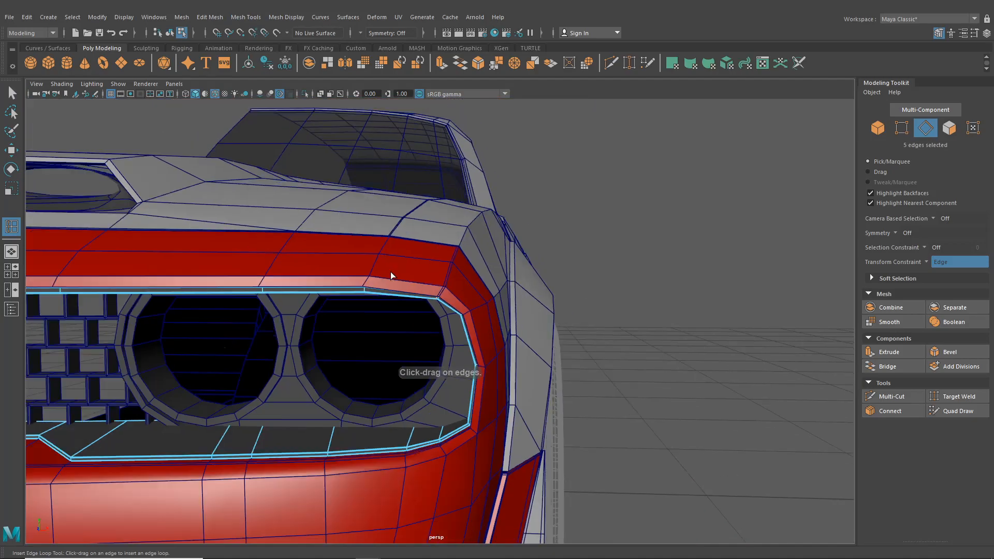
alt+middle_drag(390, 273, 616, 189)
alt+drag(617, 189, 576, 289)
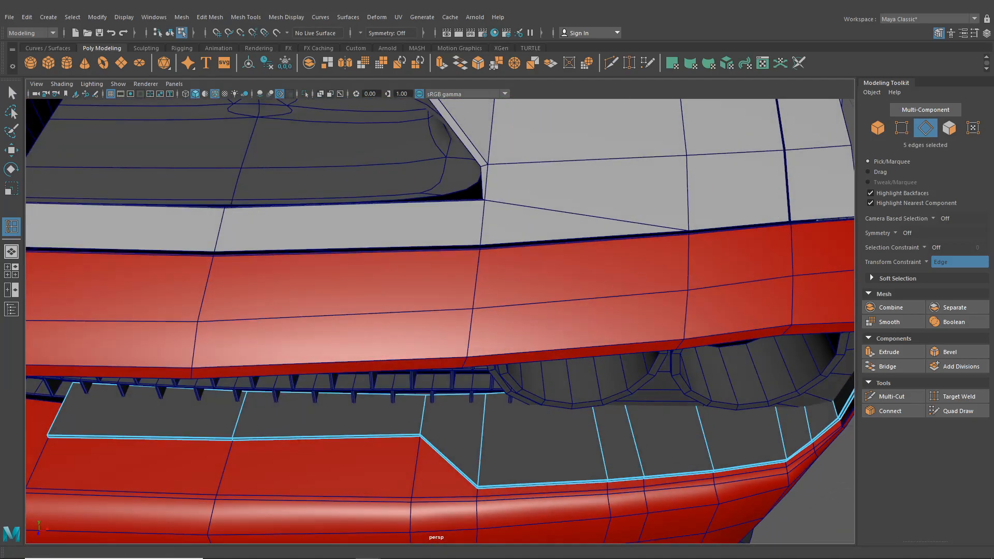
alt+middle_drag(382, 415, 388, 343)
alt+right_drag(389, 344, 406, 382)
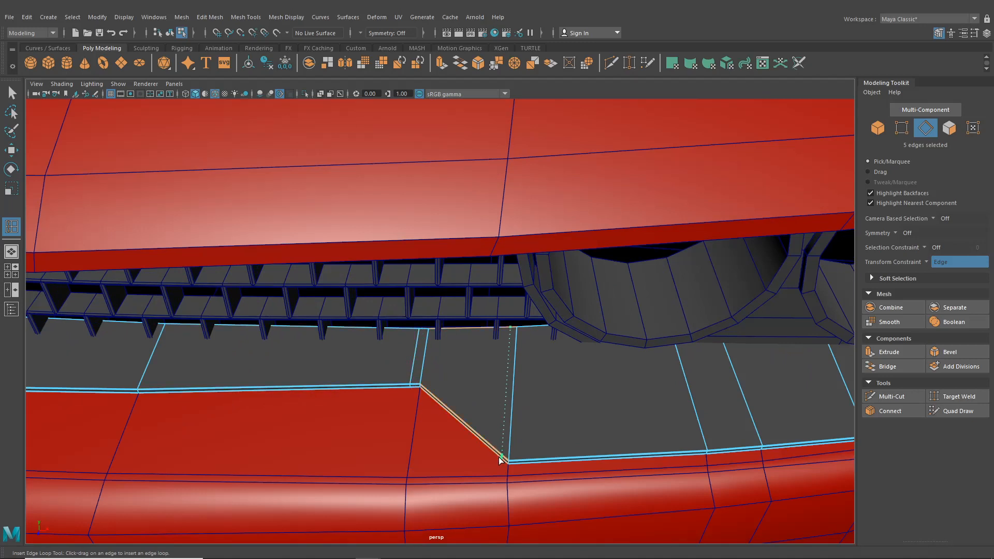
click(499, 459)
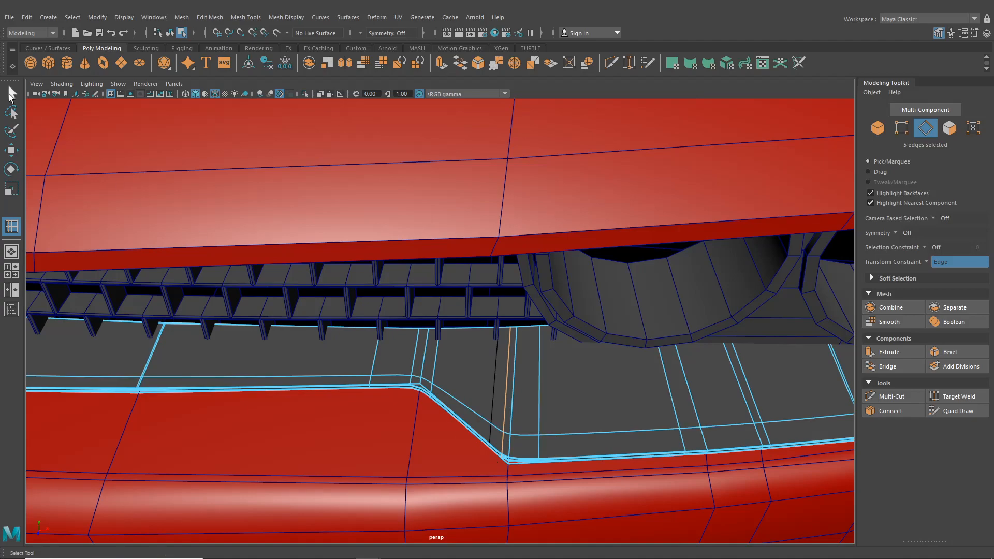
- Return to object selection, deselect the grille frame and hide the wireframe overlay
key(q)
click(169, 33)
alt+drag(392, 374, 498, 433)
scroll(498, 433, down, 5)
click(643, 438)
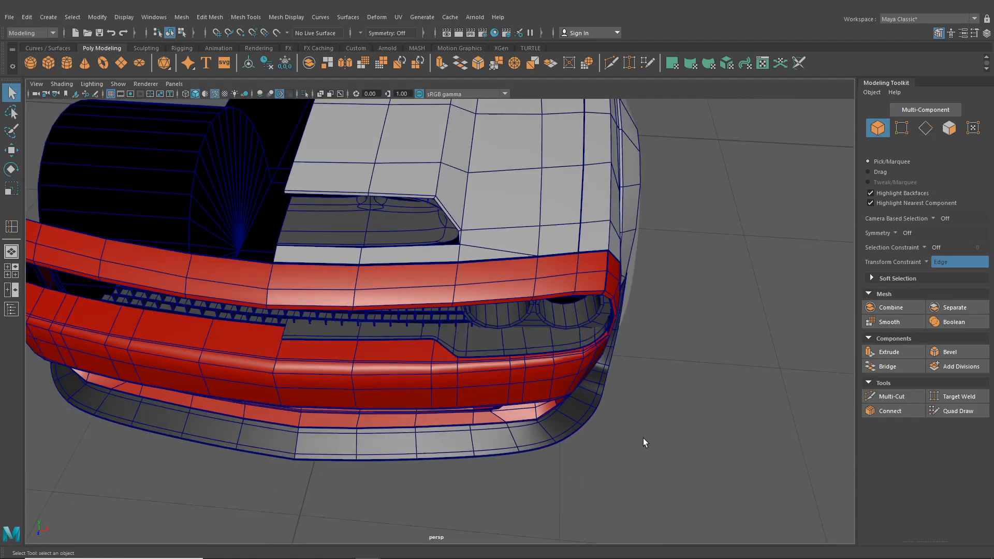
scroll(643, 438, up, 5)
alt+drag(611, 409, 381, 468)
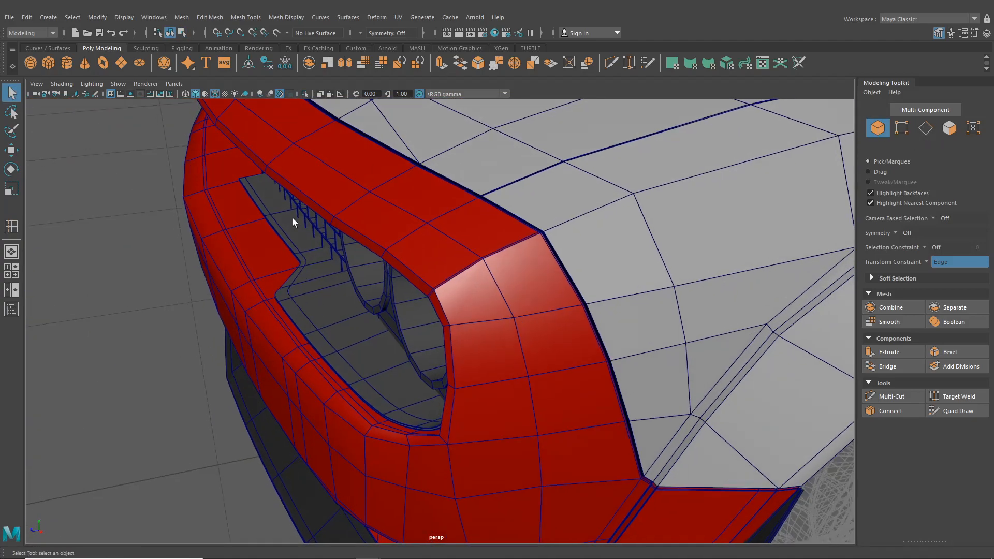
click(215, 94)
mouse_move(243, 197)
alt+mouse_down()
mouse_move(305, 321)
mouse_move(446, 295)
mouse_move(380, 326)
mouse_move(429, 290)
mouse_move(493, 316)
alt+mouse_up()
- Combine the upper grille frame and the two headlight surround pieces into one mesh
click(492, 308)
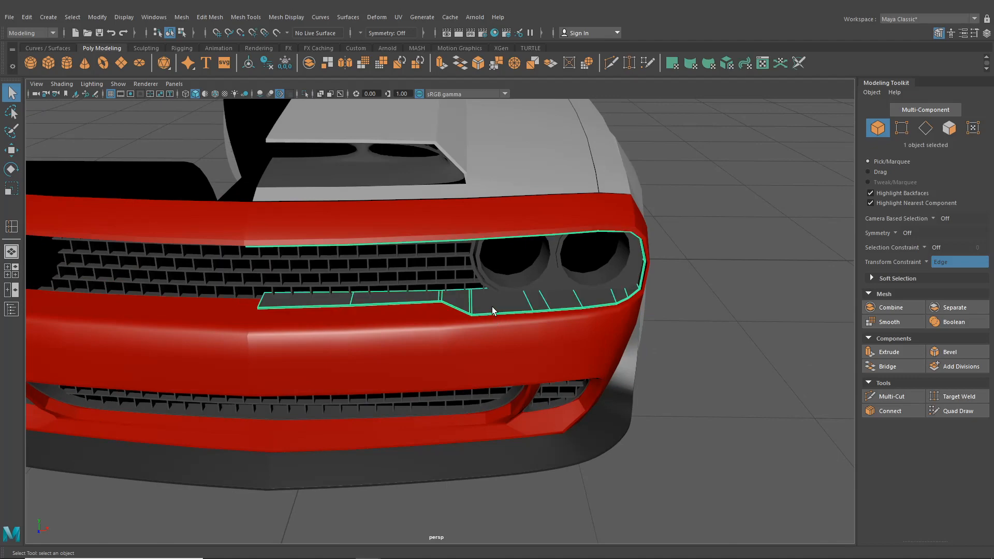
click(482, 281)
alt+drag(482, 281, 423, 276)
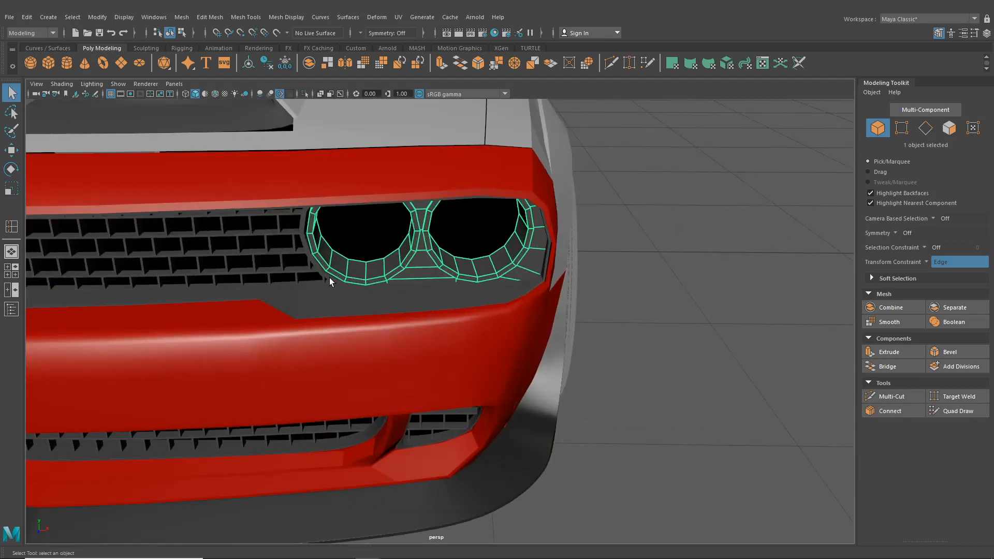
click(343, 287)
shift+click(402, 282)
shift+click(331, 298)
click(188, 20)
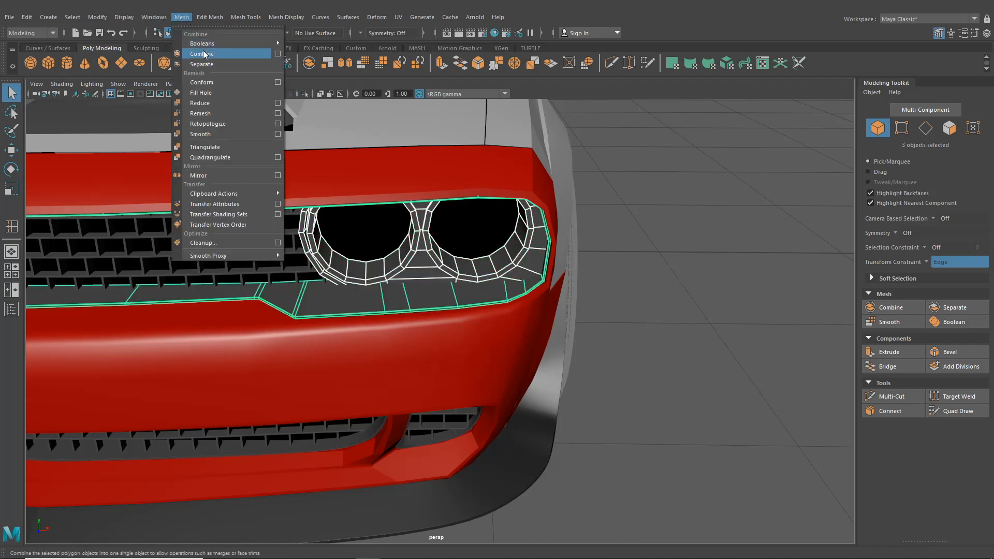
click(205, 49)
- Separate the combined grille and headlight mesh back into individual pieces
click(199, 19)
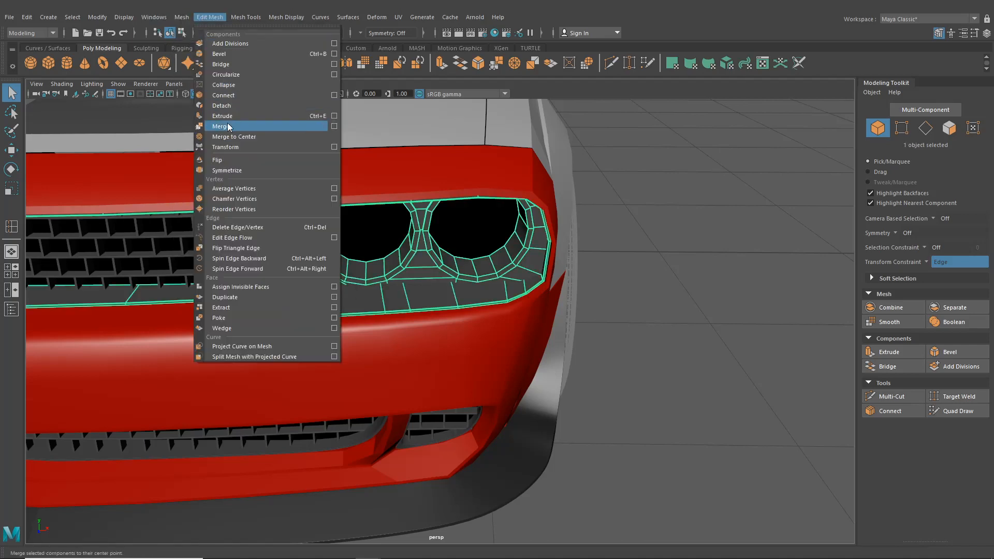
mouse_move(181, 17)
click(200, 64)
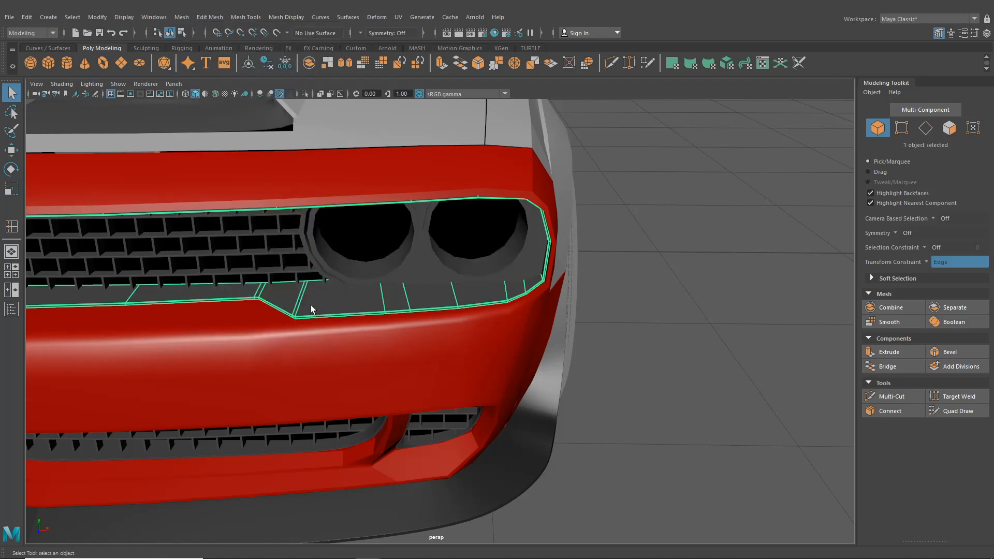
- Mirror the upper grille frame to the other half of the car with Duplicate Special
alt+drag(310, 305, 432, 256)
click(73, 17)
mouse_move(23, 21)
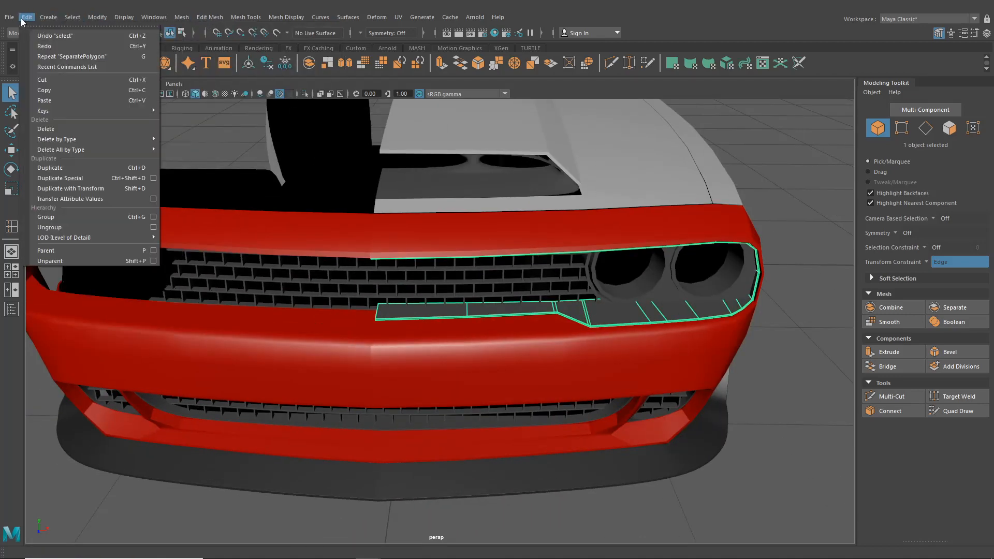
click(82, 178)
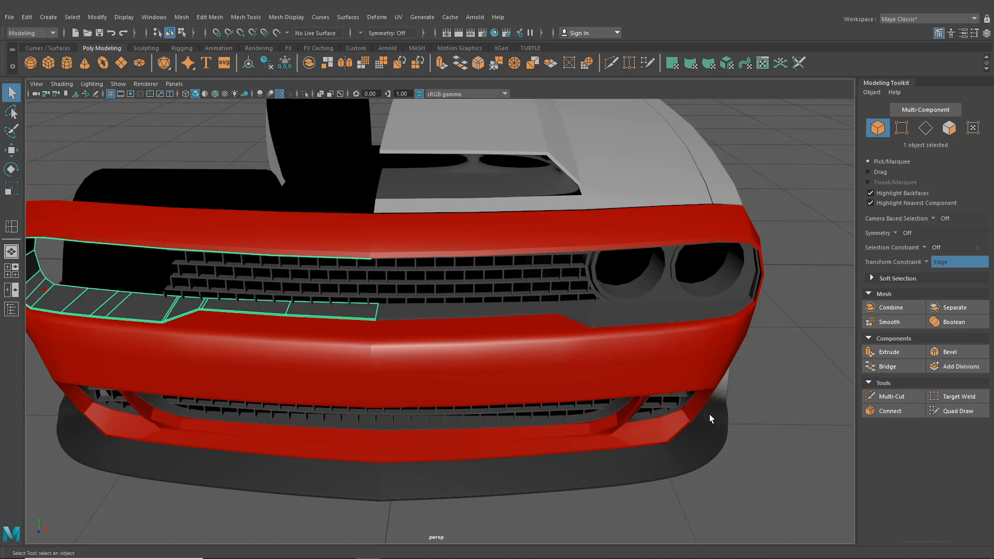
- Examine the bumper, the lower grille frames and the whole front end from several angles
click(642, 321)
click(623, 350)
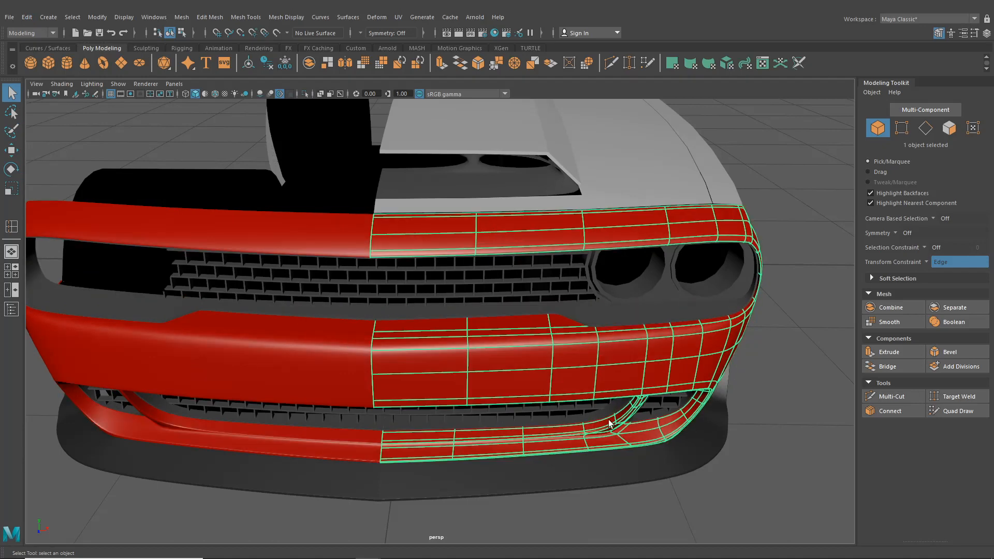
click(611, 414)
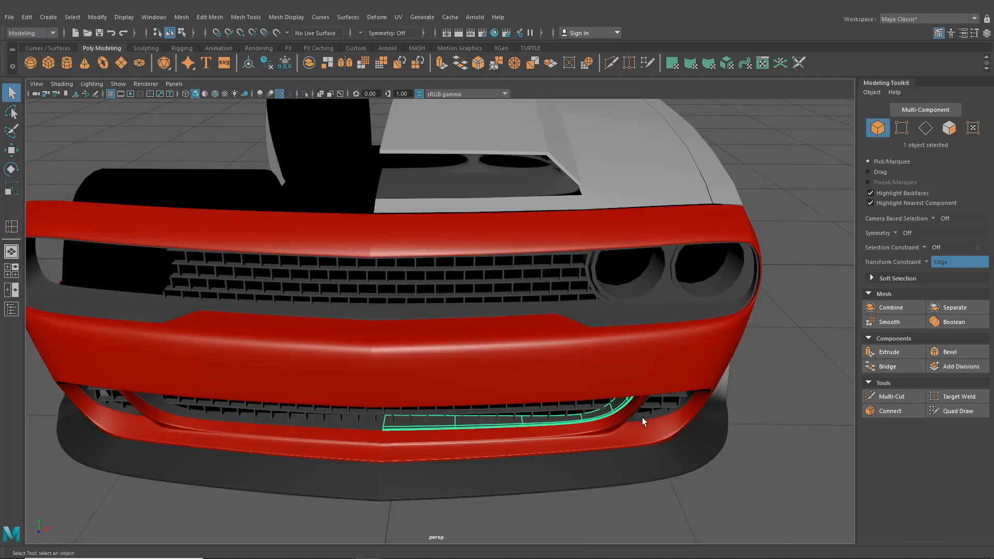
click(643, 418)
click(752, 440)
scroll(722, 364, down, 5)
alt+drag(651, 338, 462, 347)
scroll(588, 333, up, 4)
scroll(586, 338, down, 3)
scroll(494, 336, up, 3)
alt+drag(461, 301, 492, 290)
alt+middle_drag(491, 290, 462, 295)
alt+drag(463, 295, 445, 336)
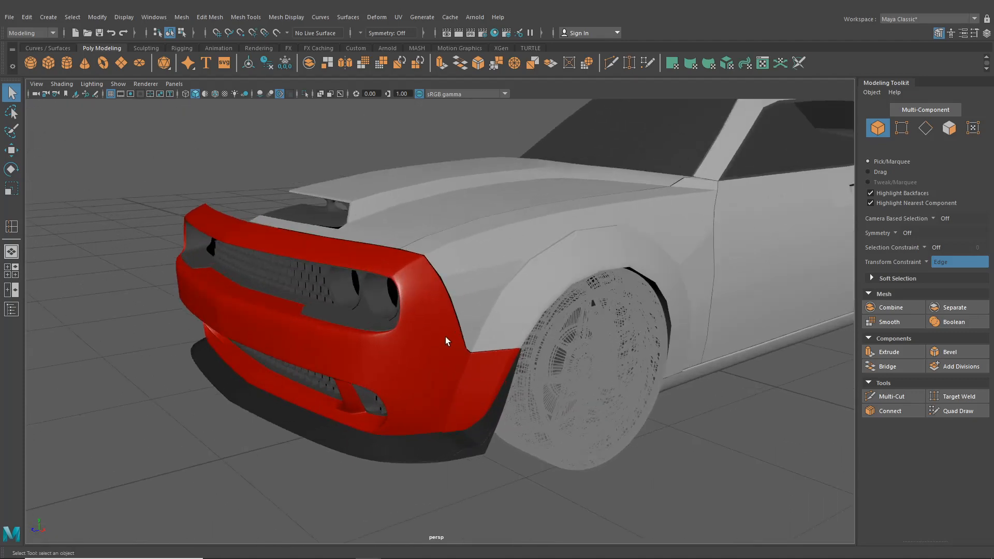
- Mirror the front fender to the opposite side of the car with Duplicate Special
click(492, 299)
alt+drag(494, 303, 305, 280)
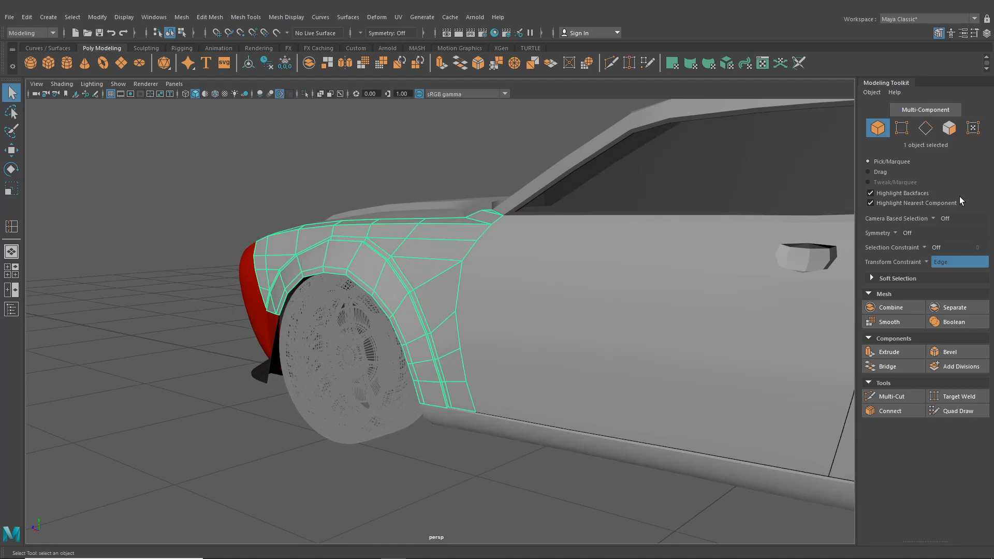
alt+drag(603, 297, 486, 287)
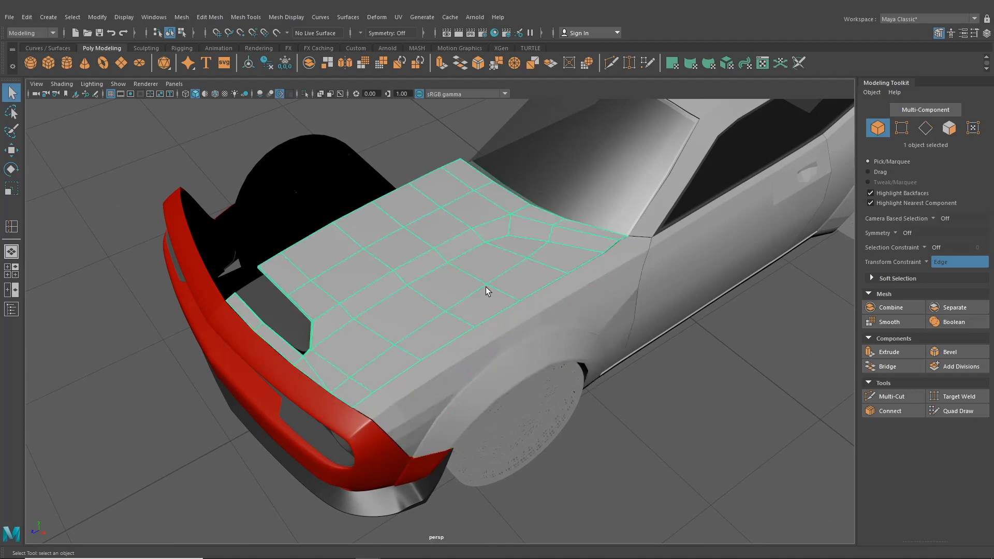
click(446, 366)
alt+drag(445, 366, 427, 330)
click(11, 150)
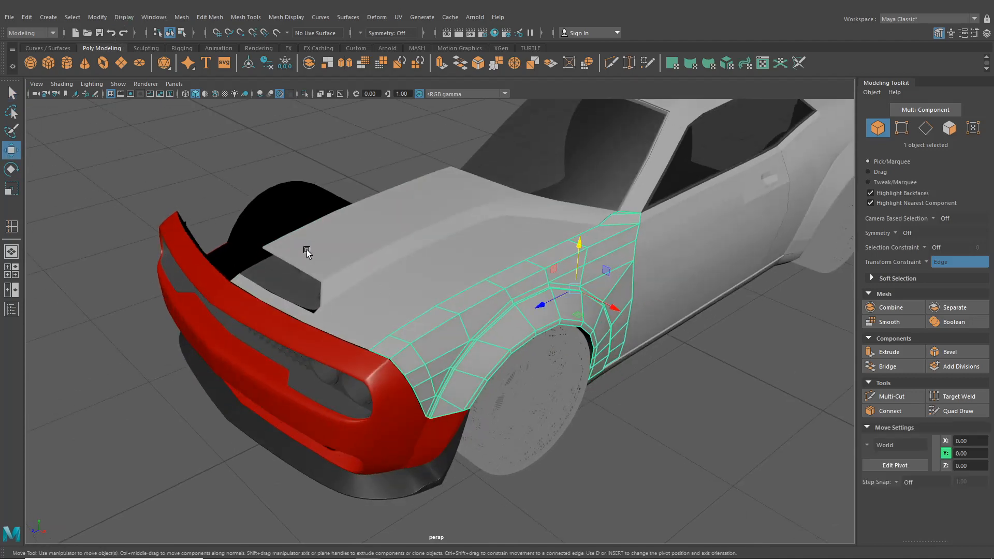
alt+drag(308, 249, 375, 242)
click(26, 20)
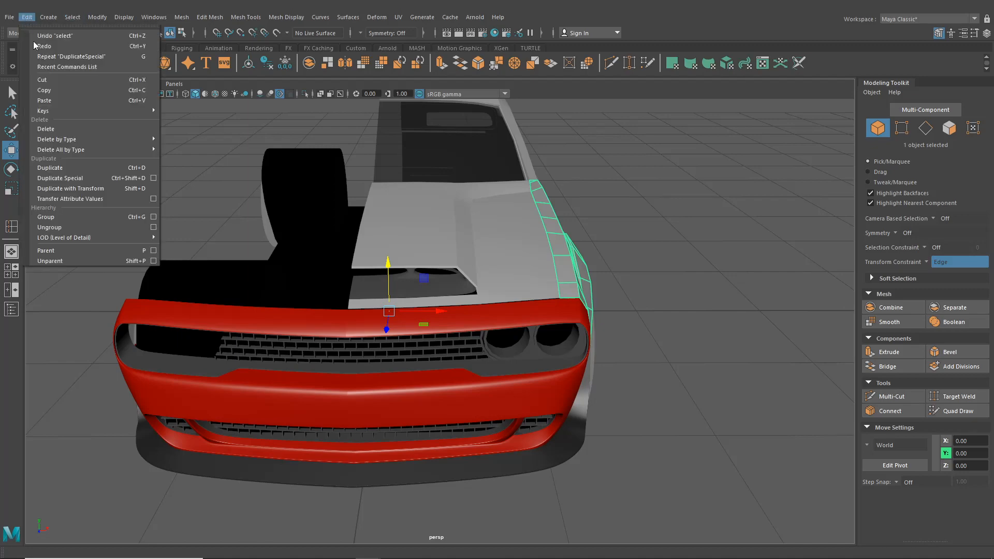
click(82, 179)
- Isolate the original front fender and switch to edge selection at its wheel arch
alt+drag(296, 252, 558, 396)
alt+drag(656, 456, 437, 285)
click(408, 236)
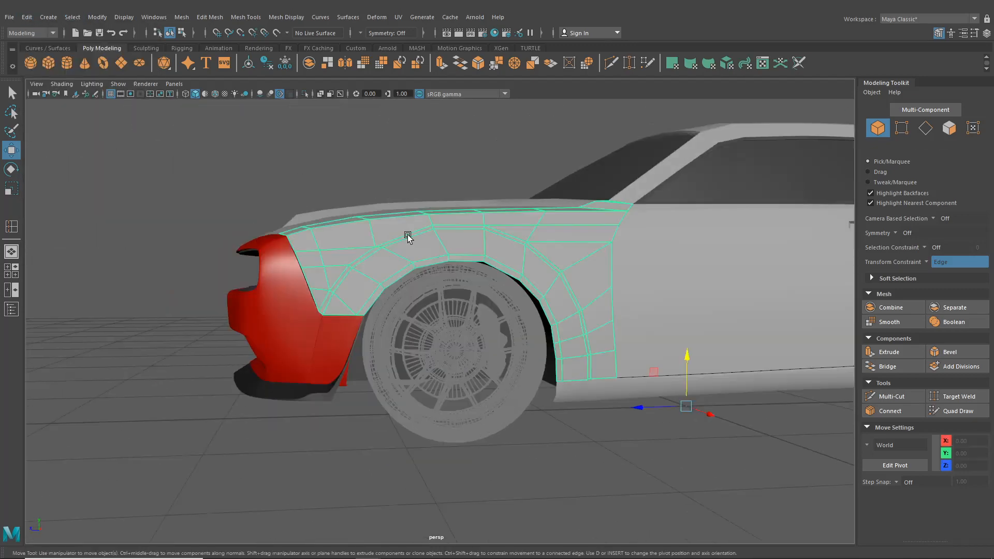
click(305, 94)
alt+drag(409, 244, 503, 262)
right_drag(501, 249, 498, 232)
alt+drag(520, 318, 529, 310)
scroll(497, 319, up, 5)
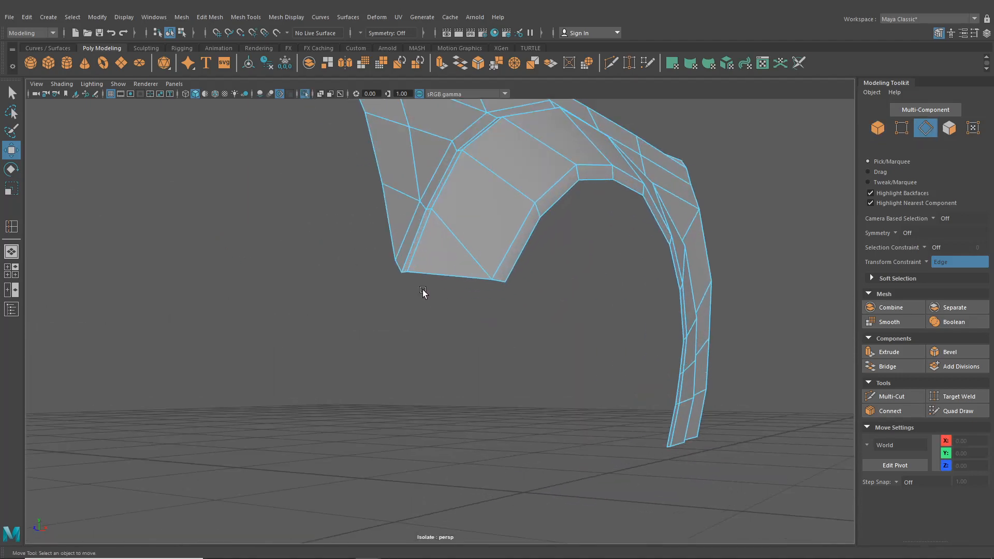
- Select the fender's border edges along the front lower end and around the wheel arch opening down to its rear end
click(484, 282)
shift+click(516, 270)
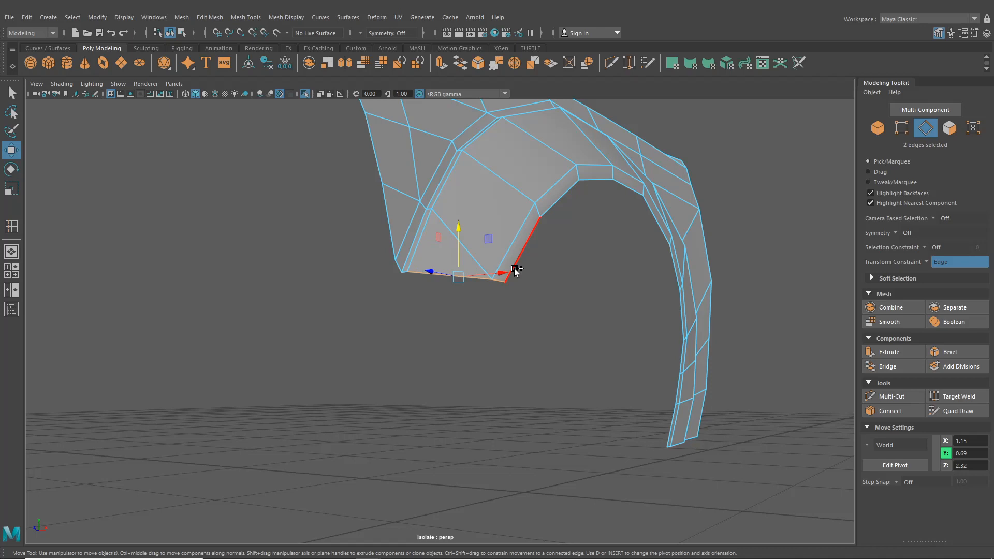
shift+click(550, 206)
shift+click(597, 181)
shift+click(628, 187)
shift+click(644, 218)
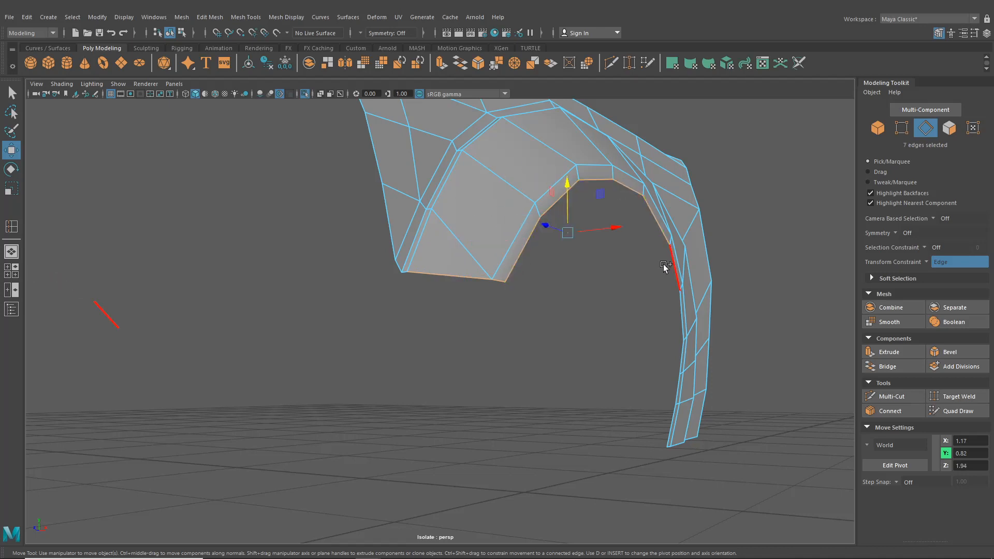
shift+click(673, 267)
shift+click(684, 319)
shift+click(681, 357)
shift+click(677, 388)
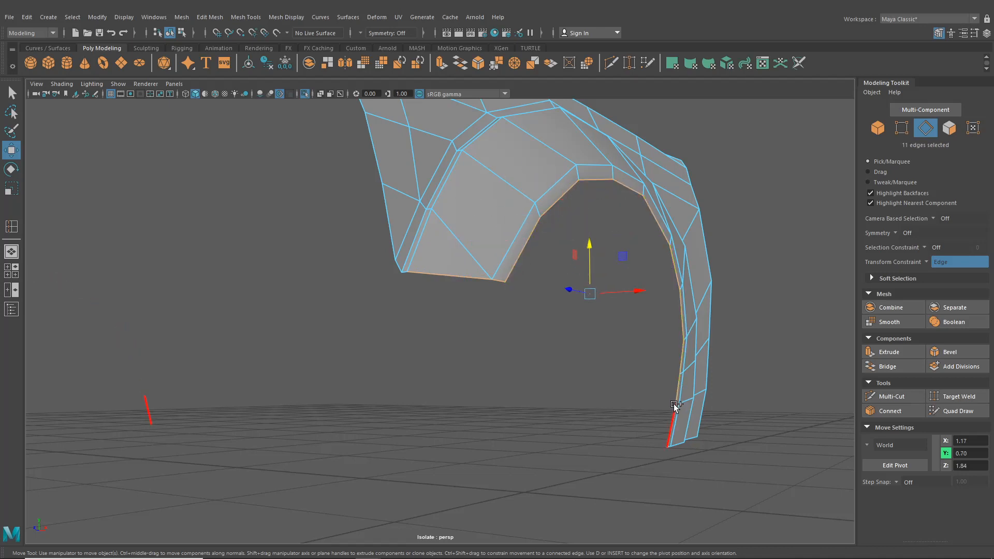
shift+click(674, 412)
shift+click(671, 456)
shift+click(678, 454)
alt+drag(680, 461, 530, 471)
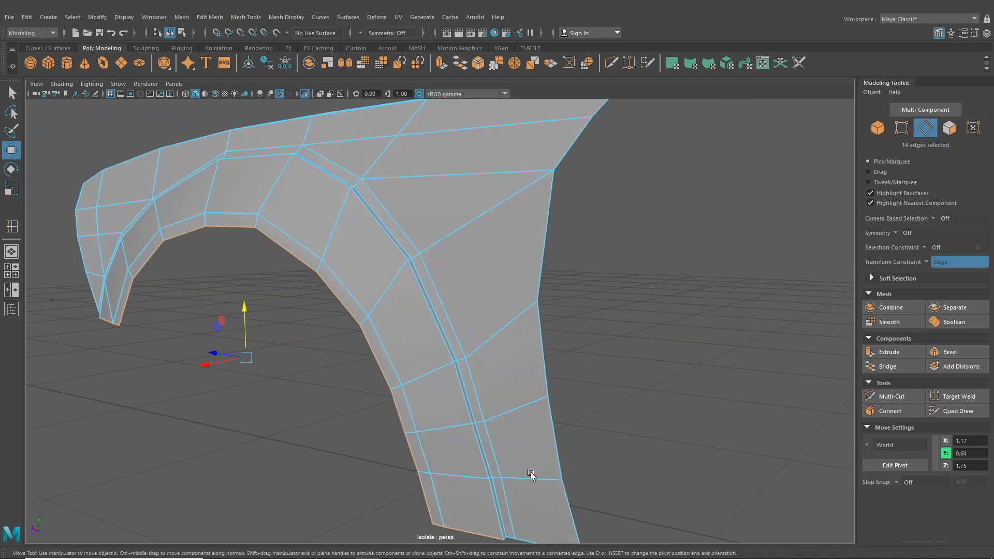
- Add the rear lower end, the rear side and the front side border edges of the fender to the selection
alt+middle_drag(530, 471, 471, 372)
scroll(421, 395, up, 2)
shift+click(440, 427)
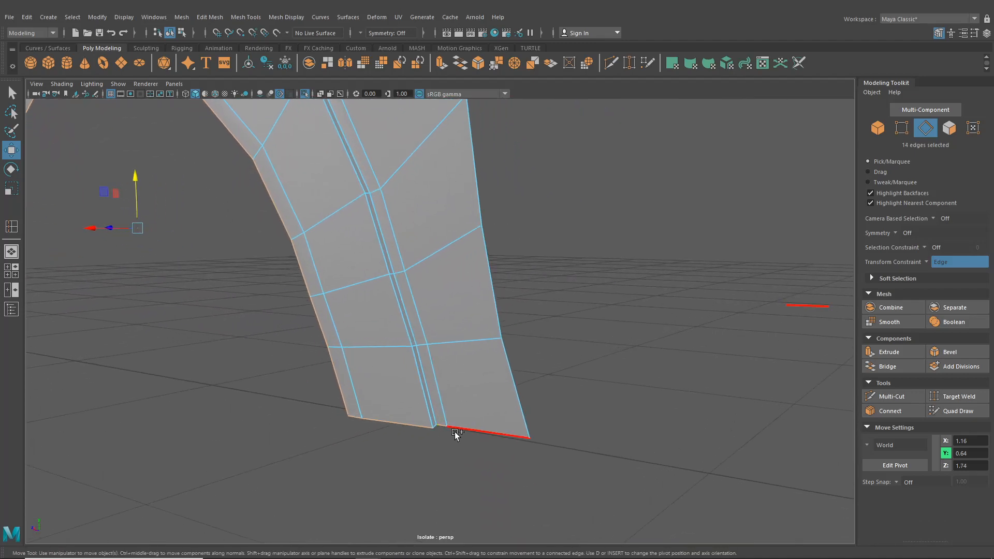
shift+click(458, 431)
shift+click(482, 209)
scroll(483, 208, down, 3)
alt+middle_drag(487, 228, 505, 334)
shift+click(488, 278)
alt+drag(552, 282, 510, 299)
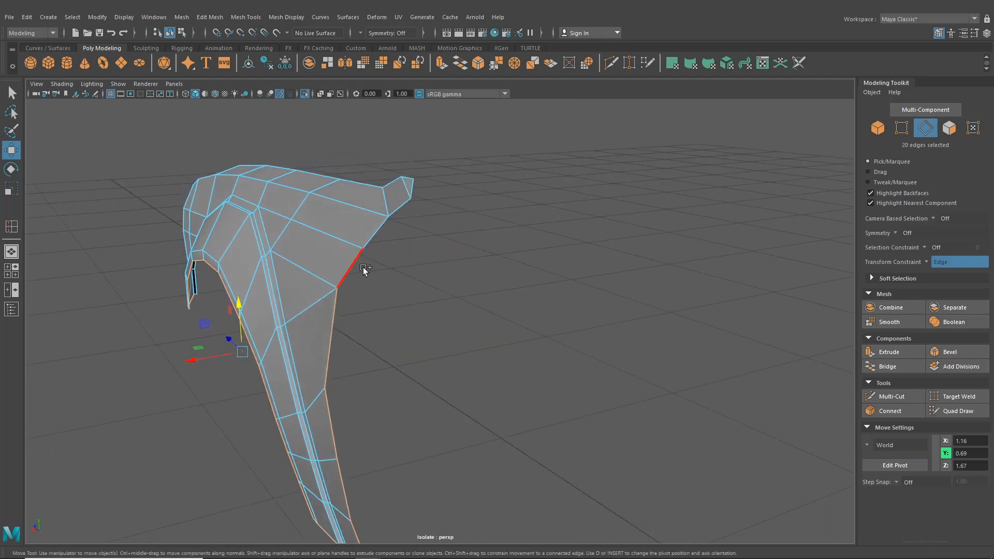
shift+click(397, 212)
alt+drag(396, 212, 580, 264)
alt+middle_drag(492, 379, 451, 330)
alt+right_drag(451, 330, 497, 448)
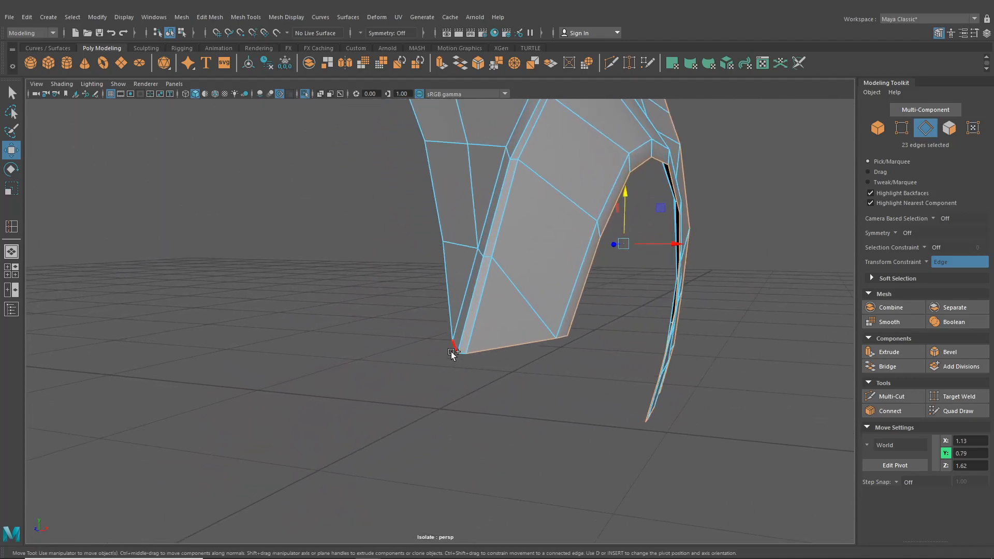
shift+click(435, 219)
alt+drag(435, 219, 470, 288)
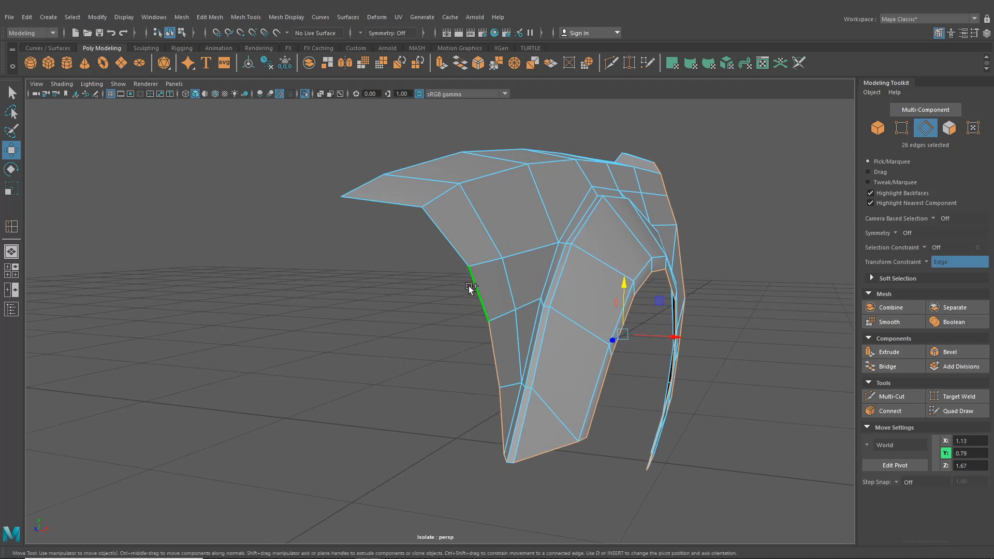
shift+click(450, 254)
- Extrude the selected fender border edges inward as a narrow rim and return to object selection
key(ctrl+e)
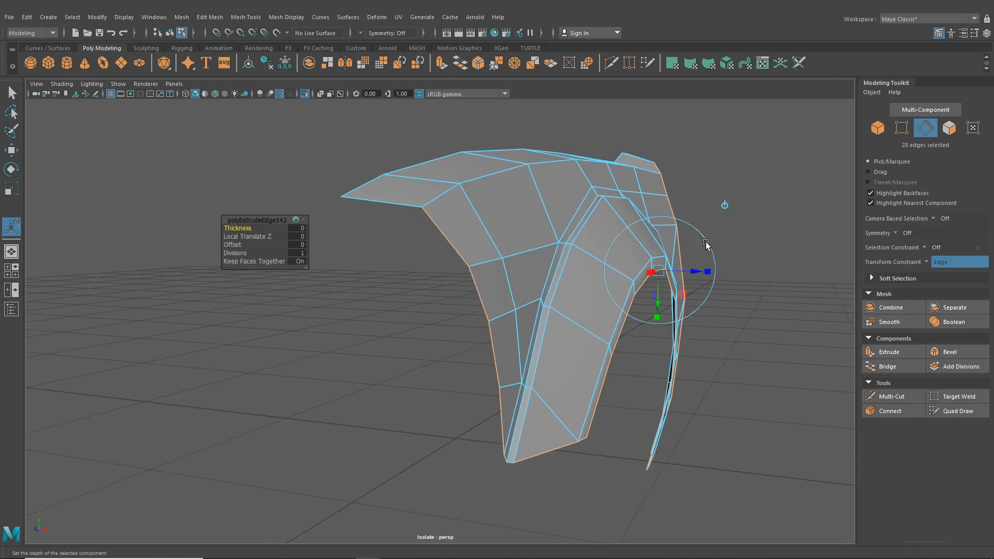
click(684, 271)
drag(656, 338, 651, 337)
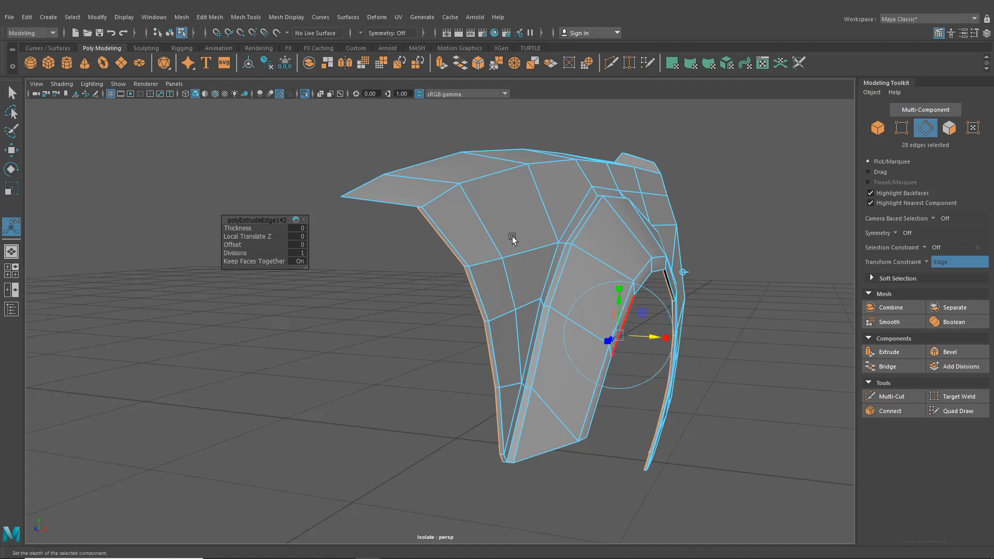
click(304, 93)
alt+drag(468, 292, 420, 314)
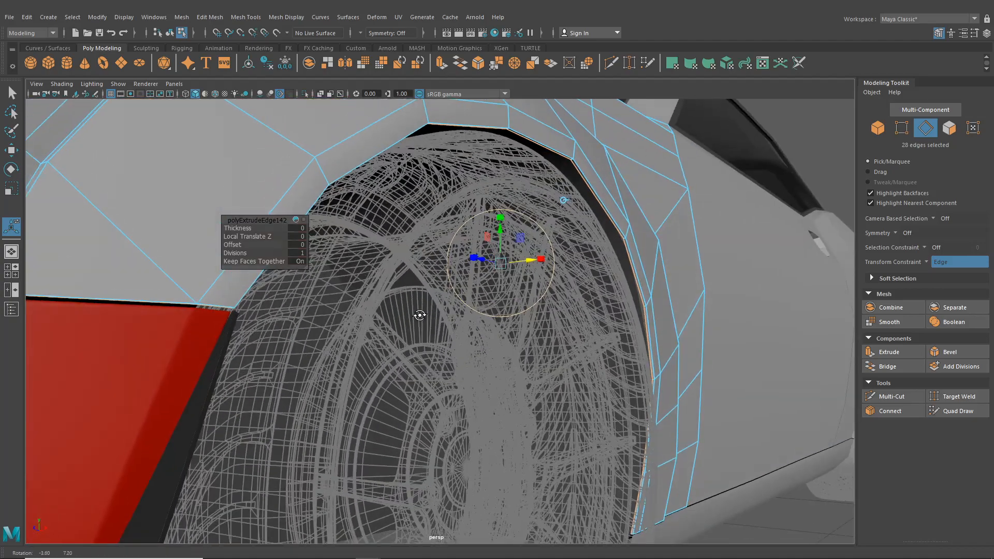
drag(526, 261, 526, 264)
click(169, 33)
alt+drag(538, 325, 567, 332)
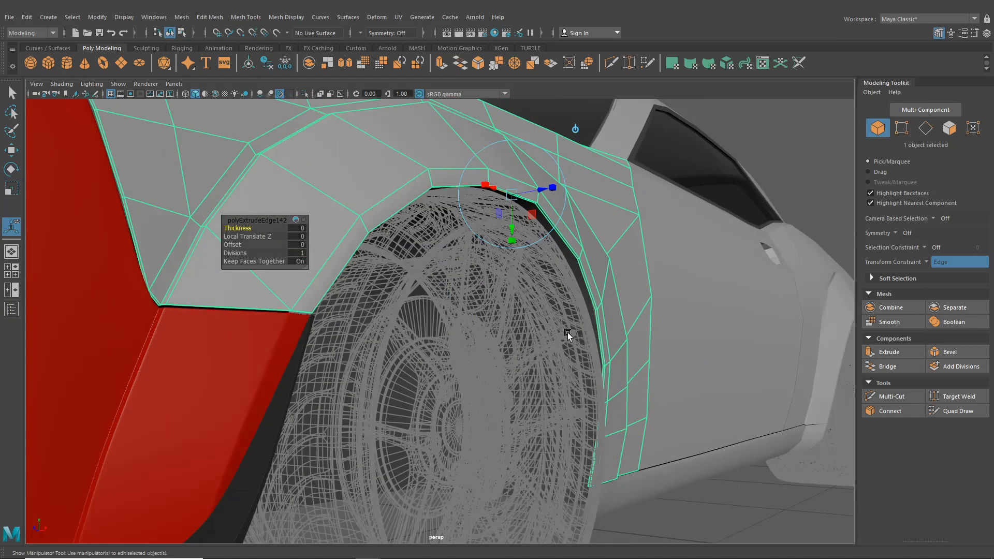
- Isolate the fender, adjust the rim vertices at the wheel arch's lower corner, and set Transform Constraint to Off
click(304, 93)
alt+drag(352, 266, 412, 207)
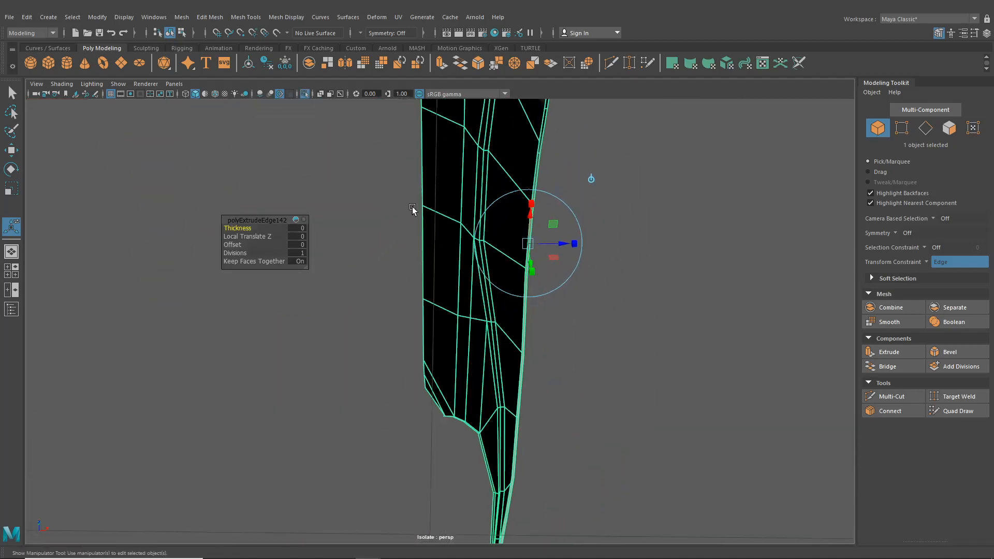
alt+middle_drag(407, 234, 352, 417)
alt+drag(353, 417, 362, 371)
alt+middle_drag(362, 371, 382, 365)
alt+drag(381, 364, 361, 333)
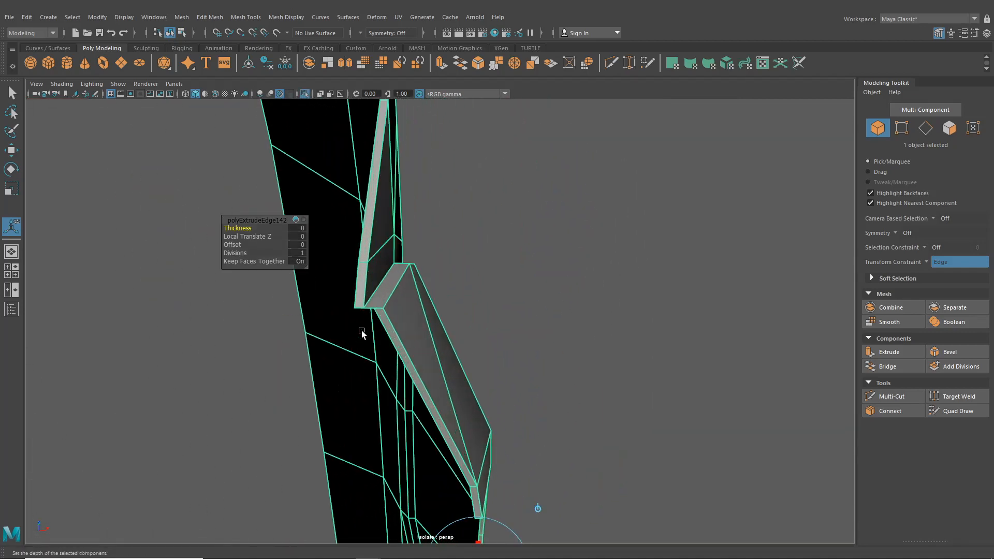
right_drag(371, 264, 339, 286)
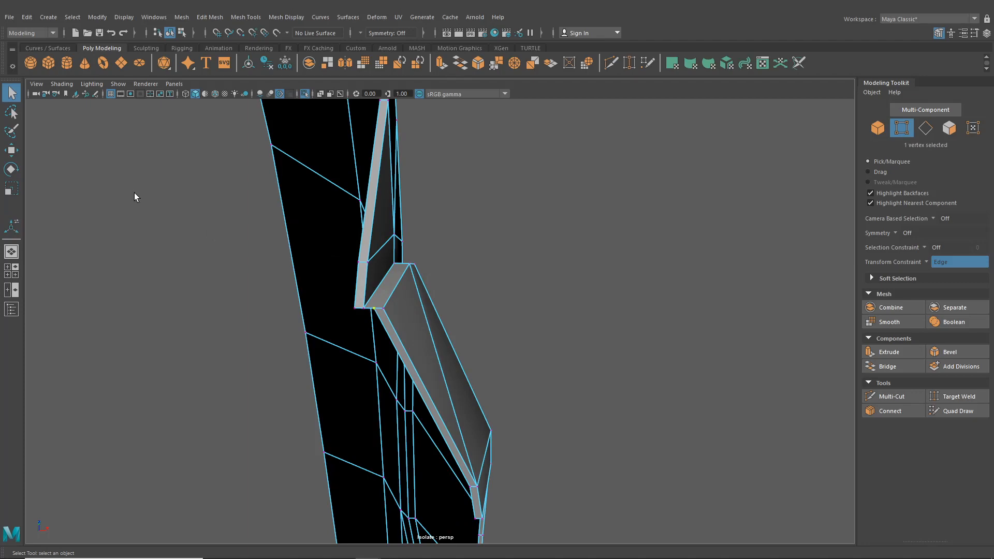
click(8, 155)
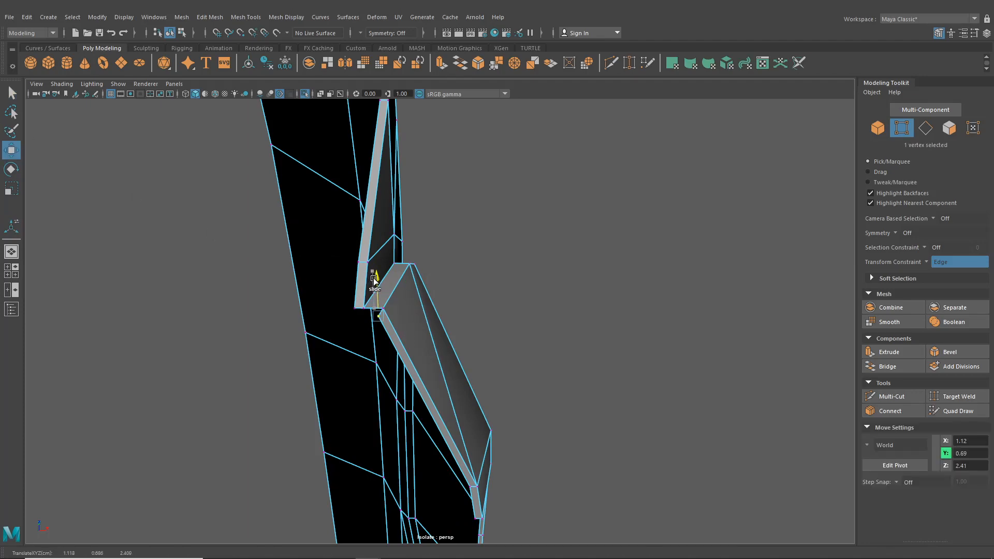
alt+drag(366, 329, 402, 262)
scroll(403, 312, up, 5)
drag(257, 209, 192, 245)
click(932, 265)
click(932, 269)
- Select the two open rim edges facing each other at the corner gap and bridge them
right_drag(275, 206, 273, 181)
click(254, 206)
shift+click(236, 242)
click(181, 17)
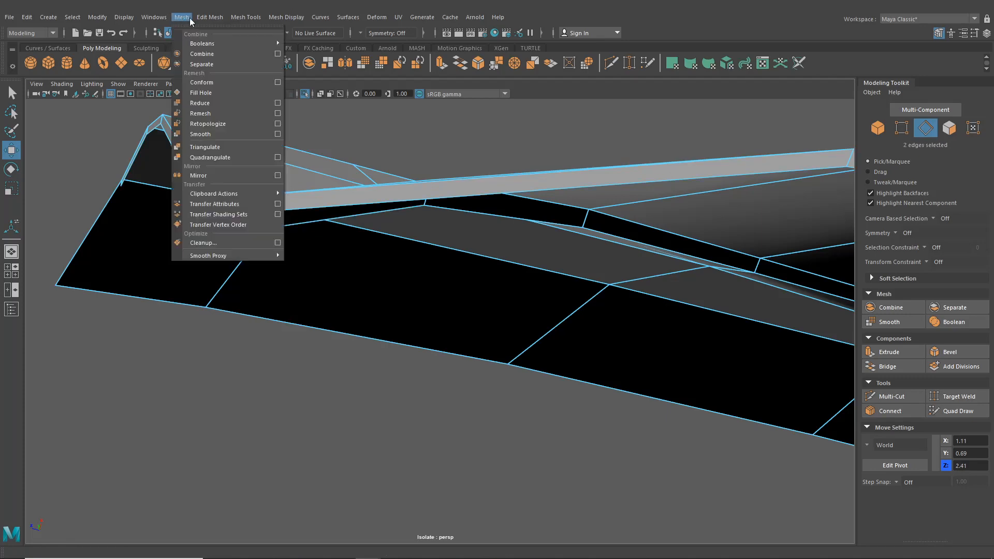
click(228, 55)
alt+drag(321, 228, 445, 233)
- Bridge the two open rim edges at the remaining gap on the fender's lower end
alt+middle_drag(508, 339, 480, 328)
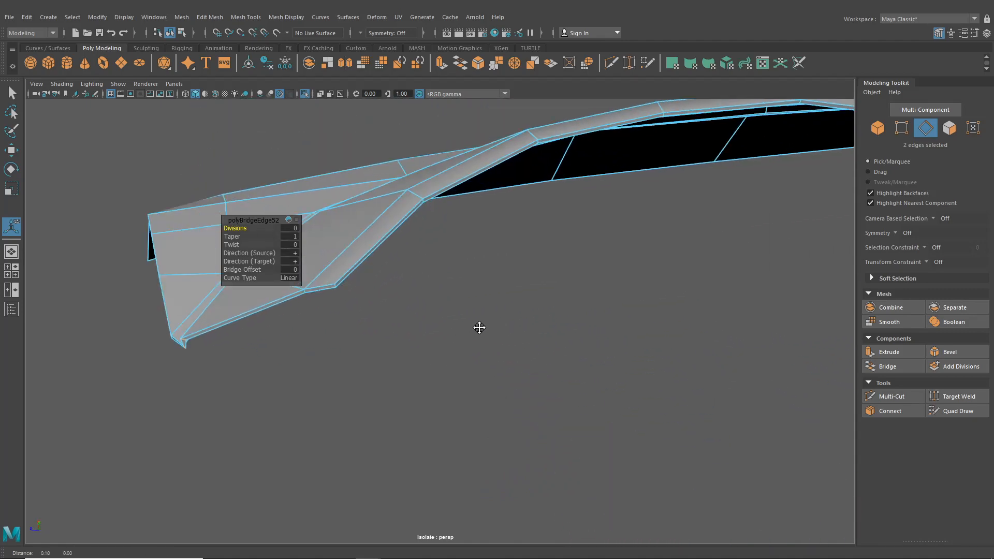
alt+drag(479, 328, 528, 378)
alt+middle_drag(528, 378, 498, 239)
alt+right_drag(497, 239, 468, 243)
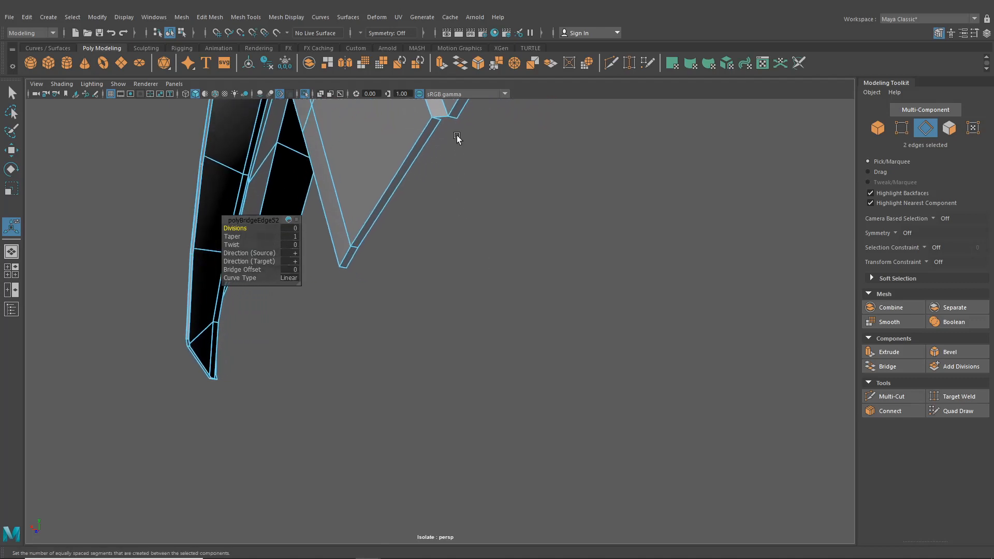
click(434, 123)
shift+click(435, 120)
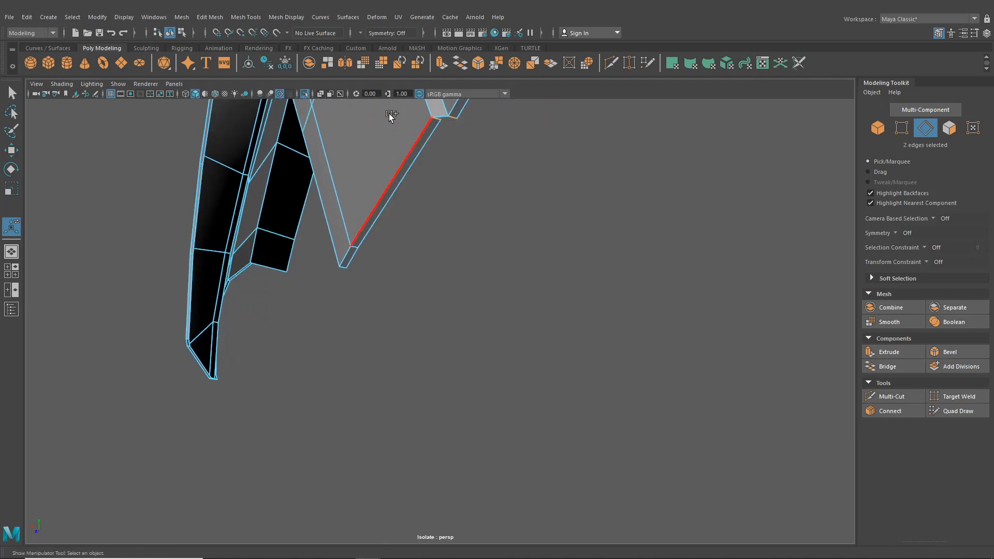
click(217, 16)
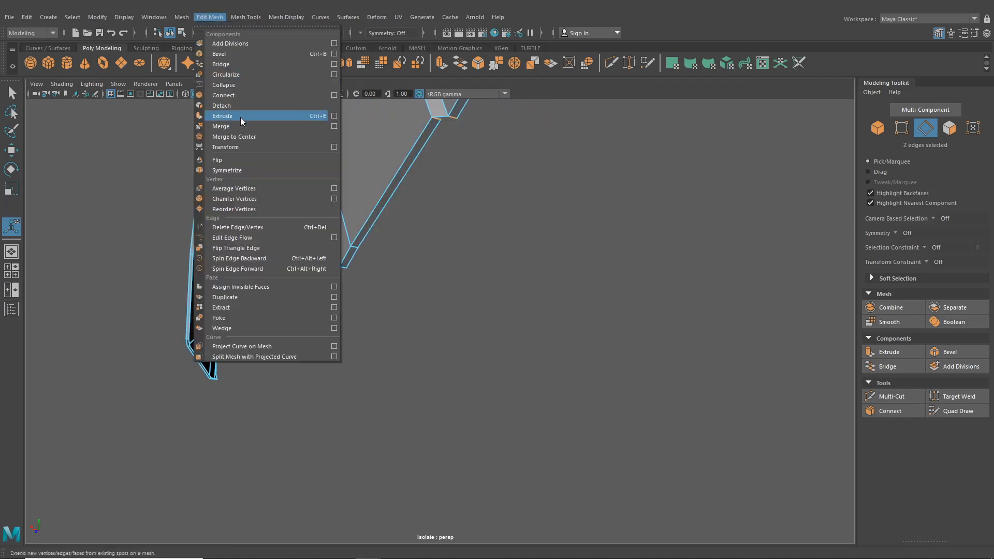
click(237, 64)
- Move the two rim vertices beside the seam at the fender's lower rear end along Z
alt+drag(353, 150, 358, 401)
alt+right_drag(306, 331, 521, 477)
alt+middle_drag(464, 420, 489, 397)
alt+right_drag(490, 397, 317, 356)
alt+middle_drag(314, 329, 329, 335)
right_drag(331, 264, 286, 266)
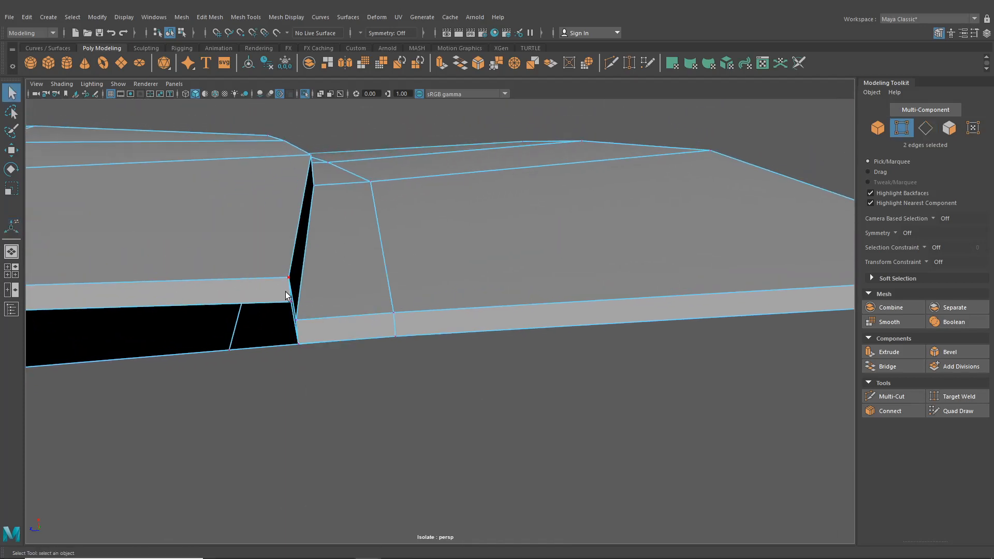
click(11, 154)
drag(260, 328, 226, 358)
- Lower the rim vertex at the fender's upper front corner slightly
alt+drag(225, 362, 276, 272)
alt+right_drag(276, 272, 313, 256)
alt+drag(313, 255, 475, 351)
right_drag(441, 263, 400, 264)
alt+drag(400, 264, 406, 285)
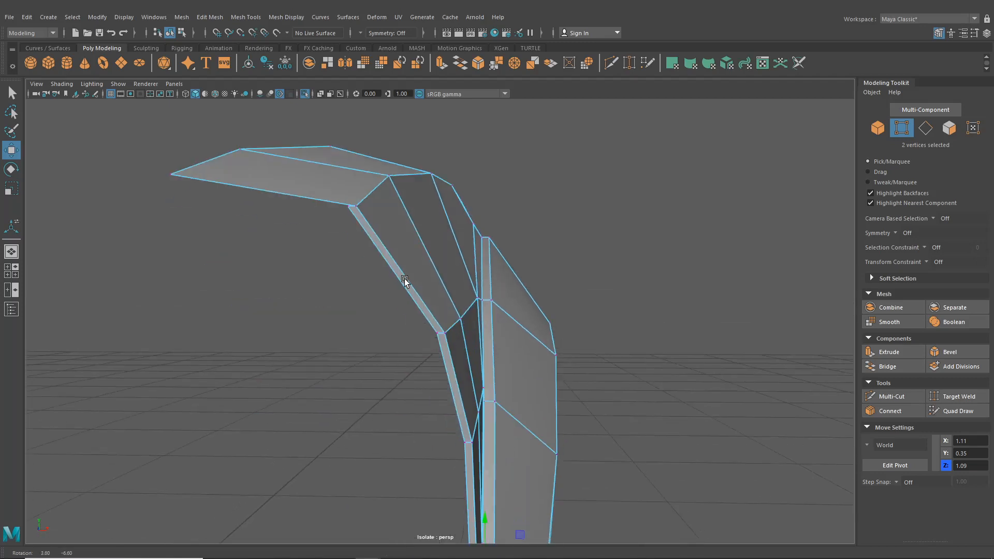
click(347, 208)
drag(346, 182, 349, 186)
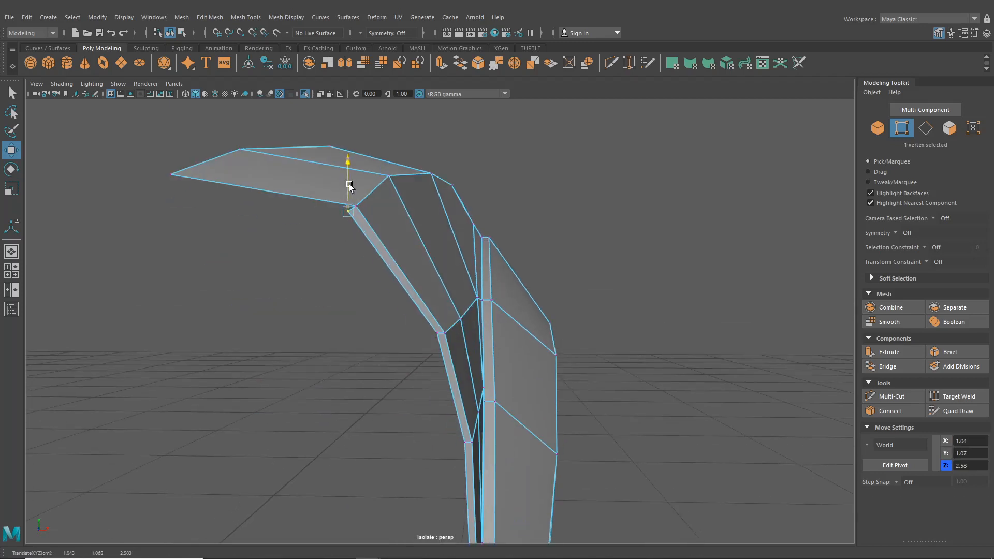
- Select the fender's upper border edges from the front corner along the hood side to the rear tip
right_drag(308, 184, 306, 155)
click(244, 154)
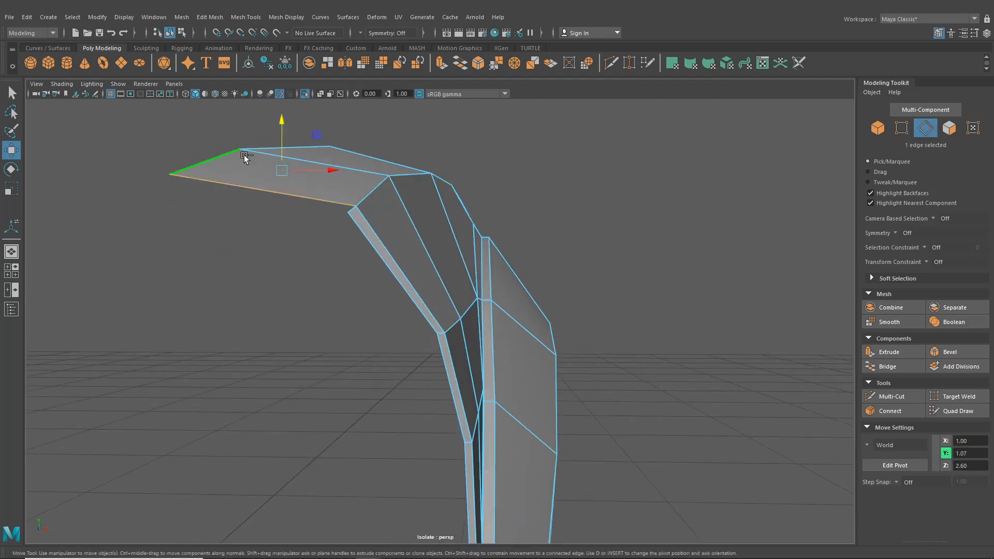
shift+click(257, 141)
alt+drag(258, 141, 316, 261)
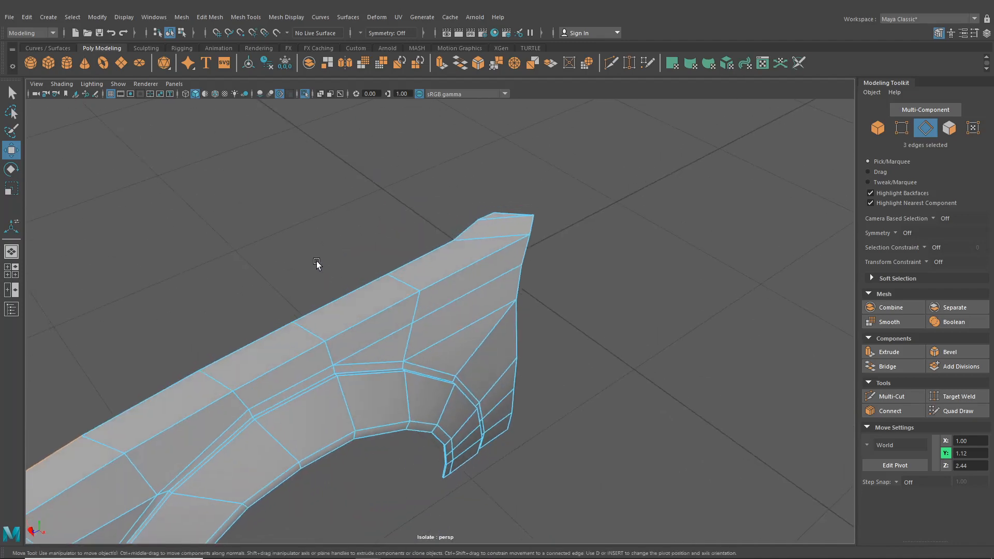
shift+click(208, 363)
shift+click(309, 311)
shift+click(390, 271)
shift+click(445, 243)
shift+click(466, 228)
shift+click(505, 213)
shift+click(530, 223)
- Extrude the selected upper border edges downward as a narrow rim
alt+drag(555, 262, 384, 264)
key(ctrl+e)
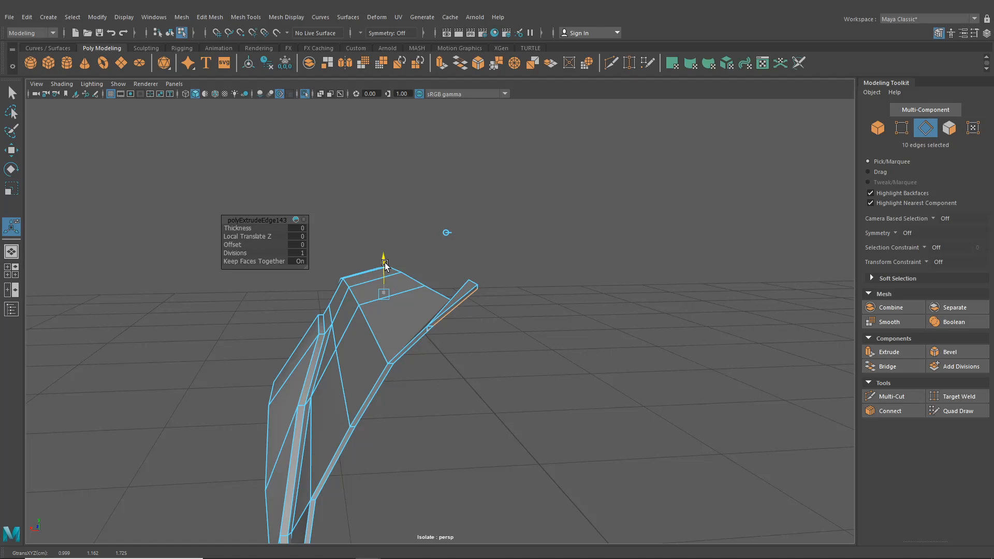
alt+right_drag(384, 262, 462, 395)
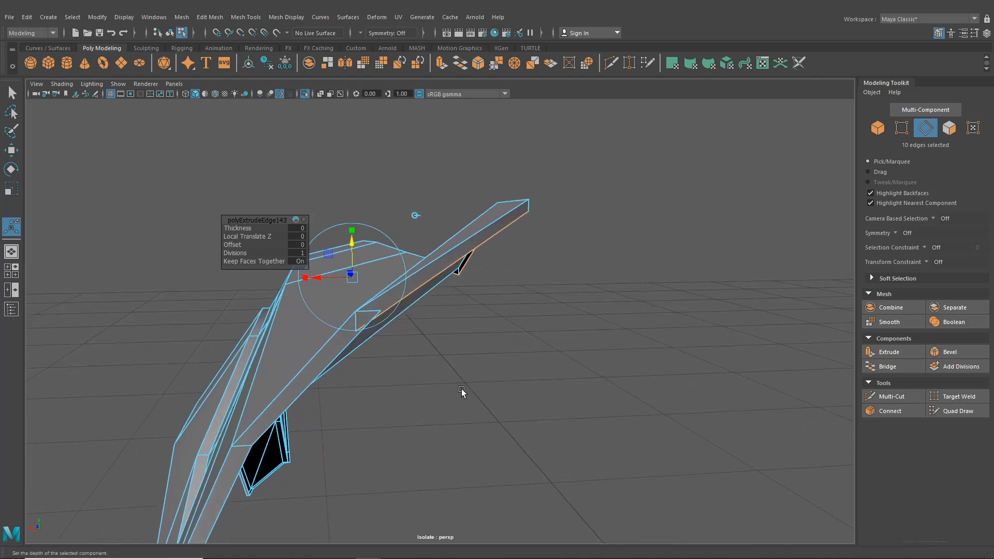
- Merge the separate rim vertices at the fender's upper rear and upper front corners
right_drag(434, 266, 380, 315)
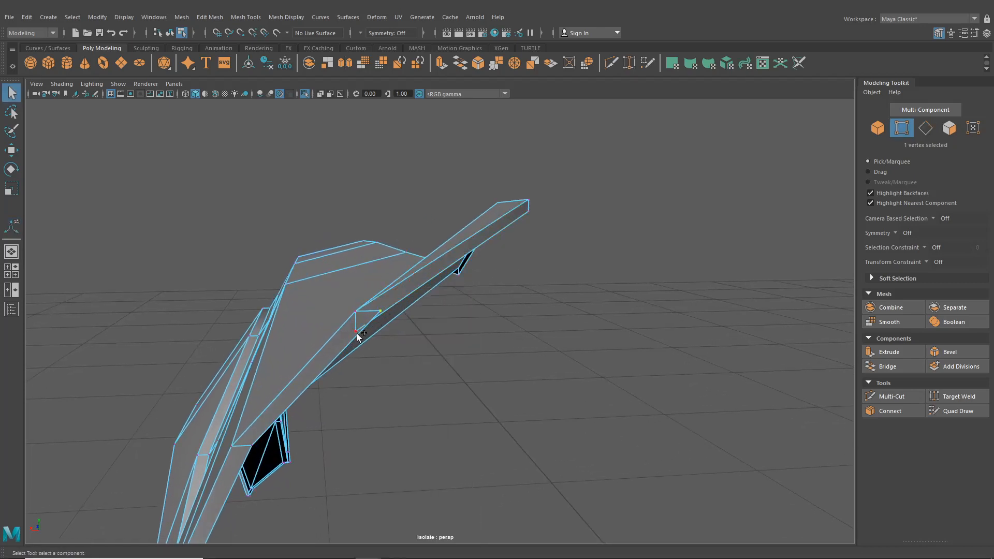
click(209, 18)
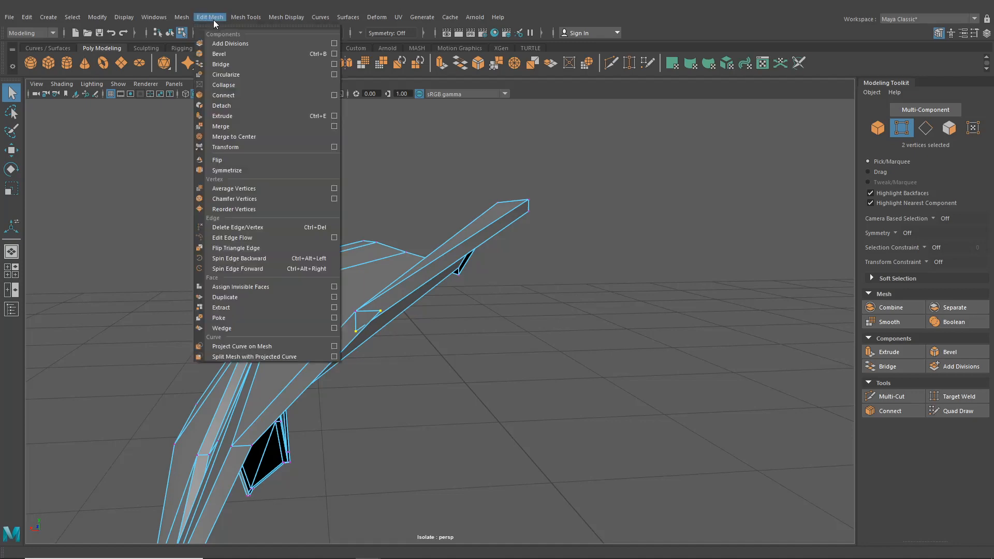
click(235, 132)
alt+drag(394, 306, 514, 275)
click(407, 289)
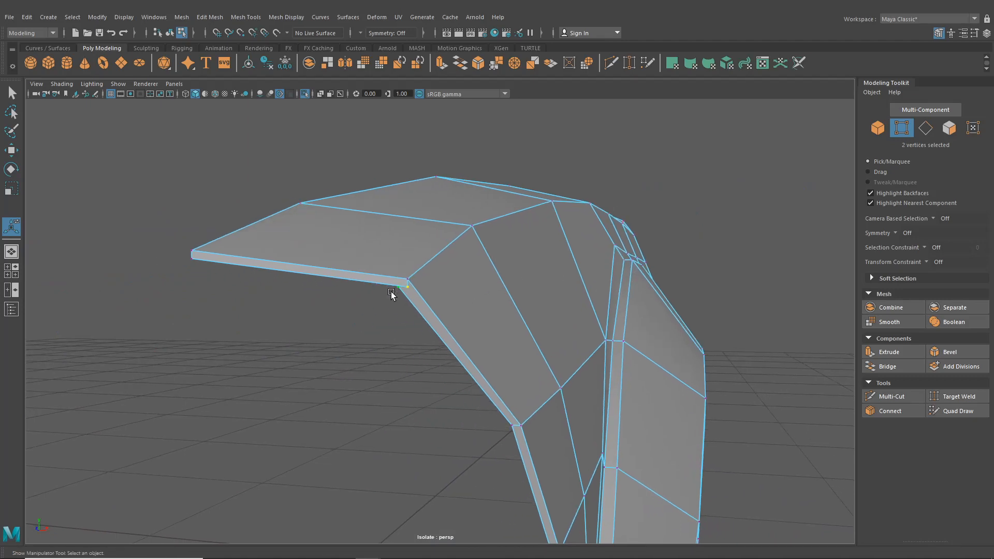
key(ctrl+shift+m)
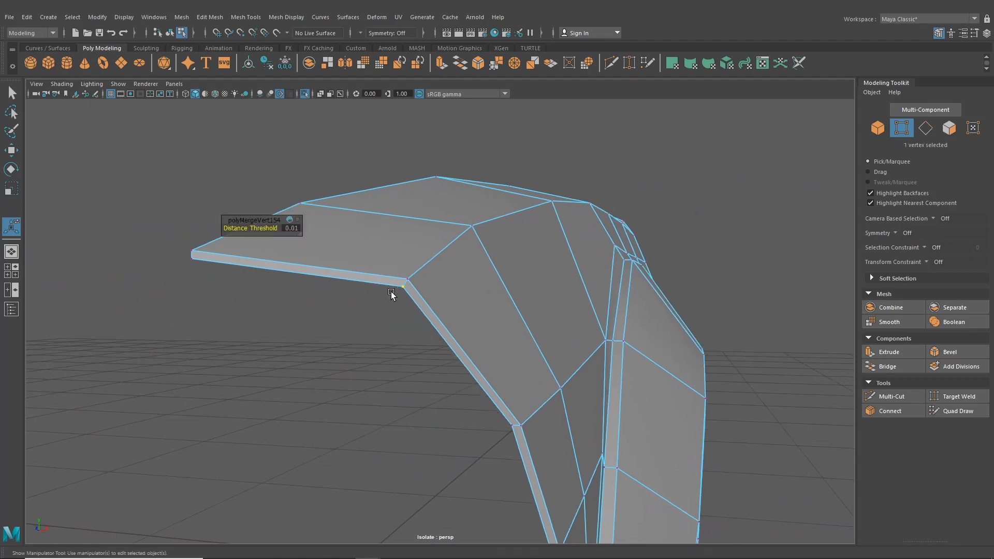
- Return the fender to object mode, clear the selection and turn off isolation to show the whole car
click(173, 32)
alt+drag(199, 267, 342, 300)
click(417, 313)
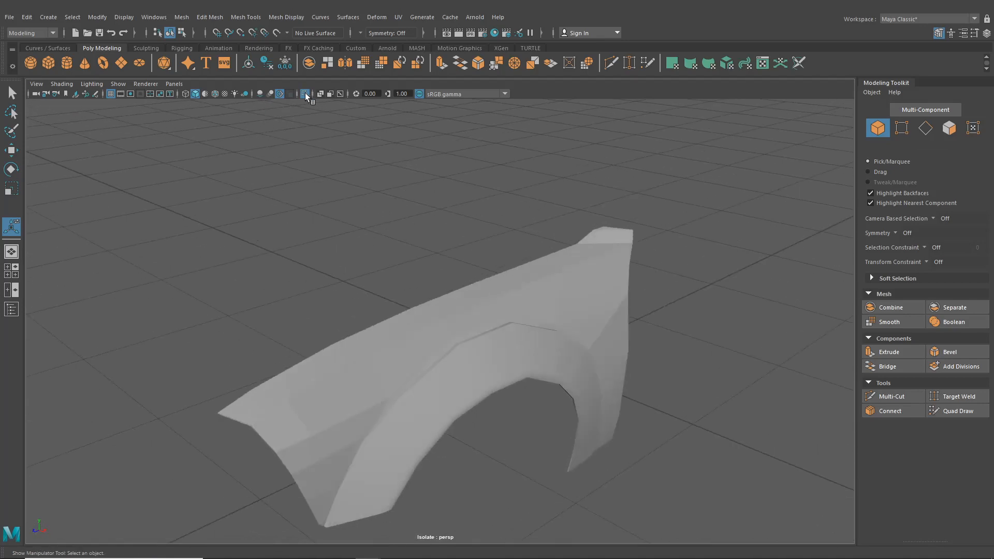
click(306, 94)
- Examine the fender's fit against the bumper, grille and hood from the front and from behind
scroll(384, 315, down, 5)
alt+middle_drag(384, 315, 373, 248)
alt+drag(372, 248, 417, 259)
alt+middle_drag(291, 264, 428, 368)
scroll(428, 368, up, 3)
alt+drag(428, 368, 217, 341)
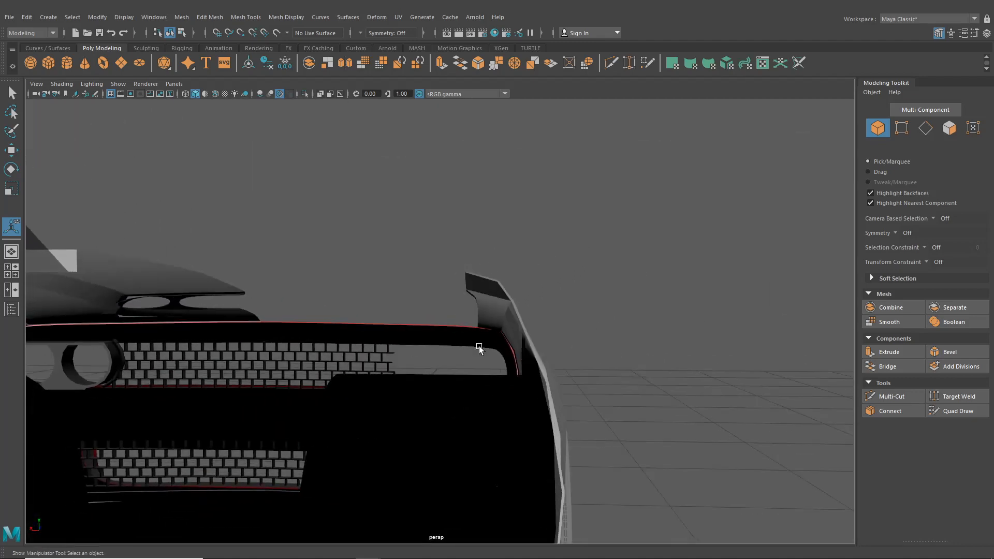
scroll(533, 360, down, 2)
alt+drag(455, 331, 645, 344)
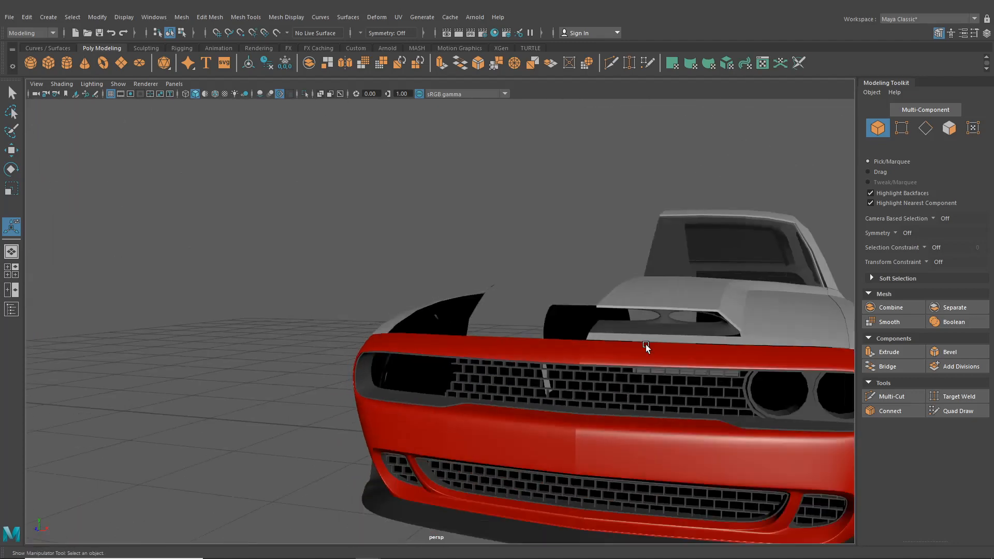
- Examine the seams between the fender, hood and bumper from above and from the wheel side
scroll(645, 344, down, 4)
alt+middle_drag(645, 343, 493, 308)
alt+drag(494, 309, 469, 314)
scroll(459, 322, up, 3)
scroll(499, 293, up, 5)
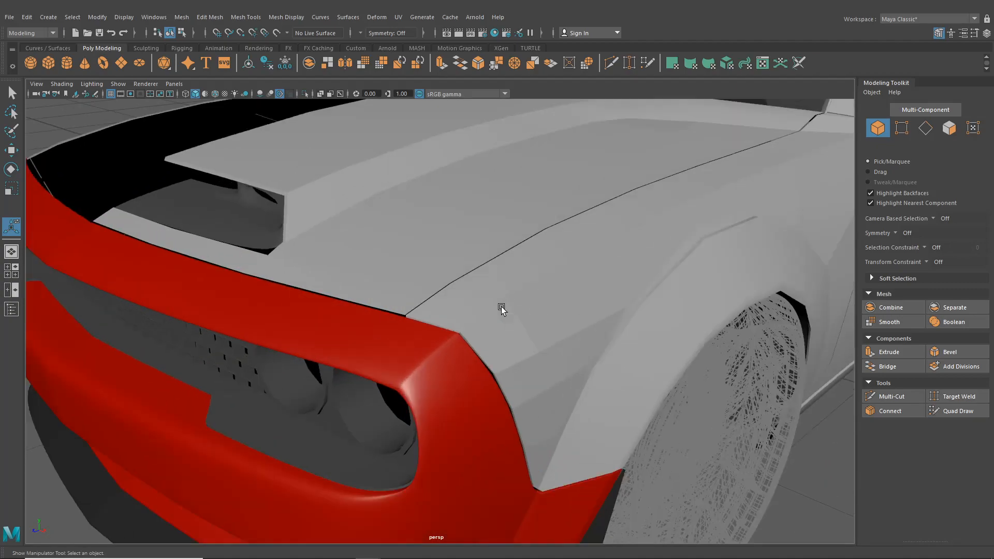
scroll(501, 308, down, 3)
alt+middle_drag(500, 308, 480, 272)
scroll(480, 272, up, 3)
alt+drag(479, 272, 431, 258)
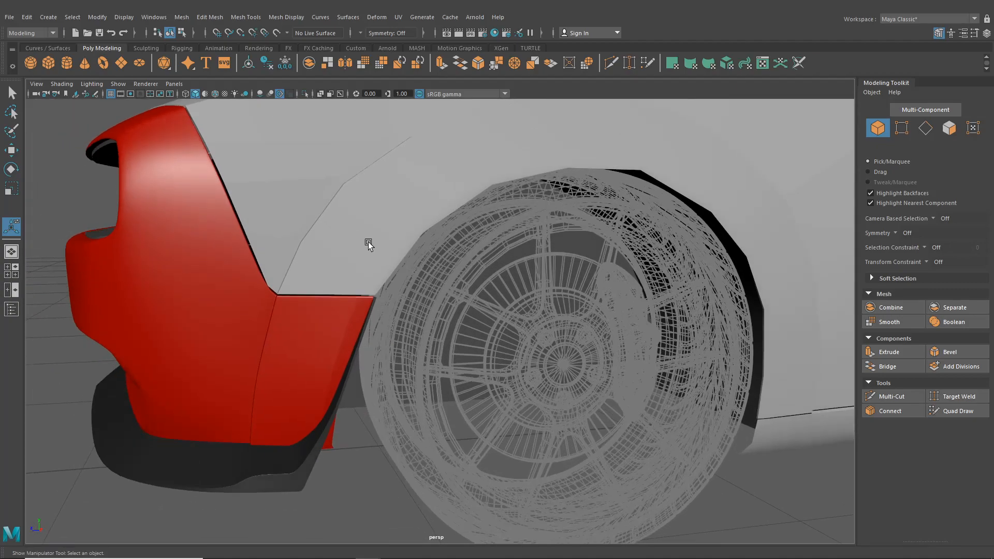
- Select the front fender and examine its edge layout around the wheel arch and along the bumper seam
click(367, 242)
alt+middle_drag(328, 225, 402, 281)
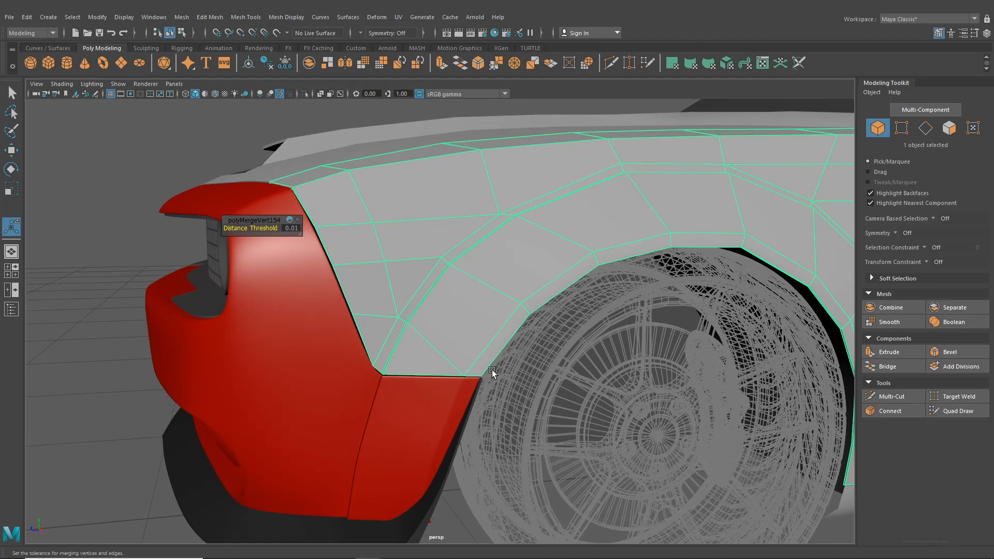
scroll(494, 369, down, 3)
alt+middle_drag(539, 375, 470, 349)
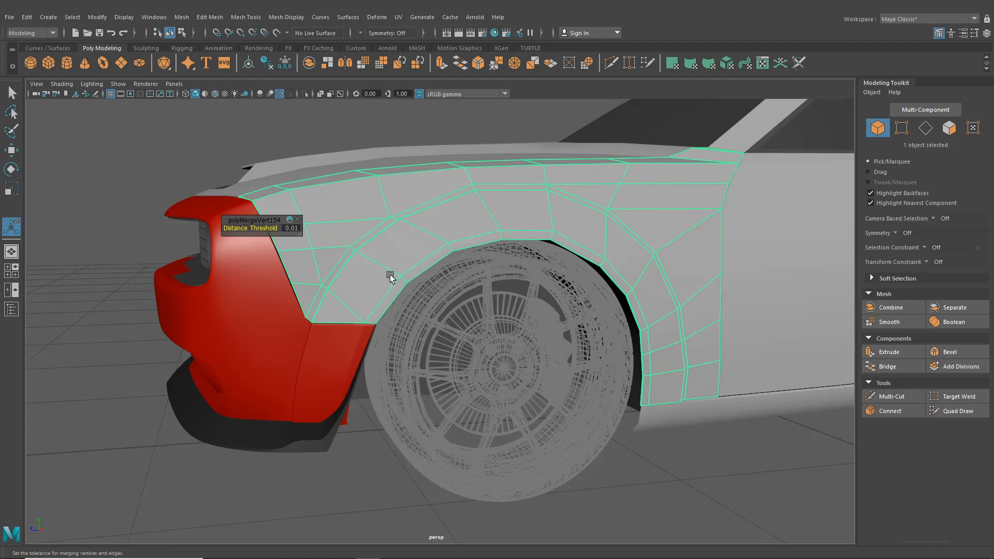
alt+drag(389, 275, 489, 154)
alt+drag(582, 99, 629, 291)
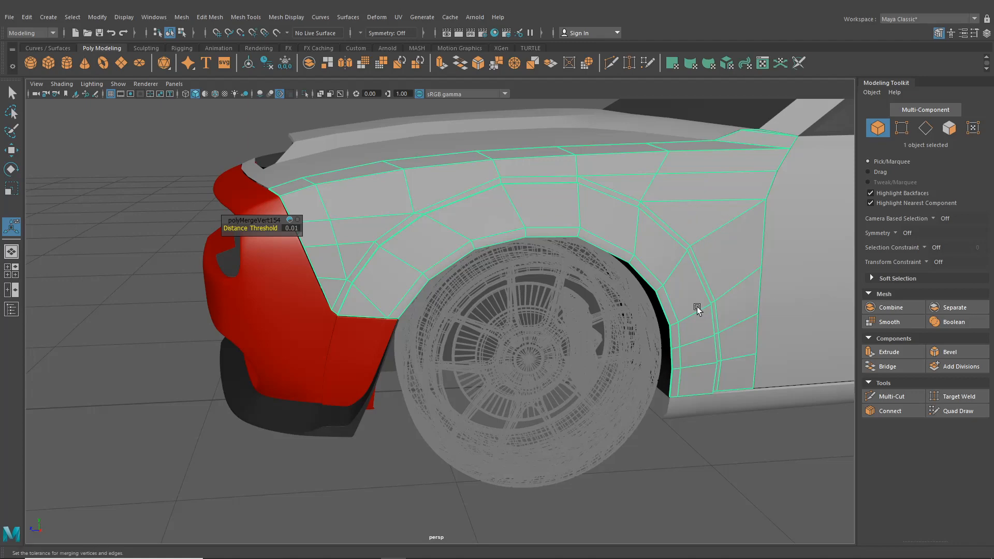
alt+drag(344, 274, 428, 300)
alt+middle_drag(429, 300, 438, 315)
scroll(438, 316, up, 4)
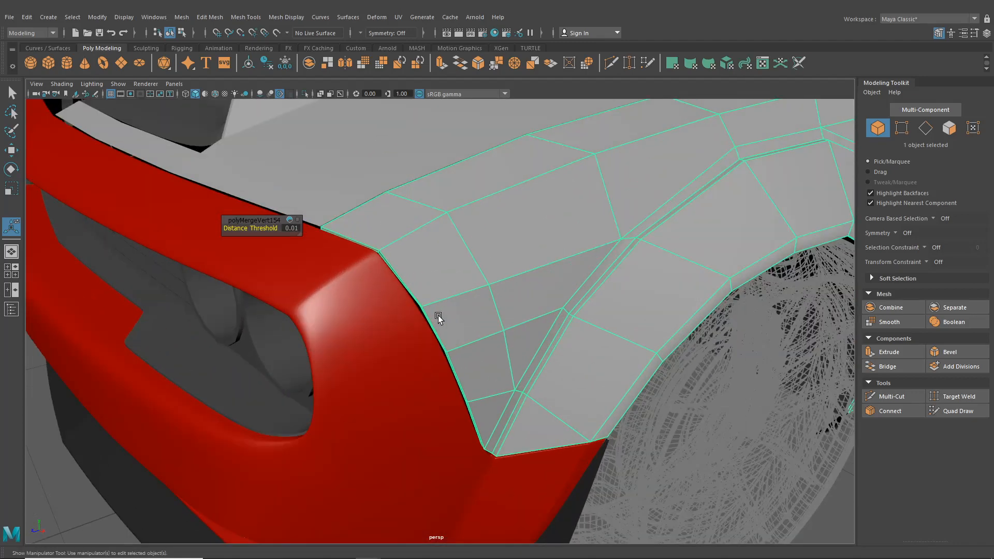
scroll(438, 315, down, 3)
alt+drag(460, 327, 480, 316)
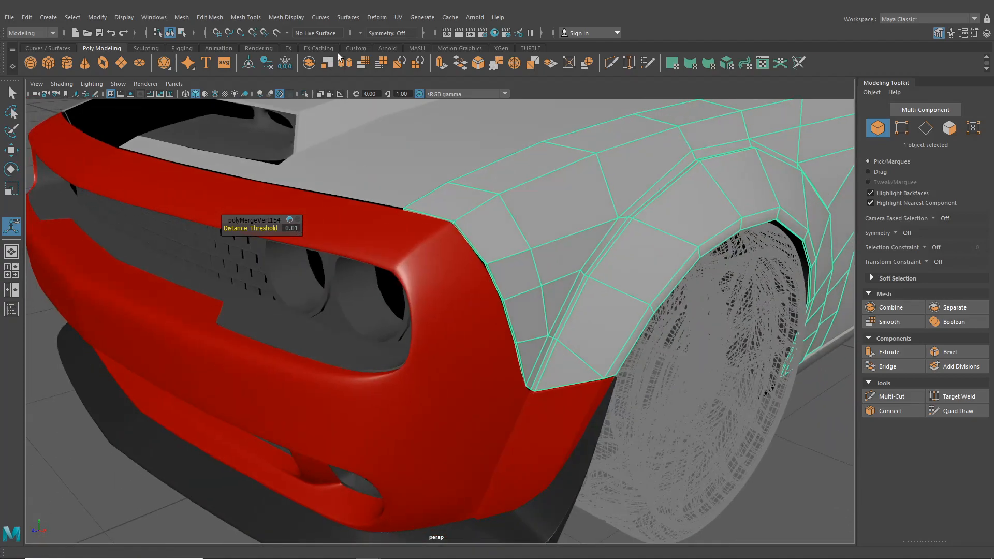
- With Multi-Cut, place a cut just inside the fender's front border, down to and around its lower front corner
click(611, 63)
scroll(546, 432, up, 4)
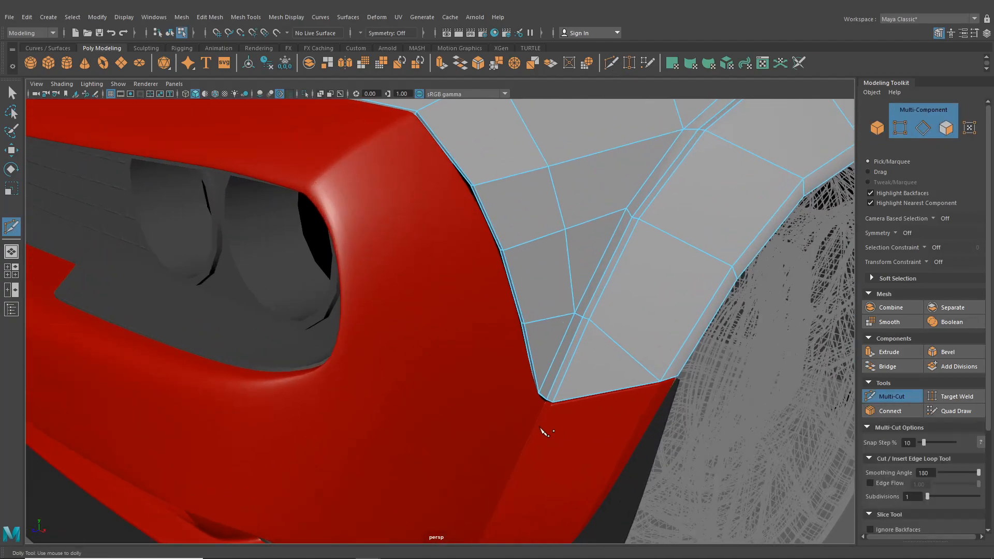
alt+drag(542, 432, 513, 409)
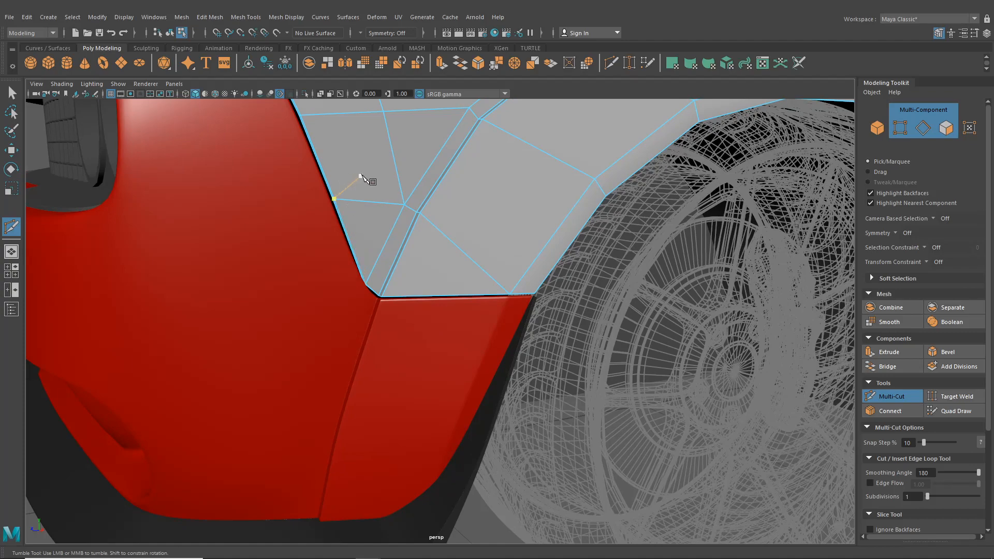
click(384, 221)
scroll(390, 256, up, 5)
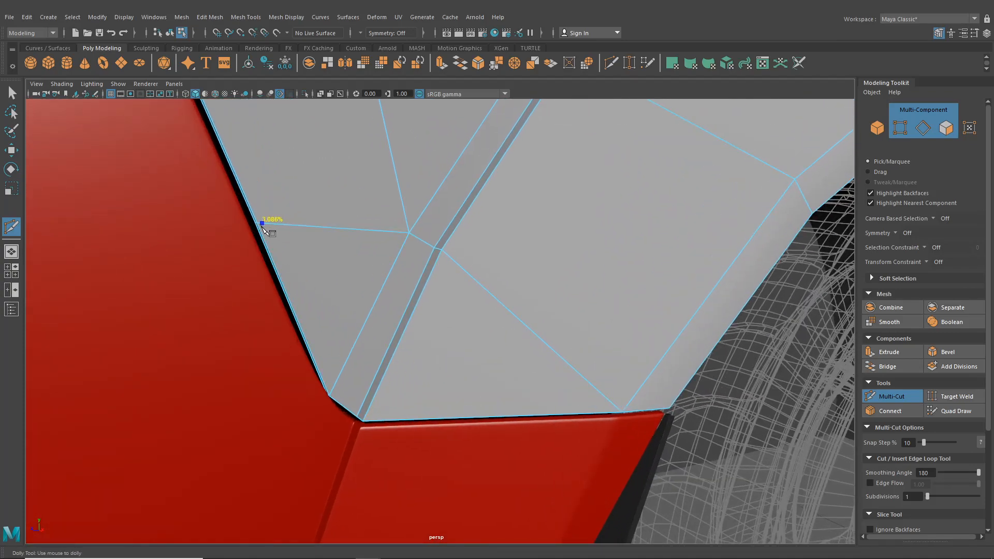
click(334, 388)
scroll(342, 396, up, 3)
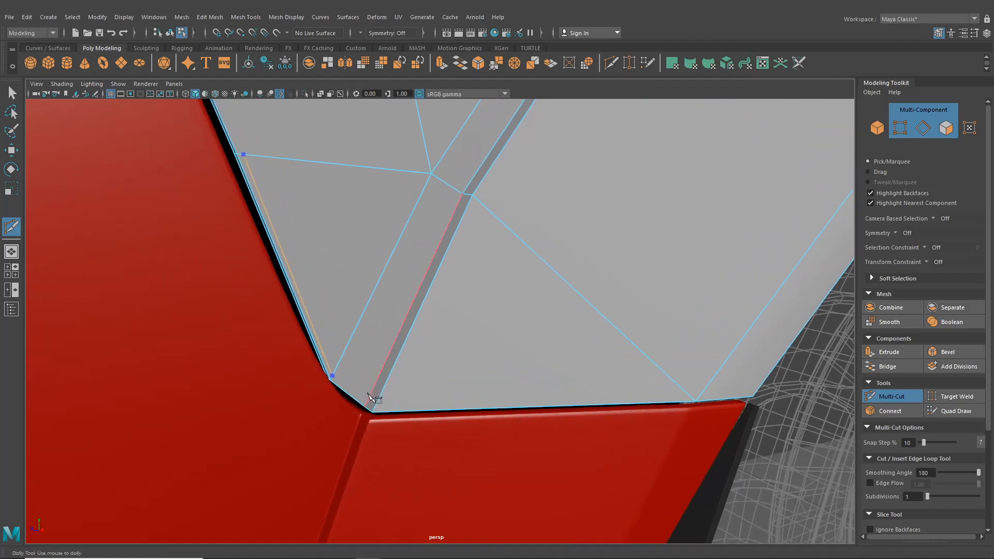
click(366, 403)
- Continue the cut just above the fender's lower edge to the wheel-arch corner and finish it across the rim
alt+drag(383, 414, 202, 305)
alt+middle_drag(202, 305, 407, 380)
mouse_move(408, 379)
alt+mouse_down()
mouse_move(444, 402)
mouse_move(401, 375)
alt+mouse_up()
scroll(304, 355, up, 6)
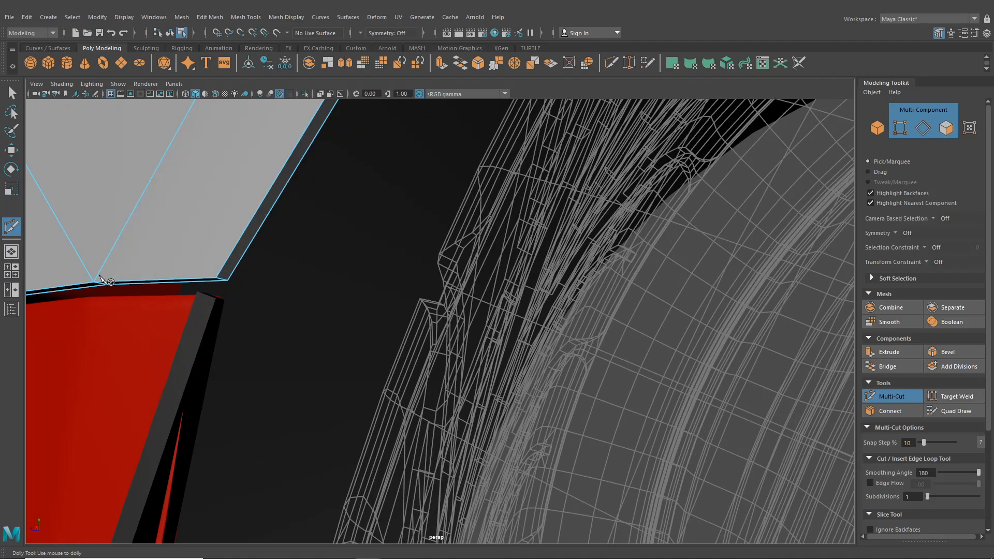
scroll(151, 284, down, 6)
alt+drag(155, 285, 181, 277)
scroll(289, 351, up, 4)
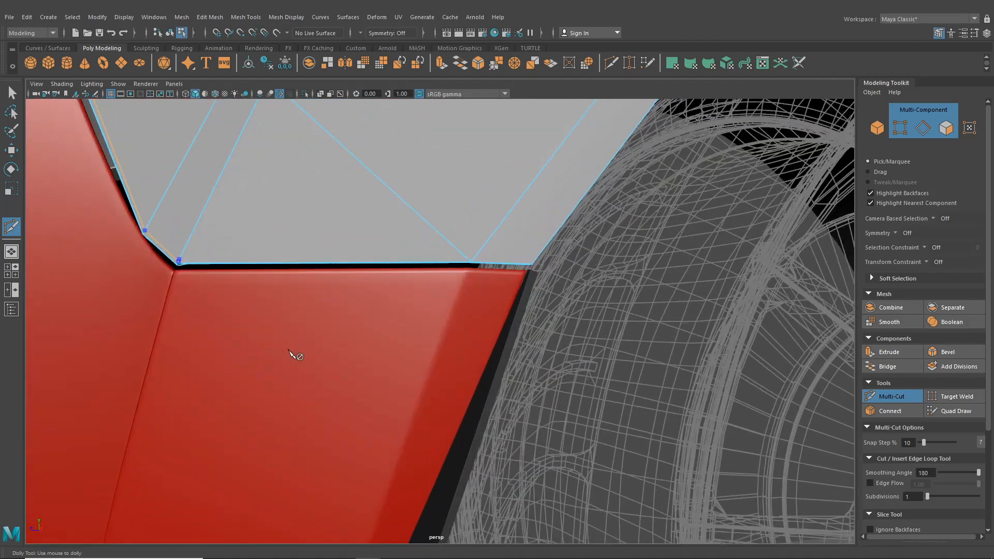
alt+drag(289, 351, 201, 336)
scroll(356, 292, up, 3)
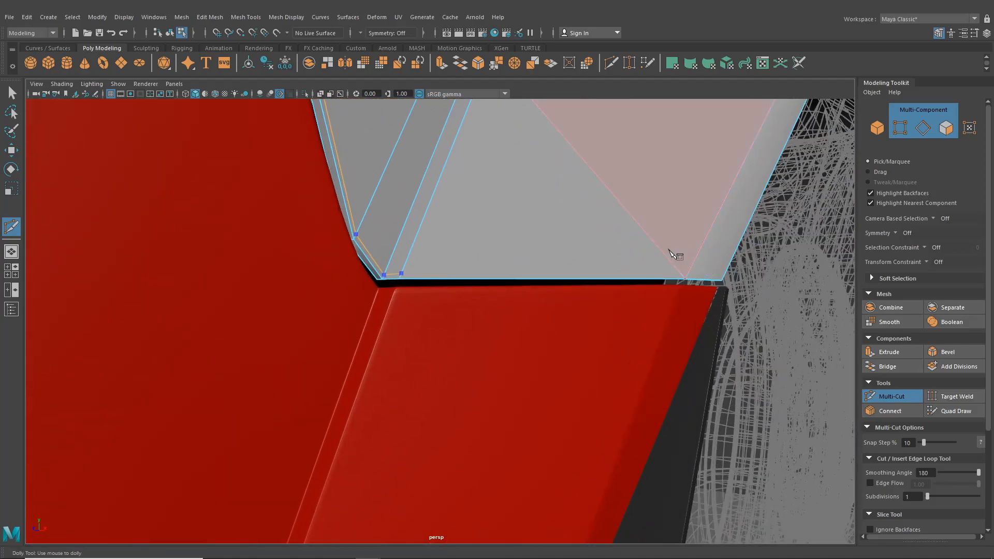
click(689, 277)
alt+drag(675, 295, 646, 269)
alt+middle_drag(343, 240, 447, 239)
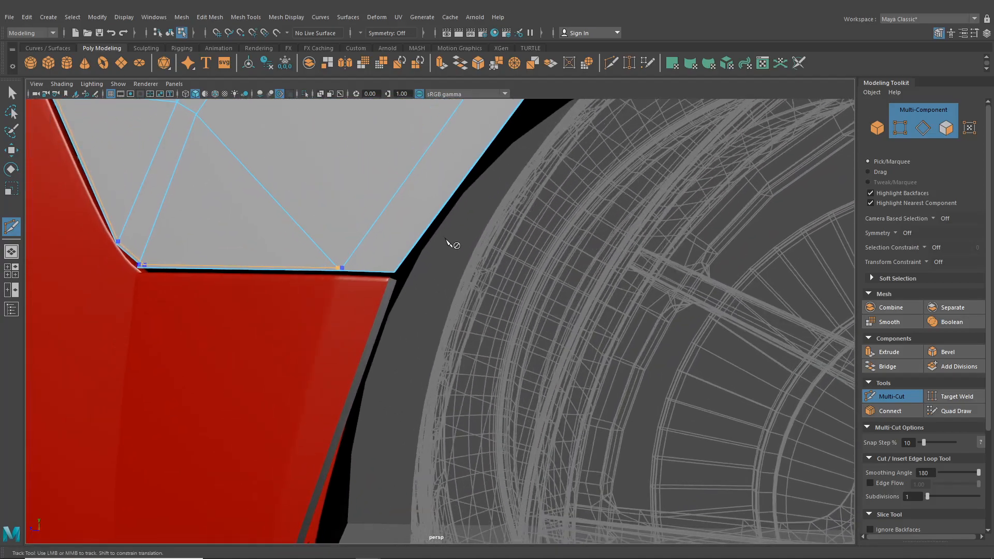
scroll(371, 311, up, 6)
scroll(351, 306, down, 3)
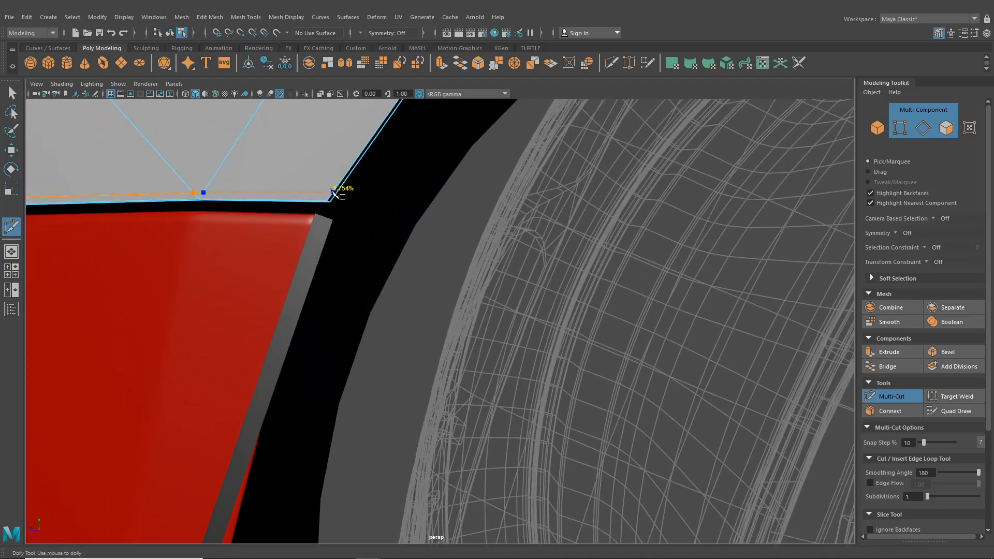
click(333, 192)
alt+drag(372, 228, 315, 262)
alt+middle_drag(315, 262, 302, 272)
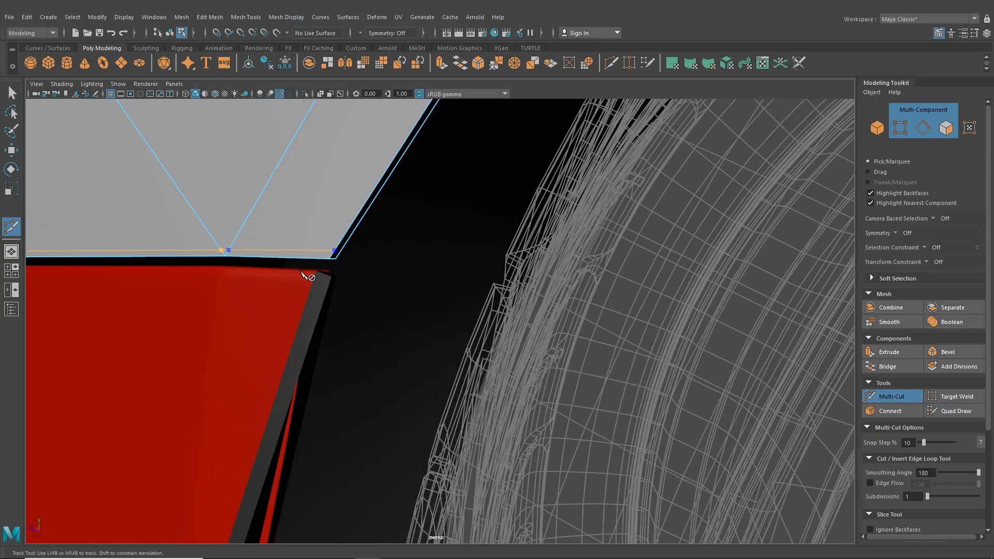
scroll(303, 274, up, 3)
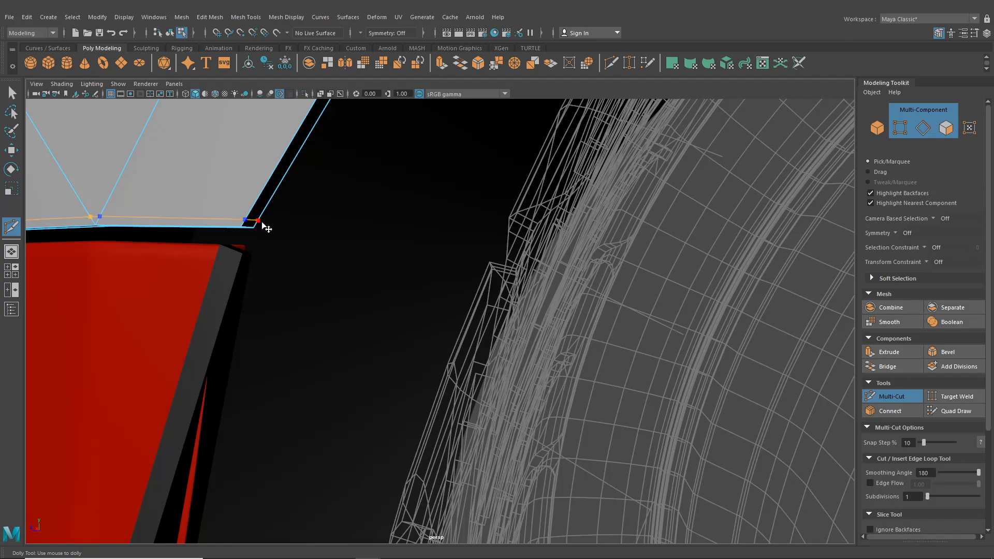
click(15, 96)
- Examine the new support cut around the fender's lower front corner and at the wheel arch
scroll(337, 270, down, 5)
alt+drag(337, 269, 386, 272)
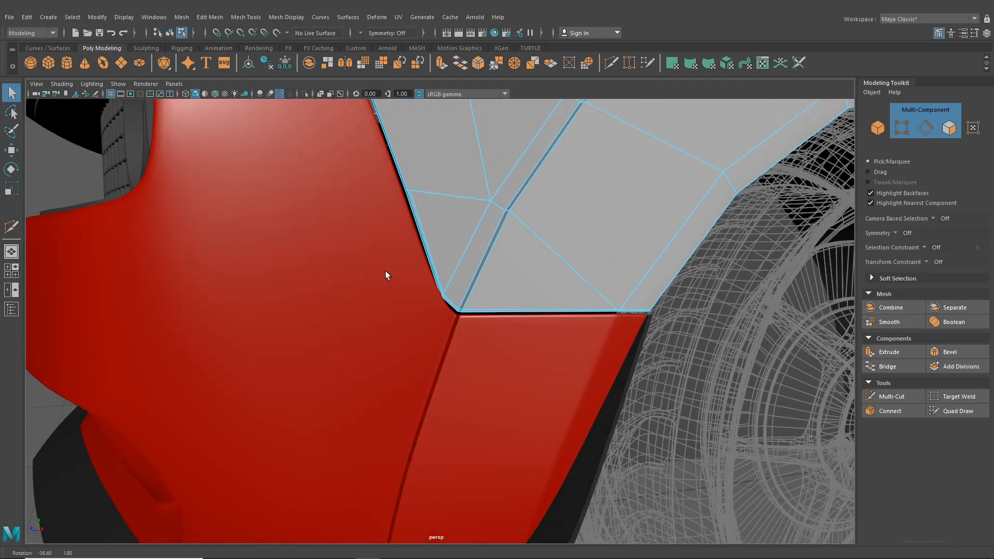
alt+middle_drag(385, 271, 349, 281)
alt+middle_drag(377, 318, 317, 315)
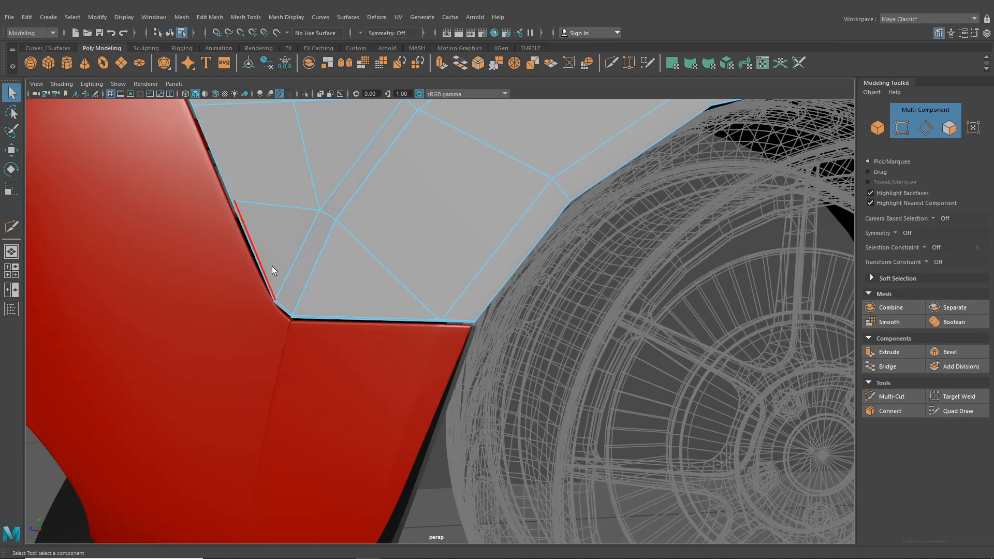
alt+drag(486, 327, 449, 316)
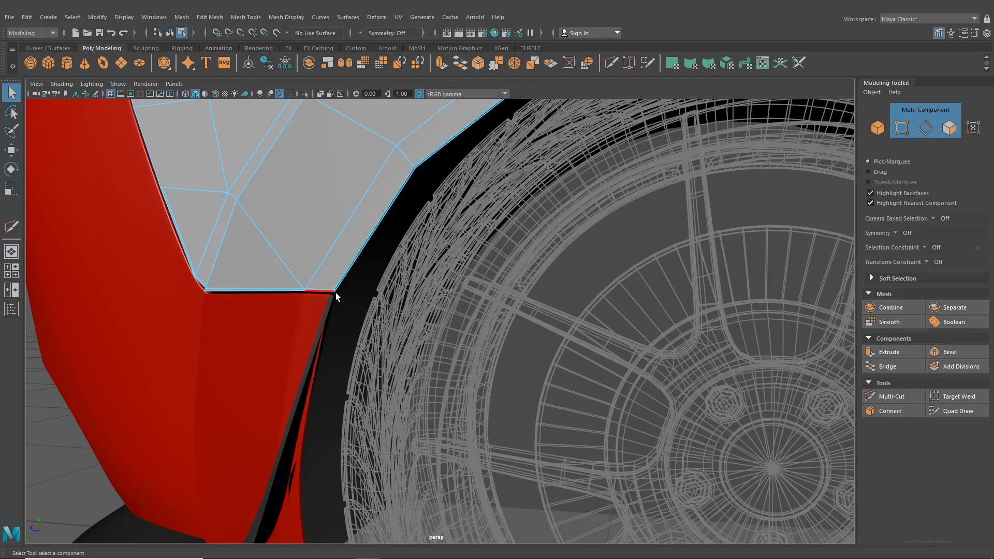
scroll(318, 277, down, 4)
alt+drag(320, 275, 421, 274)
scroll(343, 310, down, 5)
alt+drag(444, 326, 377, 346)
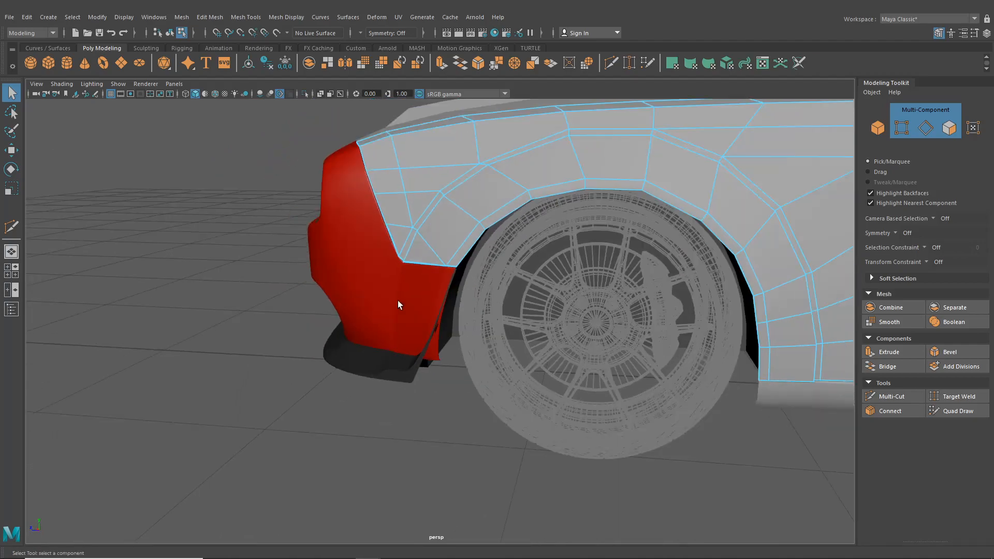
scroll(409, 282, up, 6)
alt+drag(404, 286, 384, 260)
scroll(384, 260, up, 4)
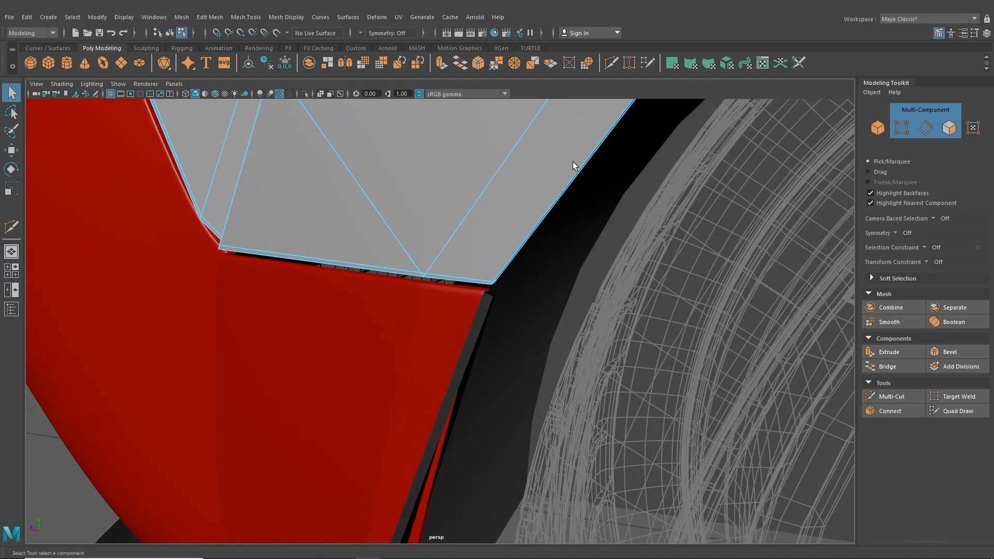
shift+right_drag(417, 194, 380, 189)
scroll(407, 233, up, 5)
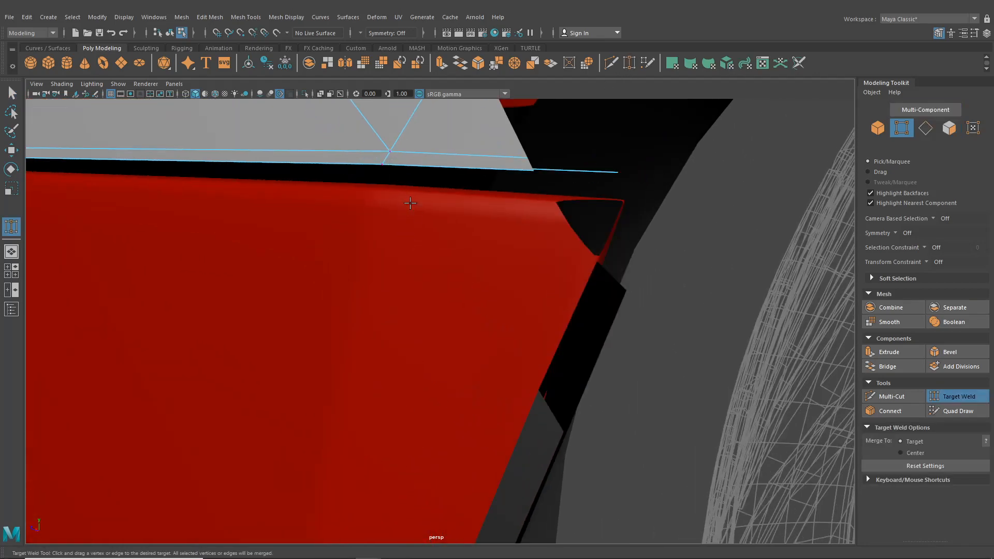
scroll(410, 203, down, 5)
alt+drag(410, 233, 458, 302)
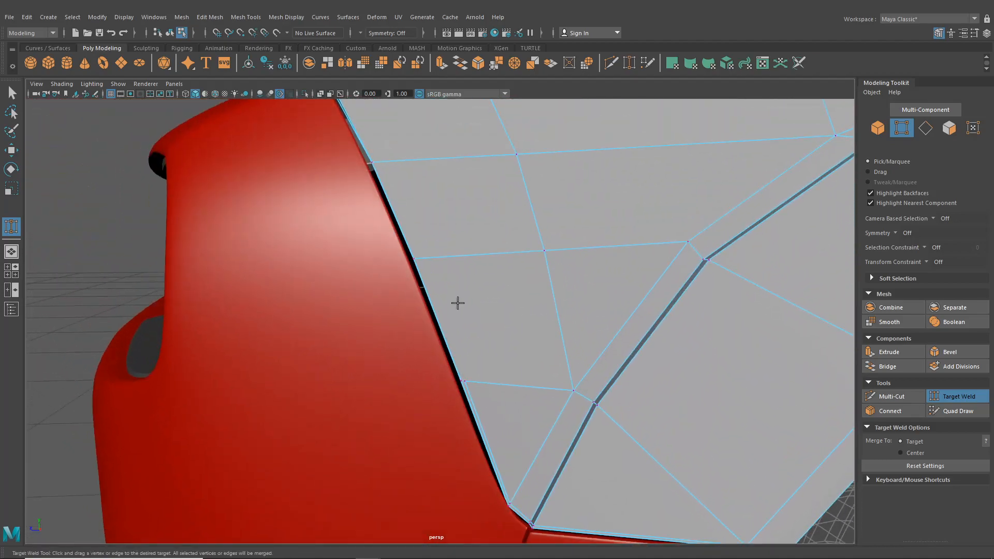
- Insert an edge loop close to the fender's front border and connect its lower end to the existing support cut
click(246, 17)
click(279, 94)
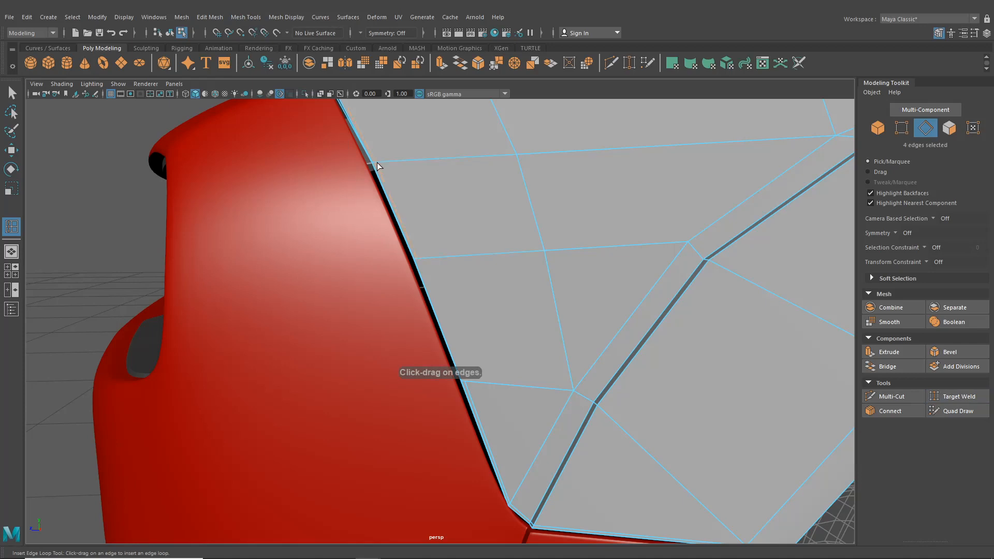
click(613, 67)
alt+middle_drag(449, 250, 473, 219)
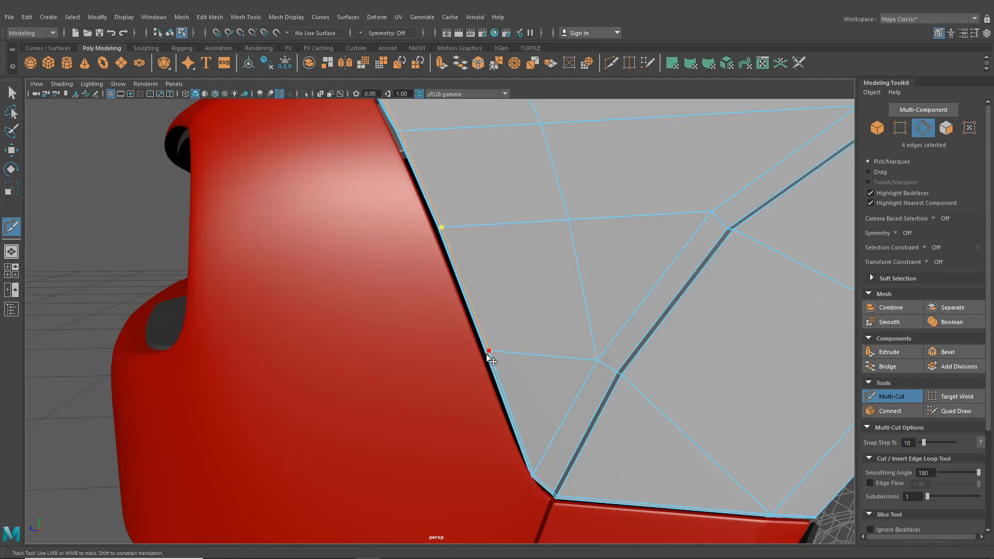
click(13, 95)
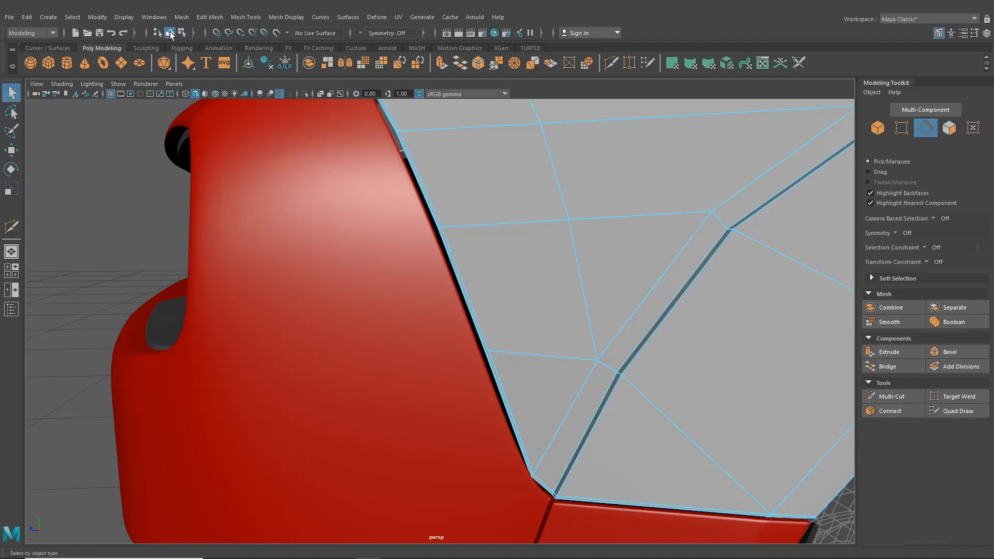
- Return the fender to object mode, preview it smoothed and examine its fit against the bumper and hood
click(170, 33)
scroll(168, 186, down, 2)
key(3)
click(165, 185)
alt+drag(201, 188, 414, 226)
alt+drag(511, 352, 496, 399)
alt+drag(579, 370, 589, 410)
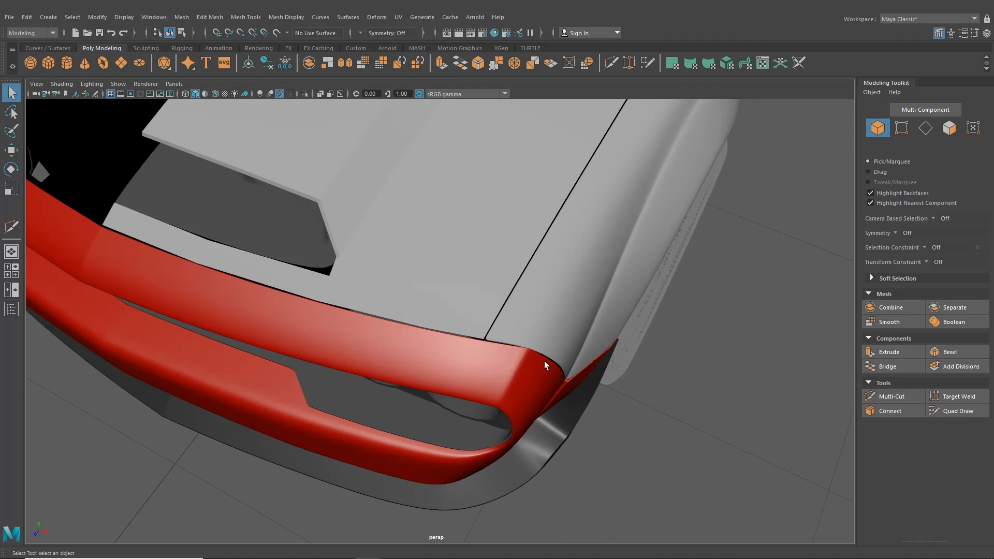
alt+drag(546, 366, 566, 345)
scroll(566, 345, down, 3)
alt+middle_drag(565, 344, 506, 328)
alt+drag(504, 316, 489, 287)
- Turn off the smooth preview on the fender and the front bumper
click(470, 285)
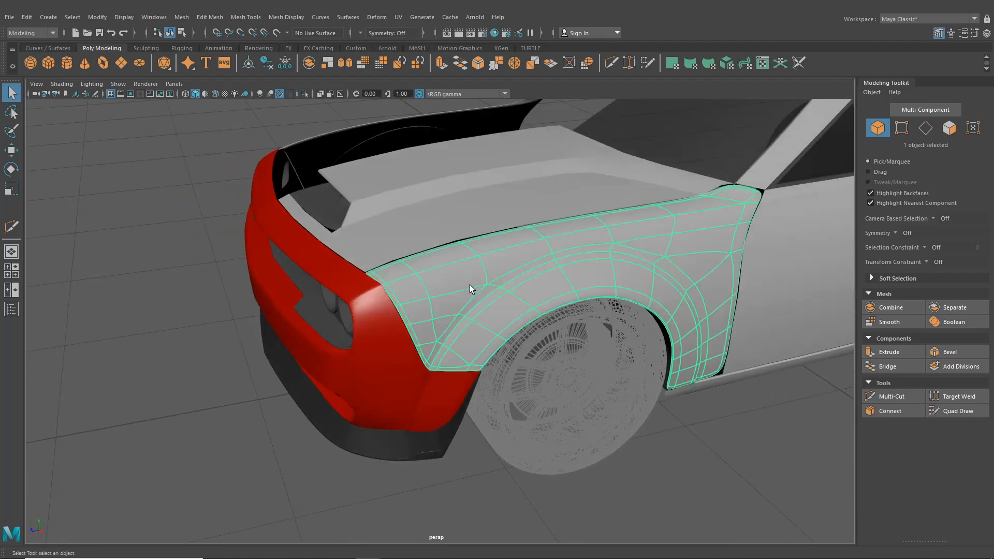
click(388, 310)
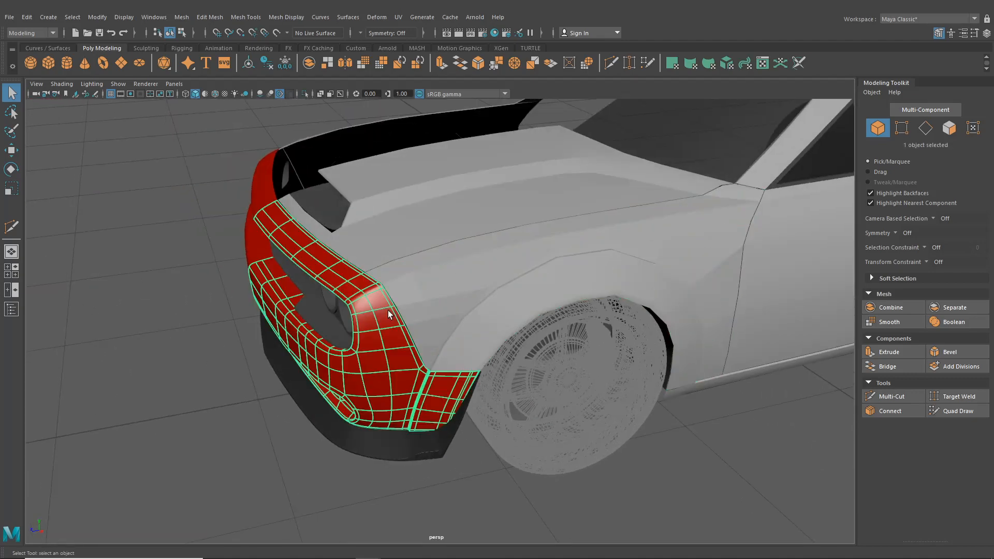
key(1)
scroll(387, 310, up, 4)
alt+drag(388, 310, 235, 240)
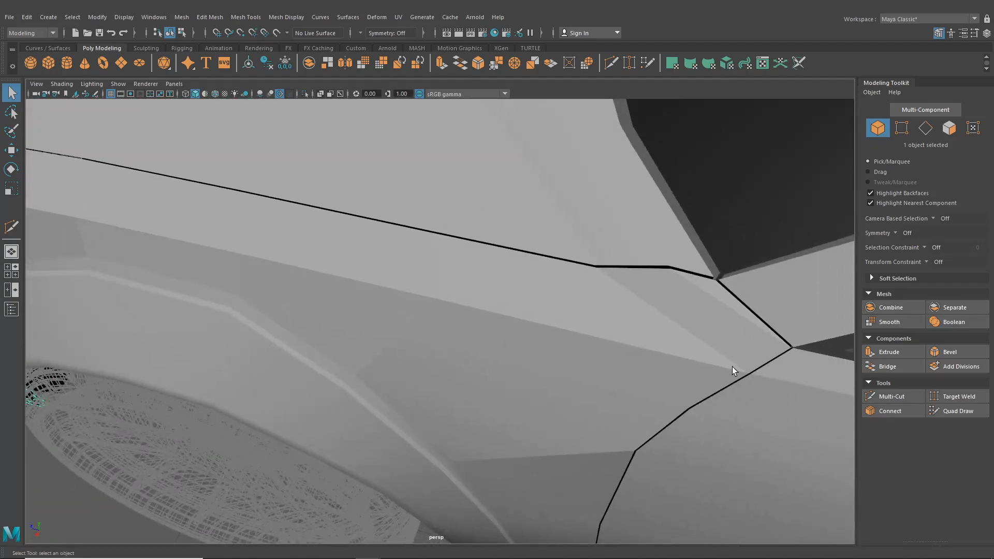
scroll(732, 366, down, 2)
alt+drag(429, 363, 522, 318)
scroll(533, 360, down, 3)
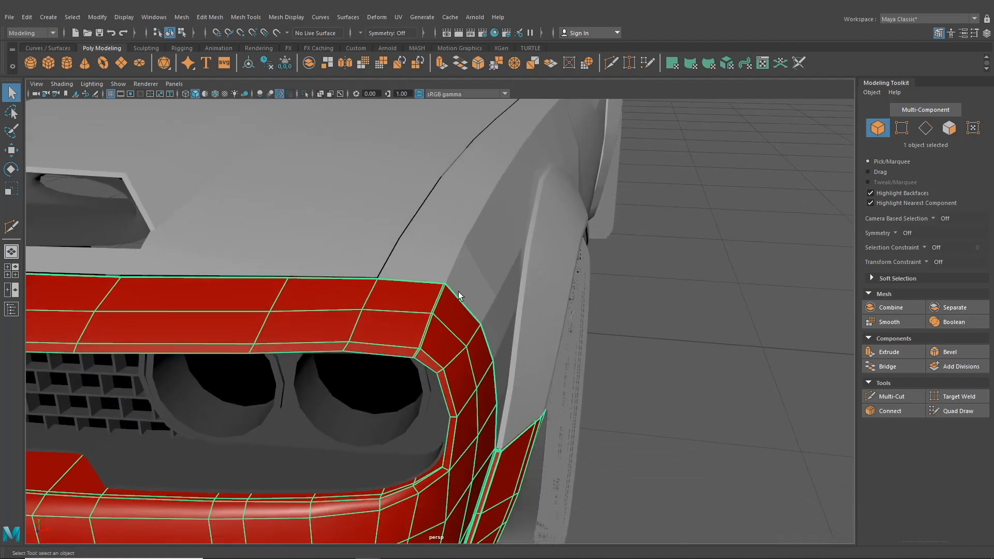
- Insert an edge loop close to the crease running back from the fender's upper front corner
click(490, 230)
alt+drag(480, 250, 524, 309)
scroll(524, 308, up, 3)
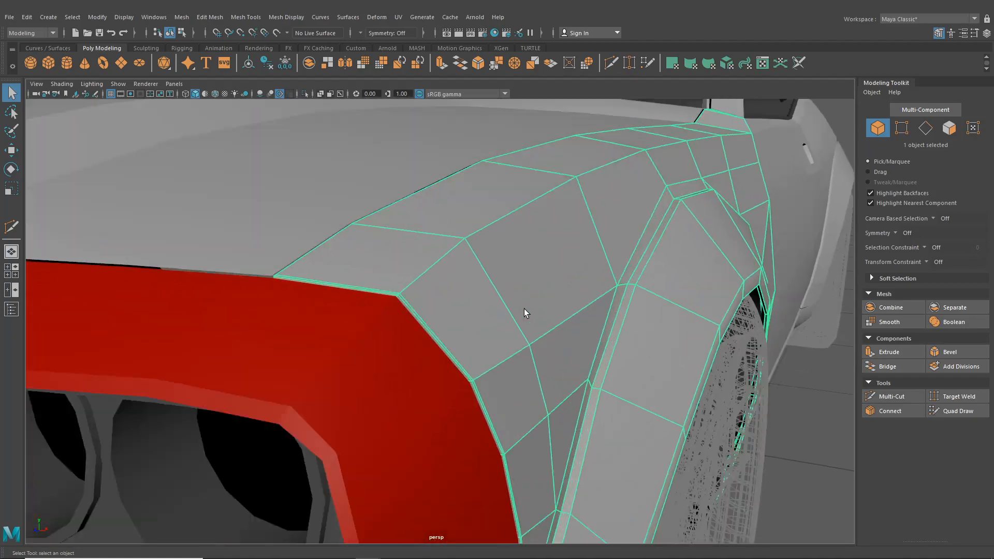
click(245, 16)
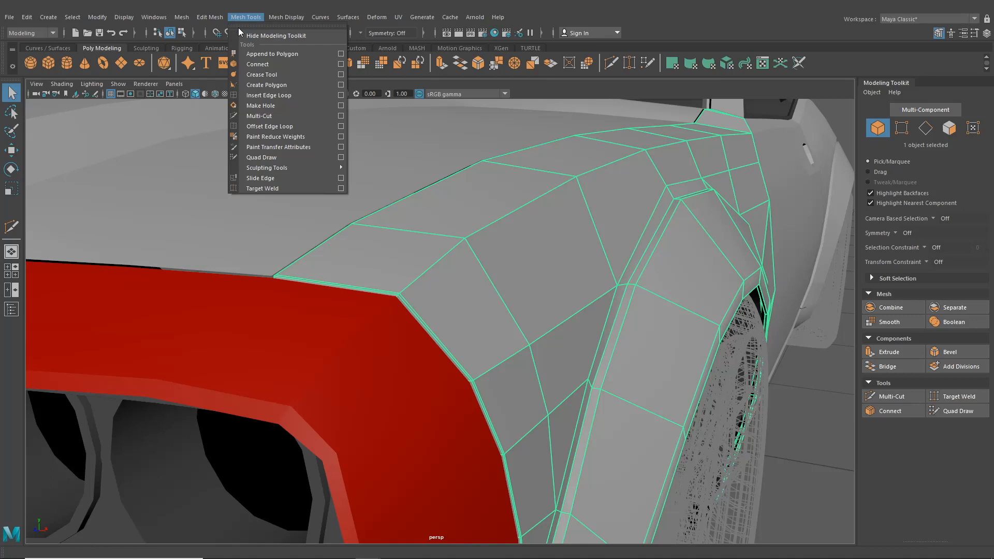
click(259, 94)
scroll(383, 294, up, 3)
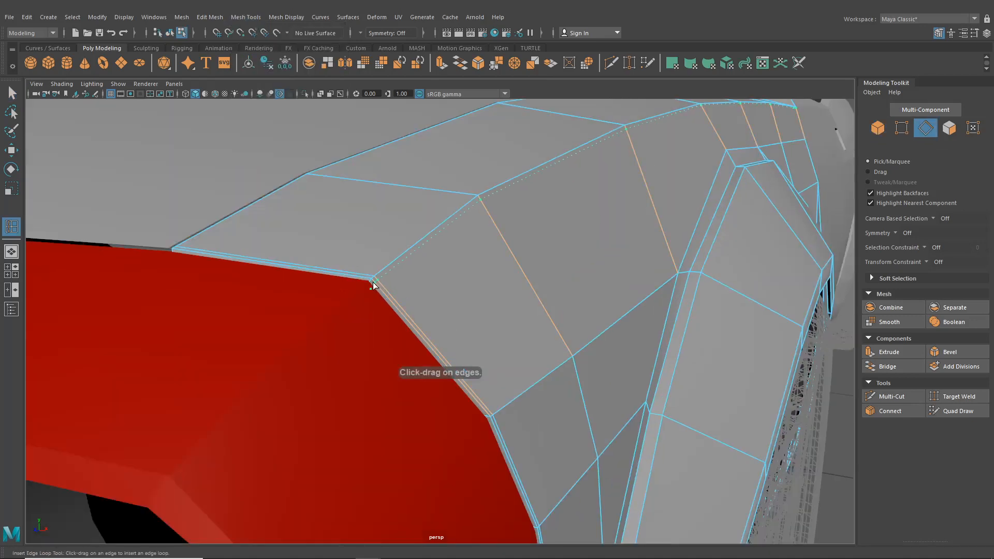
click(371, 281)
- Return the fender to object mode and preview both it and the front bumper smoothed
click(15, 93)
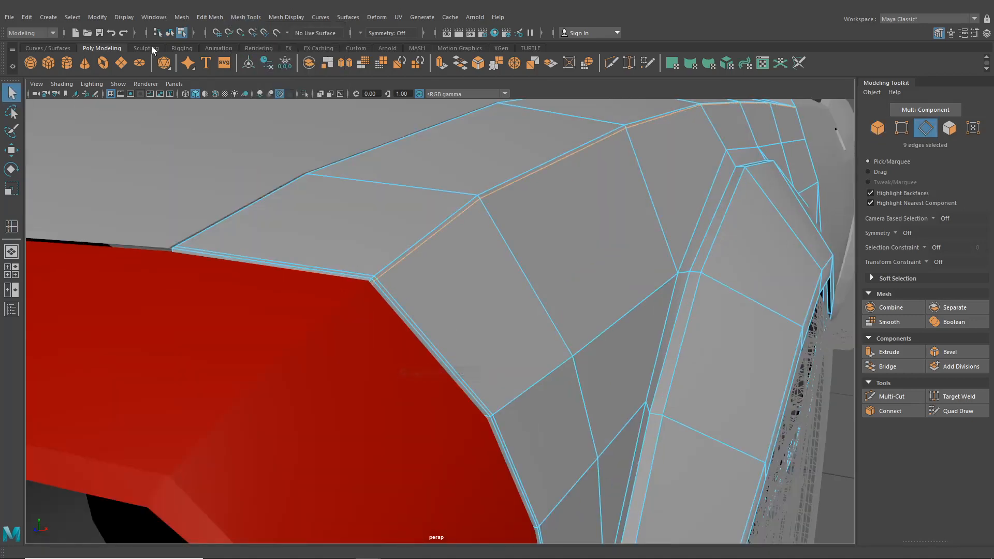
click(168, 35)
key(3)
click(346, 318)
key(3)
scroll(350, 322, down, 5)
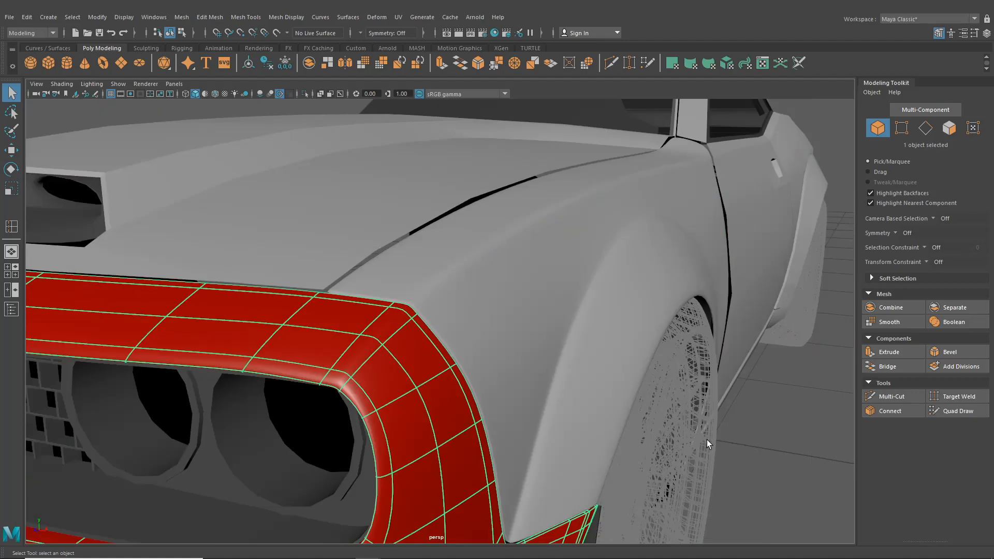
- Clear the selection and examine the smoothed fit between the bumper, fender and hood around the headlights
click(708, 440)
scroll(508, 380, down, 5)
mouse_move(507, 380)
alt+mouse_down()
mouse_move(522, 373)
mouse_move(518, 364)
alt+mouse_up()
alt+middle_drag(518, 364, 499, 377)
scroll(499, 377, up, 5)
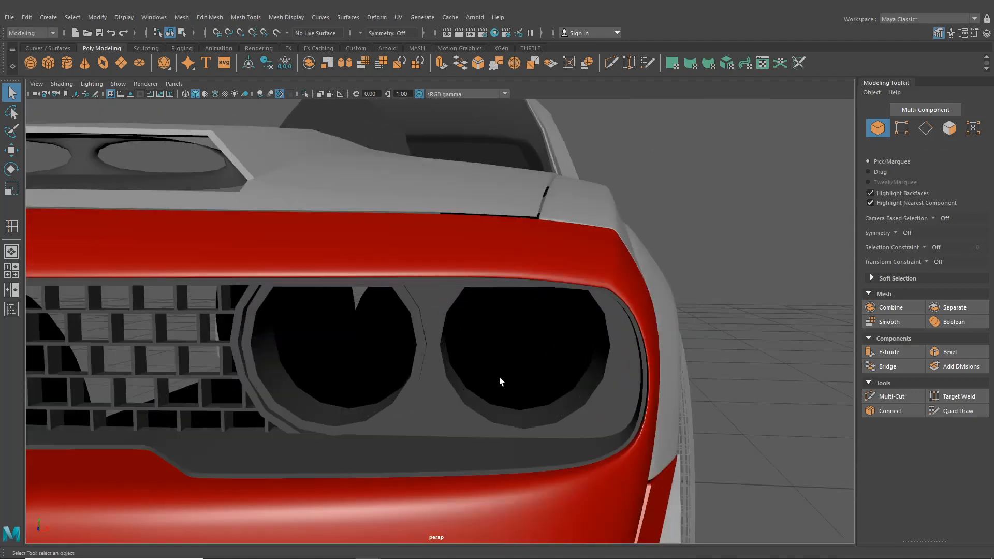
mouse_move(499, 377)
alt+mouse_down()
mouse_move(360, 393)
mouse_move(311, 375)
mouse_move(434, 396)
mouse_move(507, 383)
alt+mouse_up()
scroll(500, 371, down, 3)
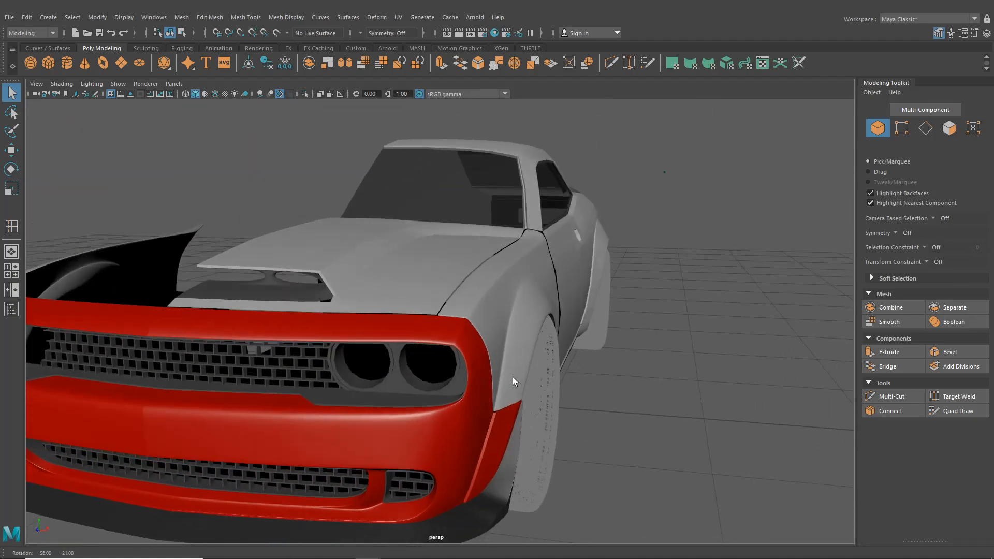
scroll(505, 380, up, 3)
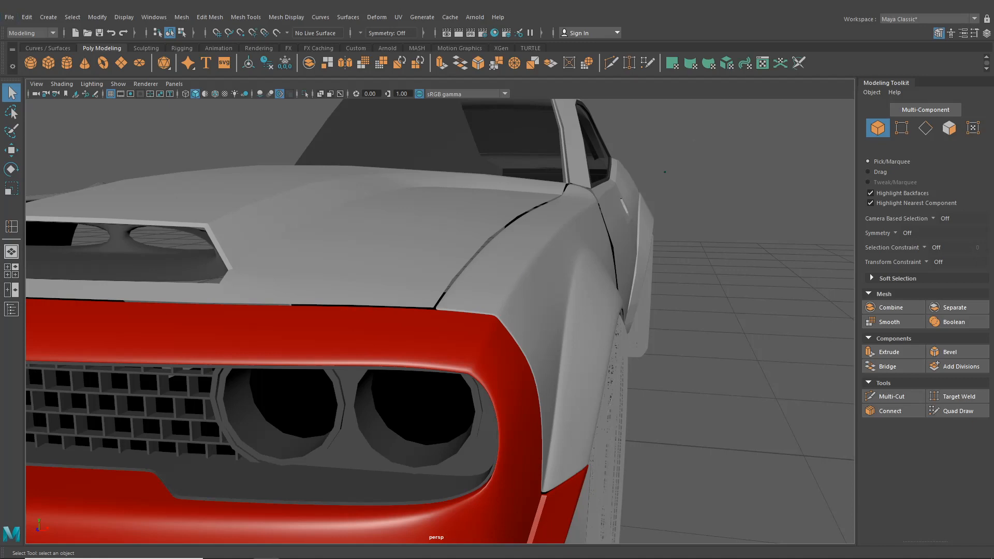
- Turn off the smooth preview on the front bumper and fender and show wireframes over the shaded model
click(488, 328)
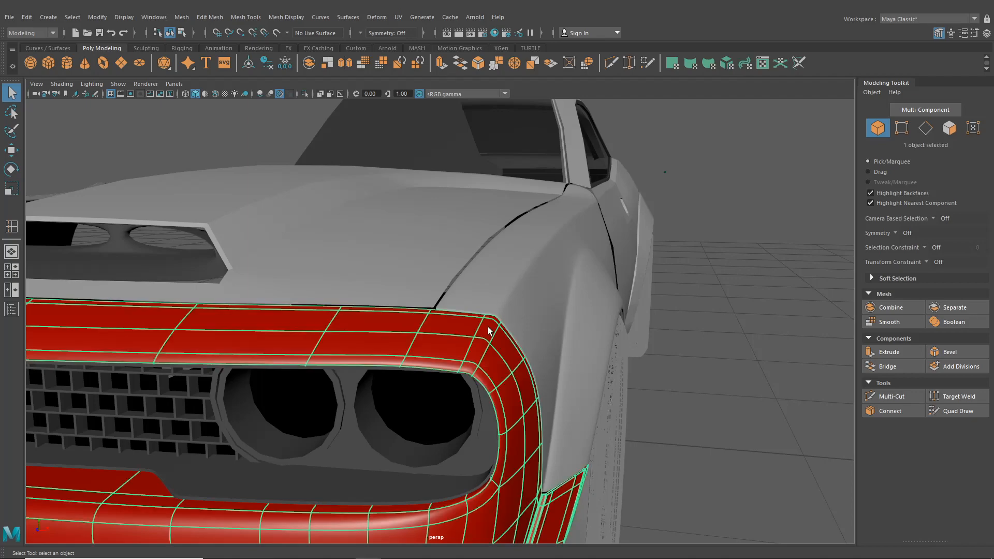
scroll(466, 321, up, 5)
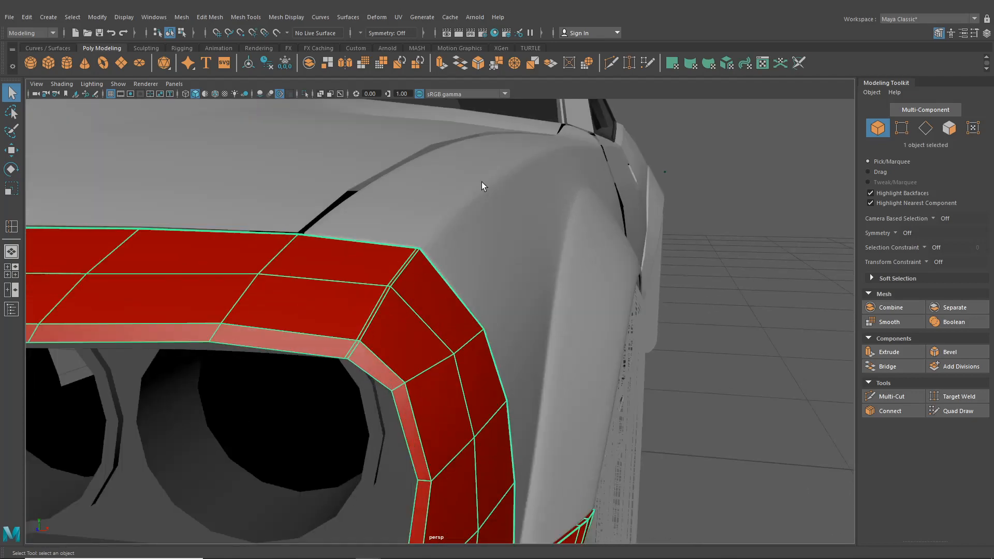
click(474, 226)
scroll(455, 242, up, 5)
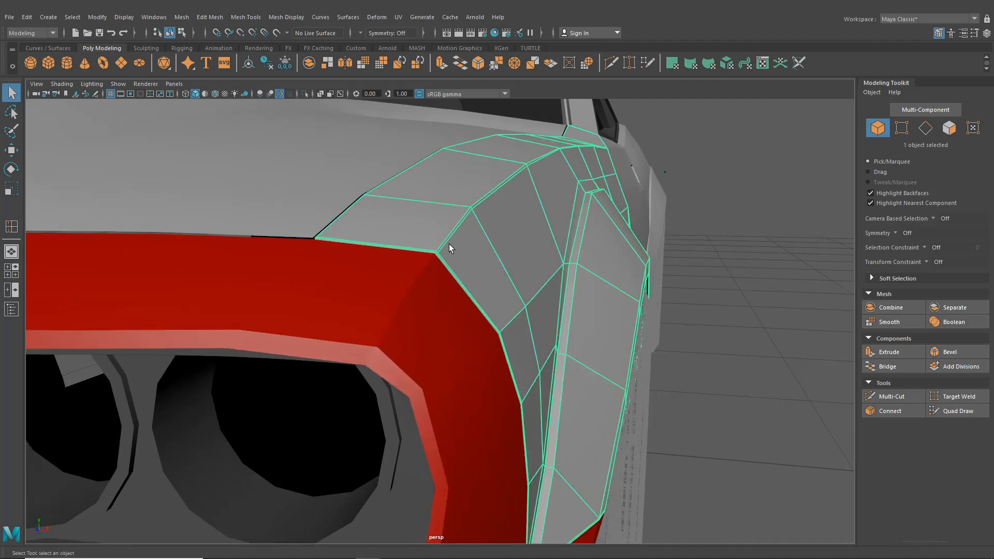
scroll(410, 286, up, 2)
click(215, 94)
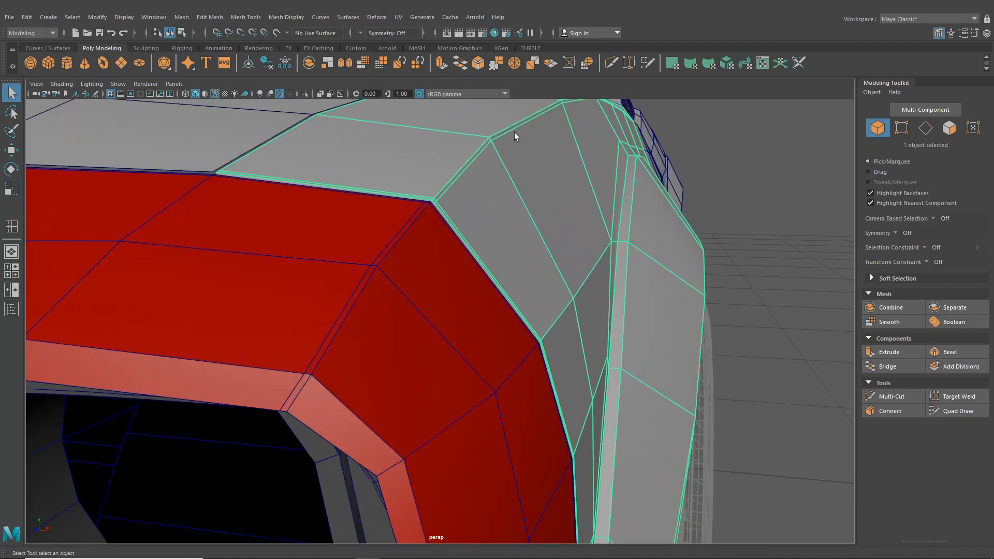
click(610, 62)
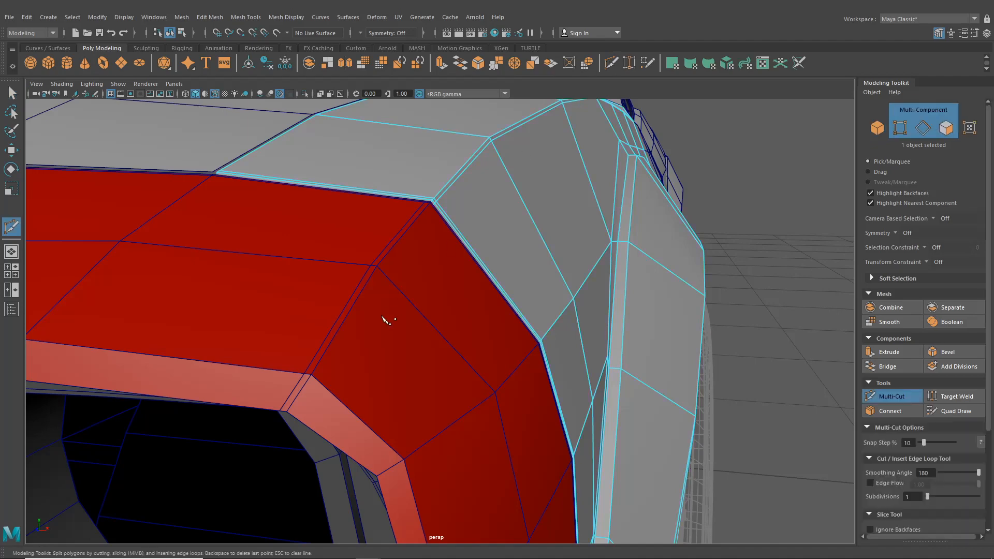
key(q)
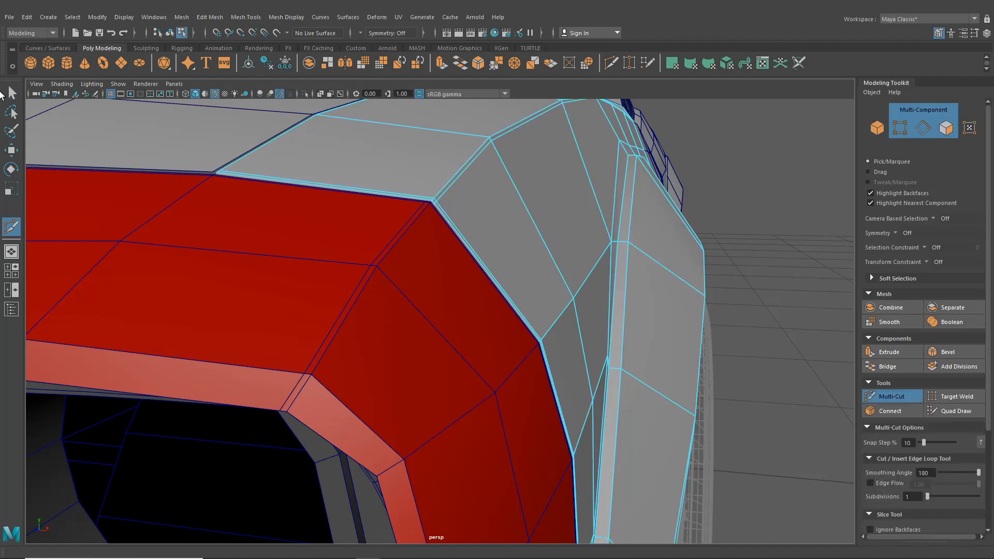
key(F8)
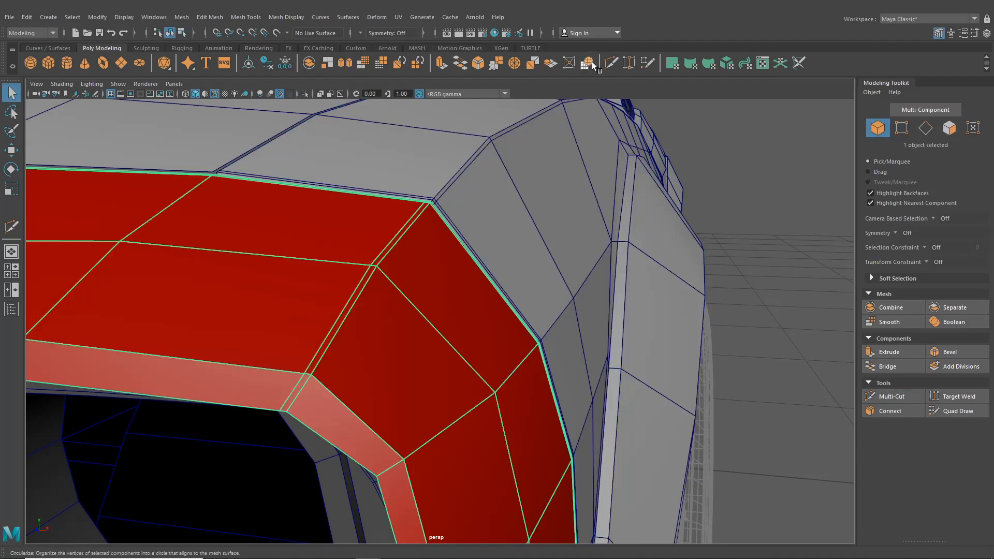
key(y)
click(331, 391)
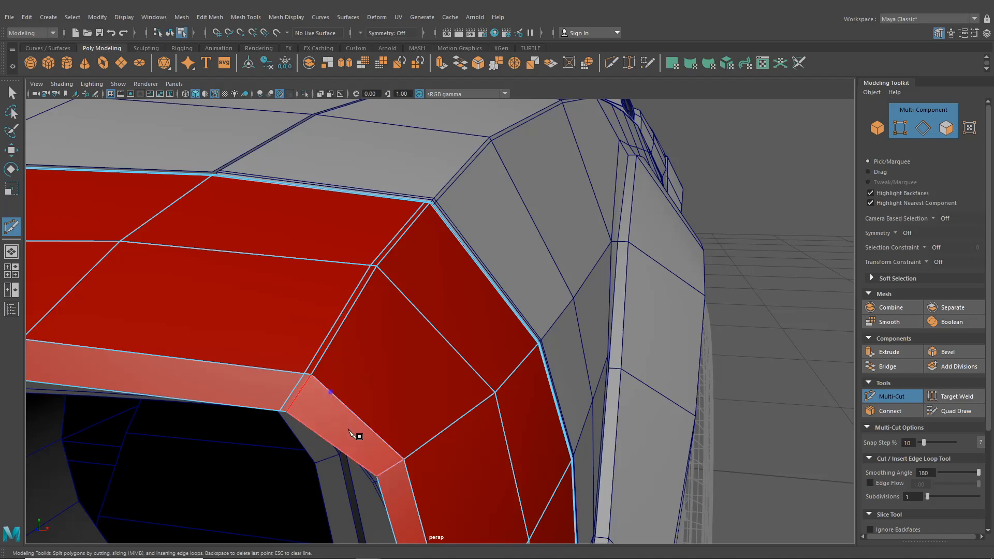
key(BackSpace)
- Insert a support edge beside the bumper's upper corner crease, extend it to the inner corner vertex with Multi-Cut, and return to object mode
click(246, 17)
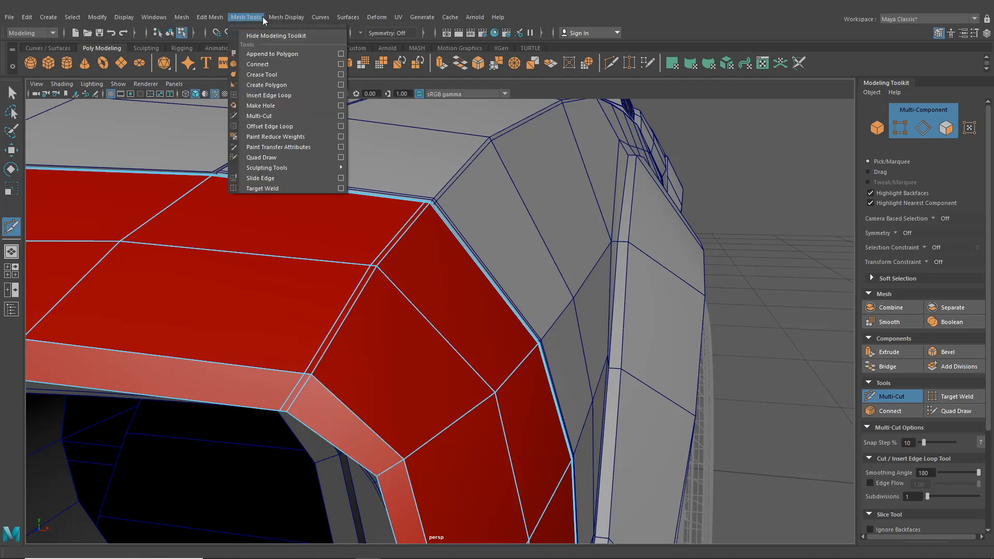
click(256, 97)
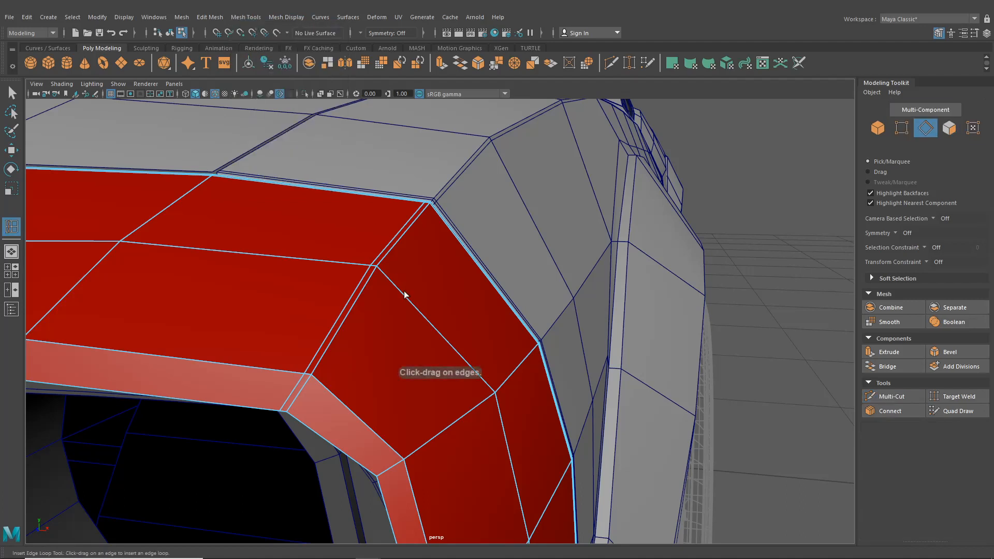
click(377, 269)
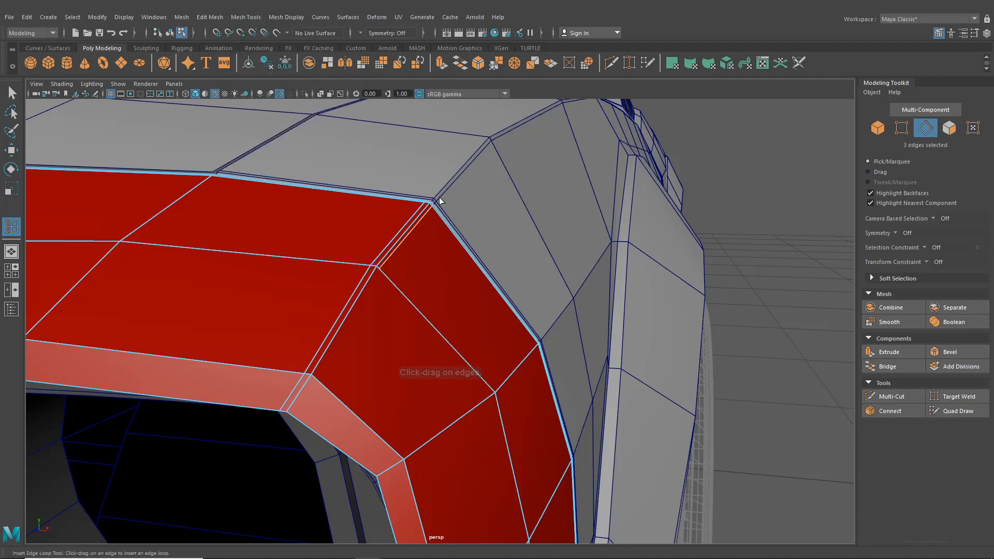
click(613, 65)
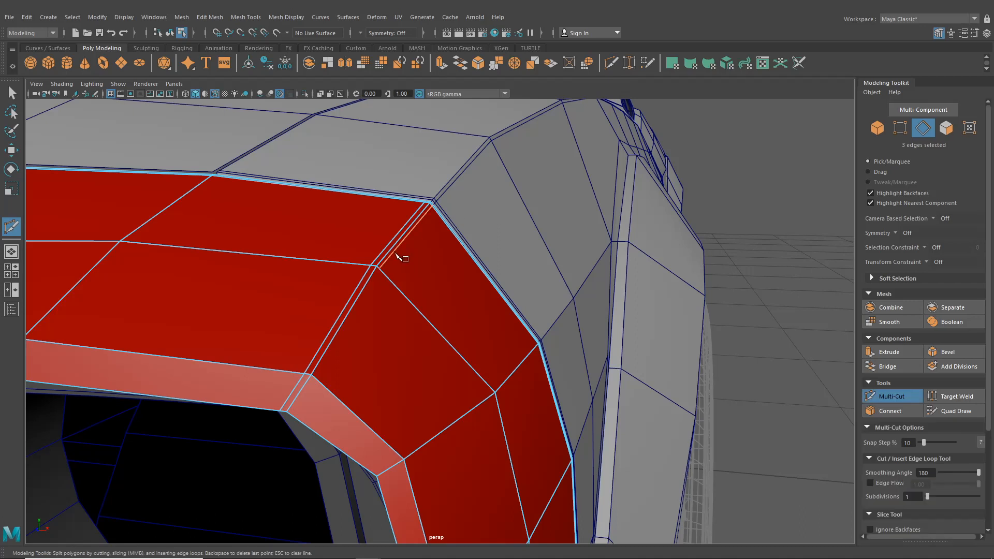
click(310, 375)
key(q)
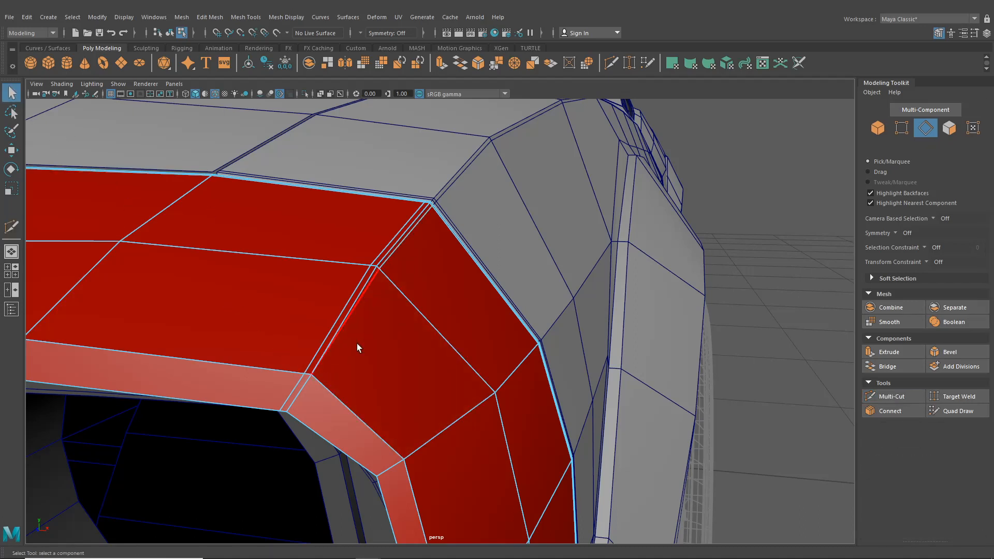
key(F9)
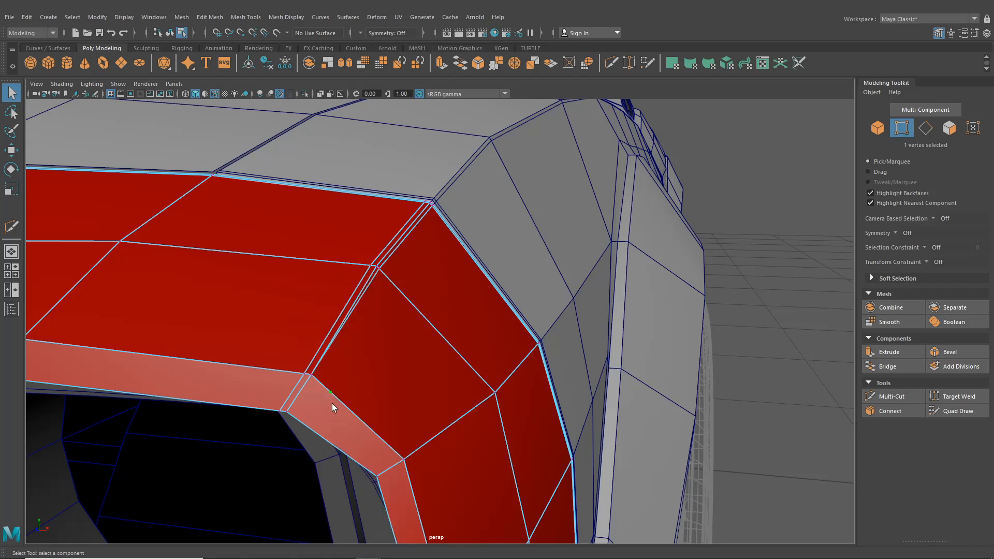
click(170, 33)
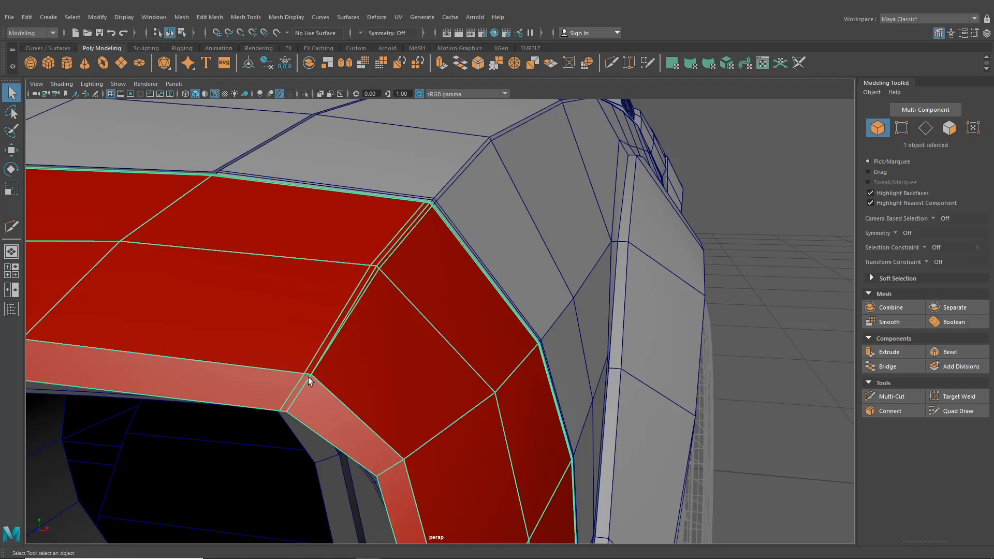
- Preview the bumper smoothed, hide the wireframe overlay and examine its upper corner against the fender and hood
key(3)
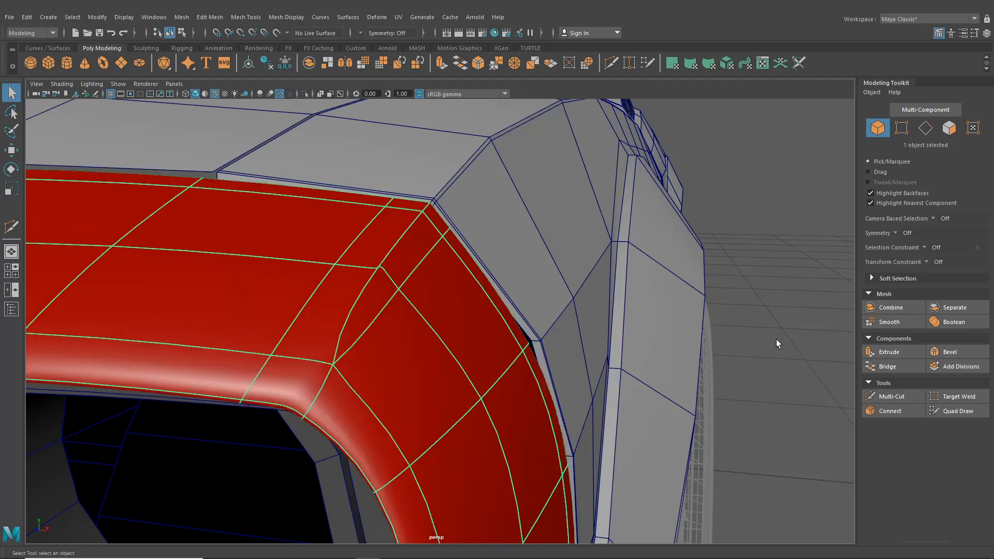
alt+drag(776, 340, 222, 117)
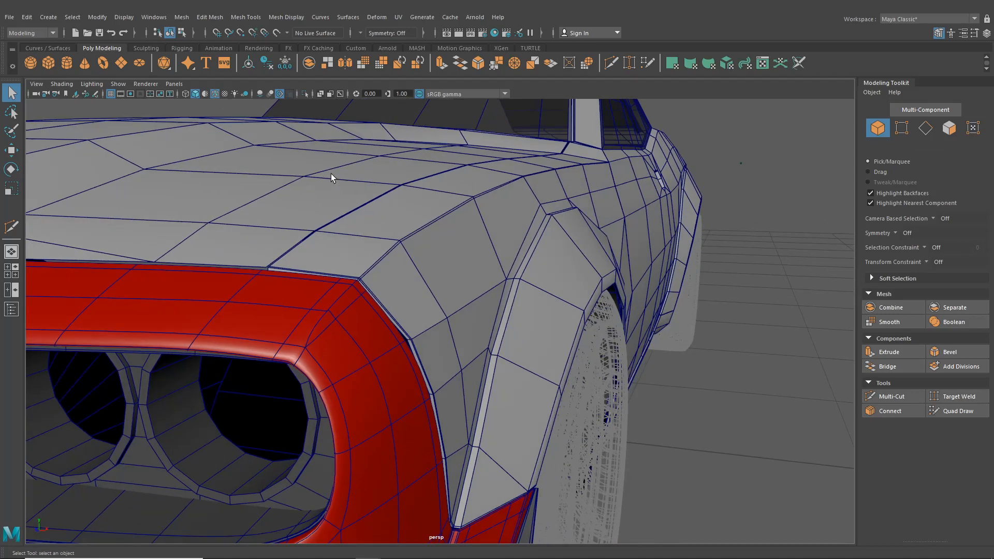
click(214, 94)
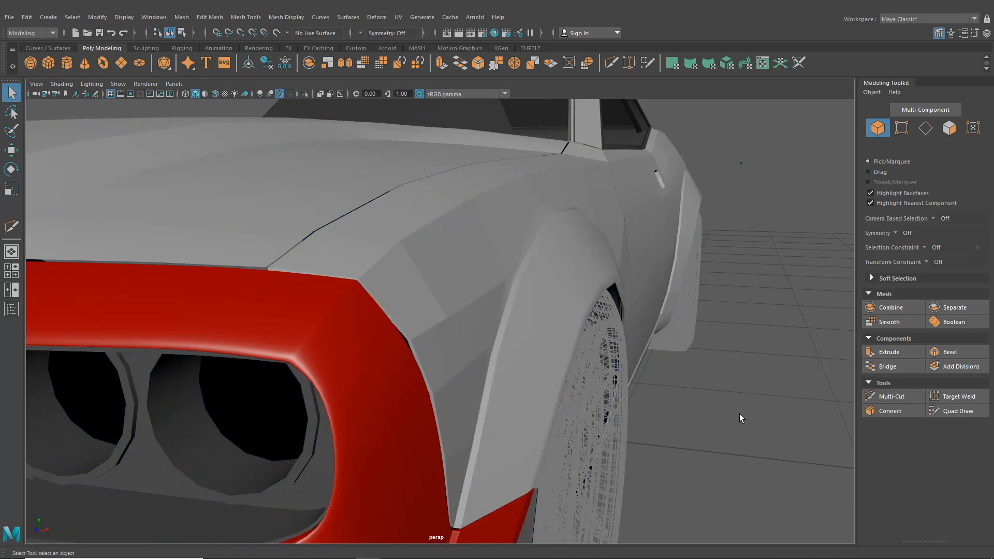
mouse_move(740, 417)
alt+mouse_down()
mouse_move(430, 328)
mouse_move(526, 381)
mouse_move(322, 354)
mouse_move(409, 346)
alt+mouse_up()
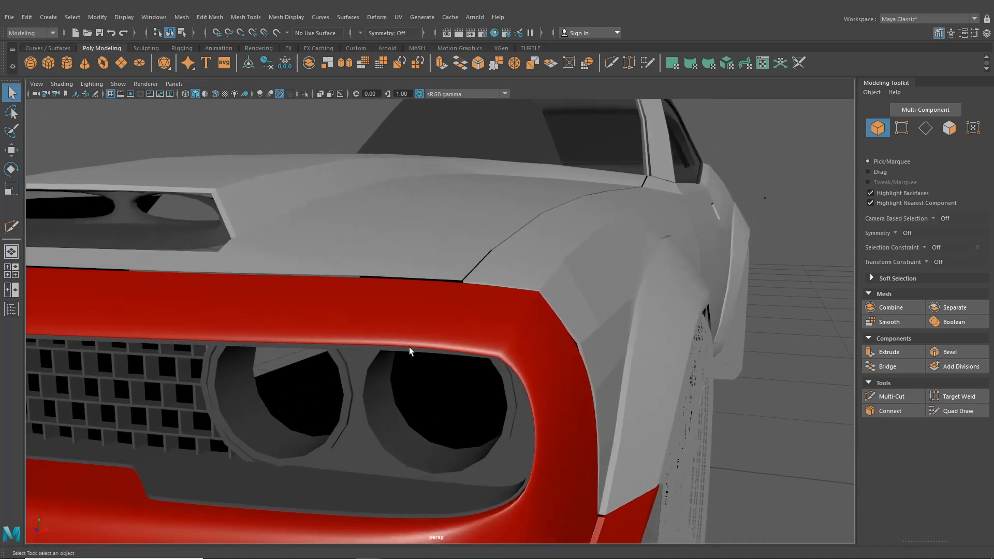
click(559, 292)
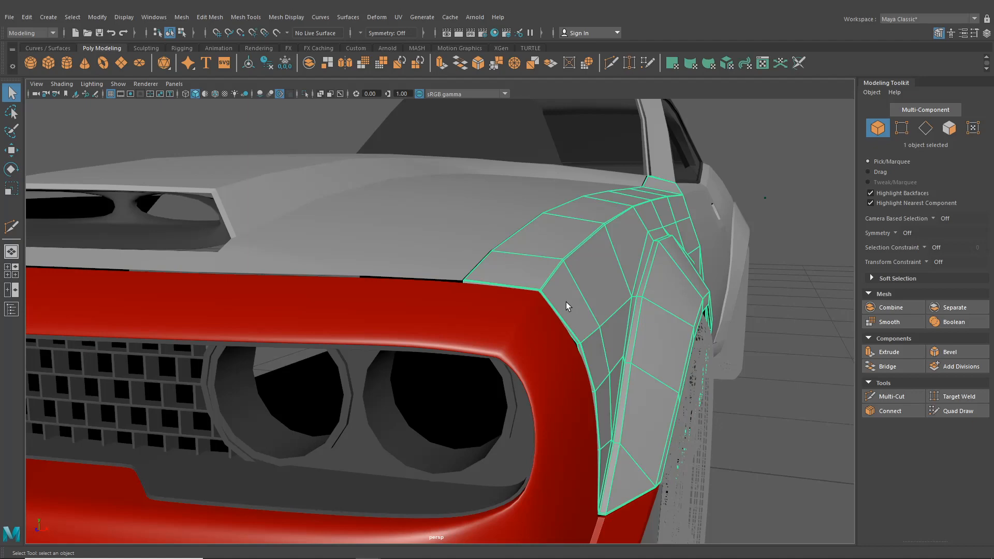
- Select the front bumper and turn off its smooth preview, with its corner above the outer headlight in close view
click(530, 337)
alt+drag(530, 337, 573, 355)
alt+right_drag(573, 355, 453, 325)
alt+drag(452, 325, 405, 257)
scroll(430, 362, up, 2)
key(1)
alt+drag(409, 200, 403, 191)
alt+middle_drag(403, 192, 431, 212)
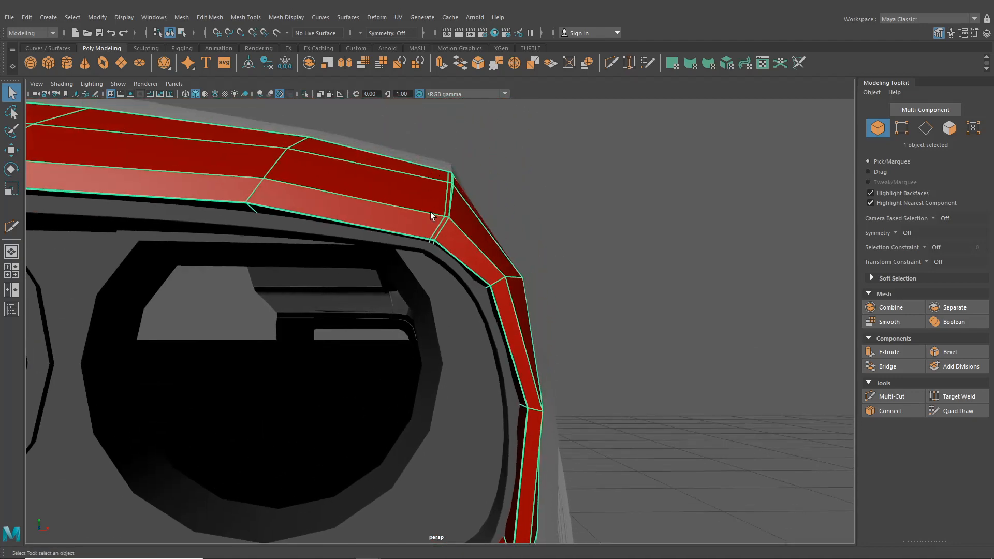
- Delete the extra support edges across the bumper's inner lip at the upper headlight corner and return to object mode
mouse_move(443, 262)
alt+mouse_down()
mouse_move(435, 247)
mouse_move(431, 262)
alt+mouse_up()
right_drag(409, 248, 404, 223)
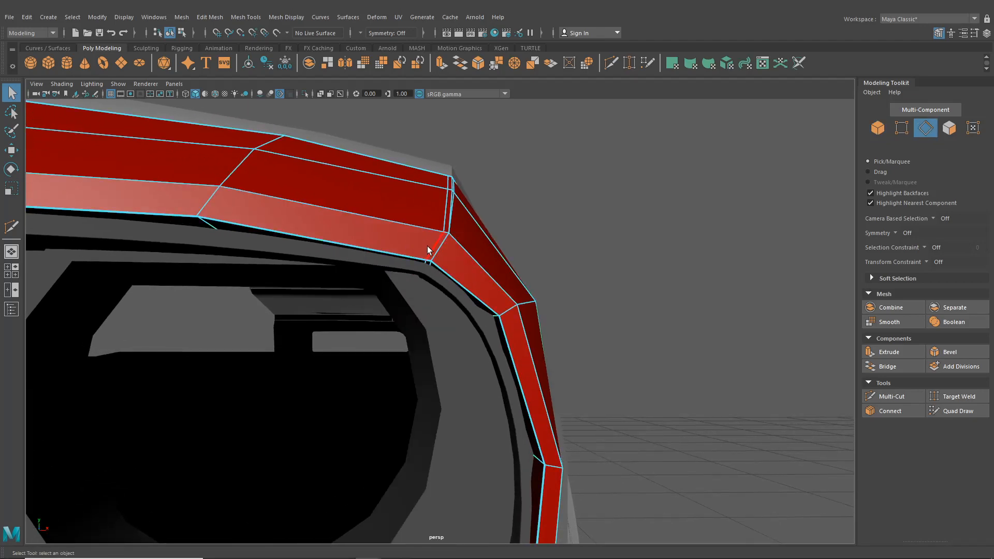
mouse_move(427, 246)
alt+mouse_down()
mouse_move(438, 237)
mouse_move(427, 240)
alt+mouse_up()
alt+middle_drag(425, 242, 377, 362)
alt+right_drag(377, 362, 379, 295)
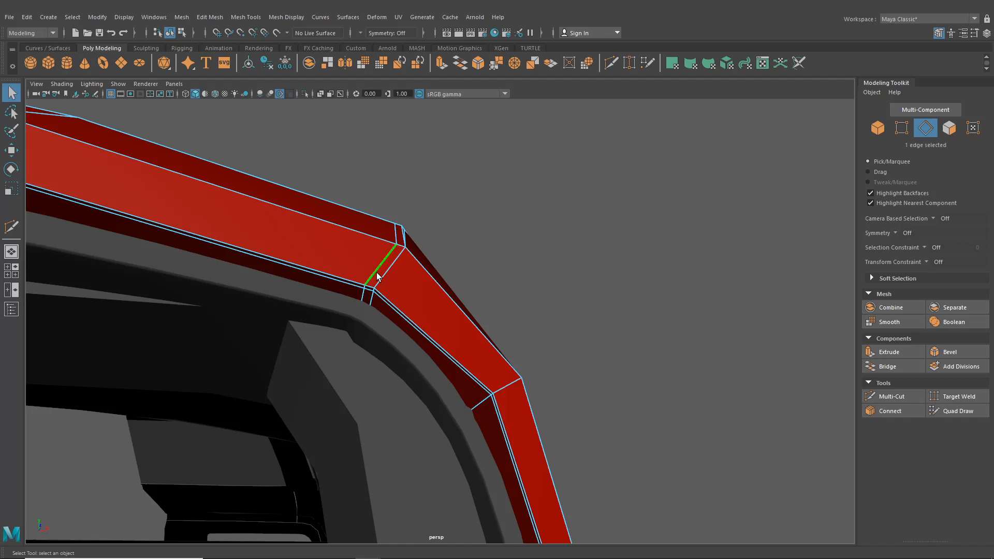
shift+click(363, 294)
key(ctrl+Delete)
click(166, 34)
- Delete the extra edge across the headlight surround's upper corner and return to object mode
click(222, 290)
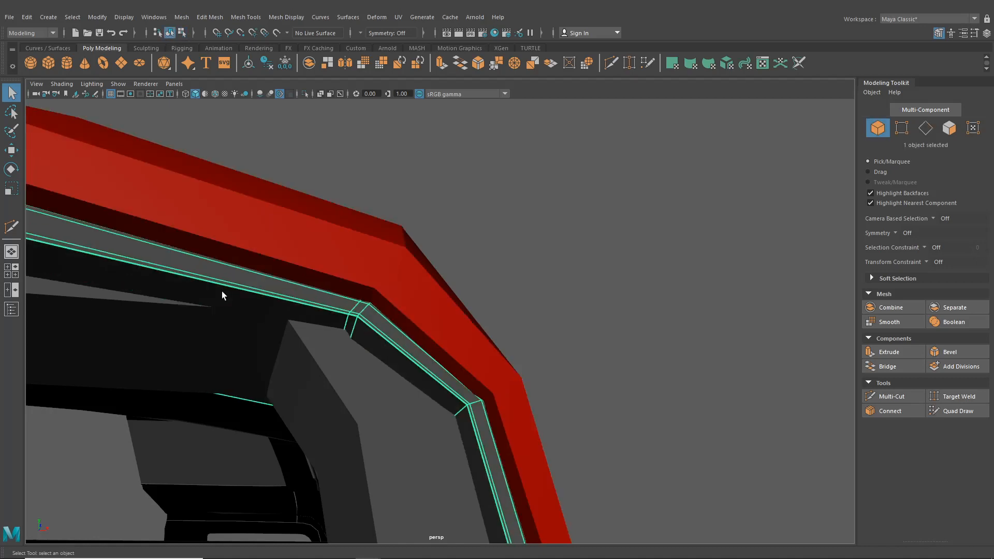
right_drag(222, 290, 291, 282)
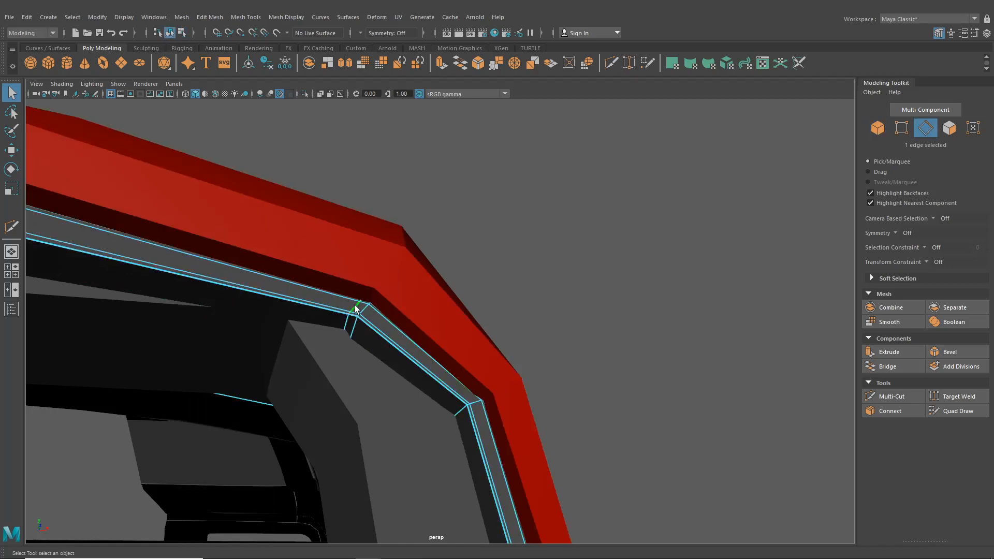
key(ctrl+Delete)
click(169, 33)
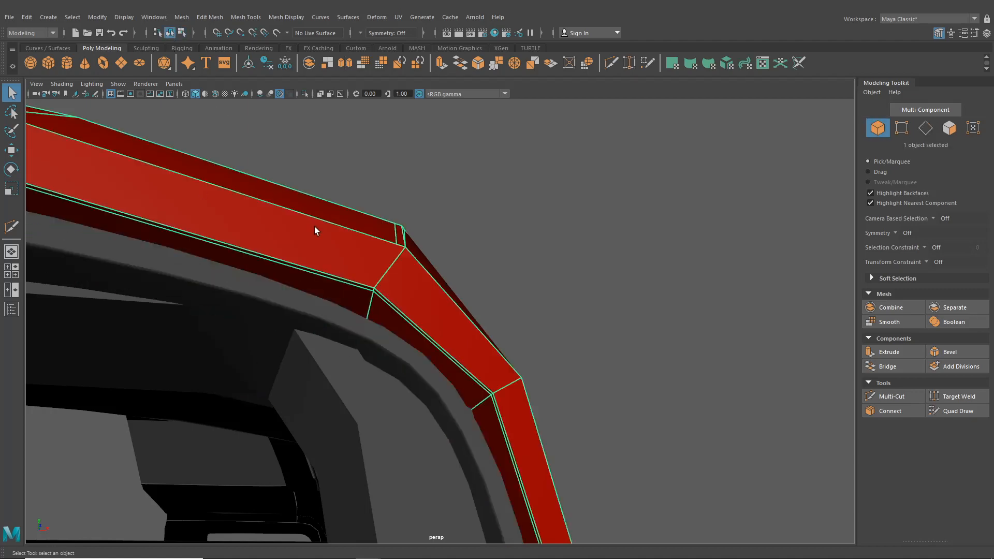
- Check the bumper's smooth preview, turn it off and target-weld the spare vertex onto the bumper's inner corner vertex
key(3)
key(1)
alt+drag(501, 285, 469, 350)
alt+middle_drag(469, 350, 510, 120)
alt+middle_drag(458, 396, 504, 220)
alt+right_drag(316, 306, 422, 290)
shift+right_drag(380, 226, 369, 311)
drag(378, 309, 376, 306)
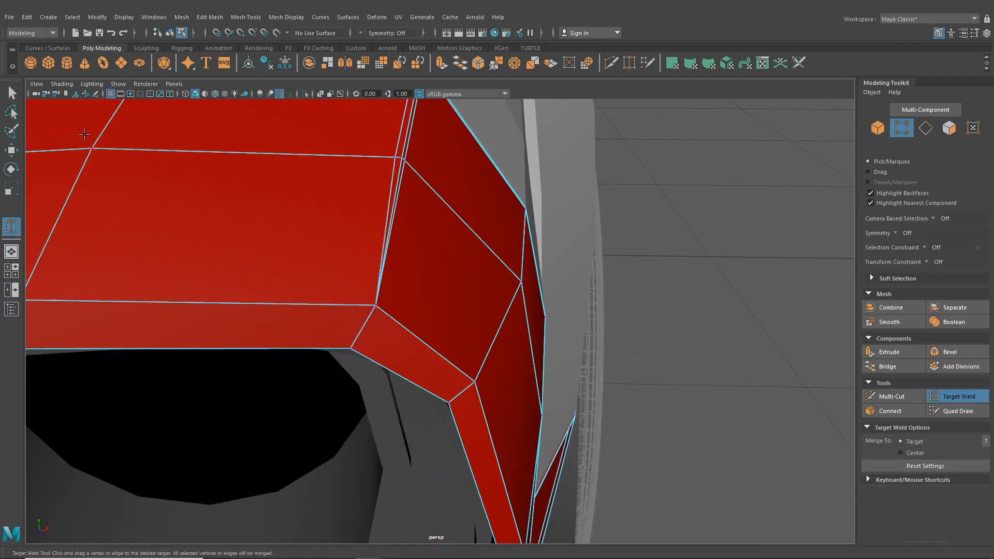
- Return the bumper to object mode, turn on its smooth preview and check the corner where it meets the hood and fender
key(q)
click(170, 33)
key(3)
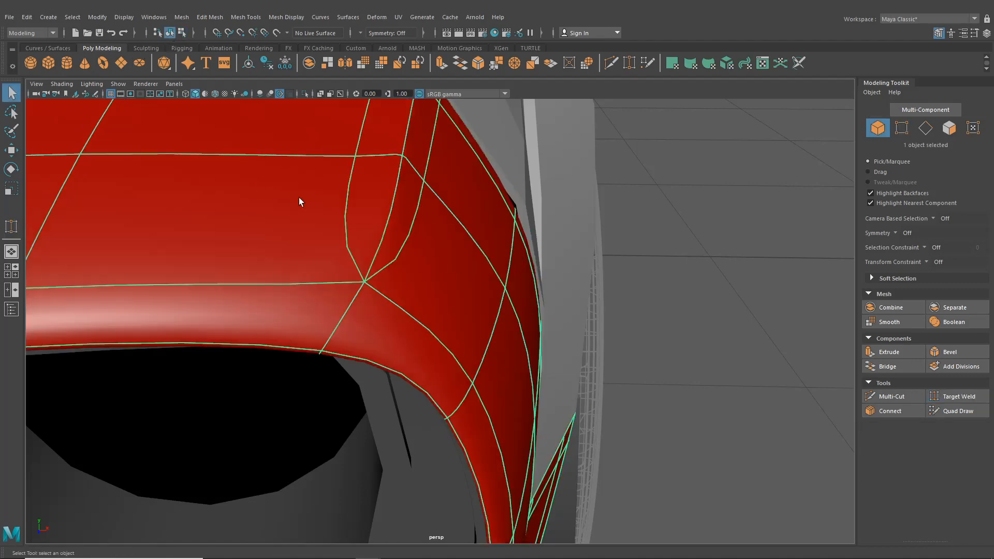
click(669, 216)
alt+right_drag(669, 216, 594, 237)
alt+drag(594, 238, 554, 241)
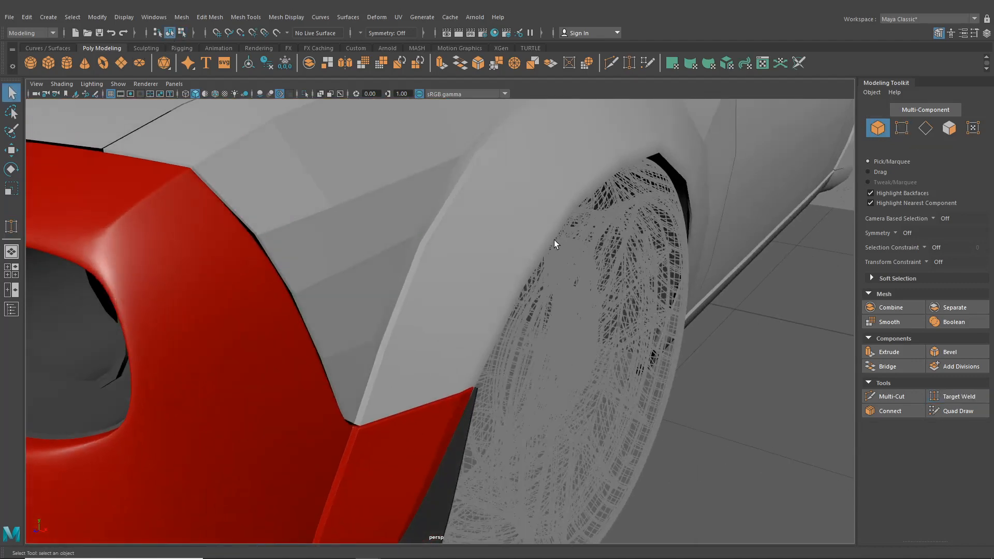
alt+middle_drag(552, 272, 588, 286)
alt+drag(588, 286, 570, 325)
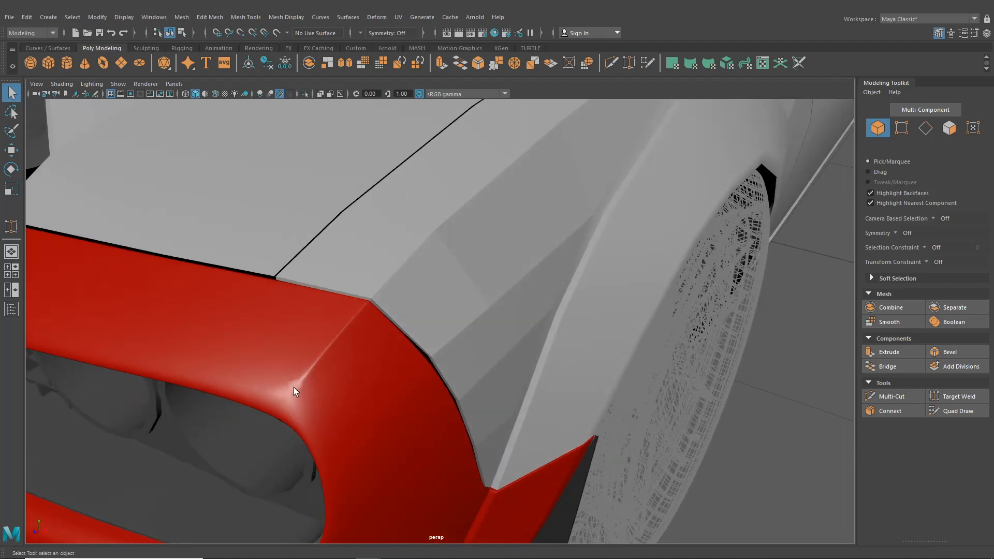
scroll(414, 374, down, 3)
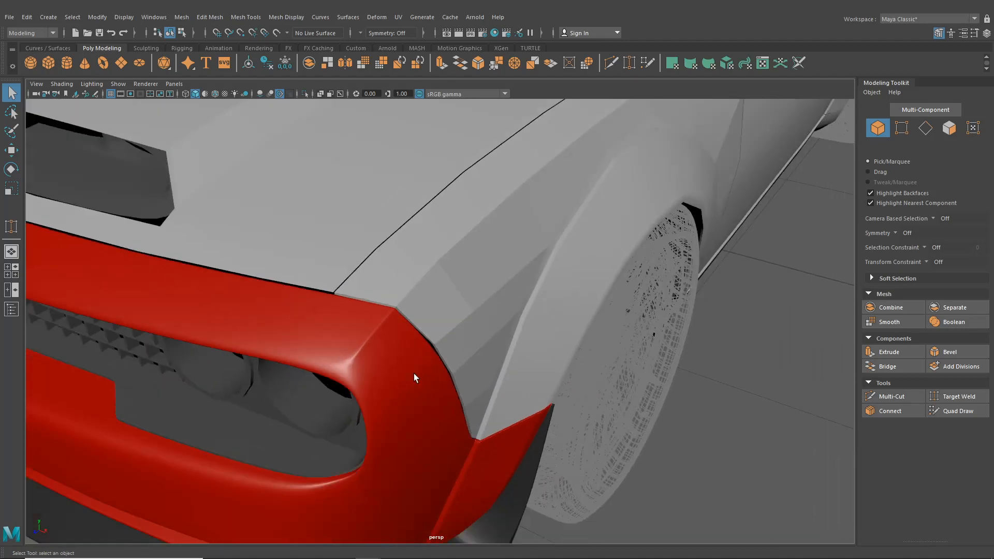
- Select the front fender and activate the Insert Edge Loop tool on it
alt+drag(414, 373, 341, 330)
scroll(467, 340, down, 4)
click(430, 304)
scroll(436, 336, up, 5)
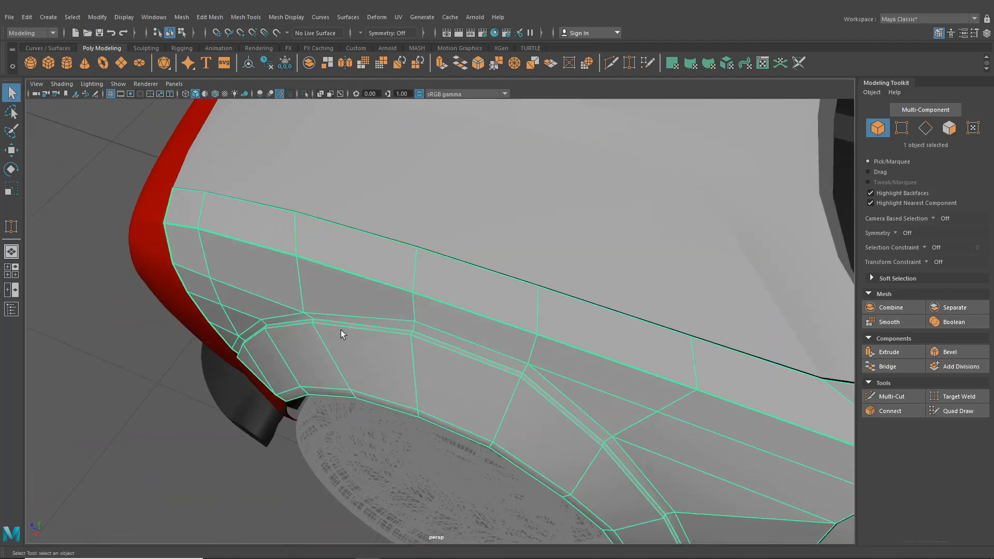
click(240, 18)
click(269, 95)
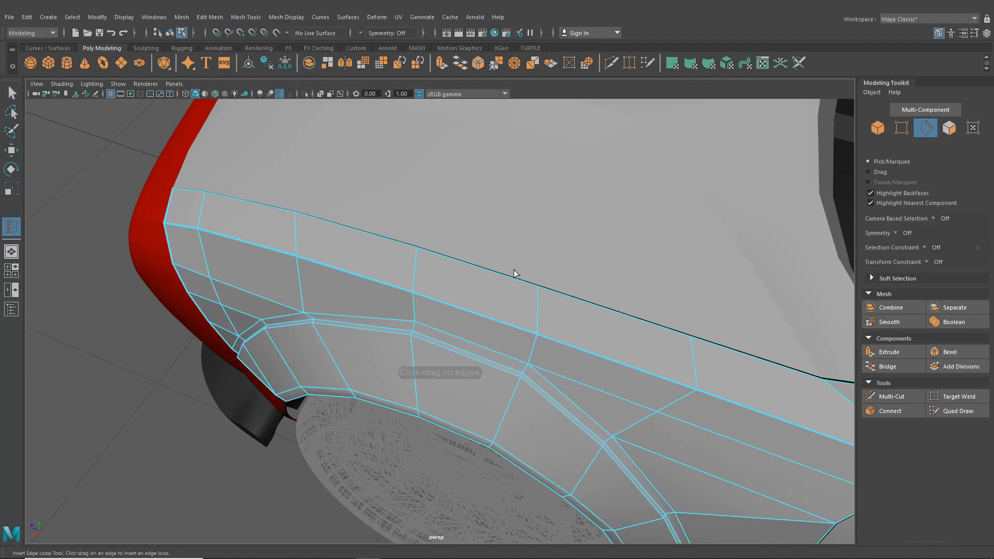
- Try adding an edge loop just above the fender's upper crease line, running through to the rear corner
alt+drag(515, 273, 344, 217)
scroll(507, 301, up, 2)
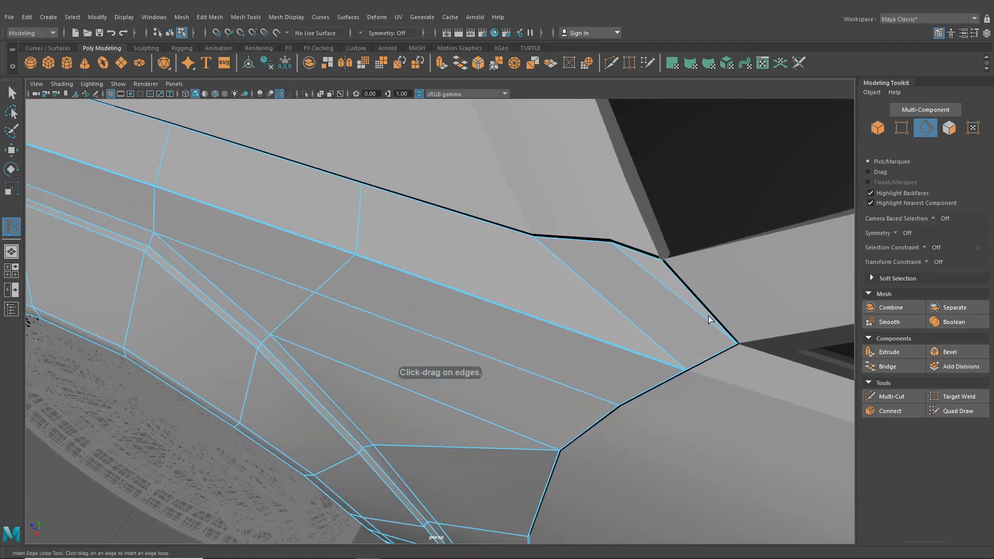
click(356, 244)
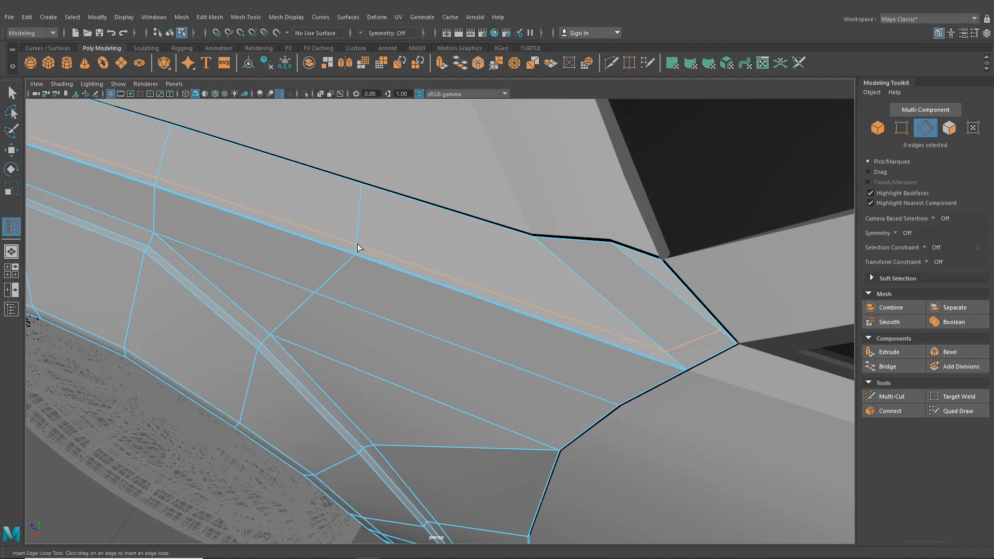
alt+middle_drag(357, 244, 304, 267)
alt+right_drag(304, 268, 409, 339)
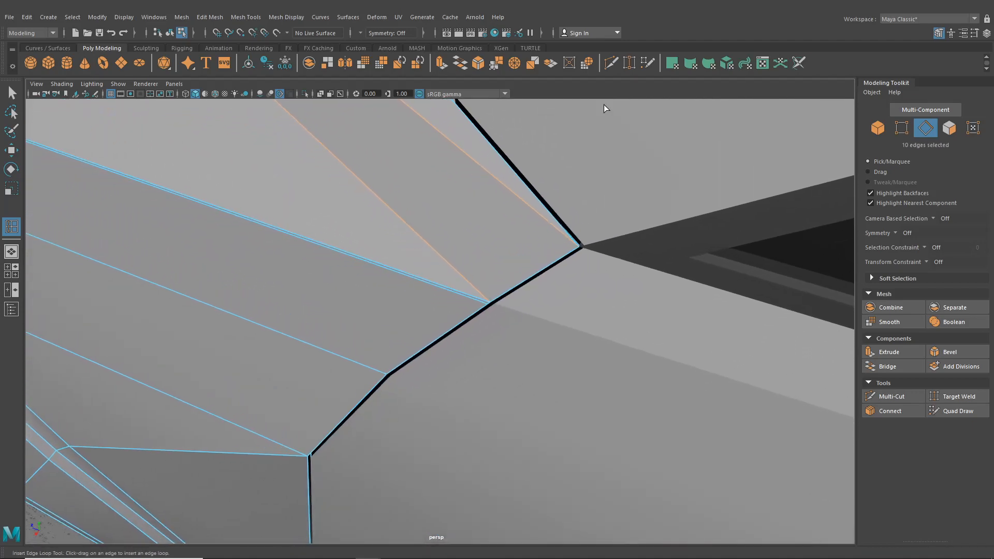
click(613, 63)
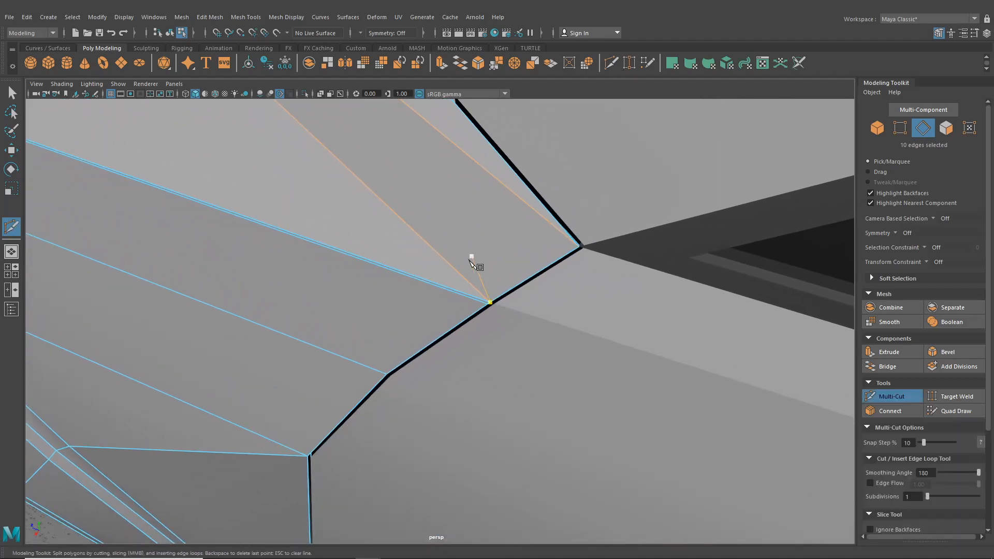
click(490, 302)
- Insert an edge loop close above the crease line along the front part of the fender's upper side
click(320, 17)
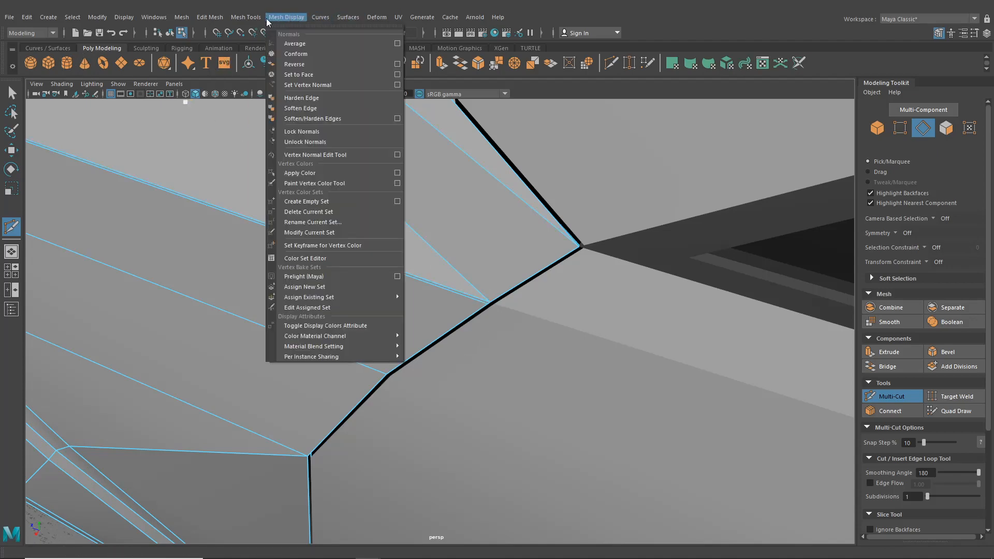
click(270, 103)
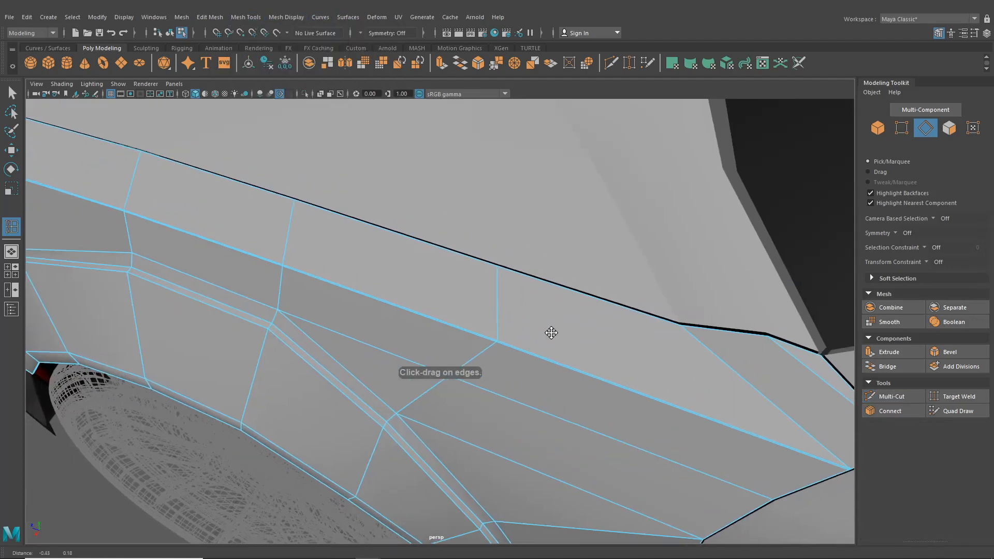
scroll(496, 330, up, 2)
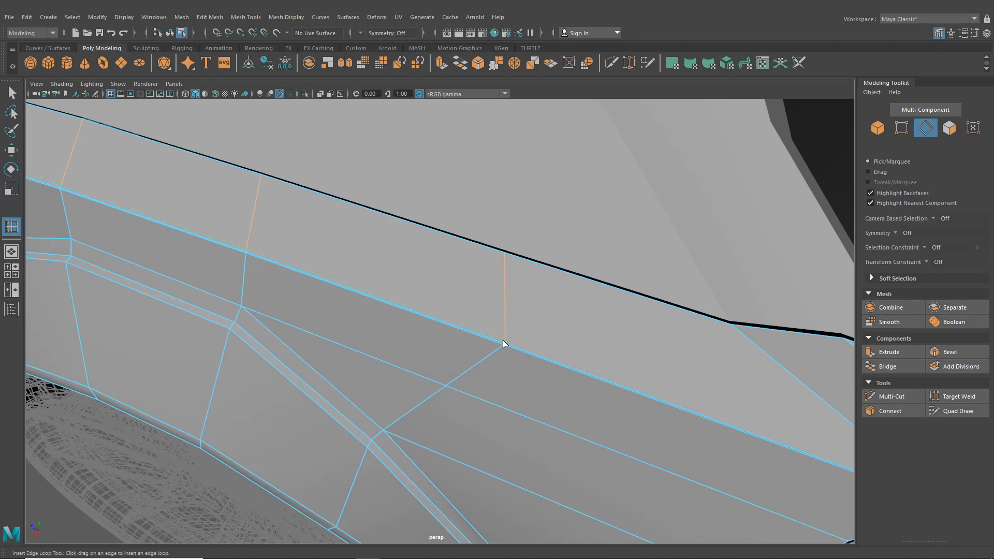
click(504, 344)
- Multi-Cut an edge from the new loop's end, parallel to the crease, to the diagonal edge near the fender's rear corner
alt+drag(233, 277, 352, 326)
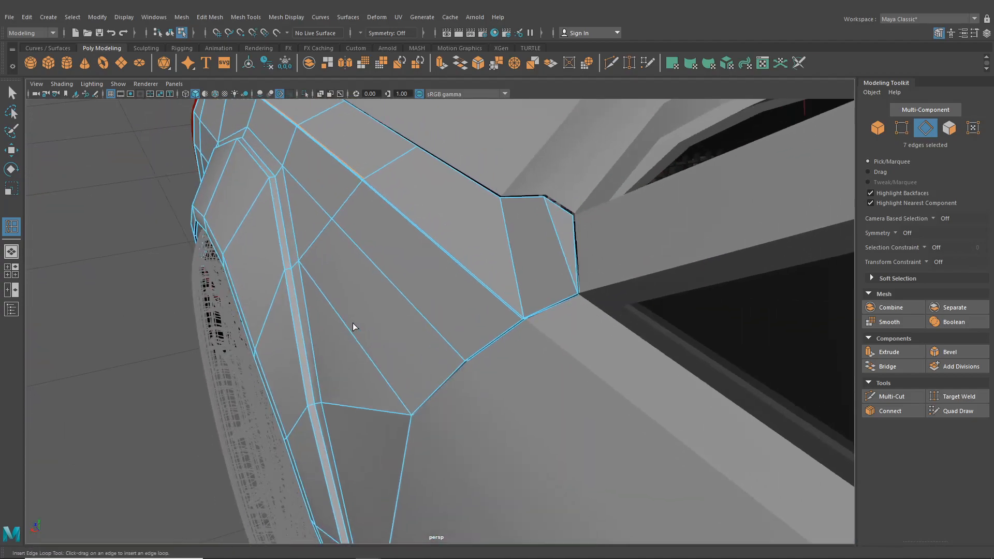
alt+right_drag(353, 326, 517, 304)
click(10, 101)
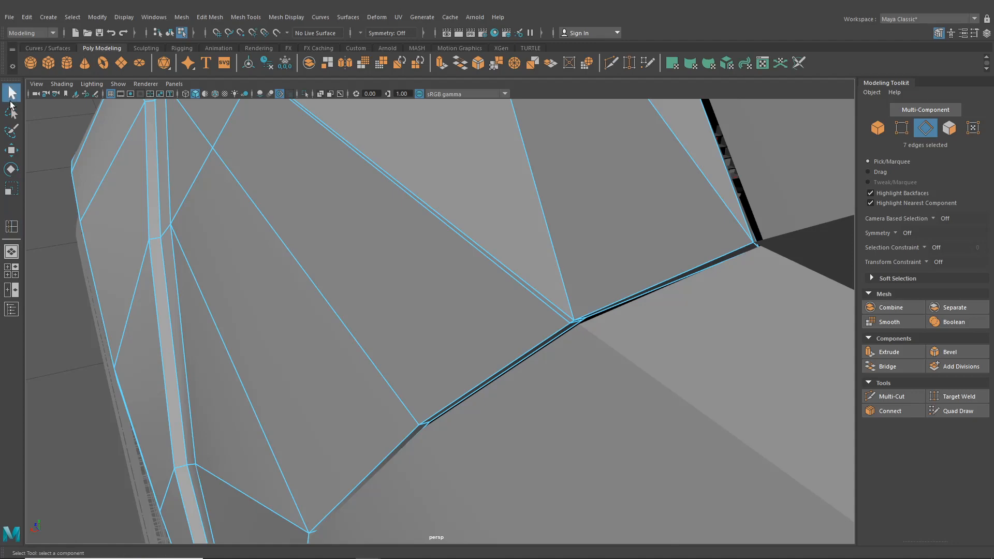
alt+drag(484, 290, 504, 269)
click(613, 64)
alt+drag(316, 154, 306, 179)
click(234, 150)
alt+middle_drag(270, 181, 254, 149)
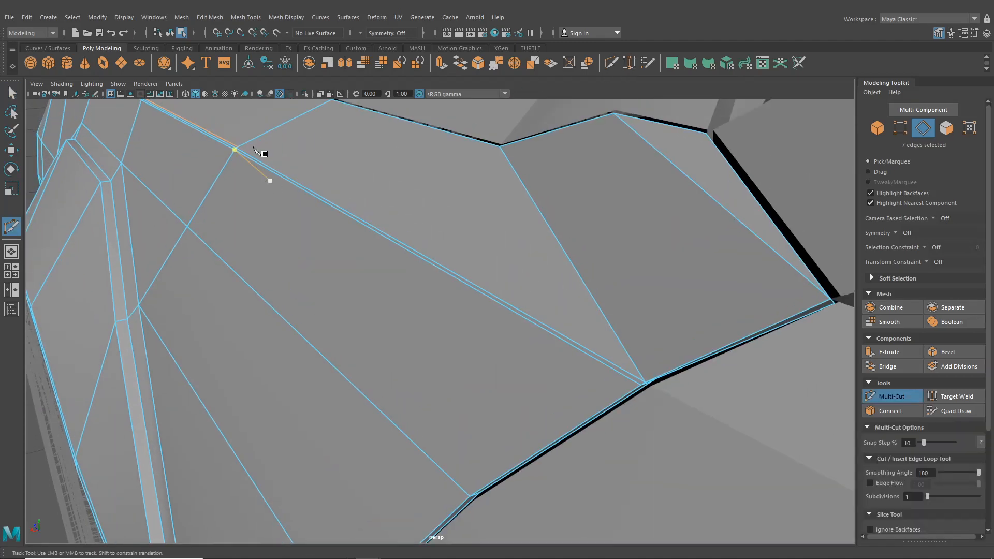
alt+middle_drag(440, 239, 400, 237)
mouse_move(373, 285)
alt+right_down()
mouse_move(404, 304)
mouse_move(380, 297)
alt+right_up()
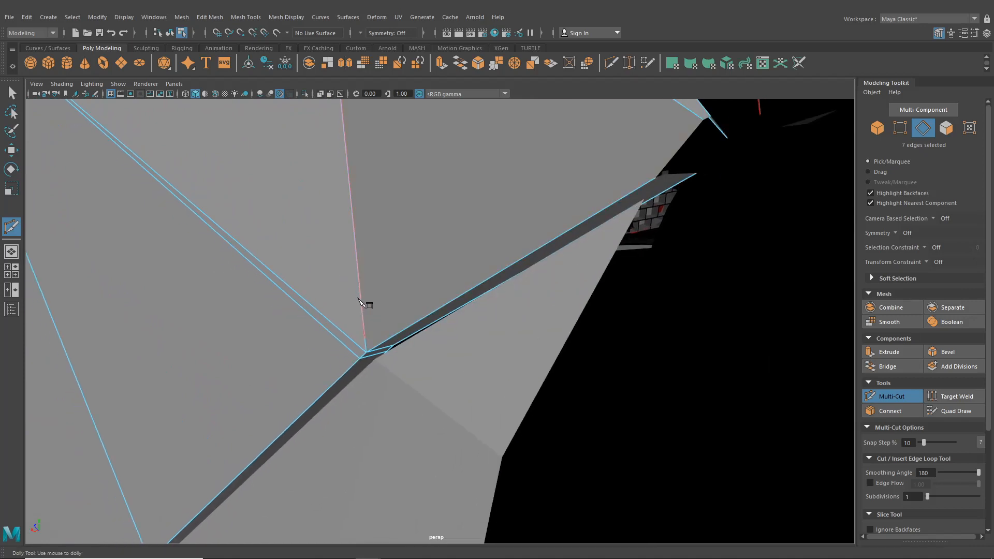
click(365, 338)
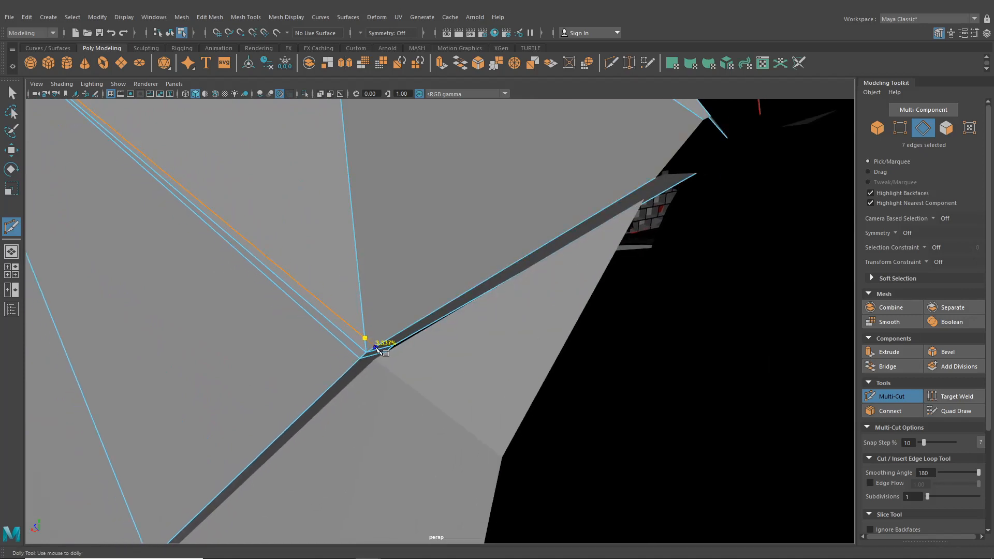
- Carry the cut across the fender's folded rear lip beside the crease, finish it and return to object mode
alt+drag(378, 348, 415, 337)
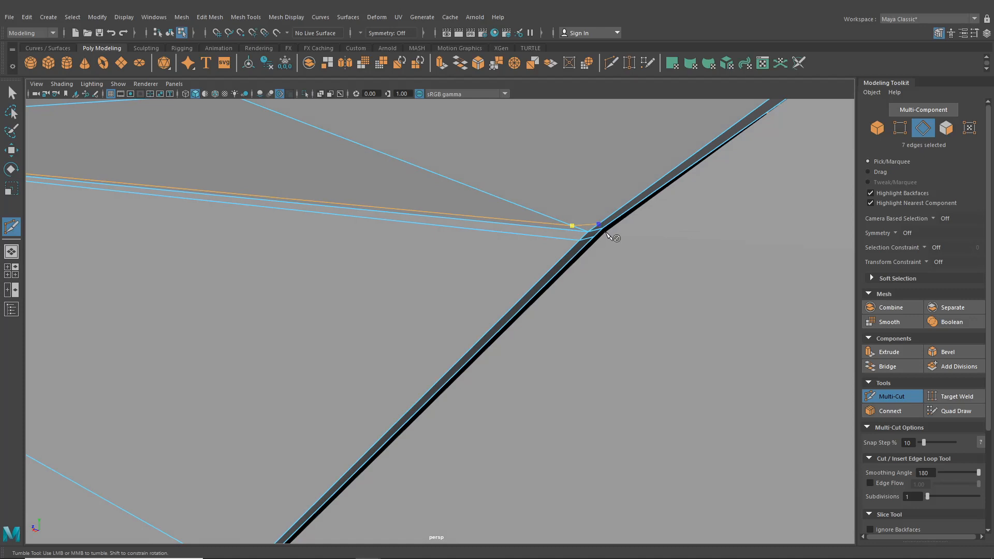
alt+drag(613, 236, 617, 239)
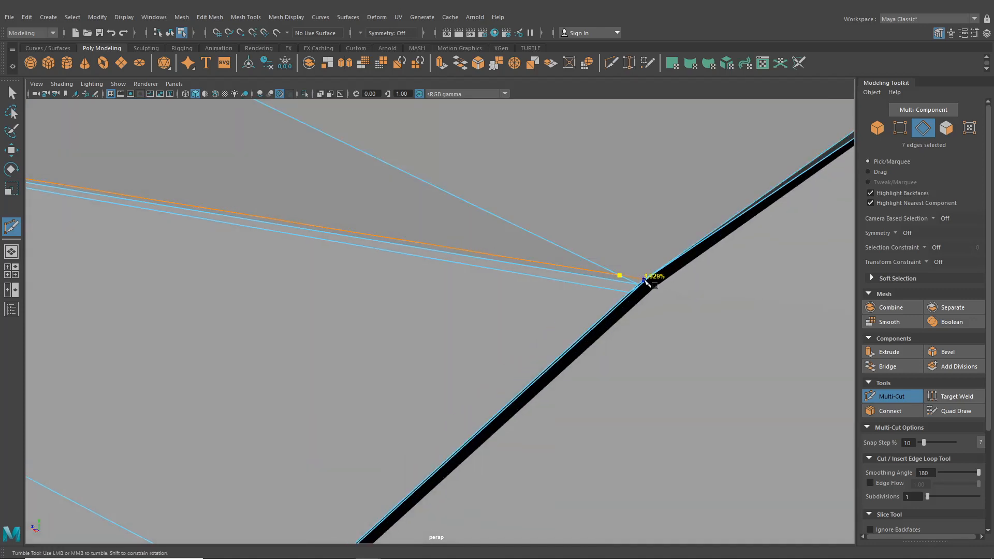
alt+drag(645, 285, 570, 274)
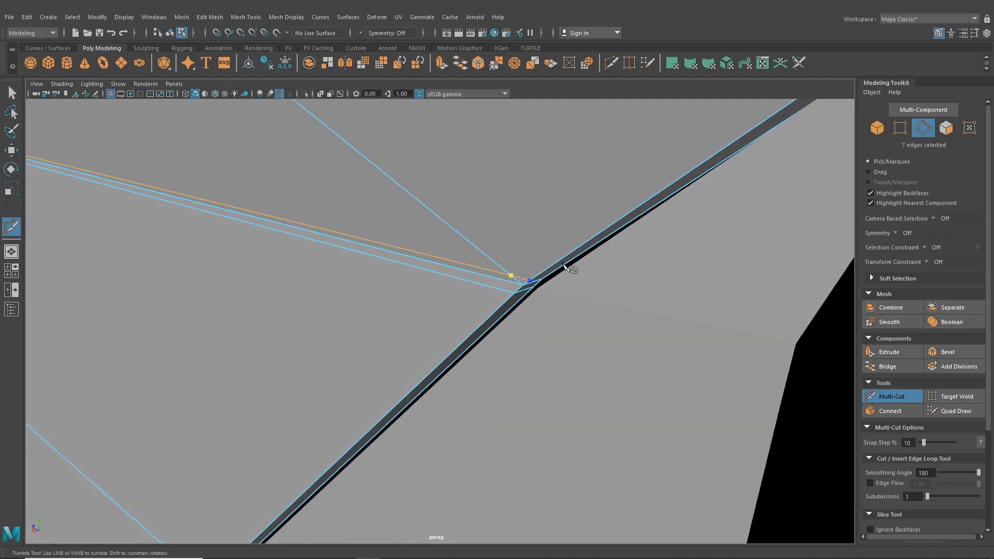
click(550, 276)
right_click(550, 276)
alt+drag(579, 323, 566, 368)
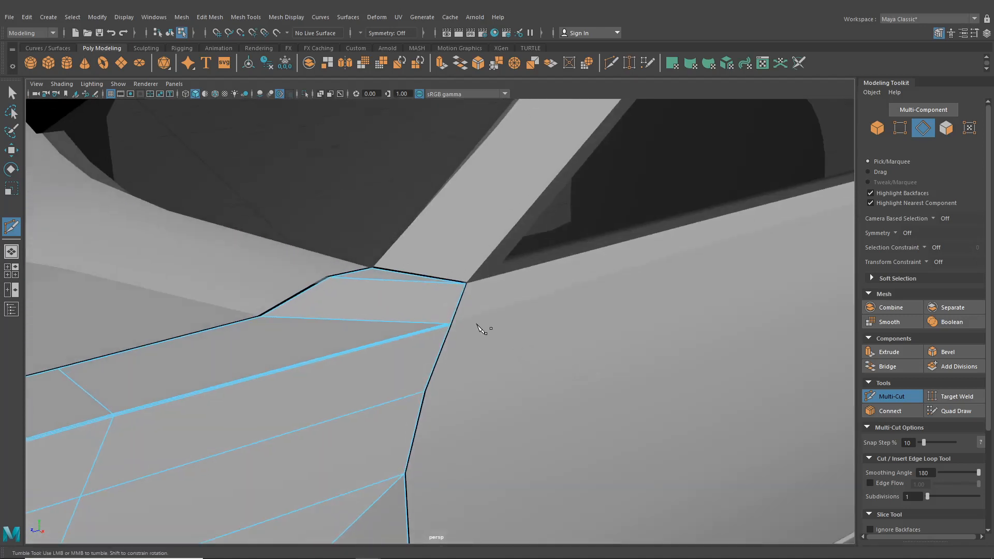
click(11, 94)
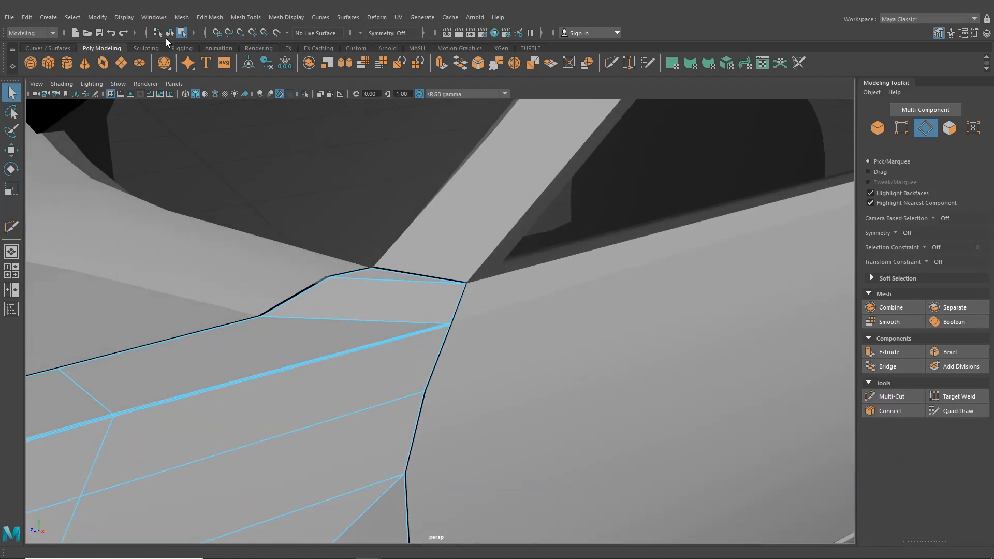
click(168, 33)
- Target-weld the spare vertex beside the crease onto the fender's rear border vertex and return to object mode
scroll(337, 282, up, 10)
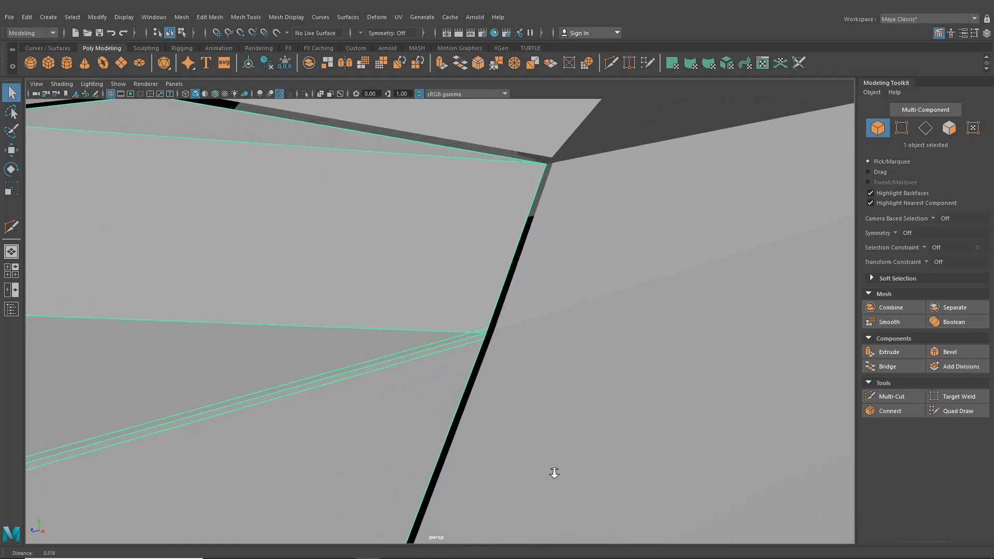
right_drag(453, 263, 407, 262)
click(629, 64)
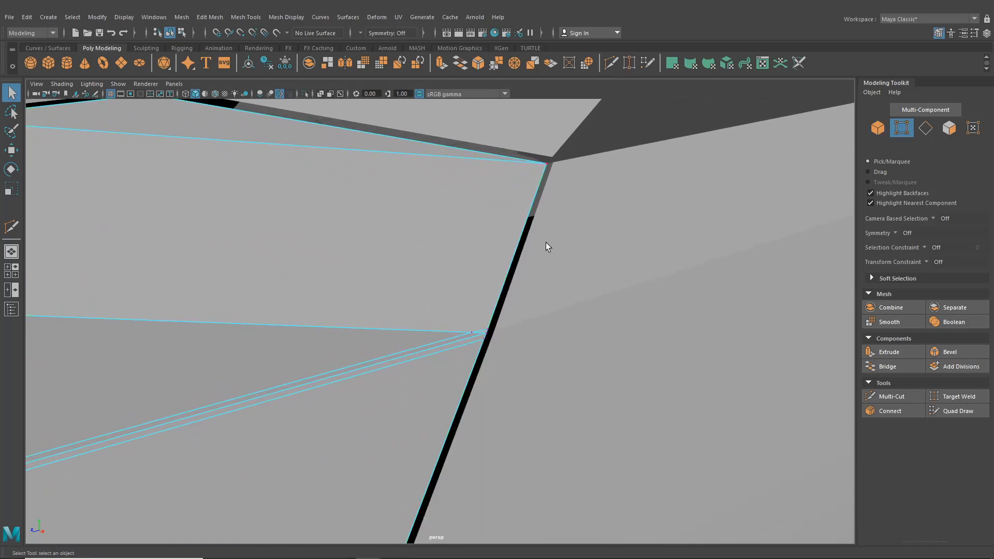
scroll(495, 342, up, 3)
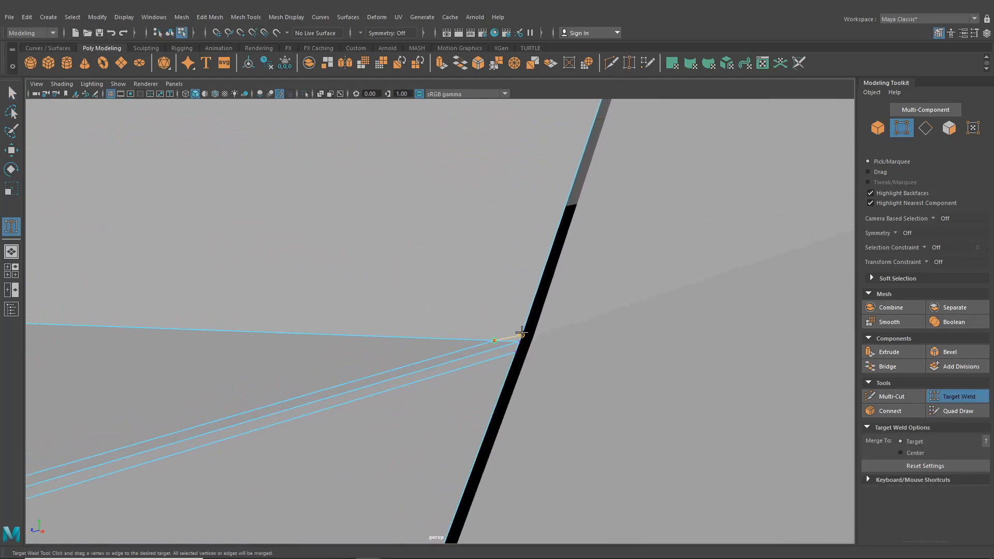
drag(521, 334, 522, 334)
scroll(495, 350, down, 5)
key(q)
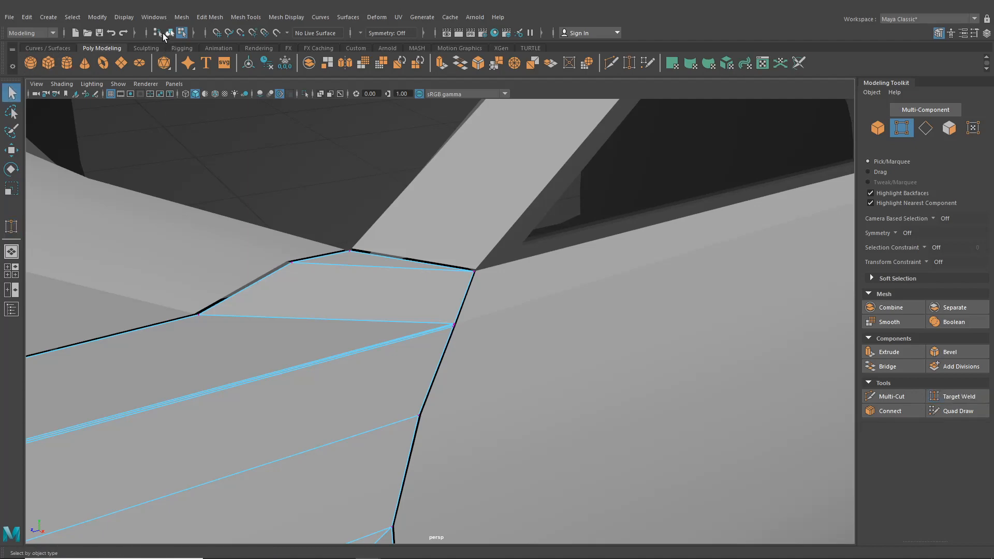
click(169, 33)
- Turn on the fender's smooth preview and check how it fits the hood, door and bumper
scroll(274, 172, down, 3)
key(3)
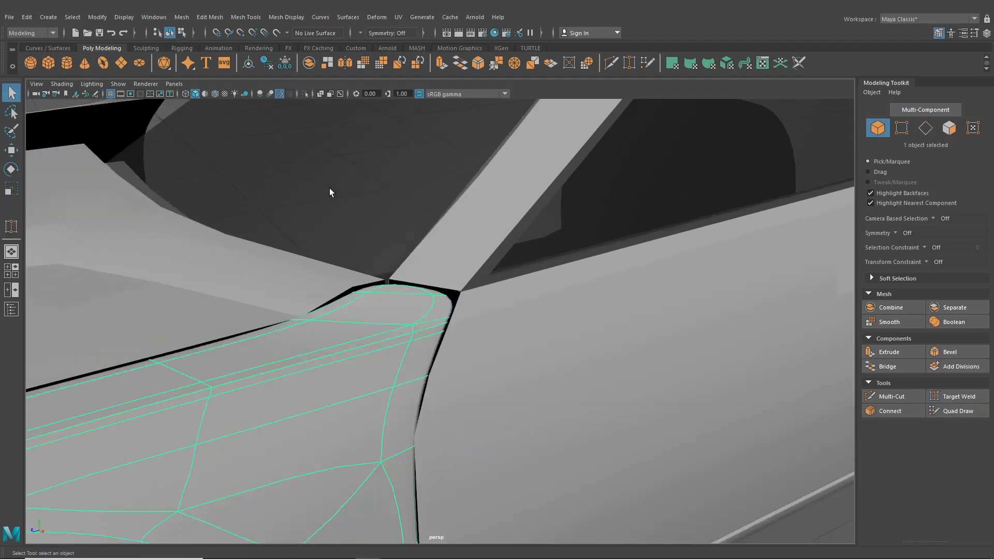
scroll(332, 192, down, 5)
click(619, 497)
alt+middle_drag(429, 431, 565, 365)
alt+drag(429, 382, 453, 292)
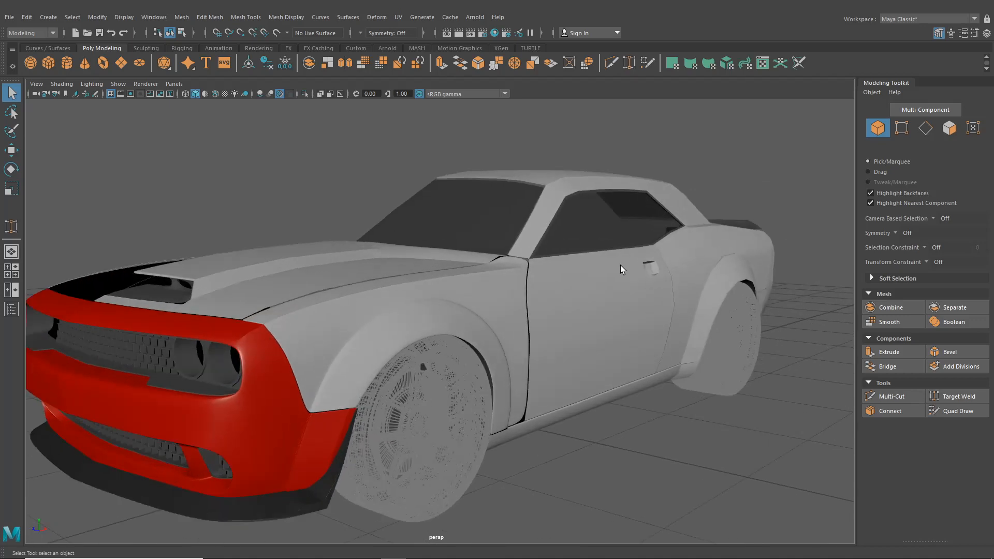
- Turn off the smooth preview on the fender and bumper and display wireframe on the shaded models
click(430, 312)
key(f)
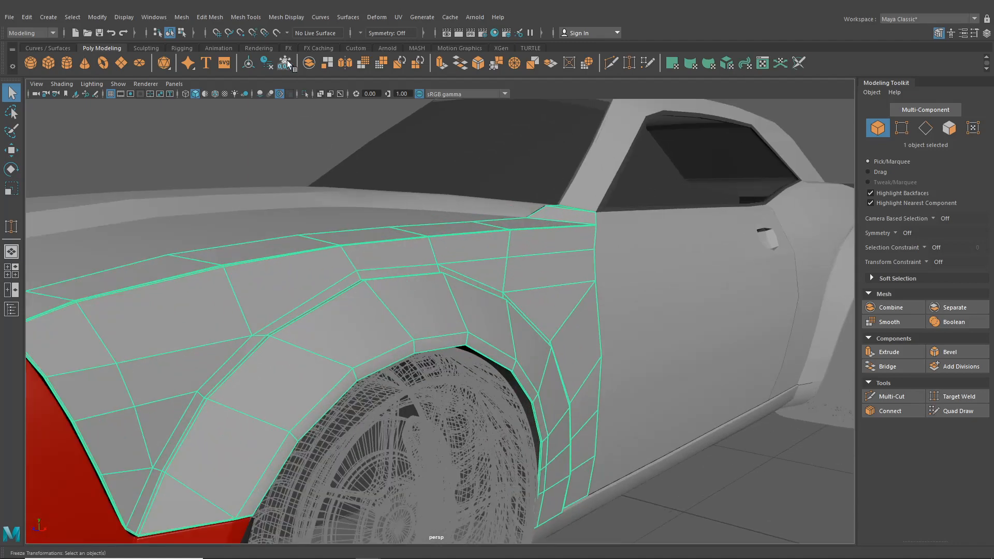
alt+middle_drag(415, 322, 358, 175)
click(237, 480)
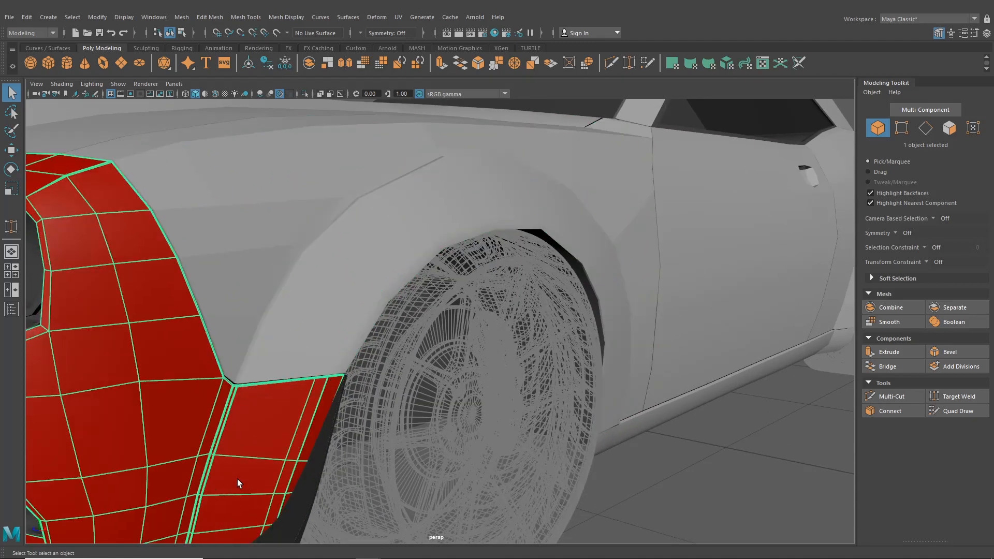
click(214, 93)
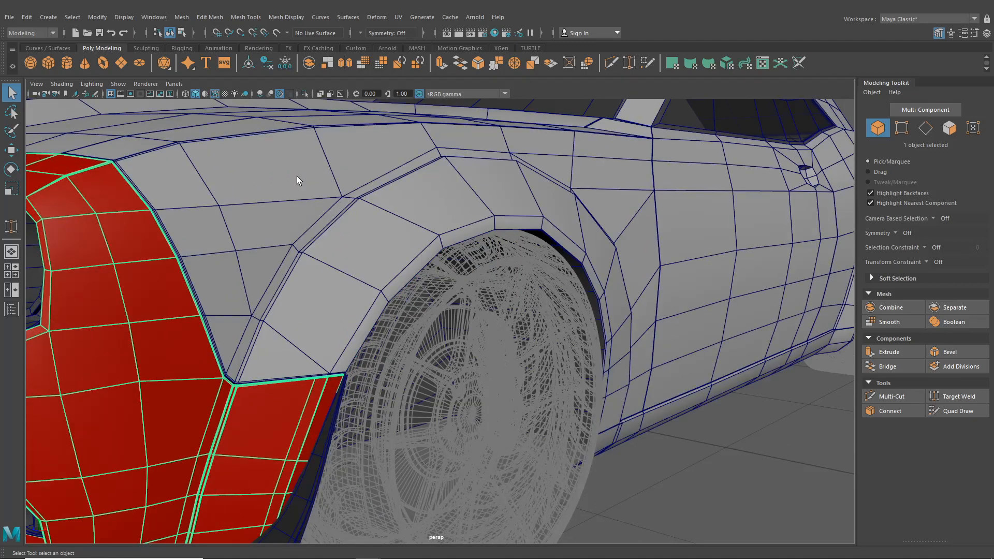
- Insert an edge loop around the fender's wheel arch, close to the existing line above the arch rim
click(357, 299)
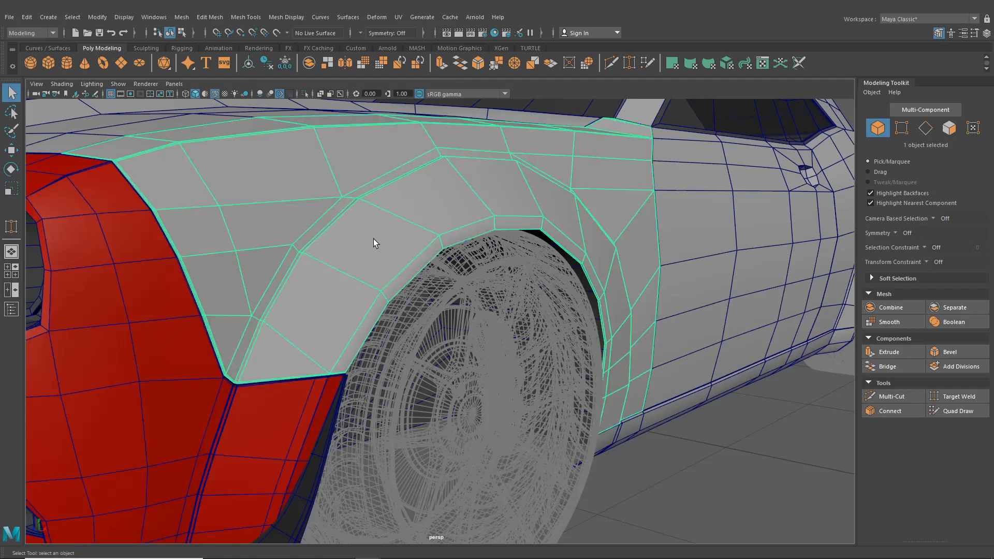
alt+right_drag(373, 238, 433, 262)
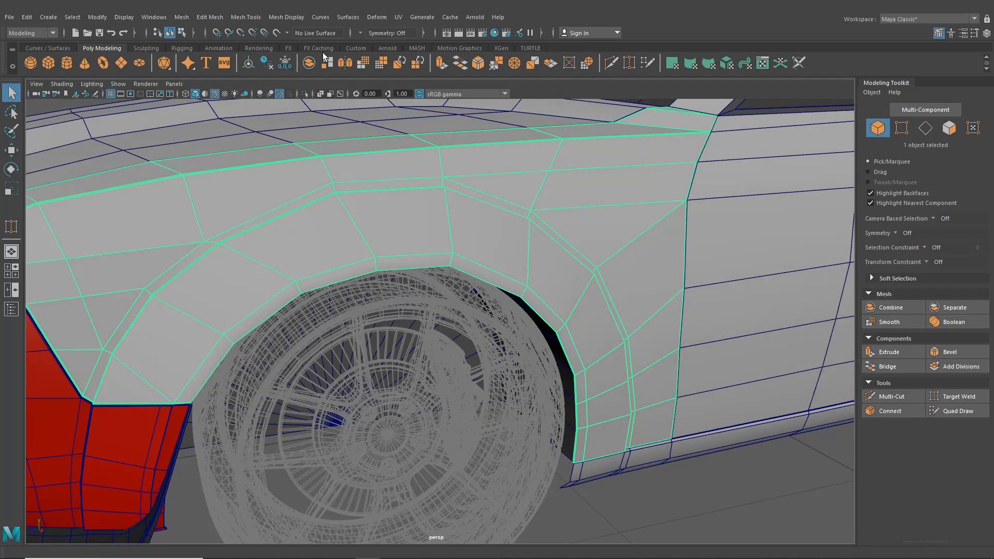
click(325, 17)
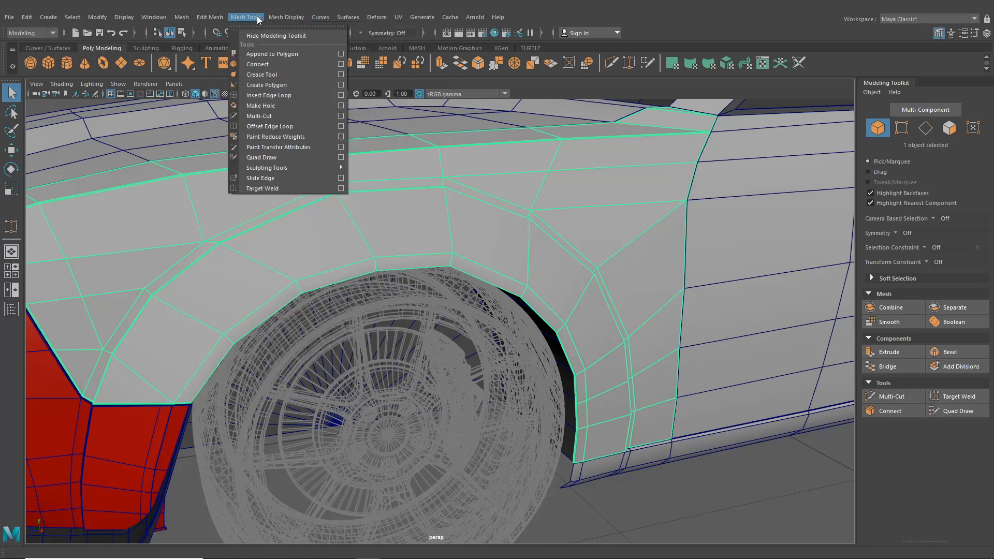
click(275, 98)
alt+drag(283, 262, 330, 242)
scroll(330, 241, up, 5)
scroll(329, 242, up, 6)
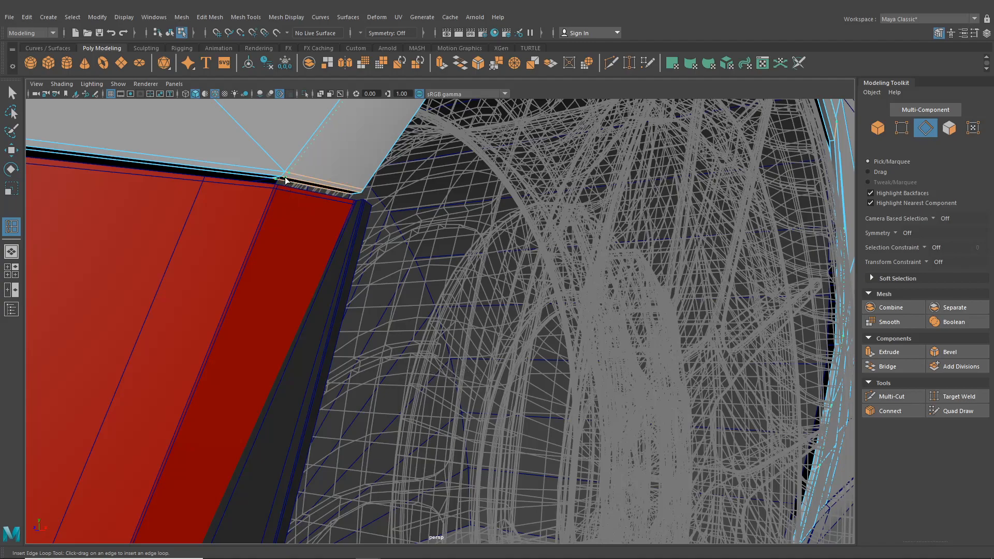
click(284, 177)
key(f)
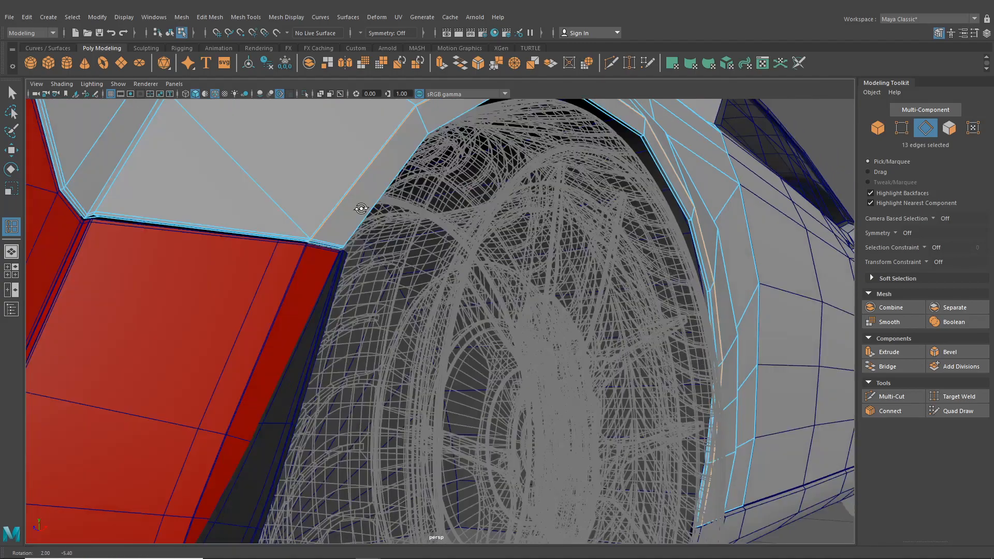
- Insert a short support loop across the fender's lower front lip and cut it up to the diagonal edge with Multi-Cut
alt+middle_drag(387, 171, 420, 359)
scroll(405, 358, up, 3)
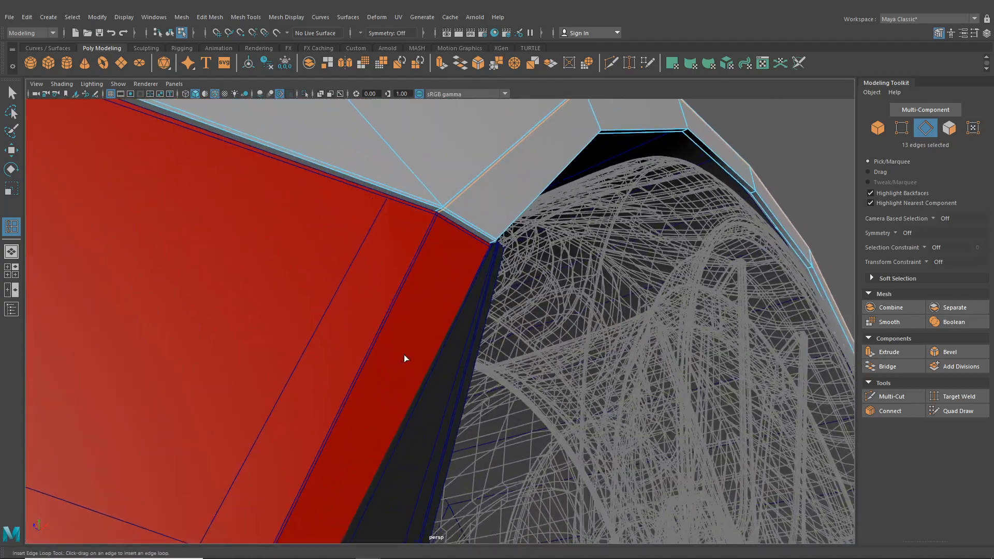
click(390, 195)
key(f)
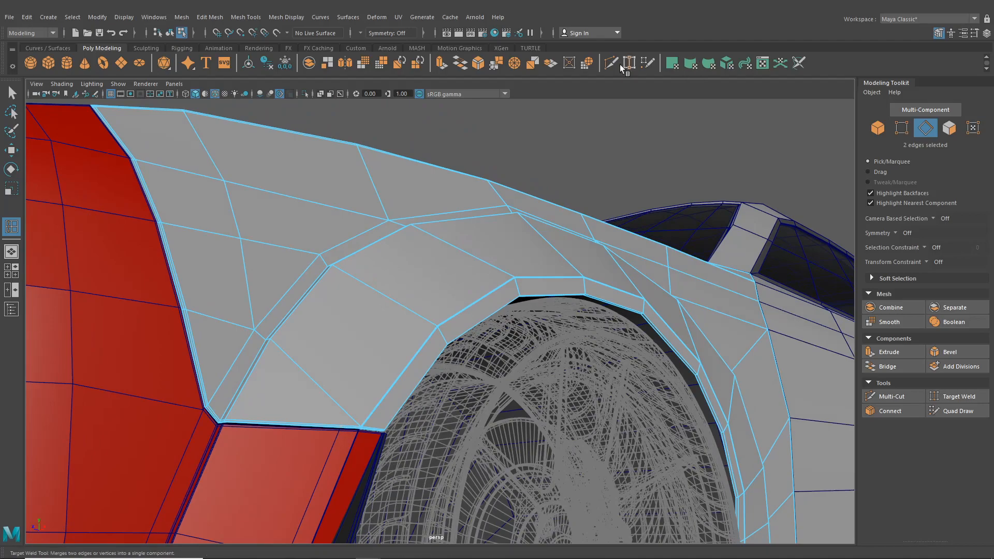
click(611, 63)
scroll(429, 402, up, 5)
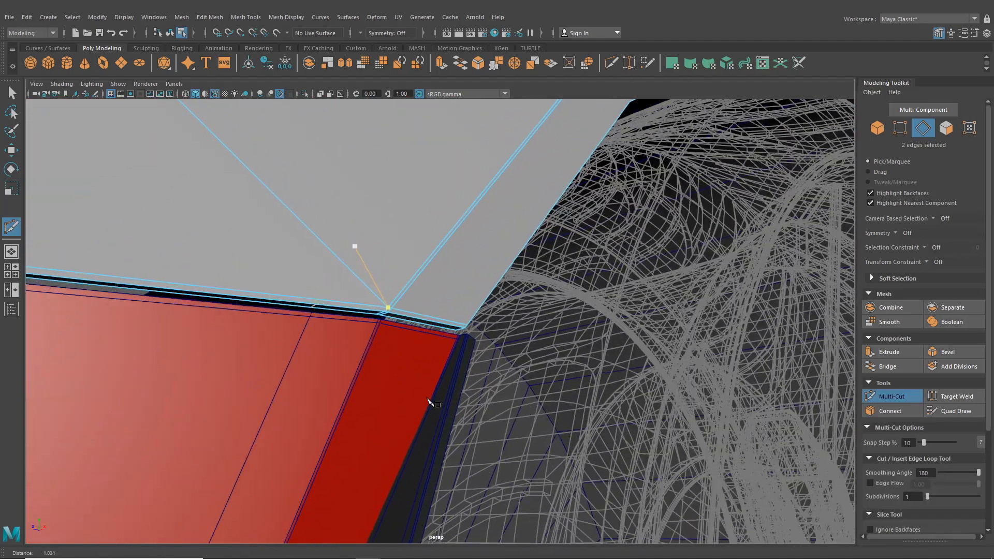
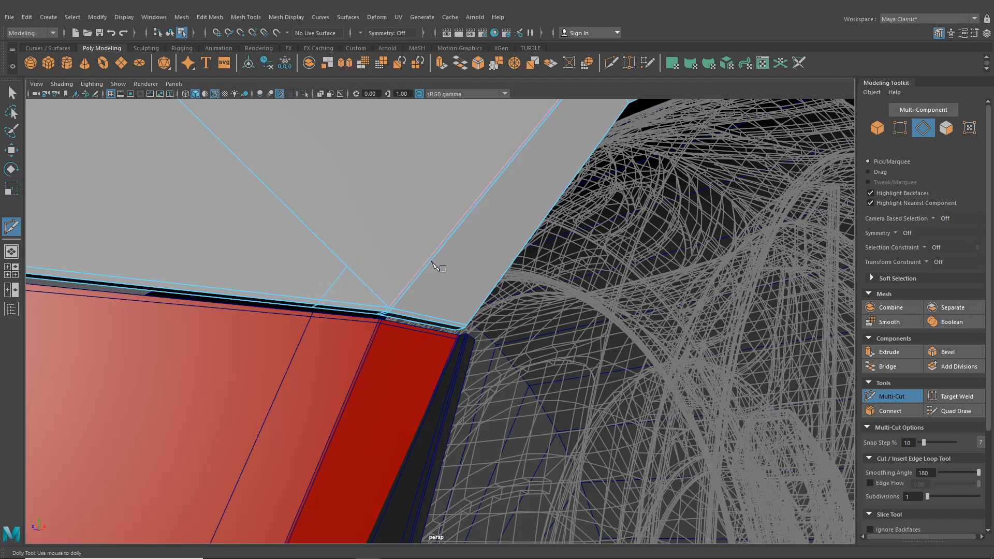
- Insert an edge loop parallel to the wheel arch on the fender's flare and connect its end with Multi-Cut
scroll(437, 266, down, 5)
click(246, 17)
click(274, 96)
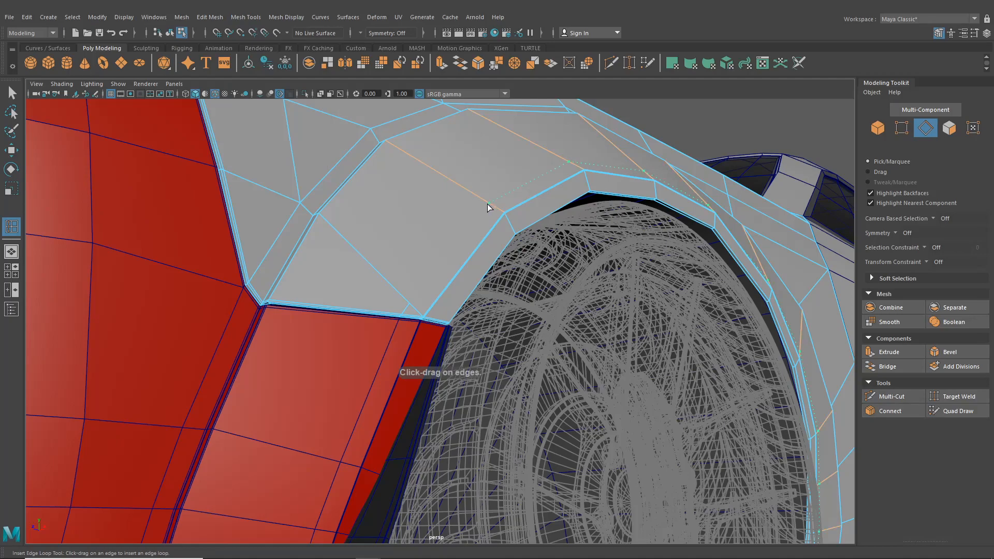
click(487, 204)
alt+drag(487, 204, 517, 331)
click(607, 61)
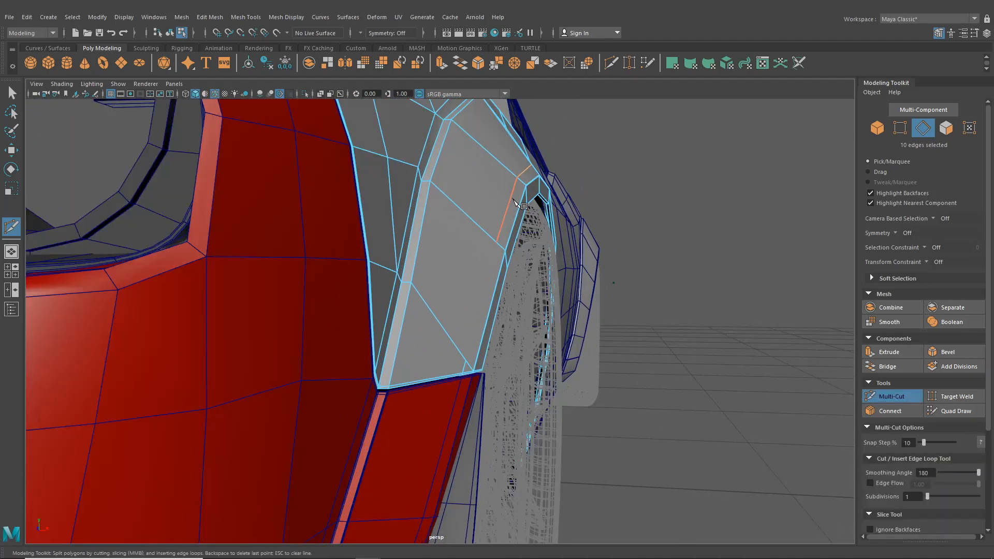
click(496, 242)
key(q)
- Target-weld the spare vertex on the diagonal edge onto the fender's lower border vertex and return to object mode
alt+drag(318, 284, 361, 278)
alt+right_drag(362, 278, 402, 366)
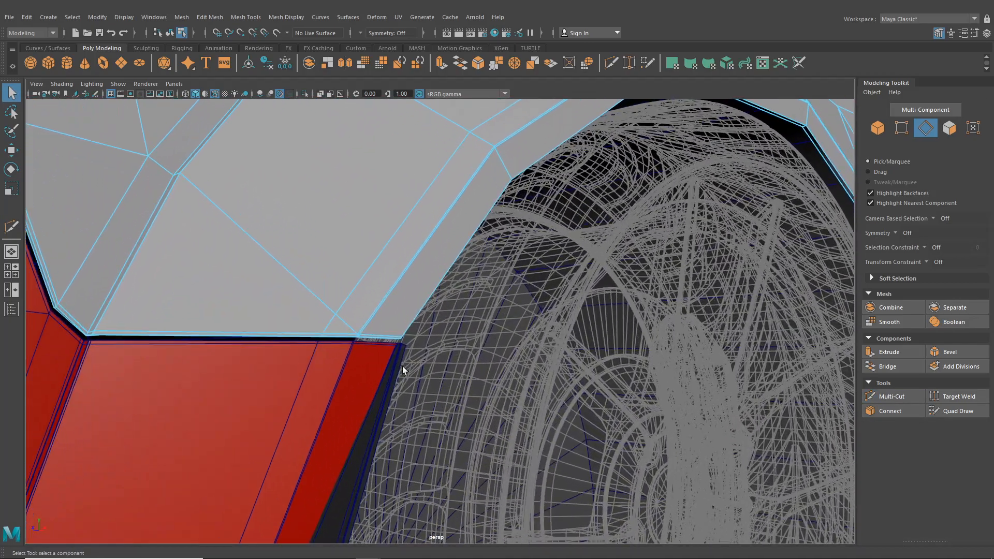
click(628, 64)
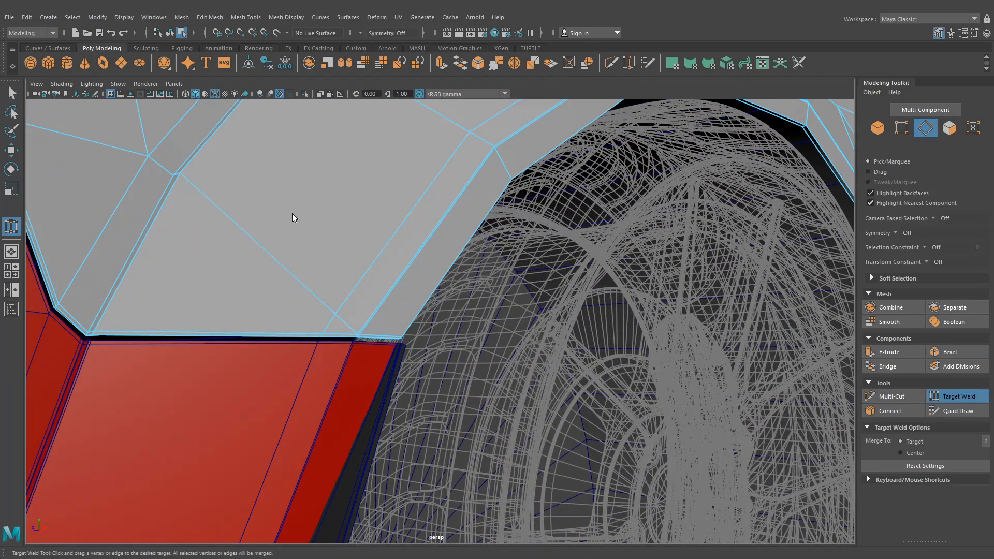
right_drag(293, 214, 255, 215)
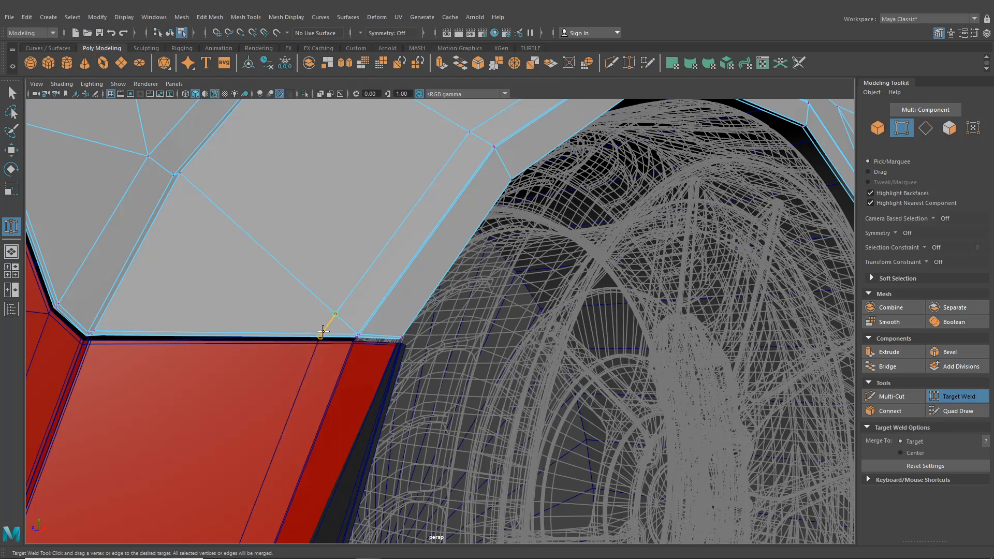
drag(322, 333, 321, 334)
click(12, 93)
key(F8)
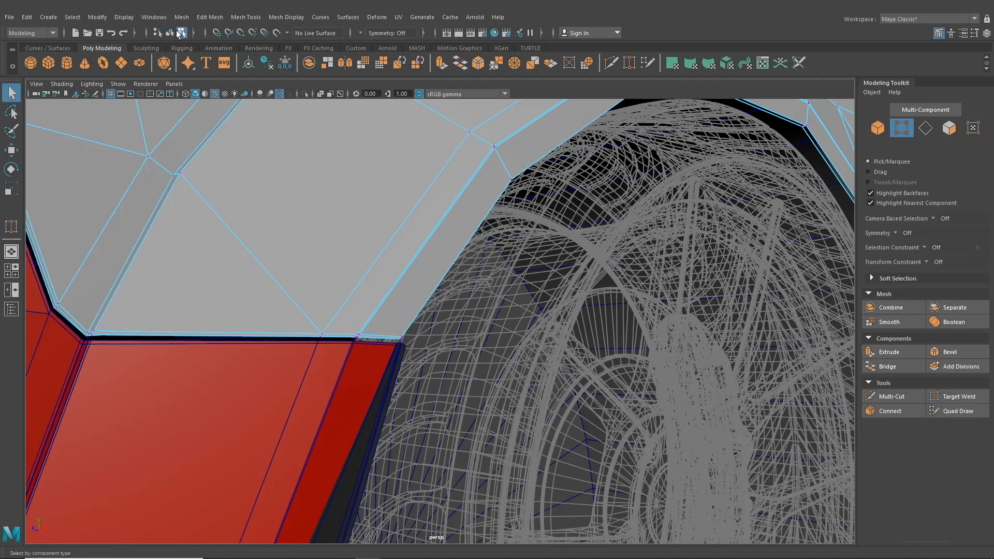
- Turn on smooth preview for the fender and bumper, hide the wireframe and check the corner at the wheel arch
key(f)
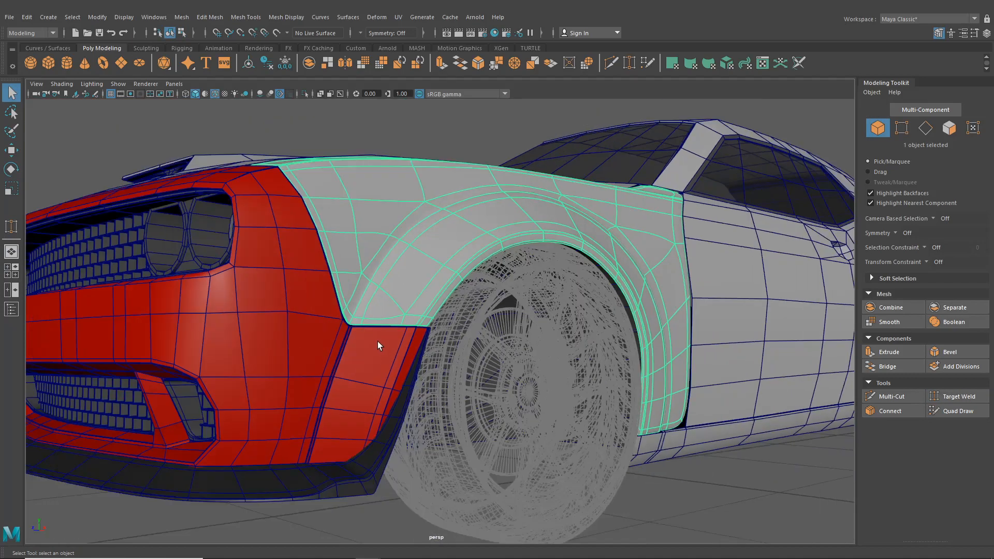
click(377, 341)
click(701, 499)
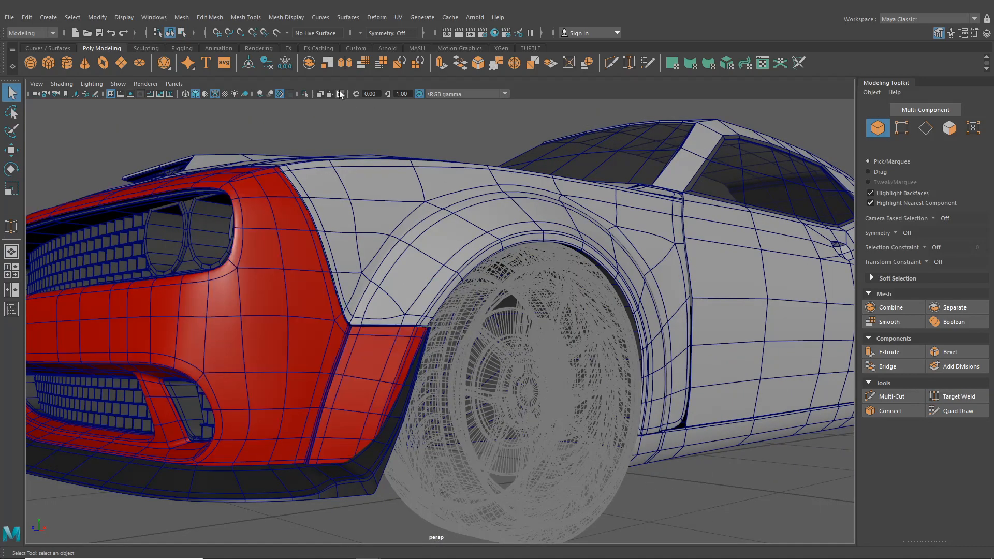
click(215, 94)
mouse_move(402, 300)
alt+mouse_down()
mouse_move(355, 309)
mouse_move(382, 308)
mouse_move(400, 326)
alt+mouse_up()
scroll(400, 325, up, 4)
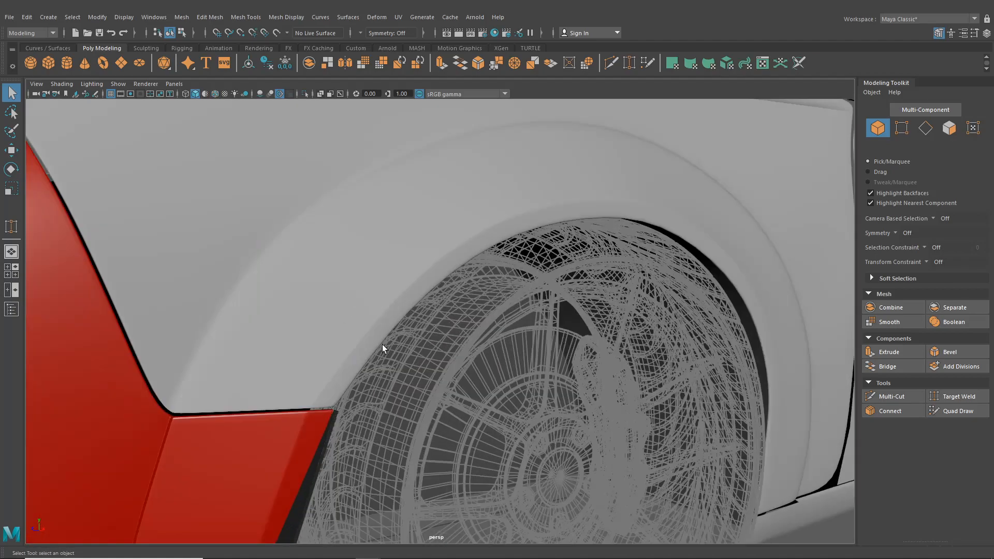
- Insert a support edge loop tight along the fender's wheel-arch rim with Insert Edge Loop and return to object mode
click(449, 262)
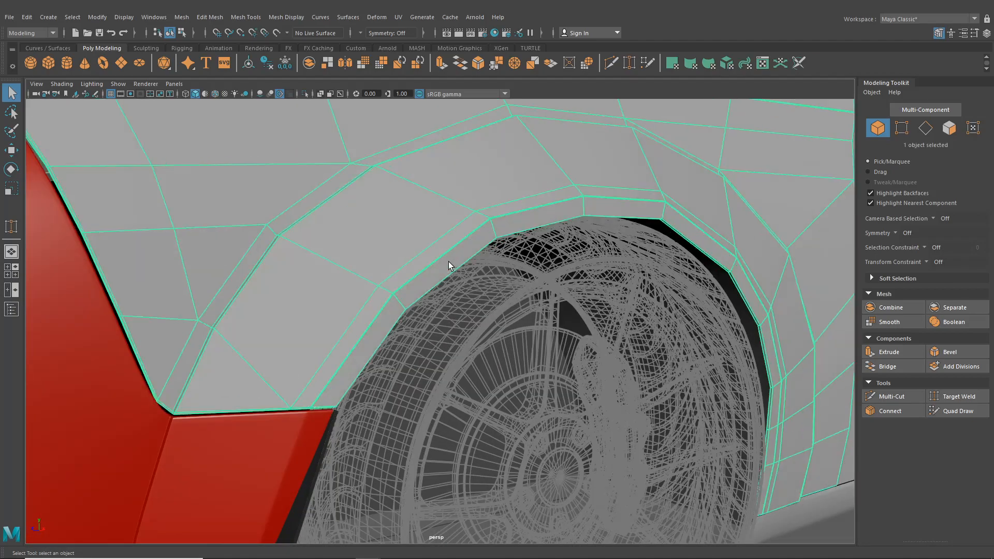
scroll(448, 262, up, 5)
scroll(404, 232, up, 3)
click(243, 18)
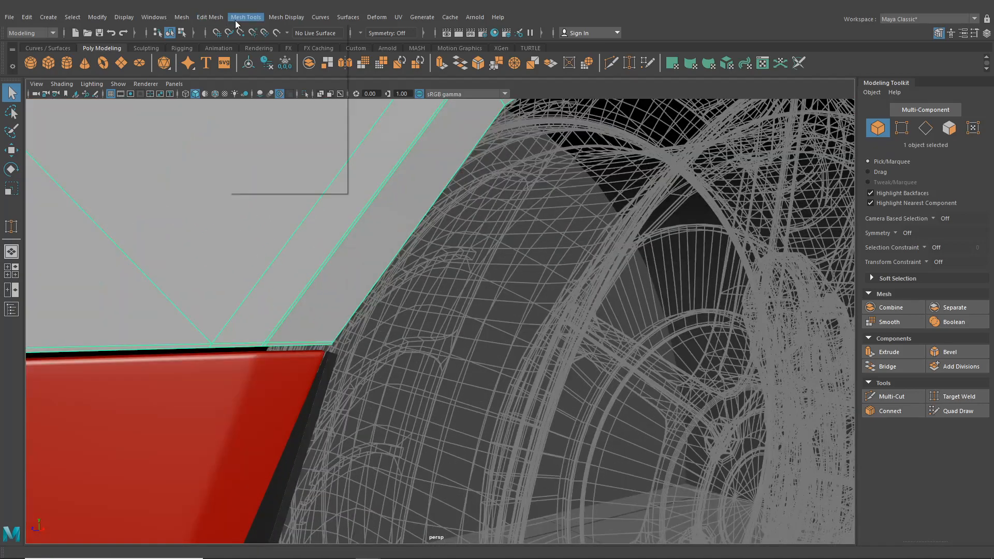
click(263, 96)
scroll(280, 344, up, 2)
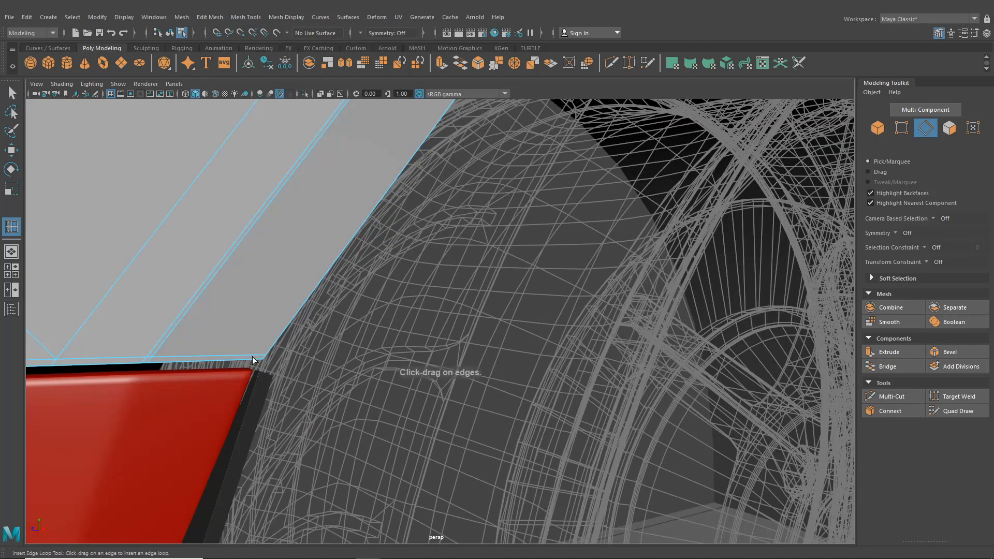
click(12, 94)
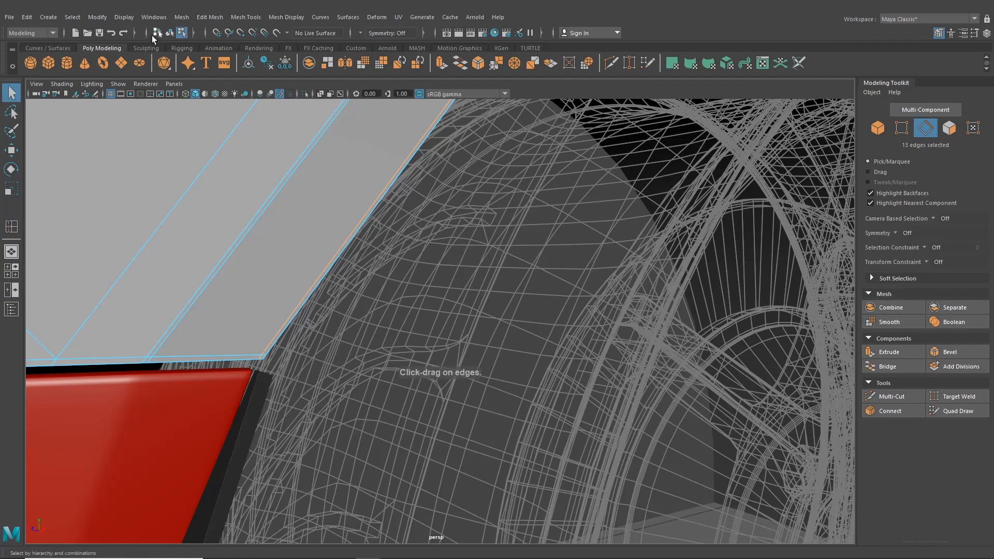
click(170, 32)
- Examine the smoothed bumper and fender around the wheel arch from several angles
click(216, 393)
scroll(256, 368, down, 10)
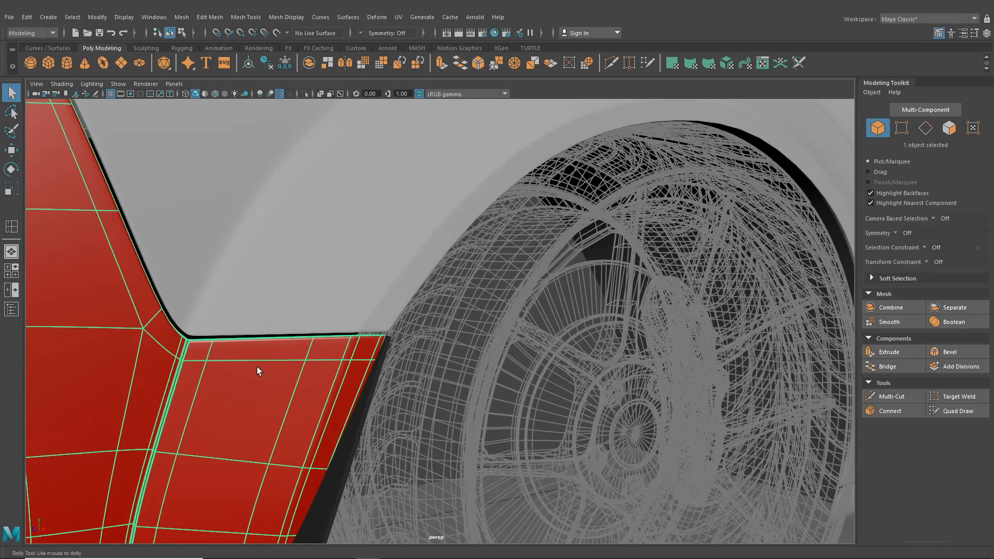
click(686, 439)
alt+drag(686, 440, 469, 313)
scroll(404, 342, up, 10)
scroll(418, 346, down, 10)
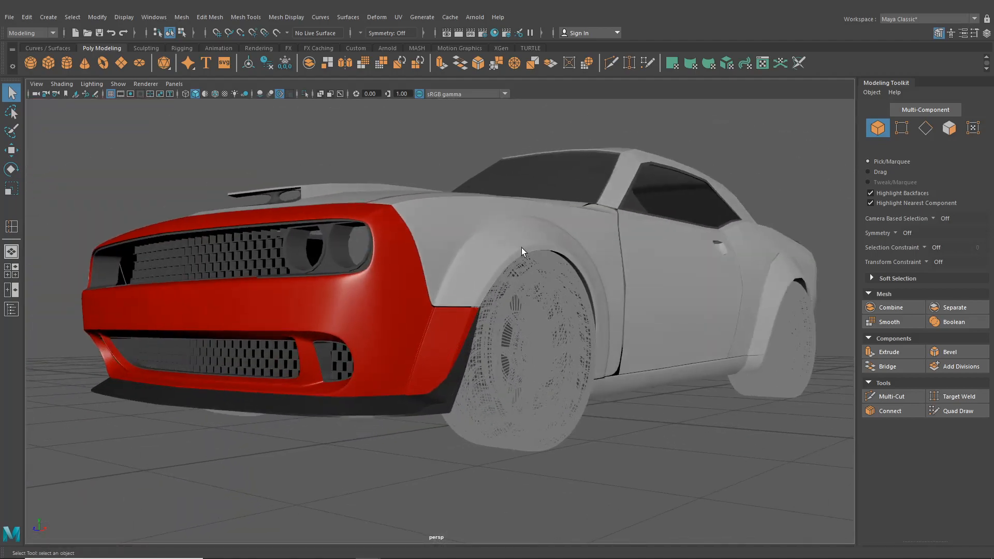
alt+drag(521, 247, 470, 300)
- Turn off smooth preview on the fender and bumper and display wireframe on the shaded models
click(470, 301)
scroll(366, 437, up, 5)
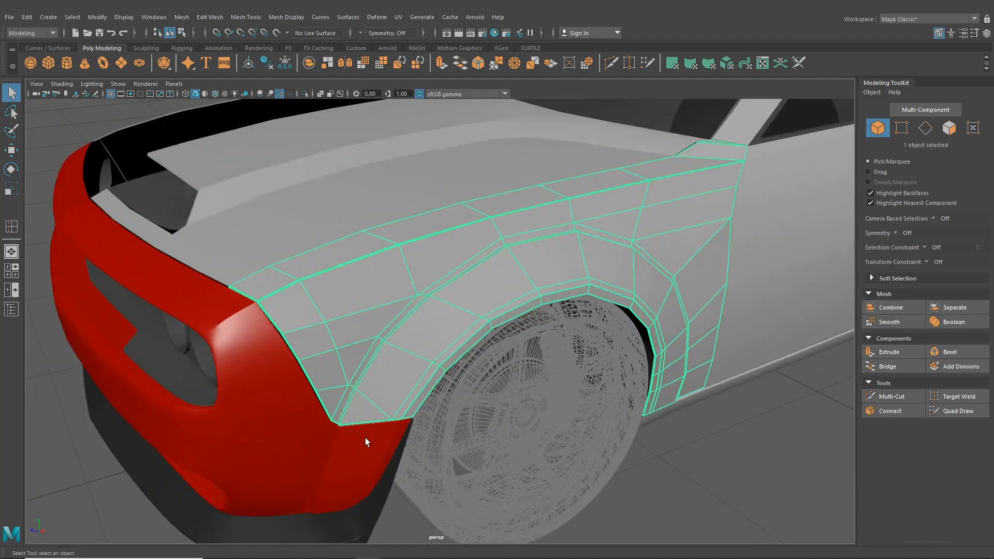
click(363, 449)
scroll(405, 422, up, 8)
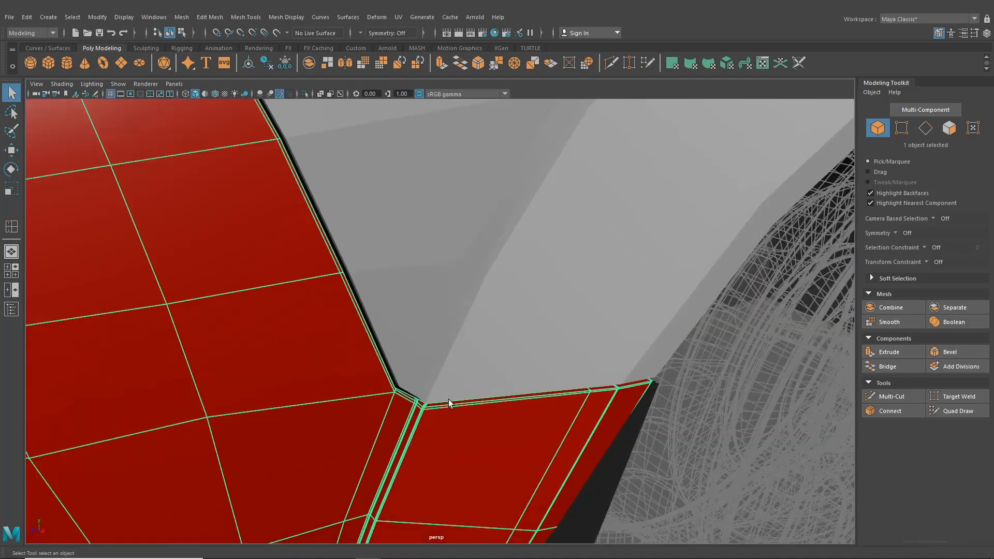
alt+drag(448, 403, 473, 278)
click(217, 94)
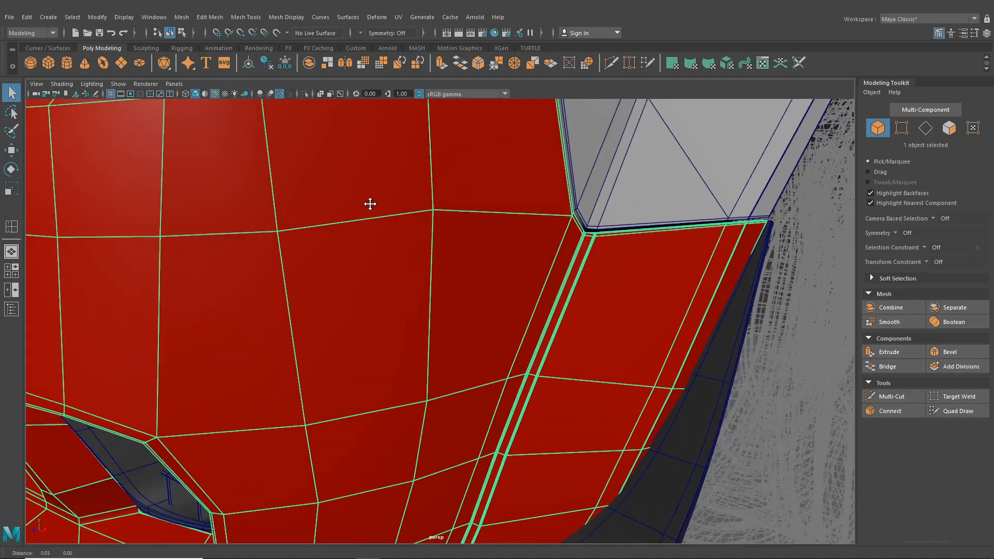
mouse_move(368, 204)
alt+mouse_down()
mouse_move(291, 235)
mouse_move(337, 284)
mouse_move(321, 205)
alt+mouse_up()
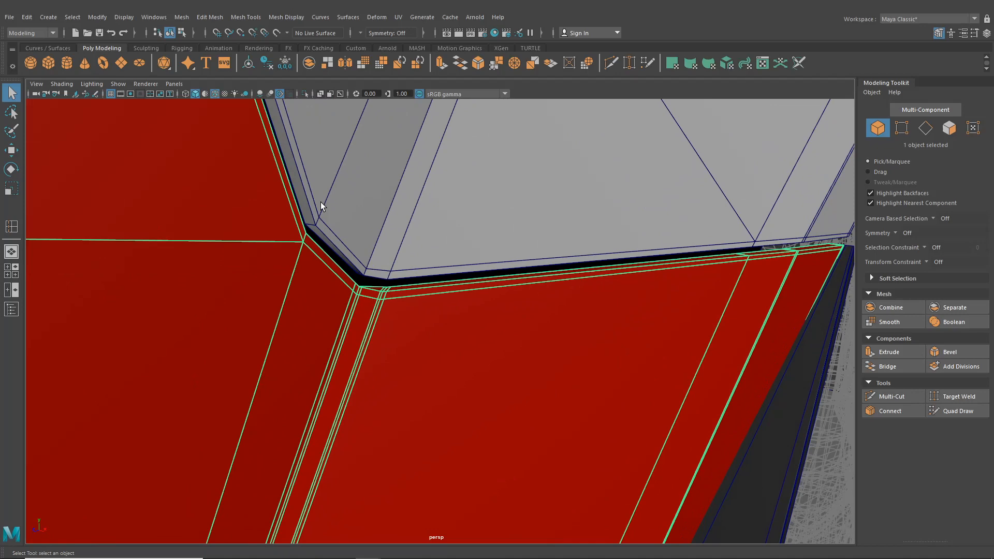
- Insert support edge loops beside the fender's flare crease, close to its lower front corner
click(389, 119)
click(246, 17)
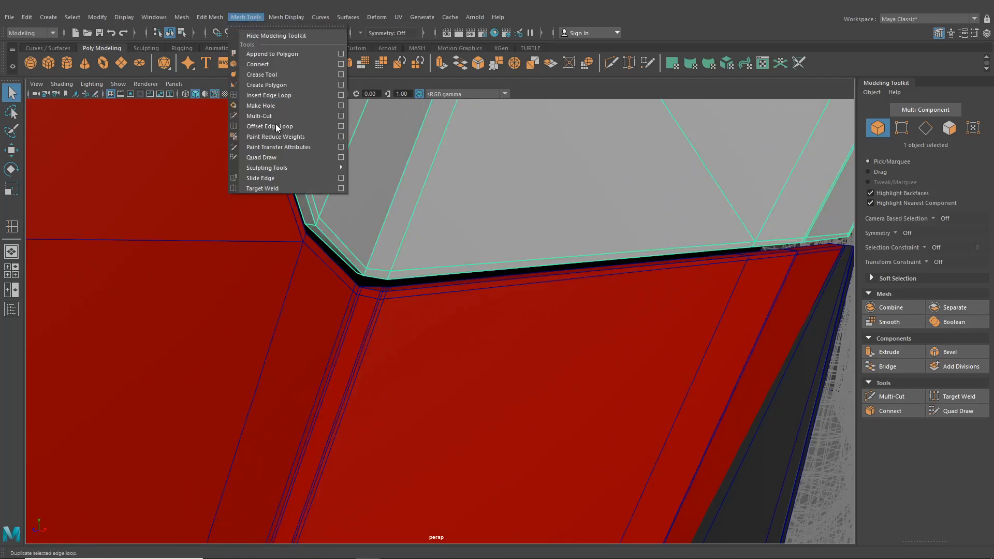
click(269, 95)
mouse_move(322, 252)
alt+mouse_down()
mouse_move(335, 271)
mouse_move(320, 249)
mouse_move(335, 256)
alt+mouse_up()
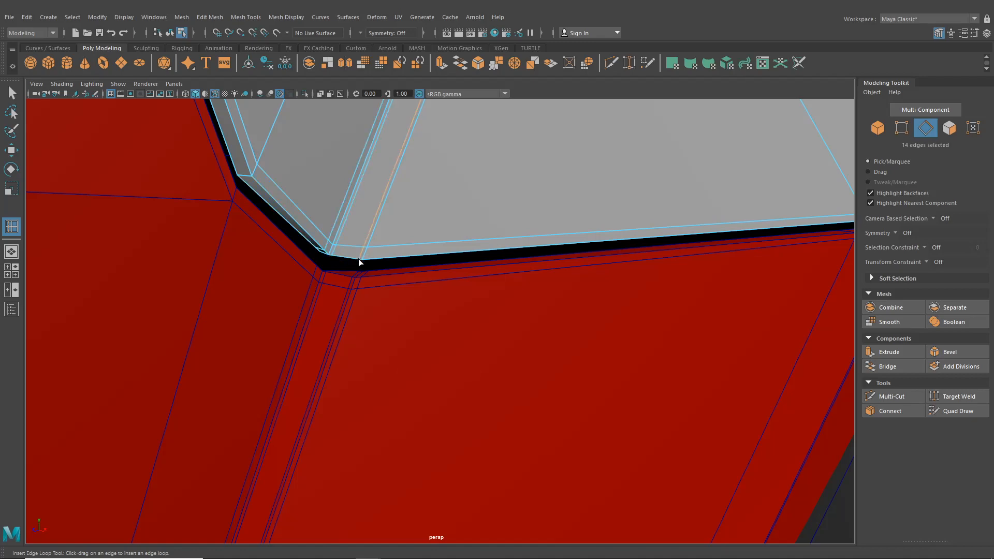
scroll(381, 269, down, 5)
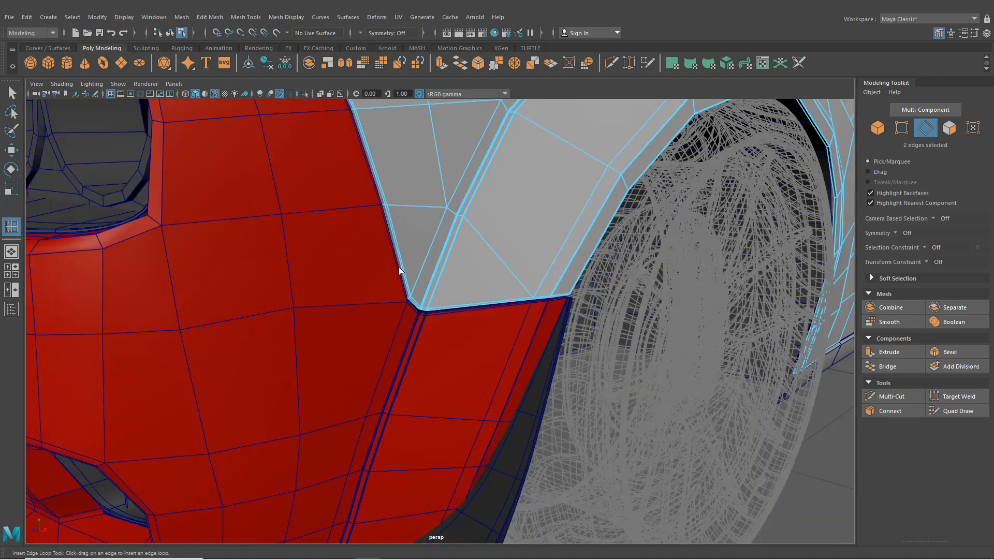
- Cut a support edge with Multi-Cut from the fender's lower front corner up beside the flare crease
click(611, 63)
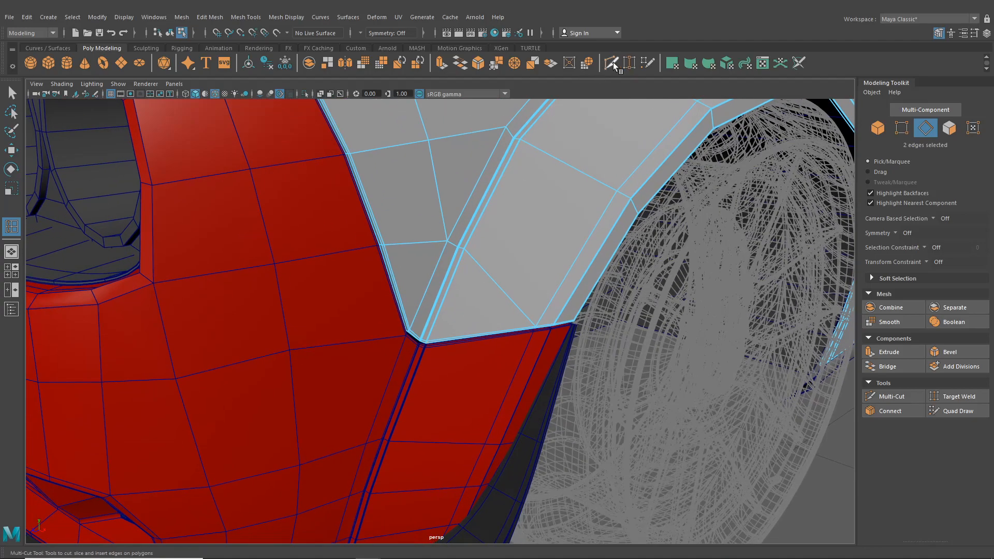
scroll(444, 327, up, 5)
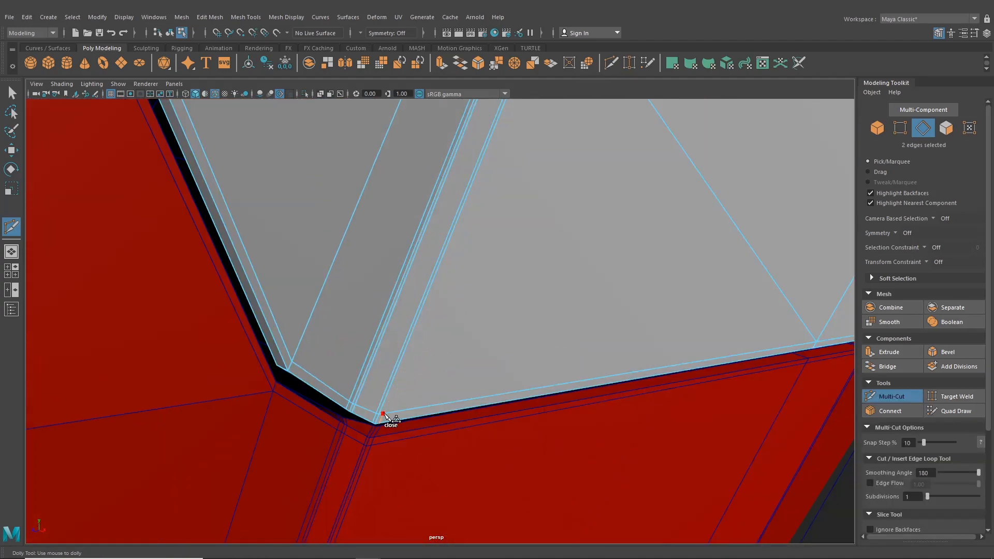
scroll(384, 414, down, 5)
alt+middle_drag(450, 280, 403, 374)
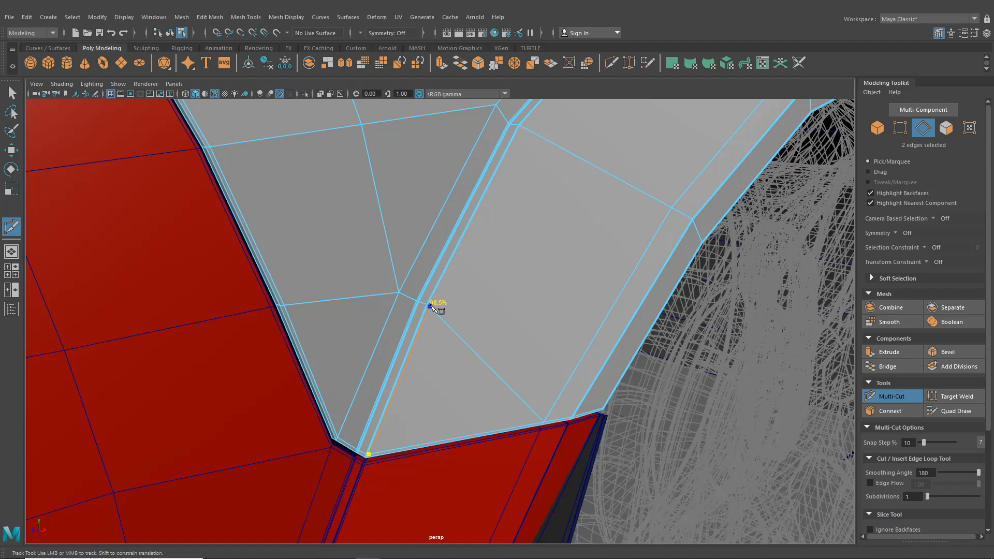
- Insert a support edge loop tight along the outer side of the fender's flare crease with Insert Edge Loop
click(245, 17)
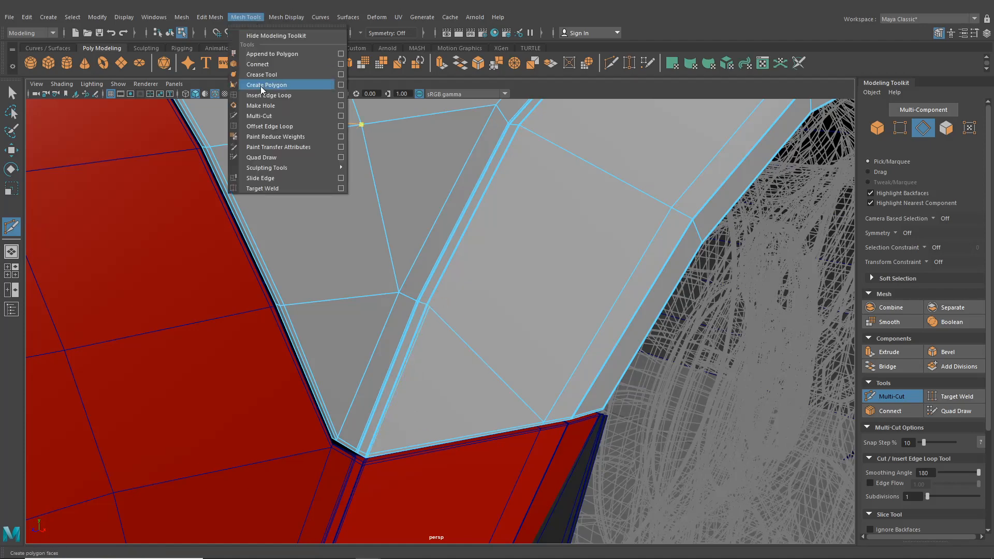
click(262, 96)
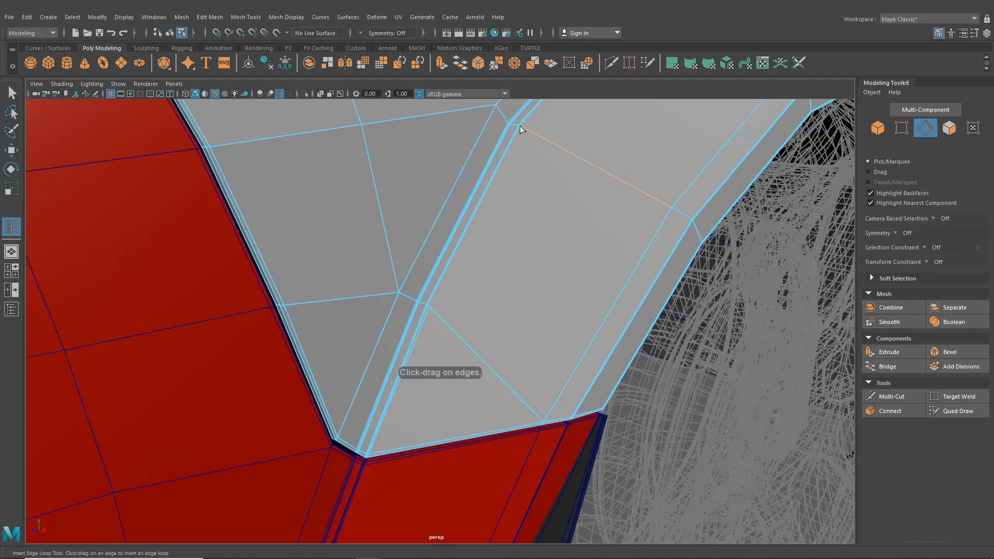
click(520, 126)
alt+drag(521, 125, 612, 238)
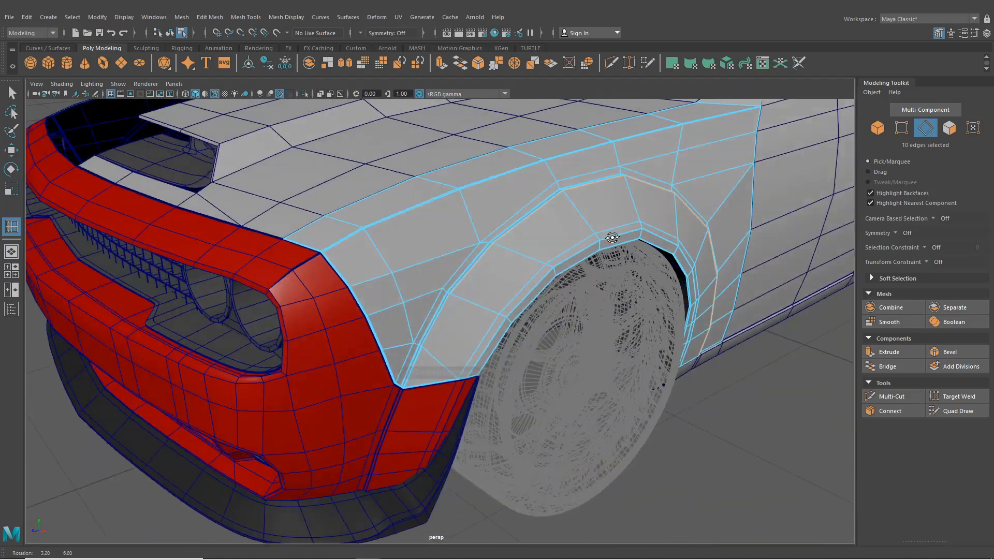
- Carry the flare-crease support edge down towards the fender's lower front corner with Multi-Cut and return to object mode
scroll(502, 271, up, 5)
click(607, 67)
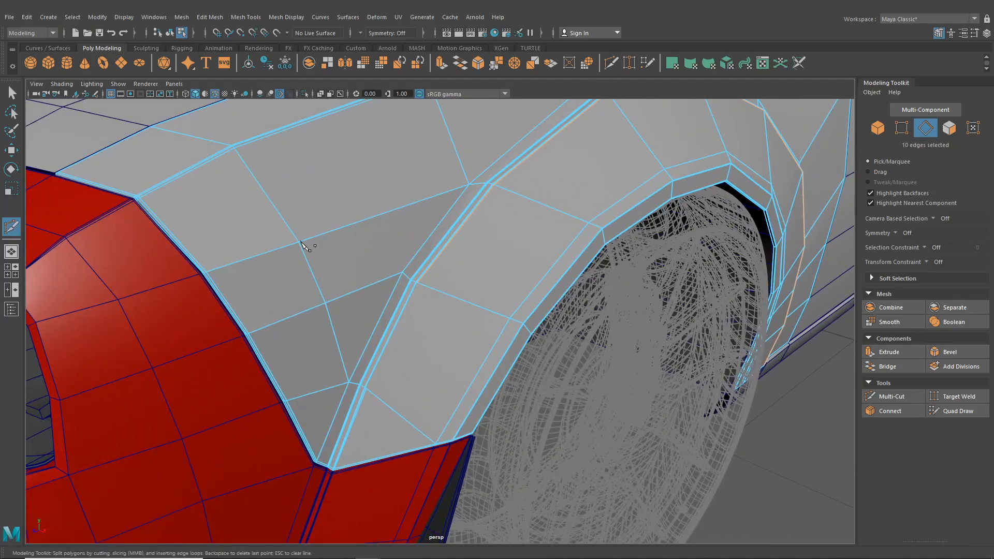
scroll(366, 351, up, 5)
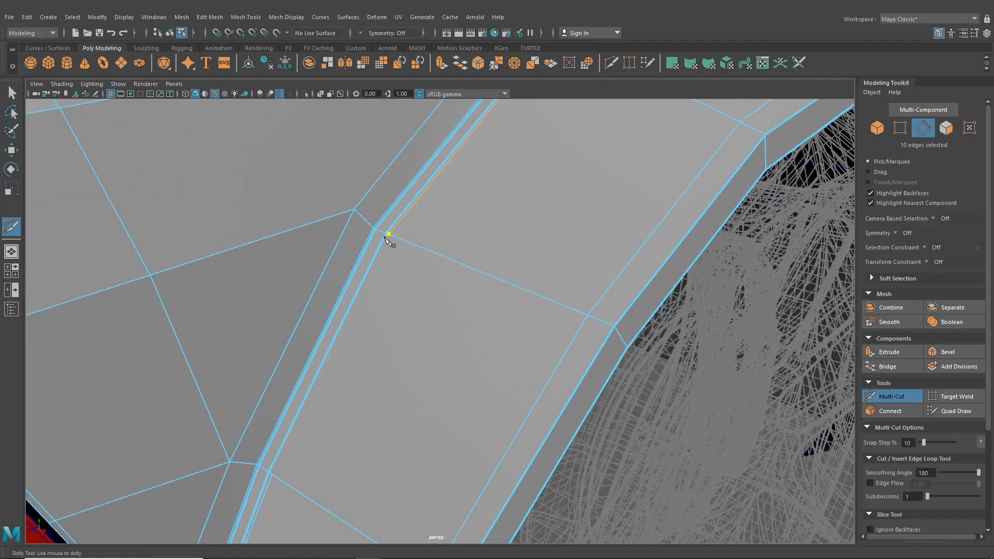
alt+drag(386, 233, 533, 287)
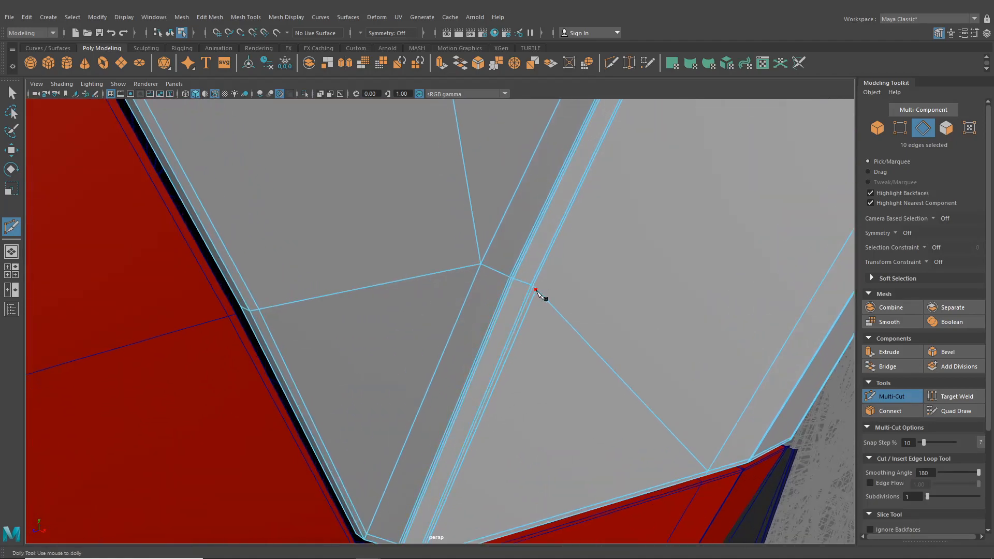
key(Return)
click(11, 92)
click(171, 34)
- Display the fender and bumper smoothed without wireframe and examine their fit around the hood and wheel arch
scroll(436, 300, down, 5)
alt+middle_drag(421, 451, 424, 335)
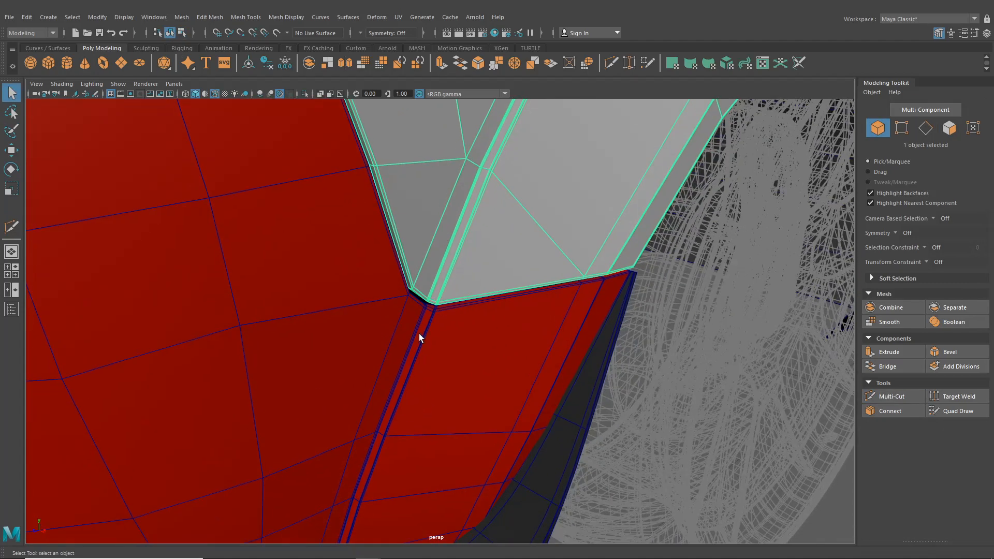
scroll(503, 191, down, 8)
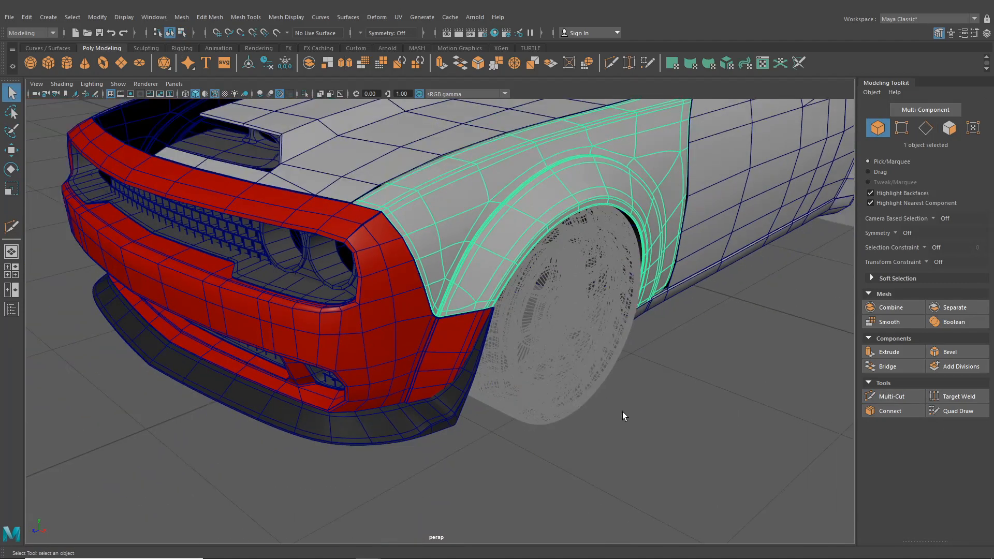
click(622, 412)
click(401, 317)
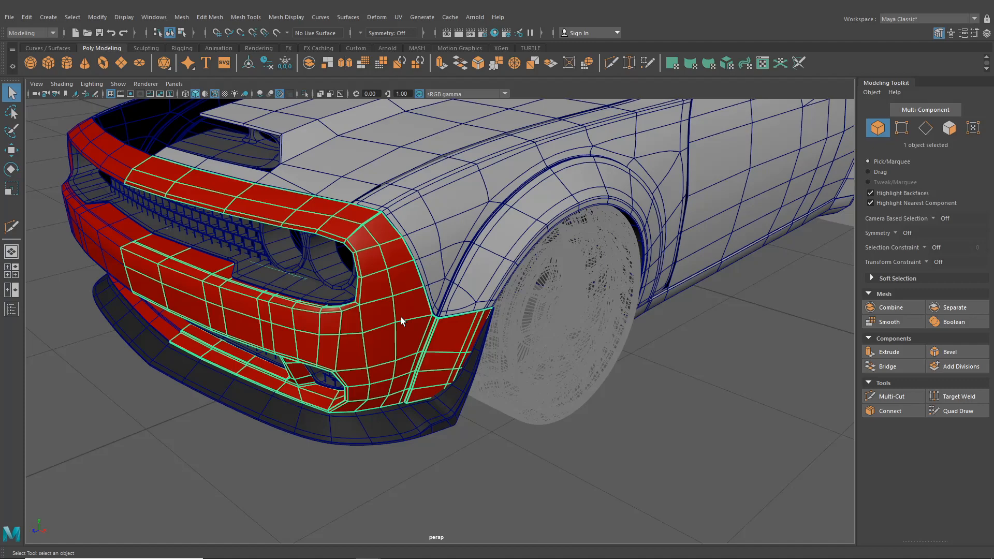
click(216, 97)
click(633, 384)
mouse_move(632, 384)
alt+mouse_down()
mouse_move(522, 343)
mouse_move(525, 319)
mouse_move(485, 327)
mouse_move(545, 344)
mouse_move(581, 340)
mouse_move(539, 347)
mouse_move(588, 356)
alt+mouse_up()
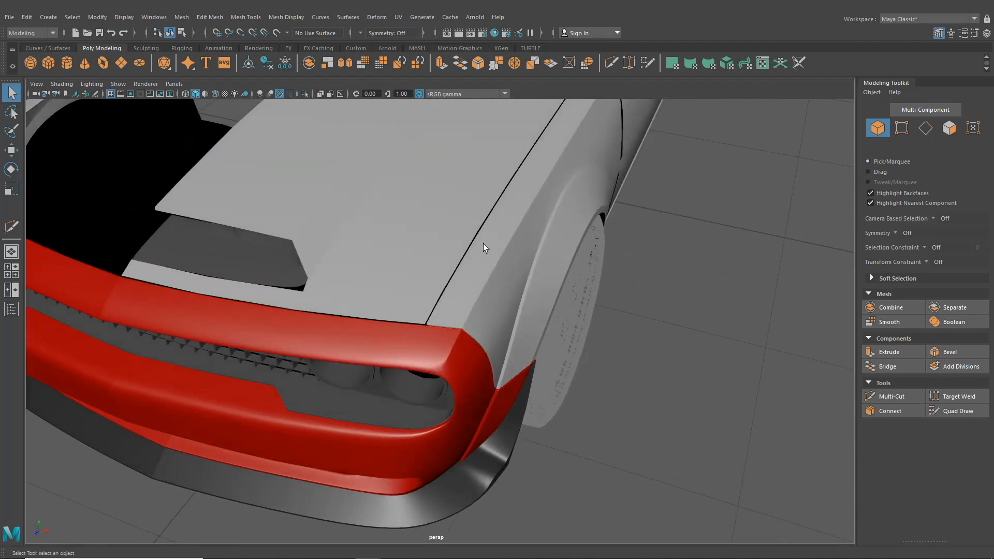
alt+drag(484, 244, 644, 244)
- Turn off smooth preview on the fender and insert a support edge loop along its lower rear edge beside the door
click(658, 209)
alt+middle_drag(659, 211, 499, 256)
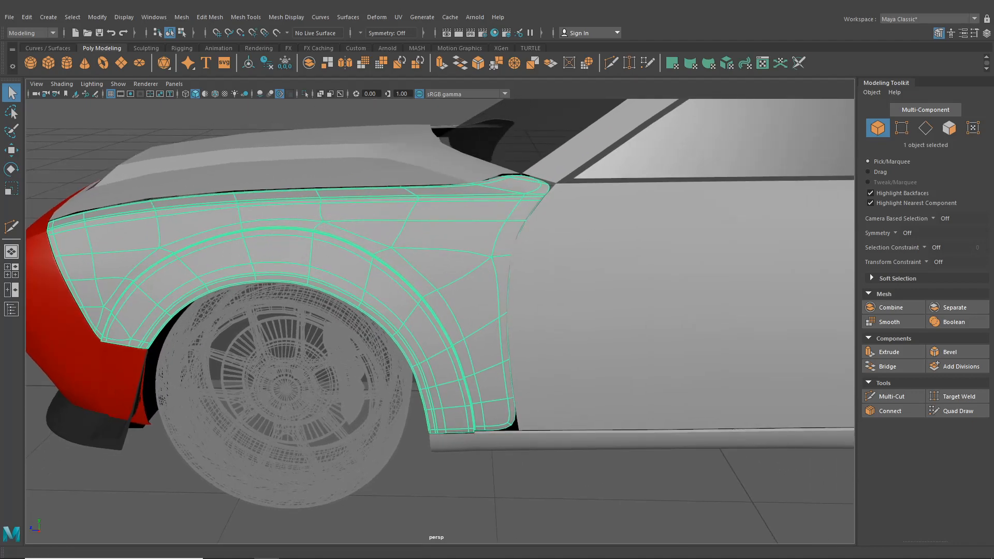
key(1)
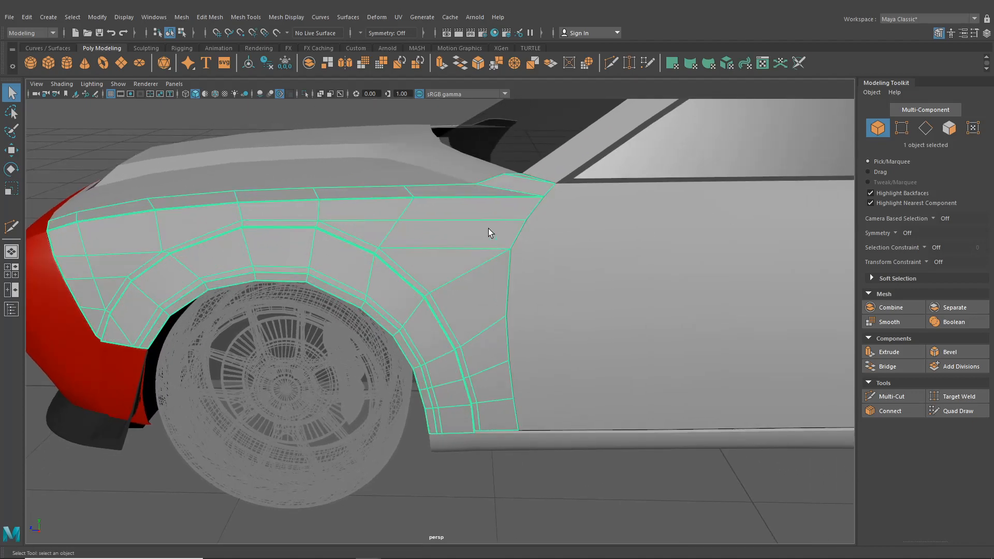
alt+drag(489, 228, 354, 117)
click(257, 18)
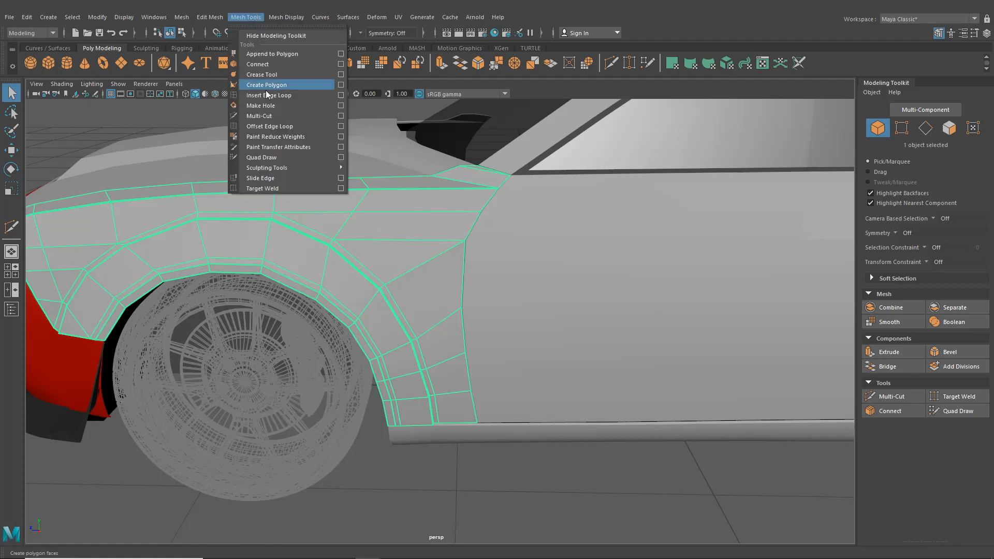
click(265, 97)
scroll(407, 284, up, 3)
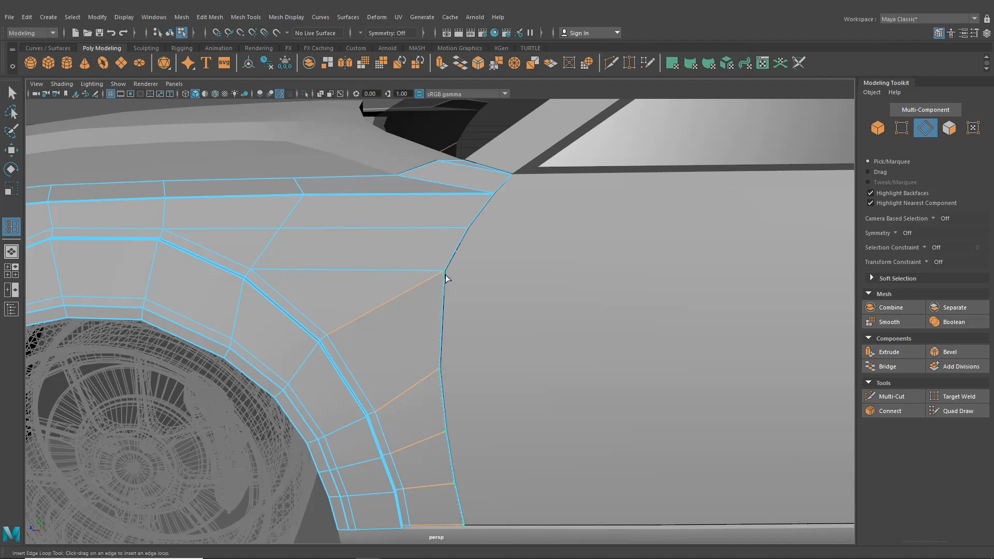
scroll(445, 278, down, 5)
- Insert a support edge loop along the fender's bottom edge behind the wheel, tight above the side sill
scroll(447, 340, up, 5)
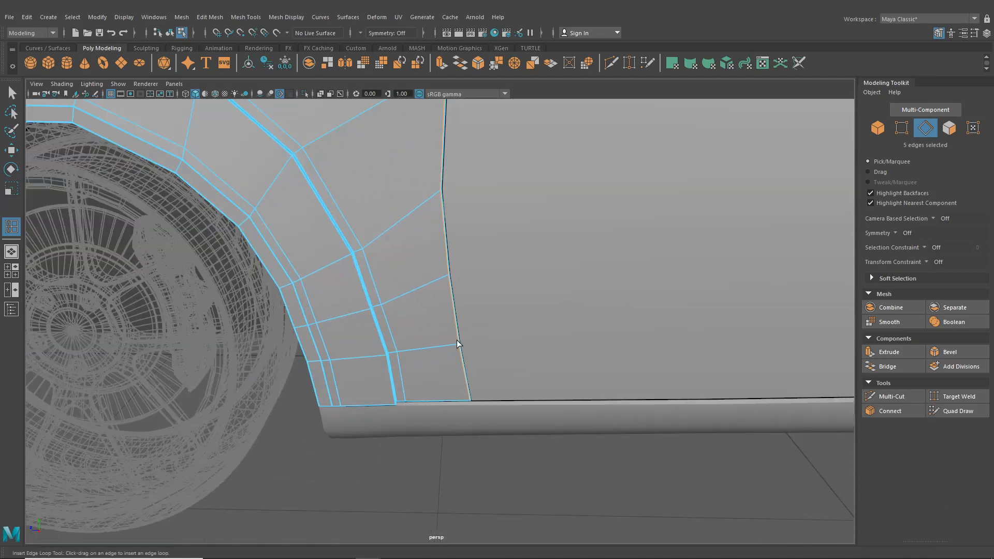
scroll(440, 378, up, 4)
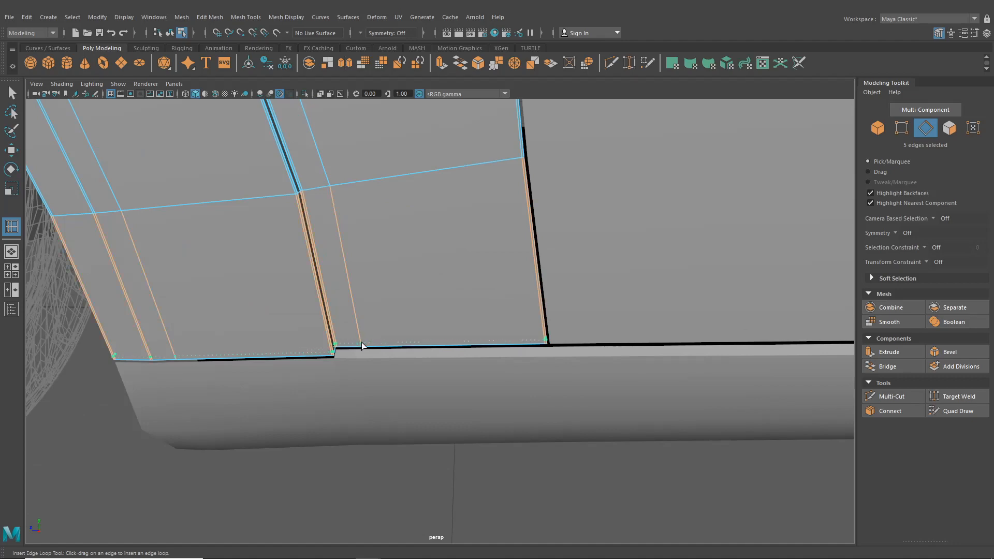
click(361, 344)
scroll(392, 322, up, 5)
scroll(435, 303, up, 10)
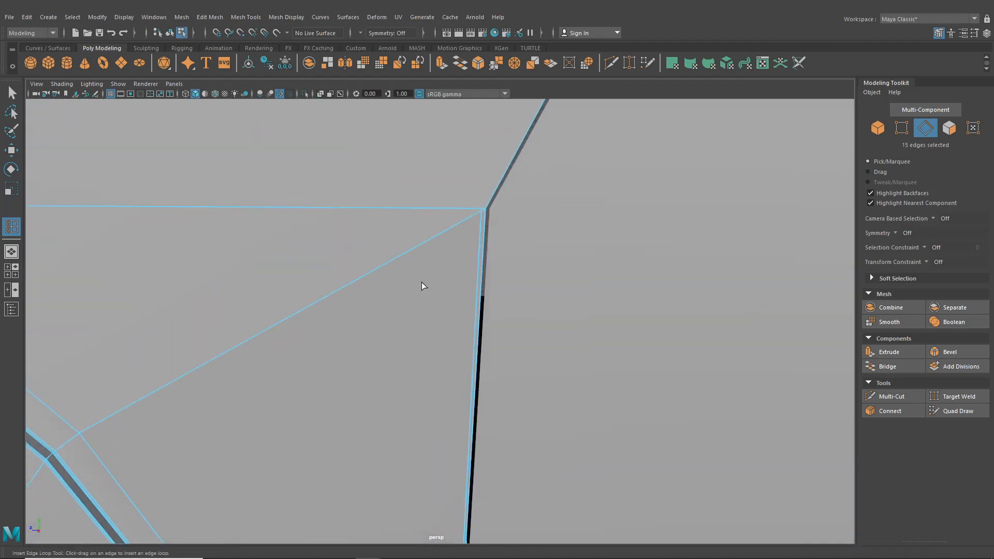
alt+middle_drag(389, 285, 442, 335)
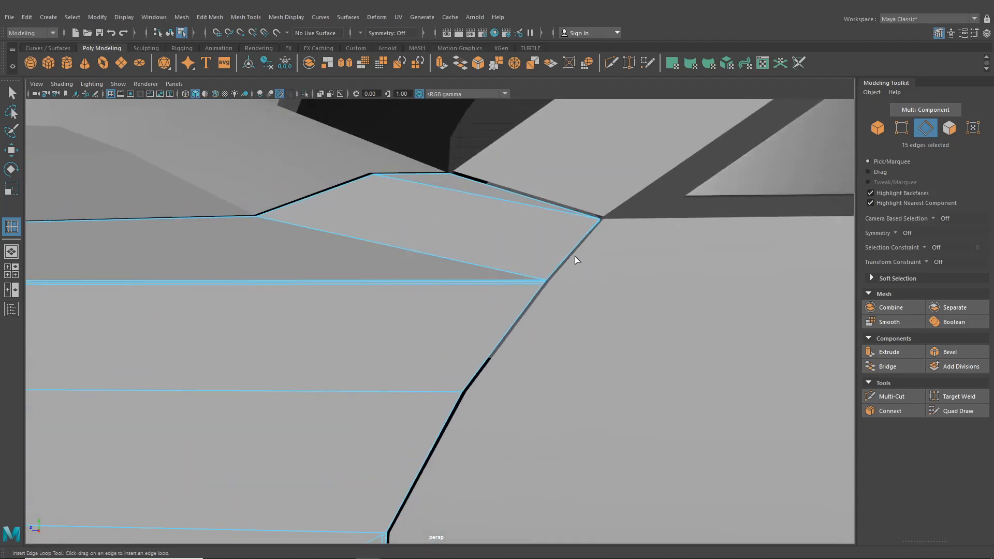
alt+drag(492, 245, 567, 235)
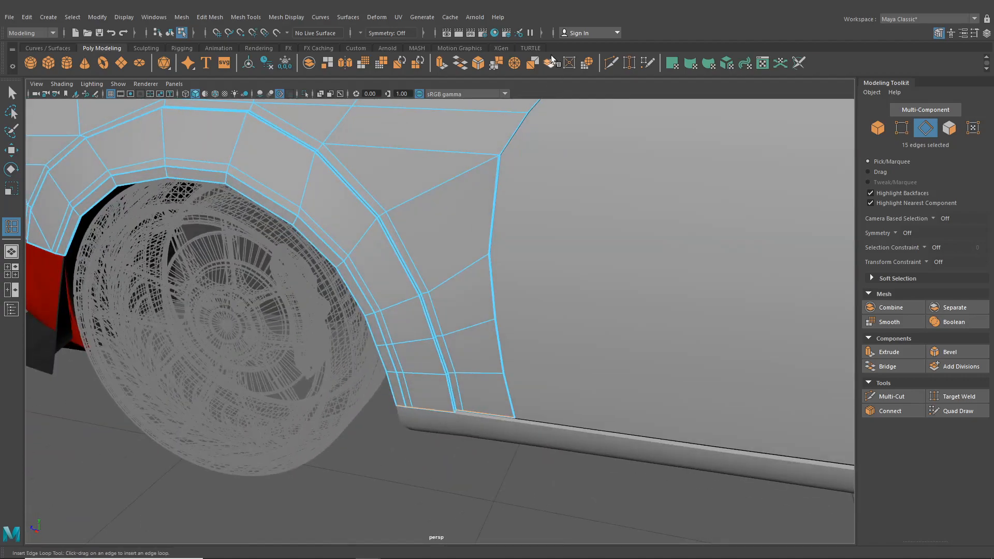
click(613, 62)
scroll(499, 266, up, 2)
alt+drag(487, 230, 435, 373)
scroll(452, 324, up, 3)
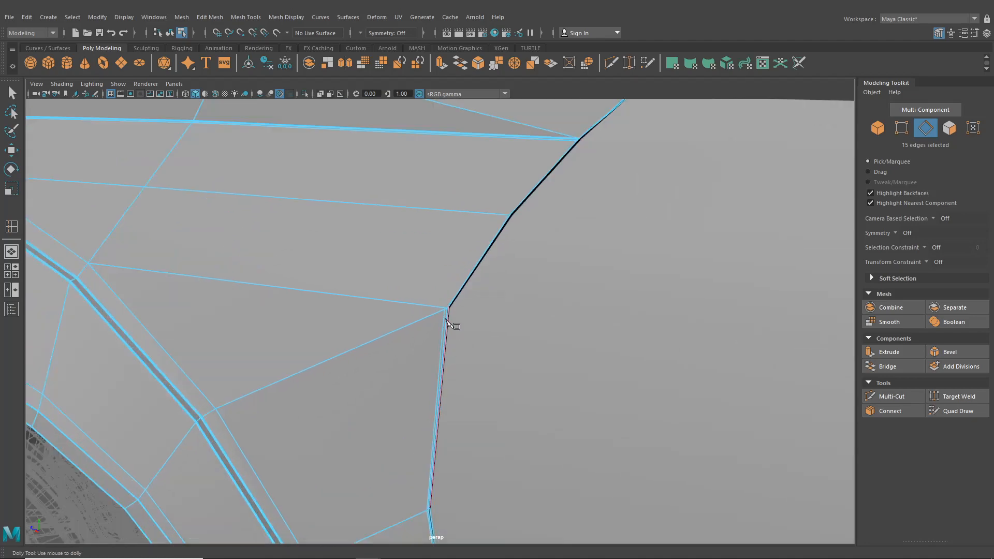
click(528, 186)
click(170, 33)
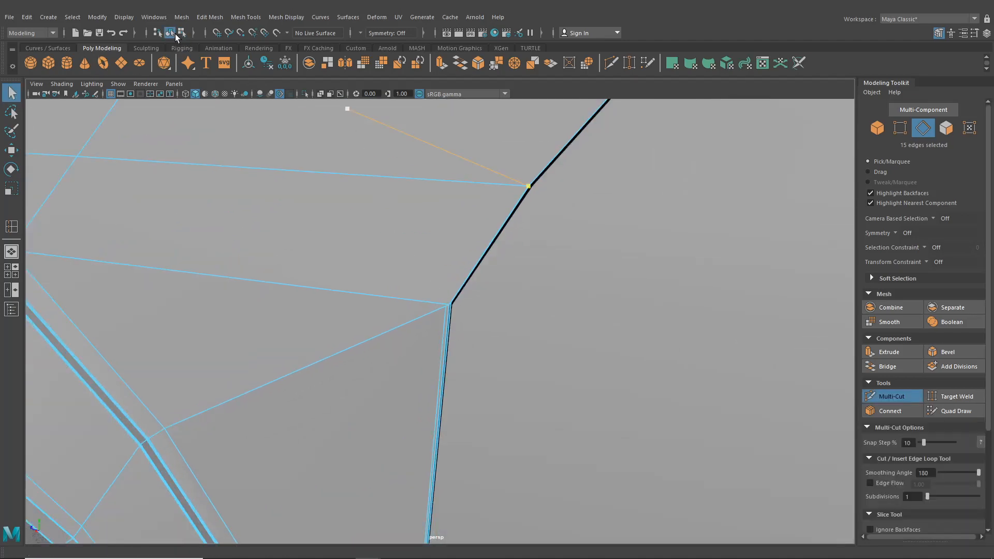
- Isolate the fender and cut a support edge with Multi-Cut from the rear loop's upper end along the rear edge to the upper crease
alt+middle_drag(379, 200, 376, 215)
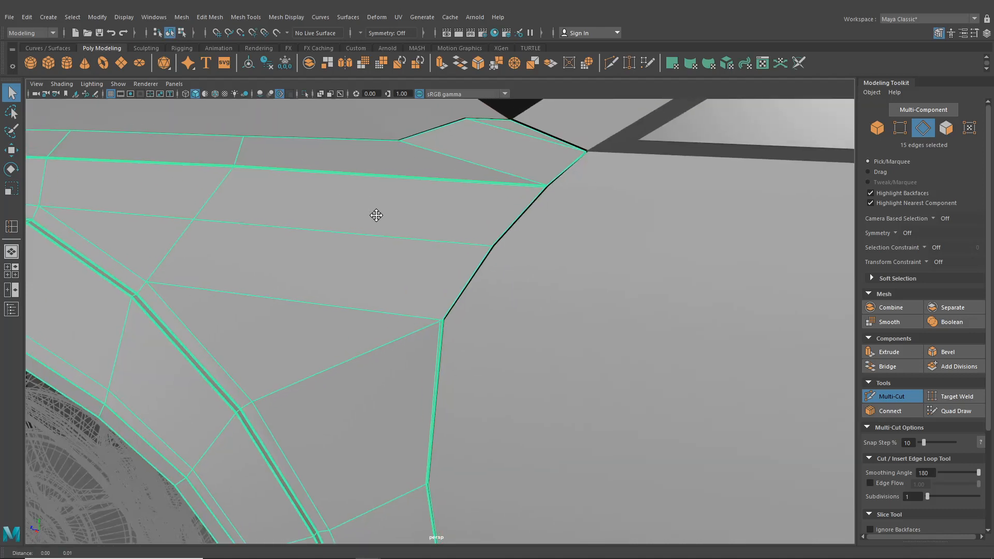
key(ctrl+1)
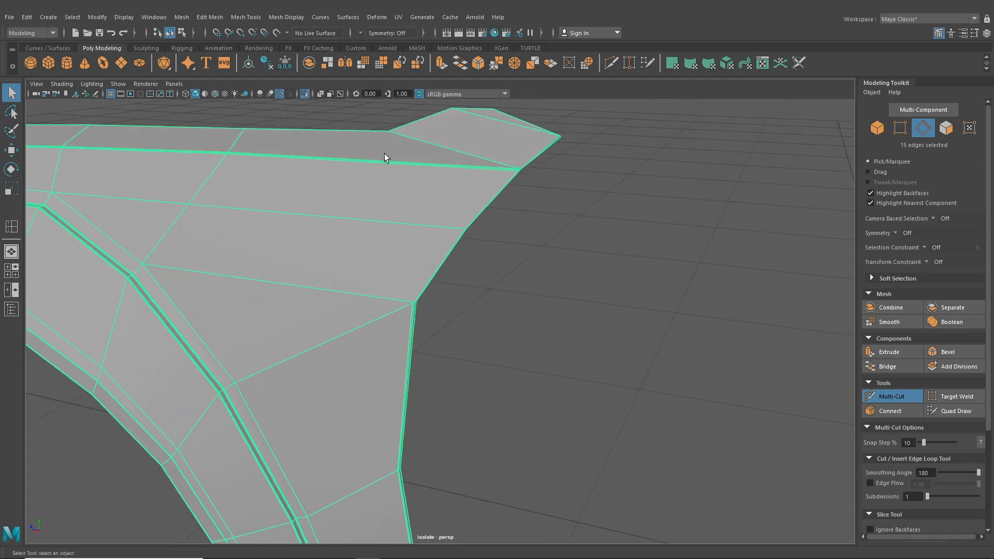
click(608, 65)
alt+drag(476, 259, 497, 248)
alt+middle_drag(497, 247, 400, 278)
alt+right_drag(400, 278, 438, 441)
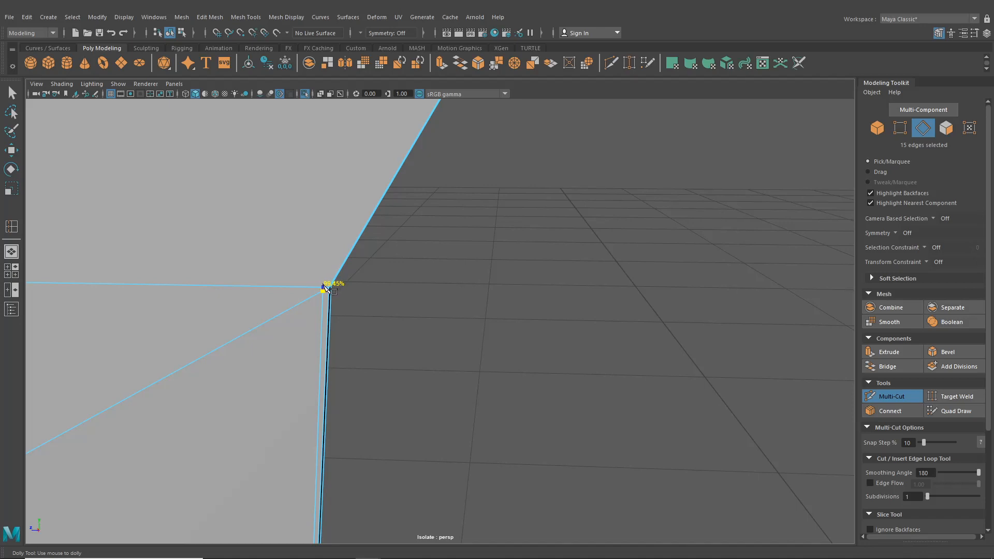
alt+middle_drag(371, 224, 337, 296)
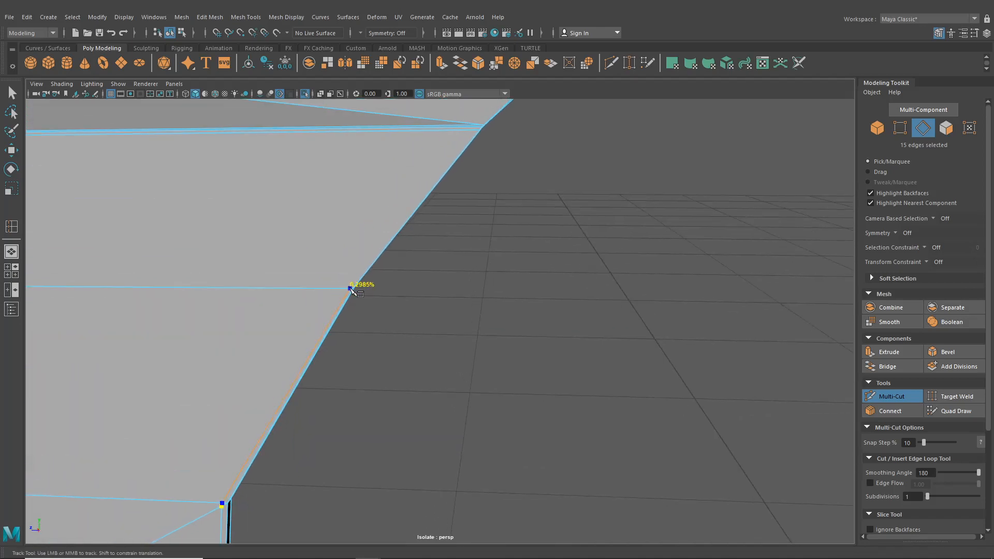
alt+right_drag(350, 290, 348, 311)
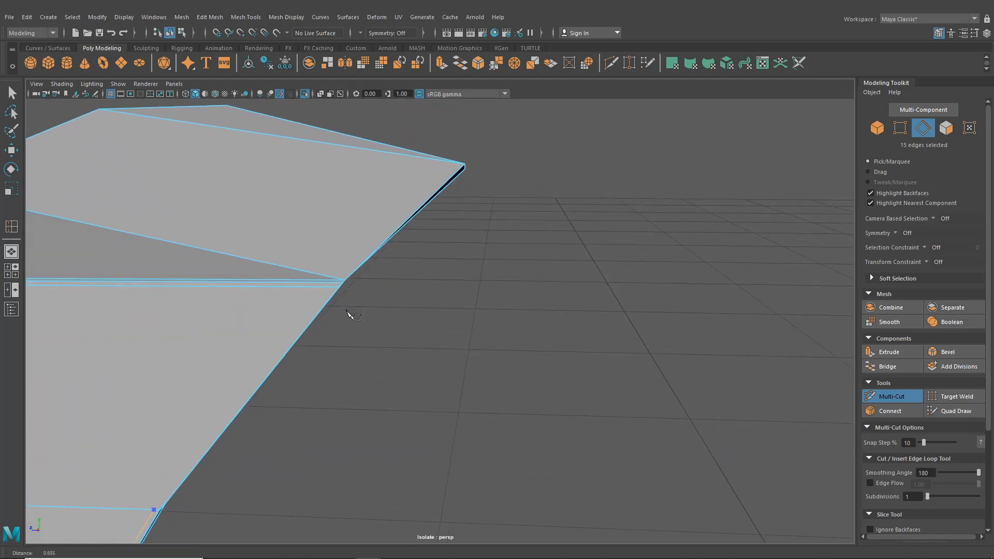
alt+middle_drag(303, 270, 322, 275)
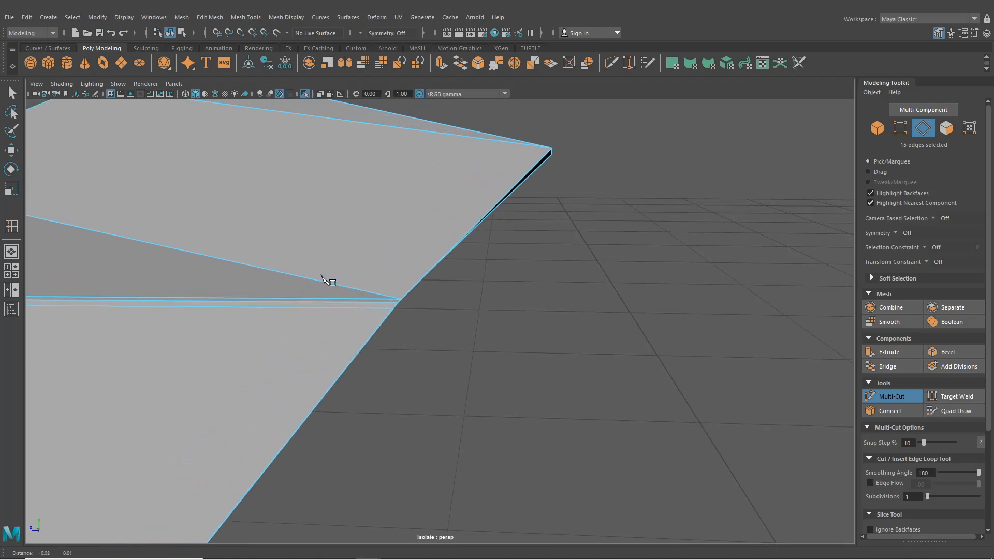
alt+right_drag(322, 276, 352, 294)
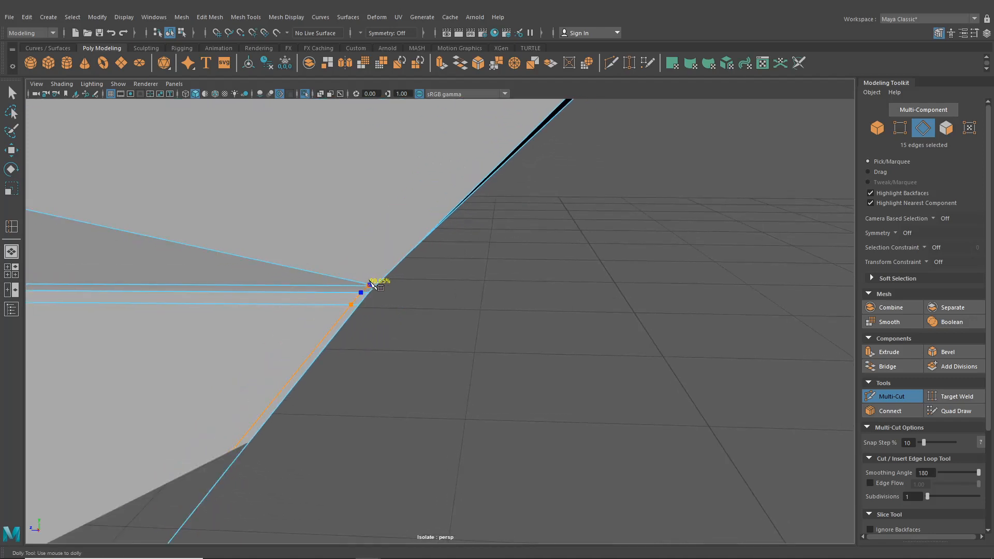
alt+right_drag(370, 281, 355, 276)
- Continue the cut along the rear edge to the fender's top rear tip and commit it
alt+drag(362, 278, 322, 374)
alt+middle_drag(322, 374, 422, 380)
alt+drag(422, 379, 498, 377)
alt+right_drag(389, 326, 429, 409)
drag(404, 295, 411, 326)
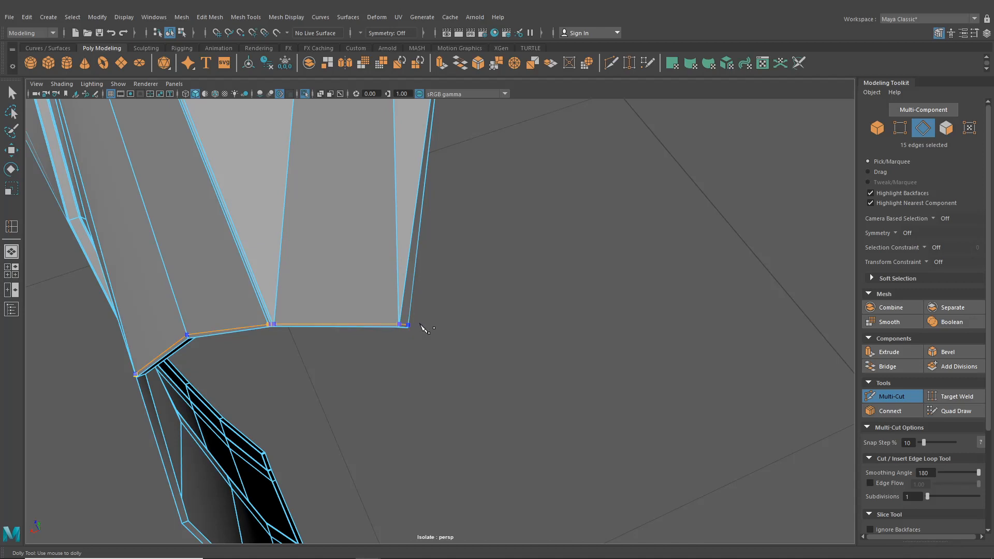
key(Return)
- Target-weld the stray vertices of the new rear-edge cut onto the neighbouring crease vertices at the fender's top rear
key(q)
right_drag(205, 183, 159, 187)
scroll(273, 244, up, 3)
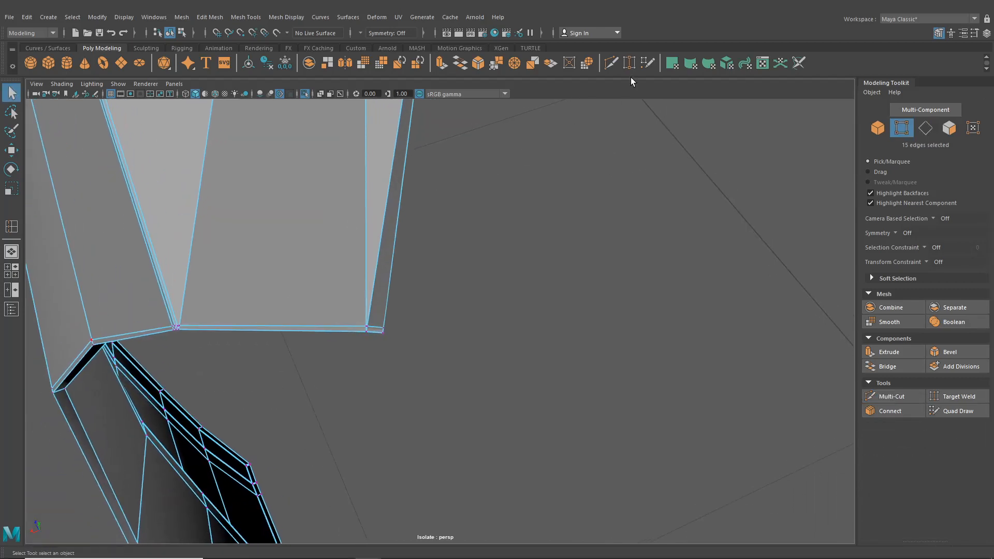
click(629, 64)
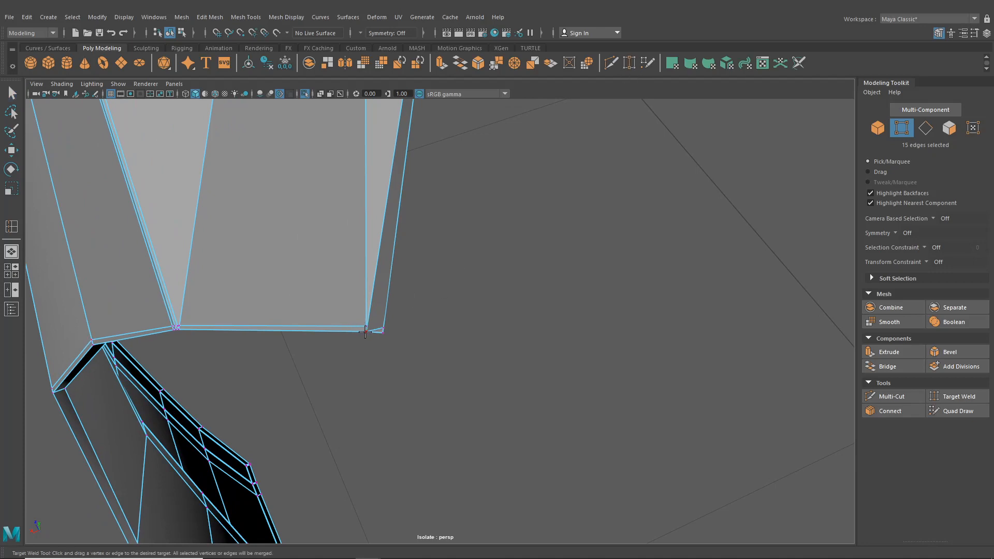
alt+right_drag(326, 345, 440, 330)
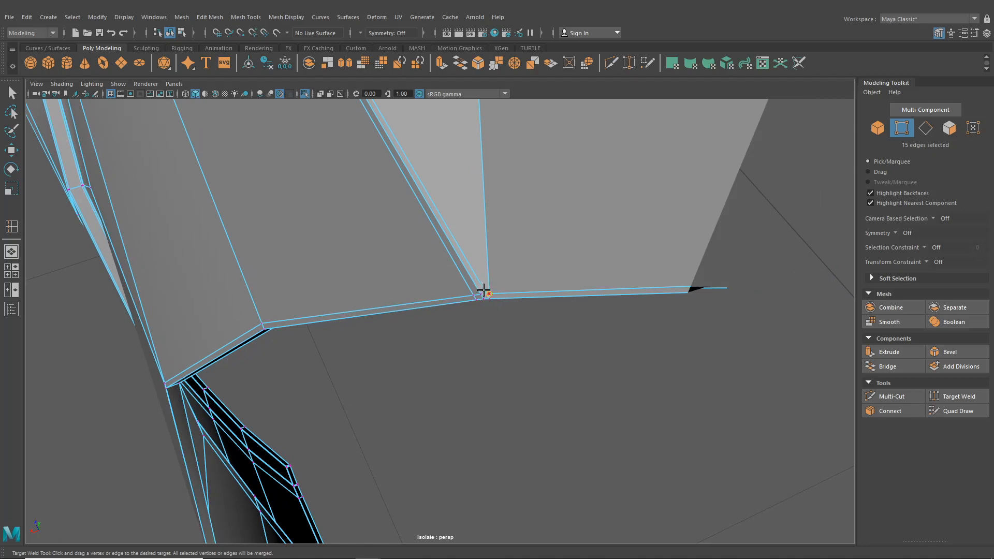
alt+drag(483, 293, 447, 289)
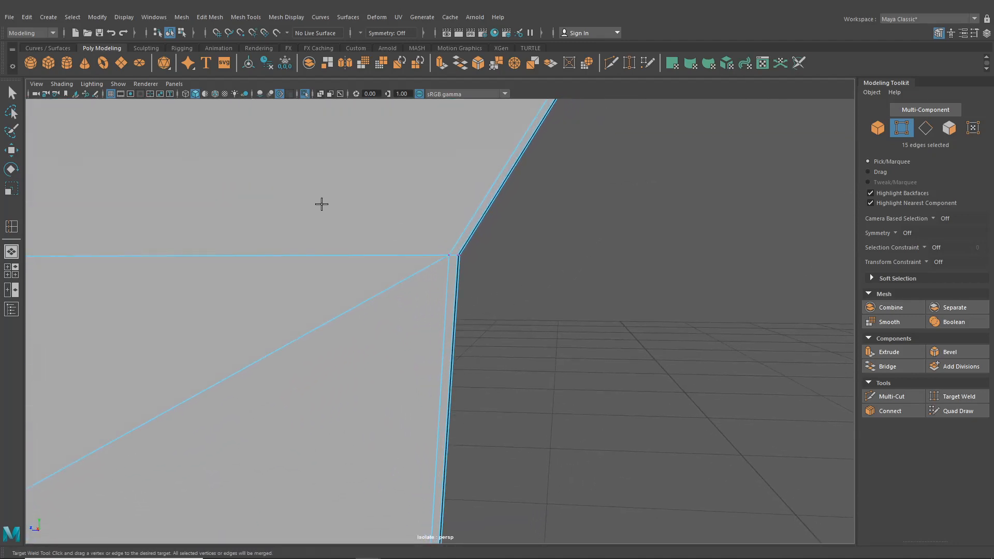
click(12, 92)
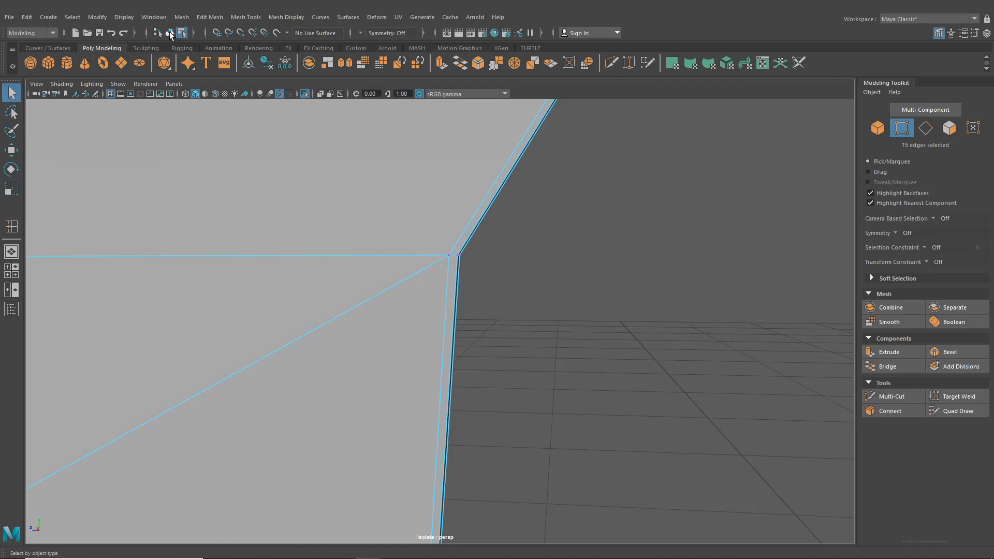
- Preview the fender smoothed and examine its rear edge, top rear tip and upper surface
key(f)
key(3)
alt+drag(499, 365, 518, 266)
scroll(520, 384, down, 4)
click(527, 385)
scroll(495, 308, down, 3)
scroll(489, 294, down, 3)
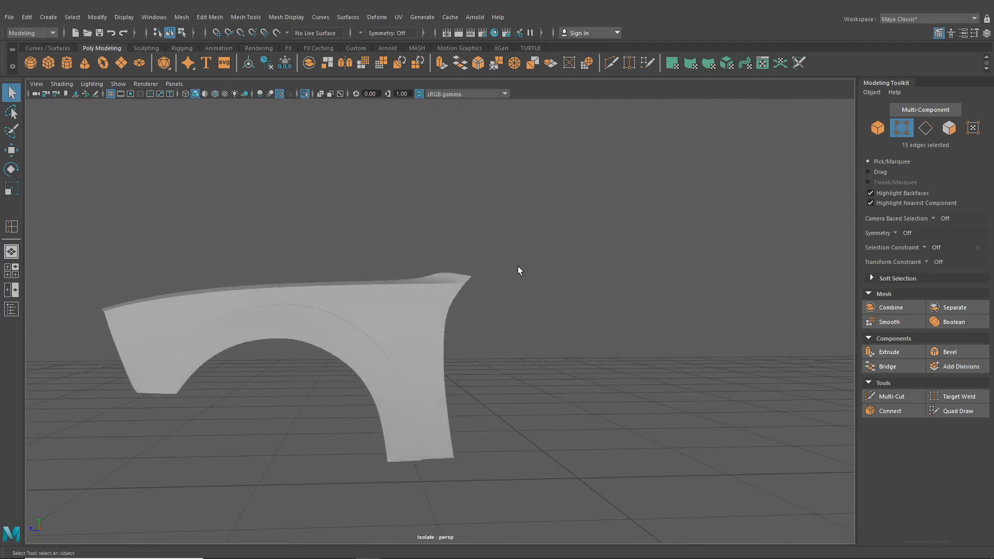
alt+drag(521, 301, 419, 337)
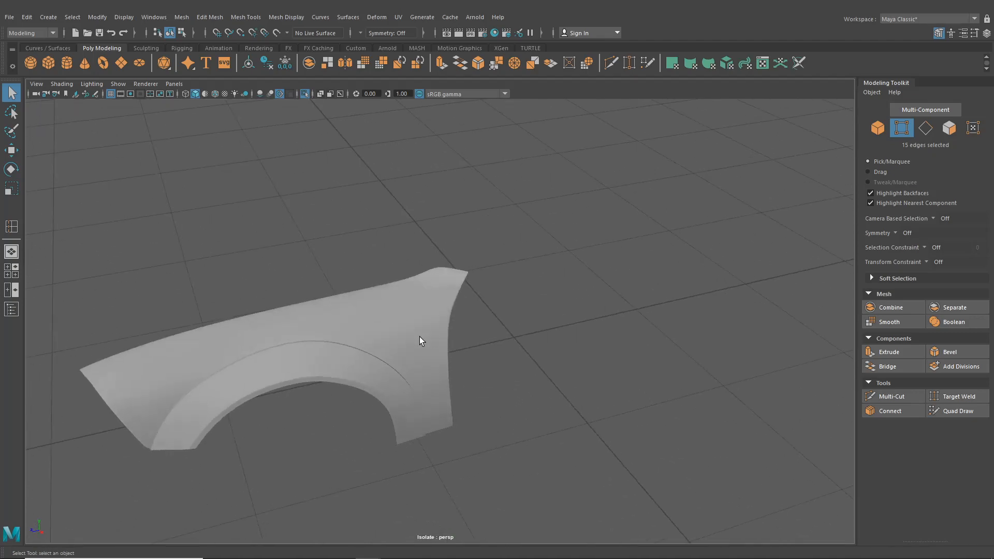
- Turn off smooth preview and insert a support edge loop tight along the fender's inner upper edge on the hood side
click(391, 354)
alt+middle_drag(391, 354, 467, 312)
alt+drag(467, 311, 531, 295)
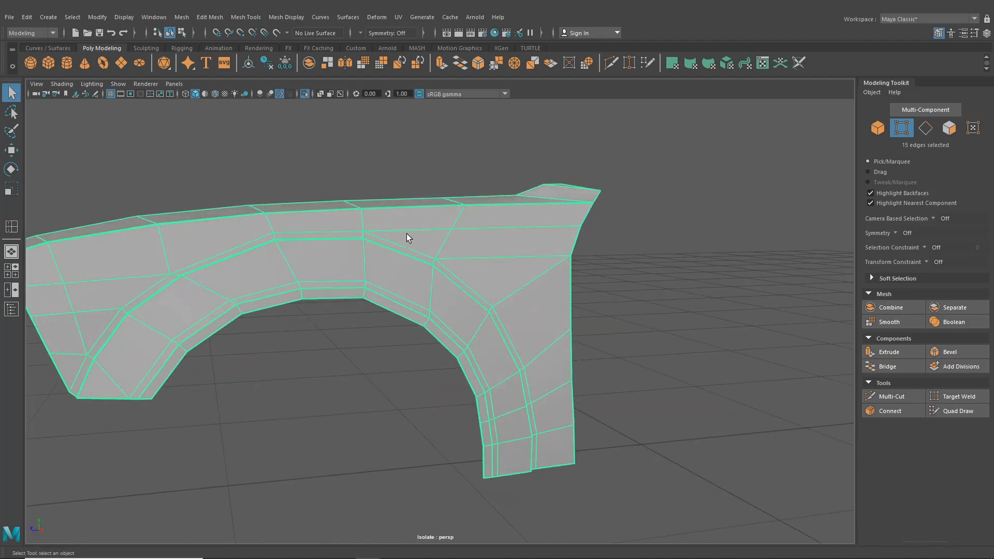
alt+drag(292, 207, 304, 235)
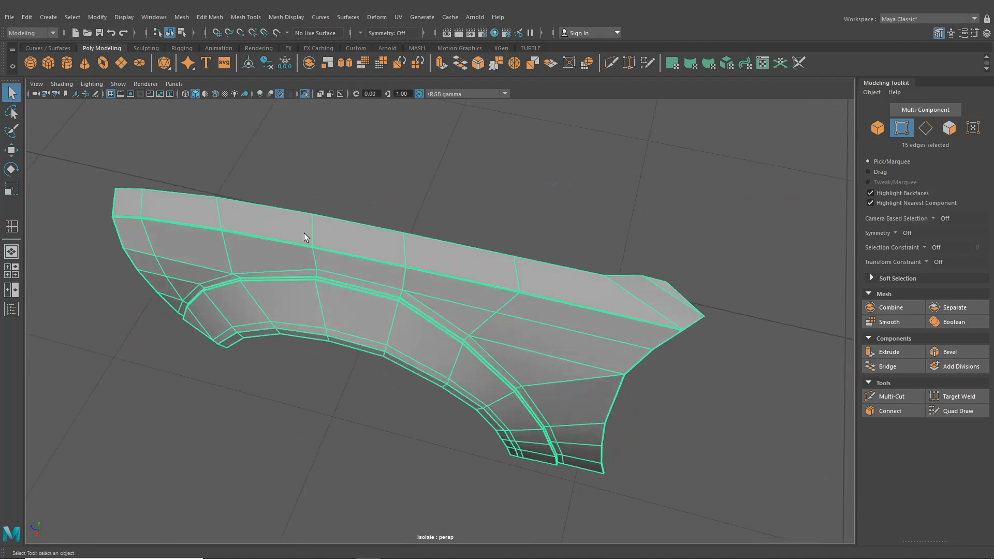
click(245, 17)
click(259, 92)
alt+drag(394, 217, 425, 259)
drag(422, 266, 422, 267)
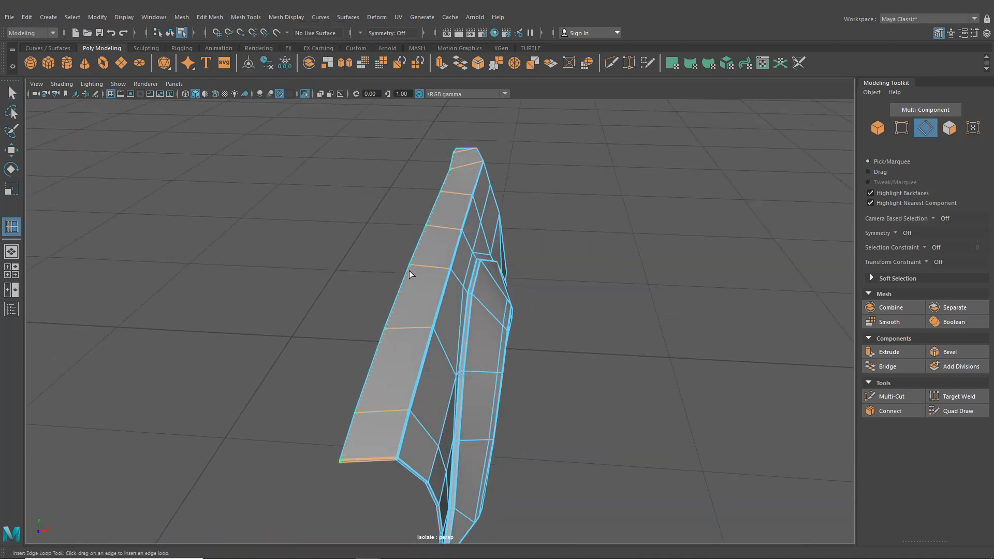
click(410, 272)
alt+drag(449, 244, 509, 228)
- Extend the inner upper support edge with Multi-Cut from the loop's end to the corner of the rear tip and commit it
click(611, 63)
scroll(238, 299, up, 3)
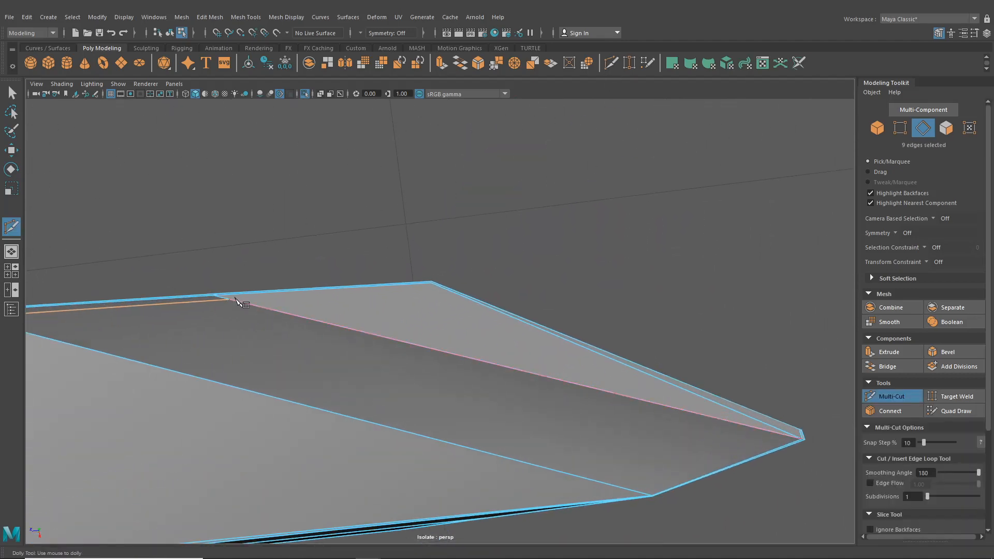
mouse_move(459, 295)
alt+mouse_down()
mouse_move(333, 311)
mouse_move(327, 282)
mouse_move(255, 282)
mouse_move(396, 339)
mouse_move(448, 329)
mouse_move(440, 301)
alt+mouse_up()
alt+middle_drag(440, 300, 405, 329)
alt+right_drag(406, 332, 437, 295)
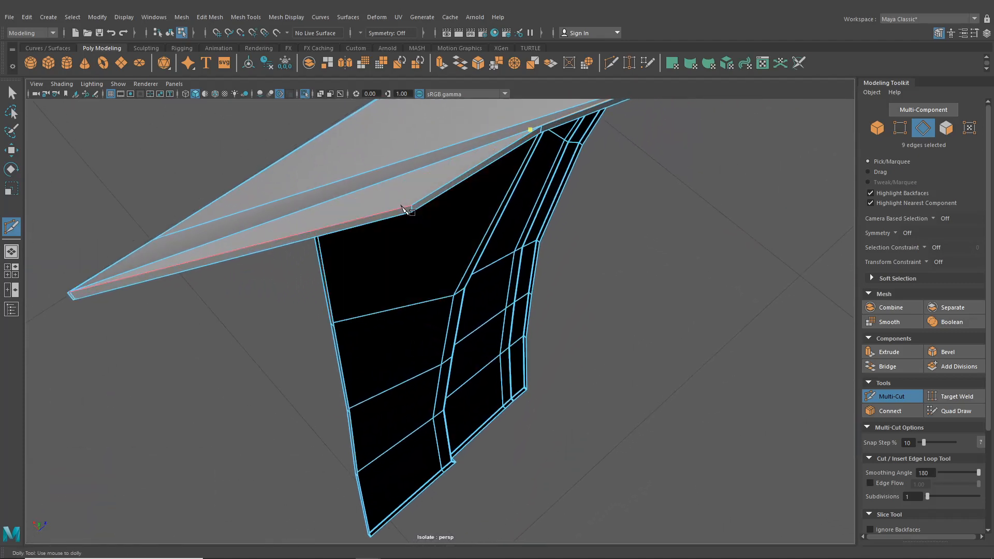
click(407, 208)
key(Return)
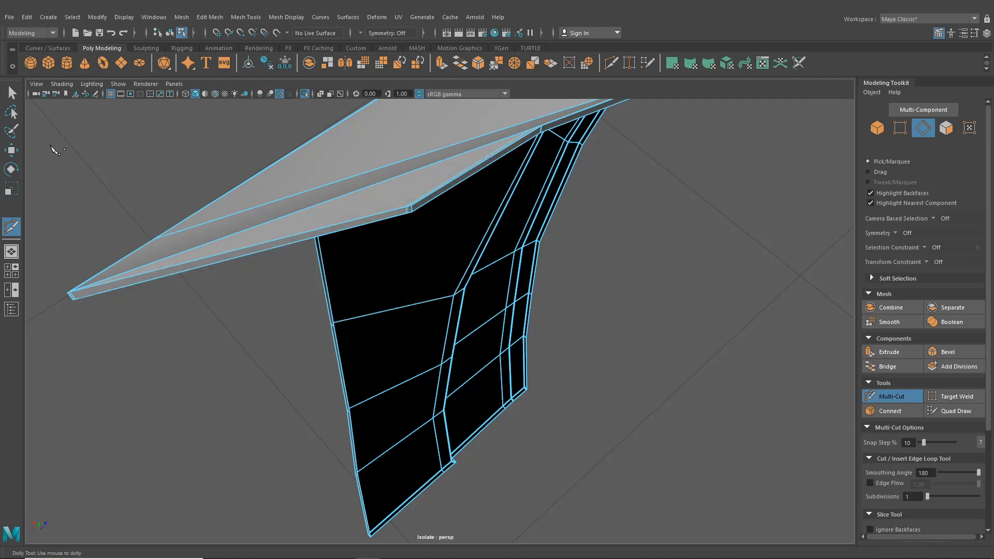
- Return to object mode and preview the fender smoothed to check the inner upper edge and rear tip
click(13, 93)
click(170, 32)
alt+drag(324, 223, 460, 285)
click(592, 300)
key(3)
mouse_move(592, 301)
alt+mouse_down()
mouse_move(526, 340)
mouse_move(590, 319)
alt+mouse_up()
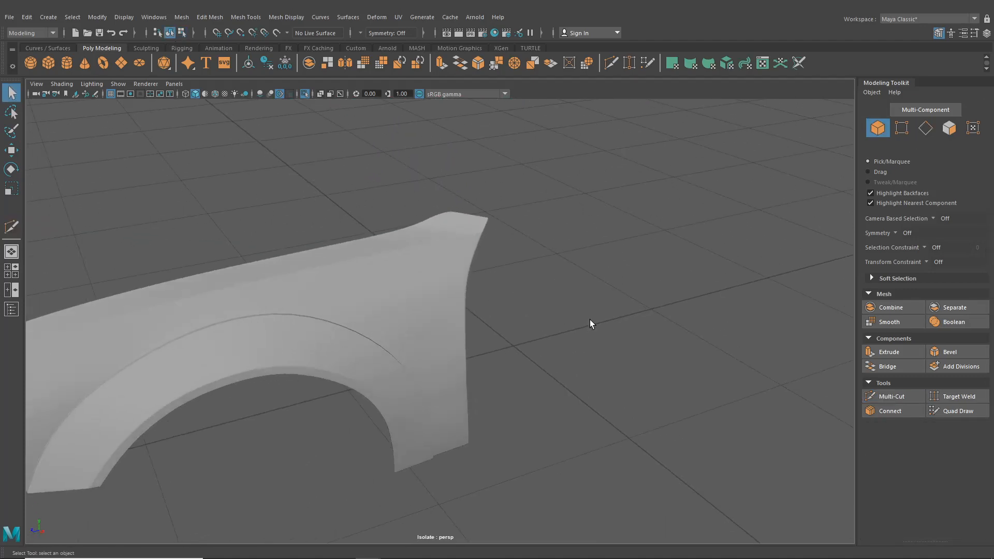
- Turn off smooth preview and insert a support edge loop beside the crosswise edge at the base of the rear tip
click(400, 300)
key(1)
alt+middle_drag(399, 299, 391, 345)
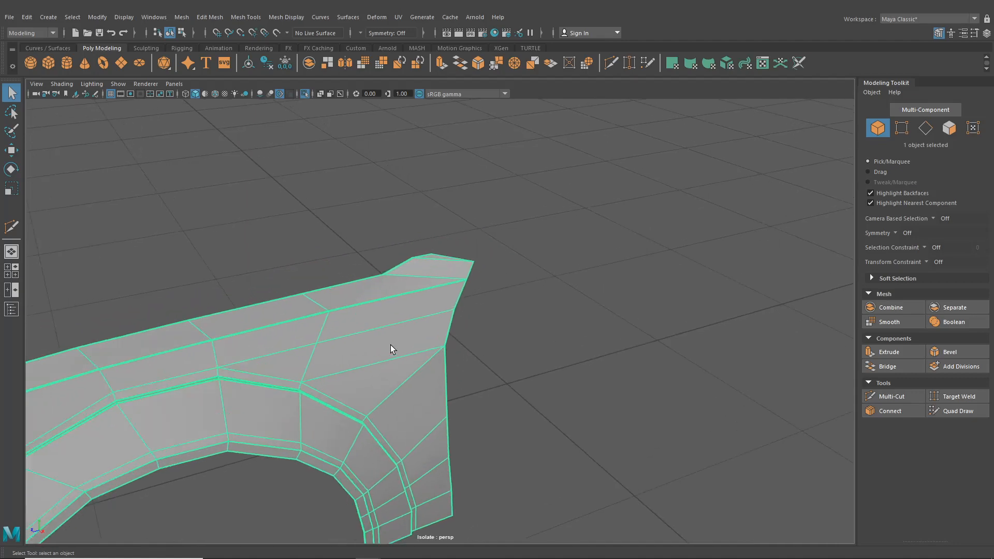
scroll(399, 343, up, 5)
alt+drag(404, 341, 313, 268)
click(210, 17)
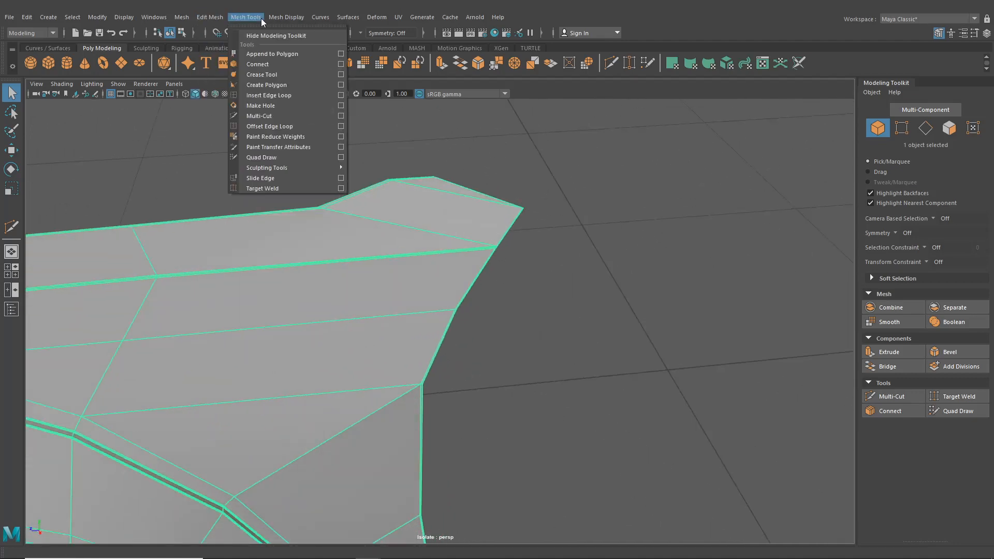
click(258, 95)
scroll(250, 185, up, 5)
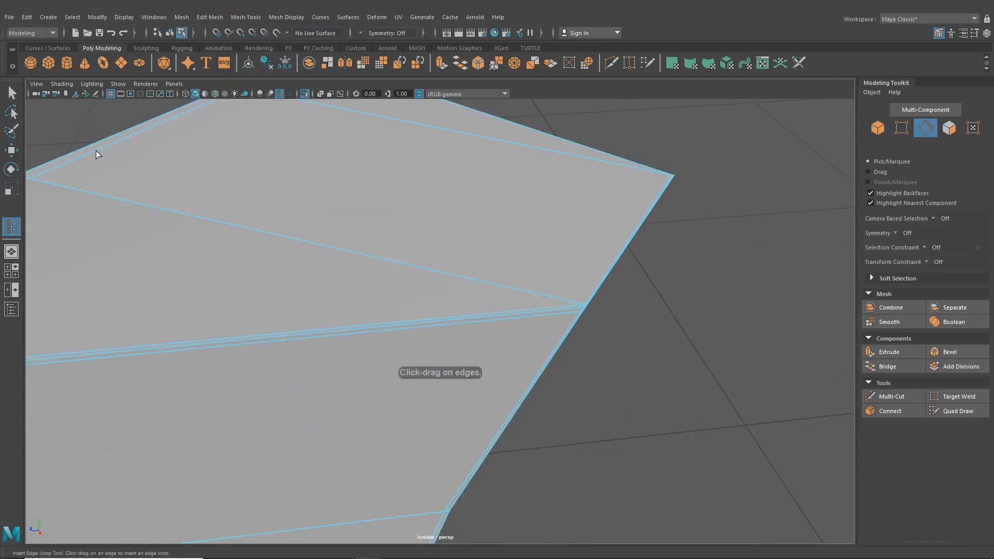
drag(43, 198, 44, 198)
- Smooth-preview the fender in object mode to check the new support edge at the rear tip's base
scroll(217, 245, down, 5)
key(3)
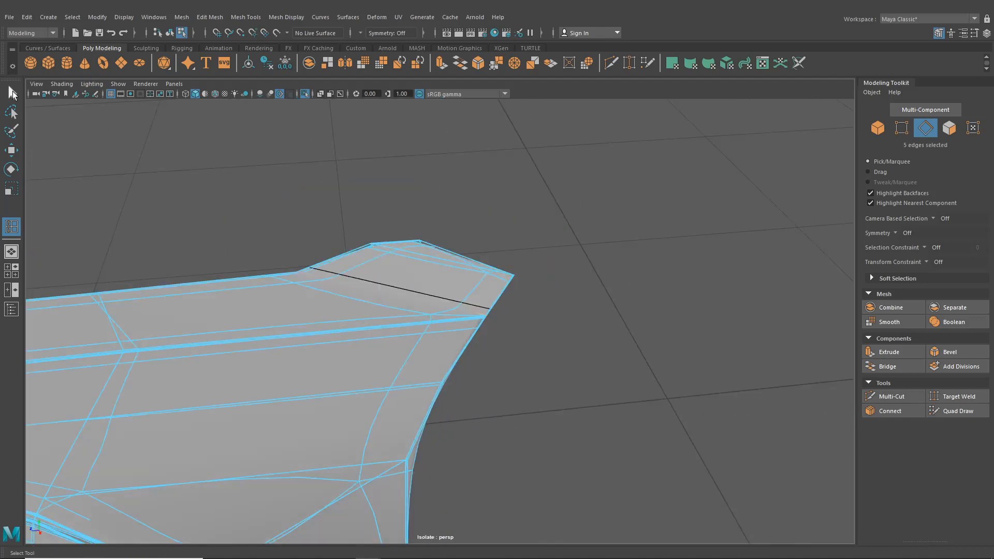
key(q)
key(F8)
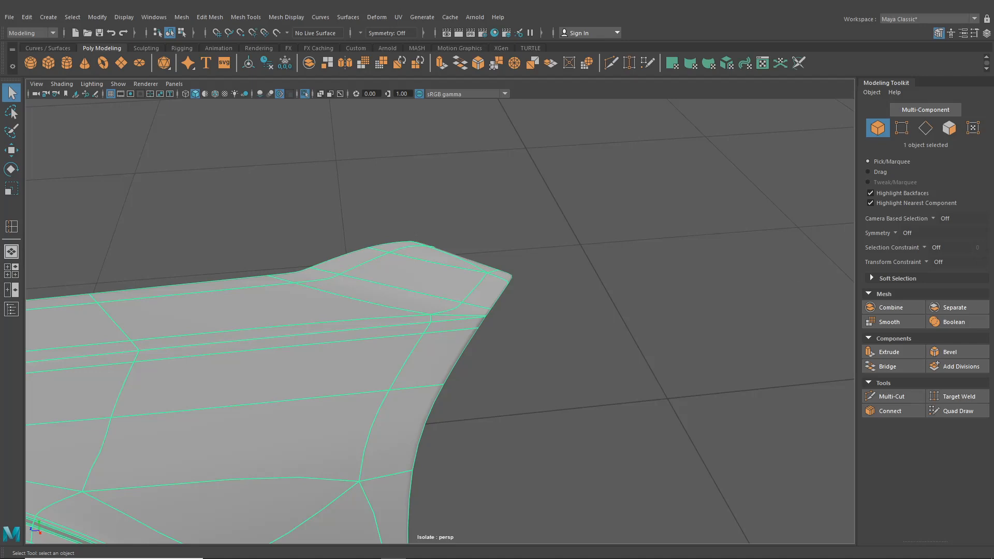
- Insert another support edge loop tight beside the crosswise edge near the outer end of the rear tip
alt+drag(628, 243, 478, 310)
click(246, 17)
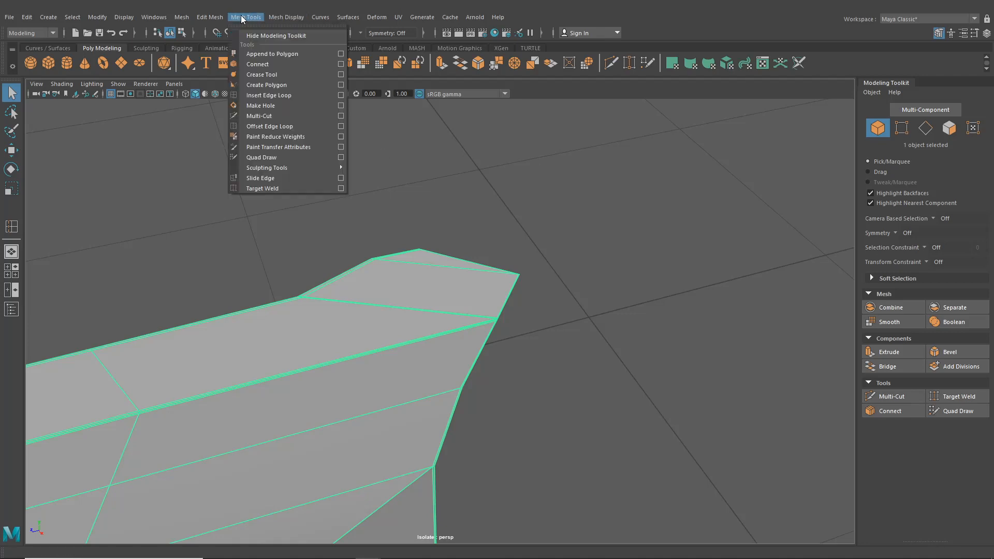
click(311, 94)
scroll(299, 196, up, 3)
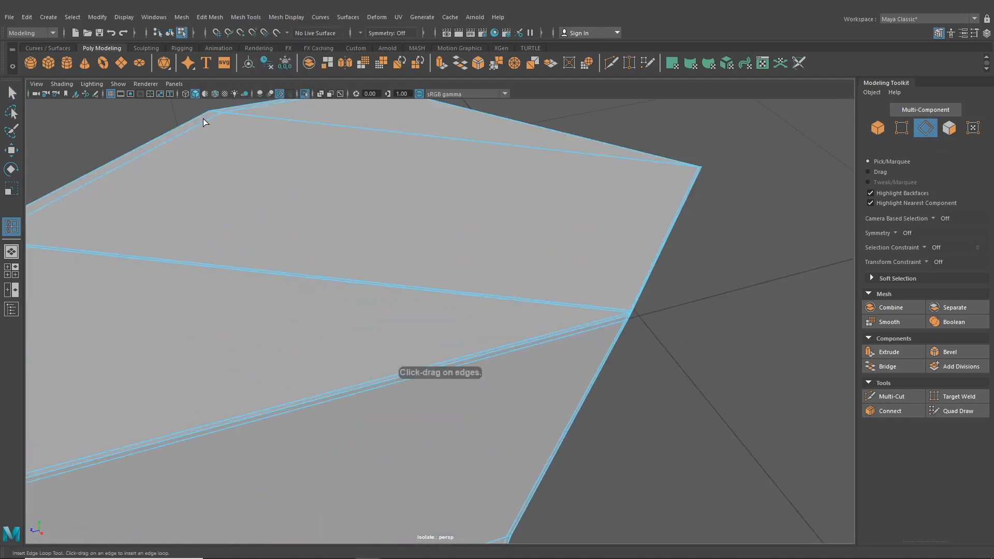
key(q)
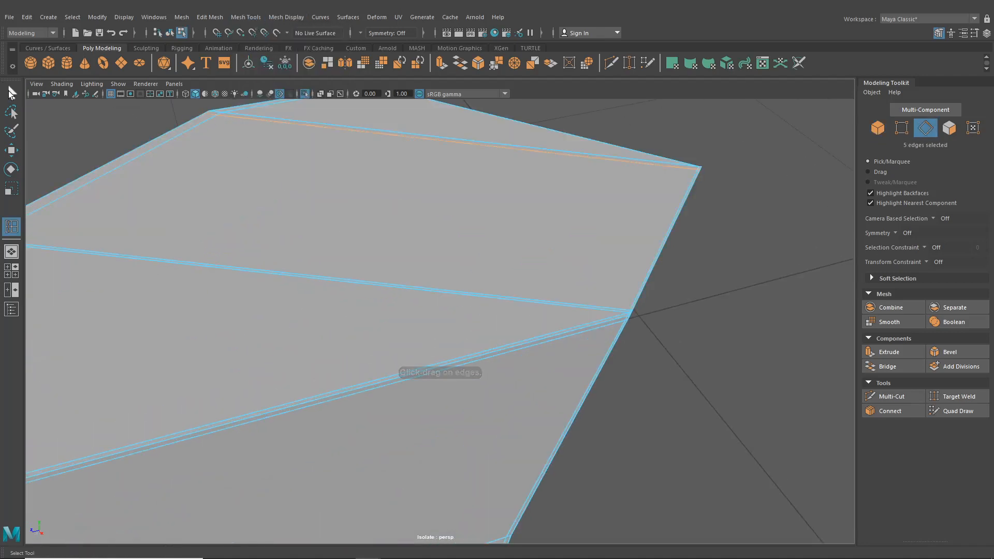
- Preview the smoothed fender in object mode and examine the shape of the rear tip with both support loops
key(F8)
scroll(217, 156, down, 4)
key(3)
click(228, 190)
scroll(259, 215, down, 1)
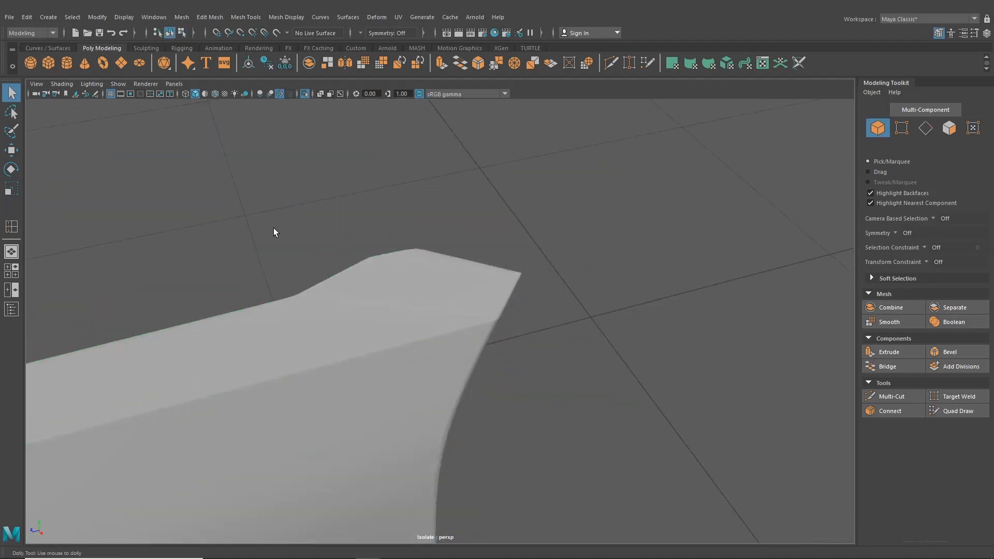
alt+drag(273, 227, 289, 241)
- Turn off smooth preview and examine the fender's edge flow around the rear tip, wheel-arch flare and front edge
click(287, 238)
key(1)
scroll(293, 238, up, 3)
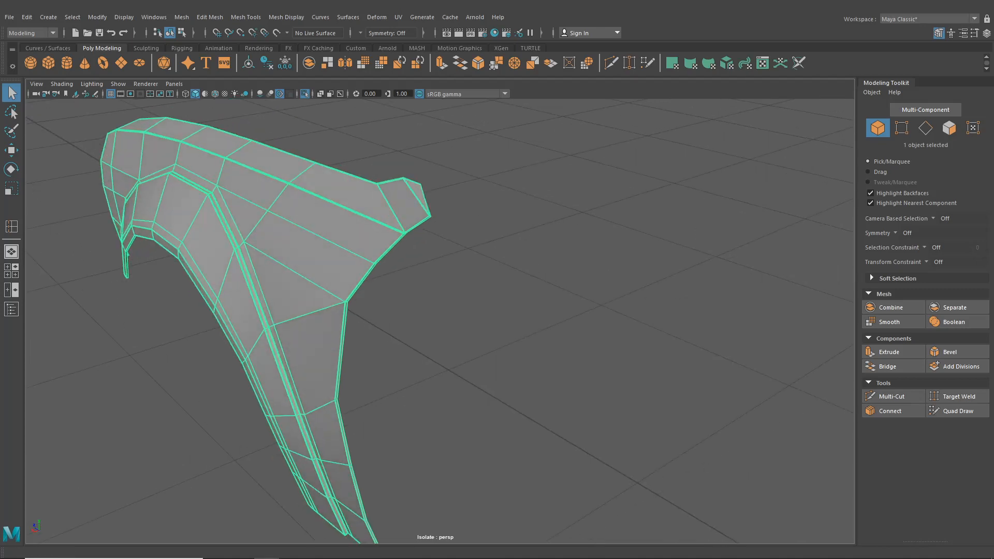
alt+drag(206, 241, 260, 234)
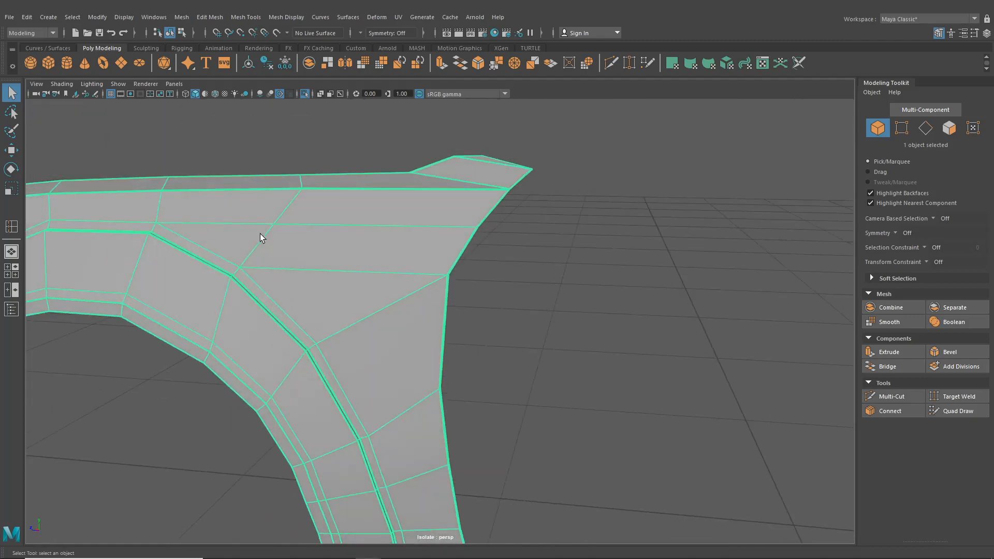
scroll(260, 234, down, 4)
alt+middle_drag(259, 234, 436, 262)
mouse_move(334, 269)
alt+mouse_down()
mouse_move(460, 254)
mouse_move(338, 266)
alt+mouse_up()
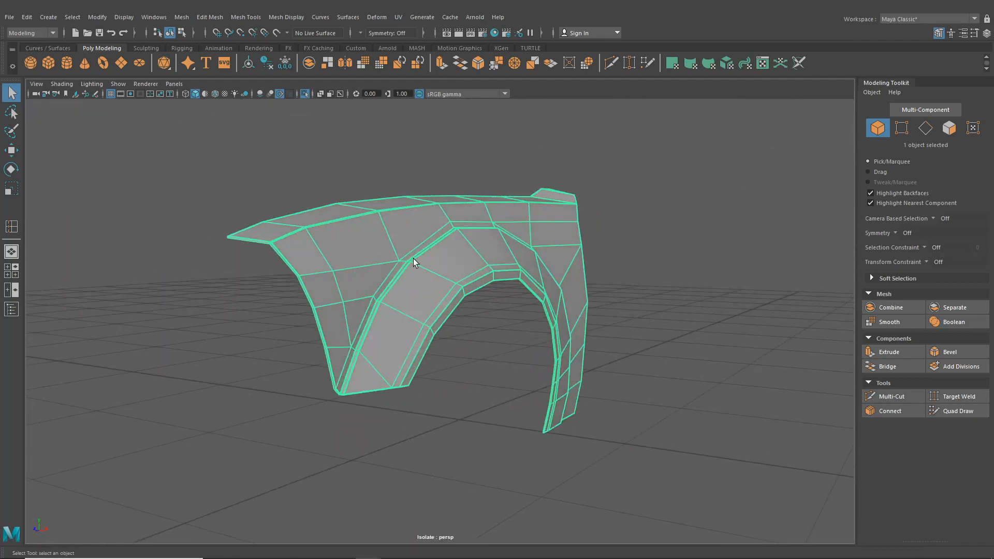
alt+drag(446, 275, 416, 315)
click(391, 372)
scroll(391, 366, down, 3)
alt+drag(391, 366, 366, 332)
click(305, 293)
scroll(399, 266, up, 5)
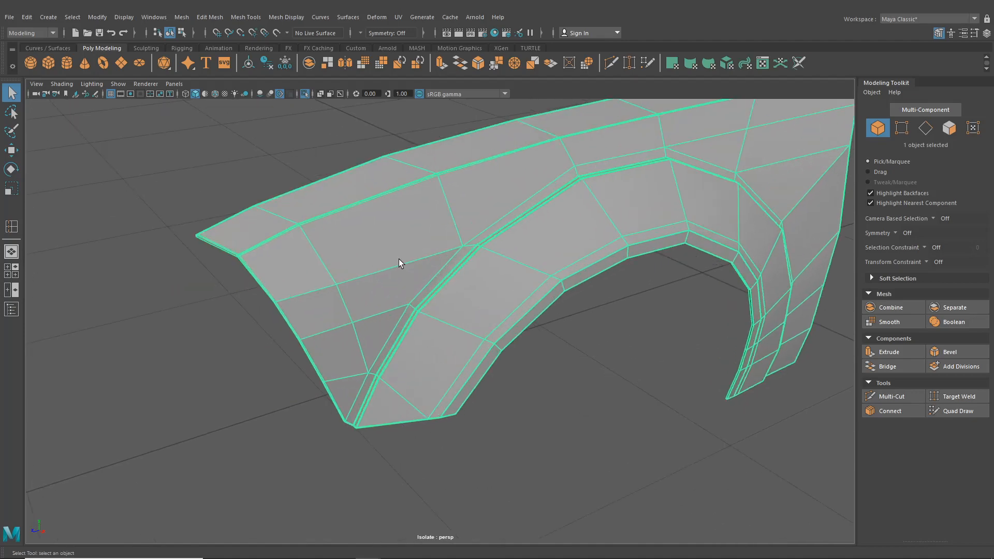
right_drag(396, 244, 396, 211)
scroll(383, 254, up, 3)
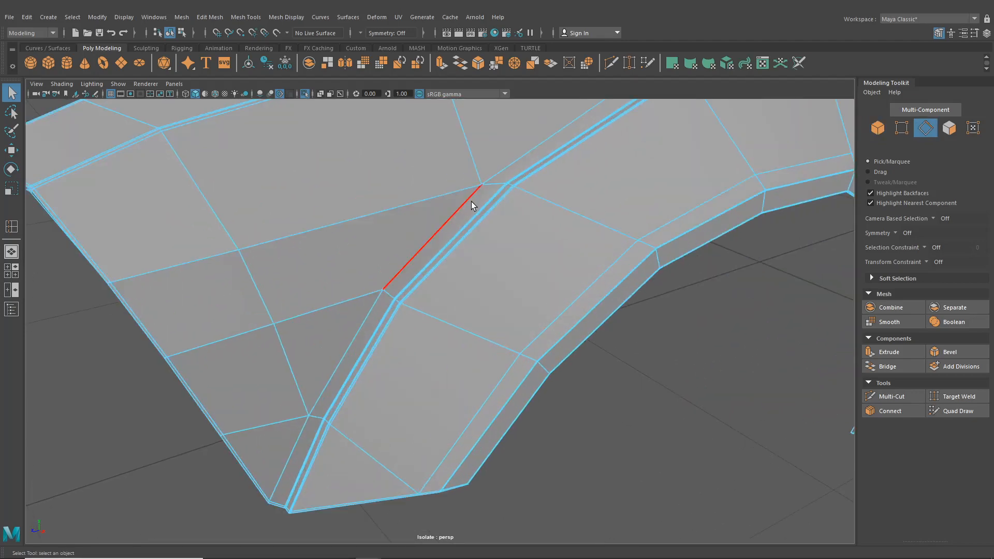
scroll(510, 197, down, 5)
alt+drag(514, 202, 581, 208)
scroll(580, 171, down, 4)
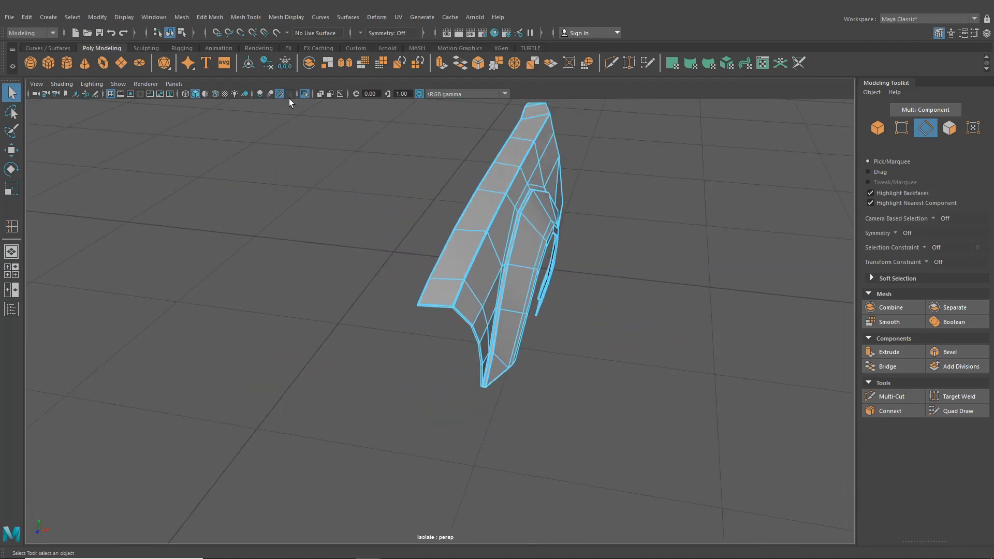
- Return the fender to object mode, turn on smooth preview and end isolation to show the whole car
click(171, 34)
key(3)
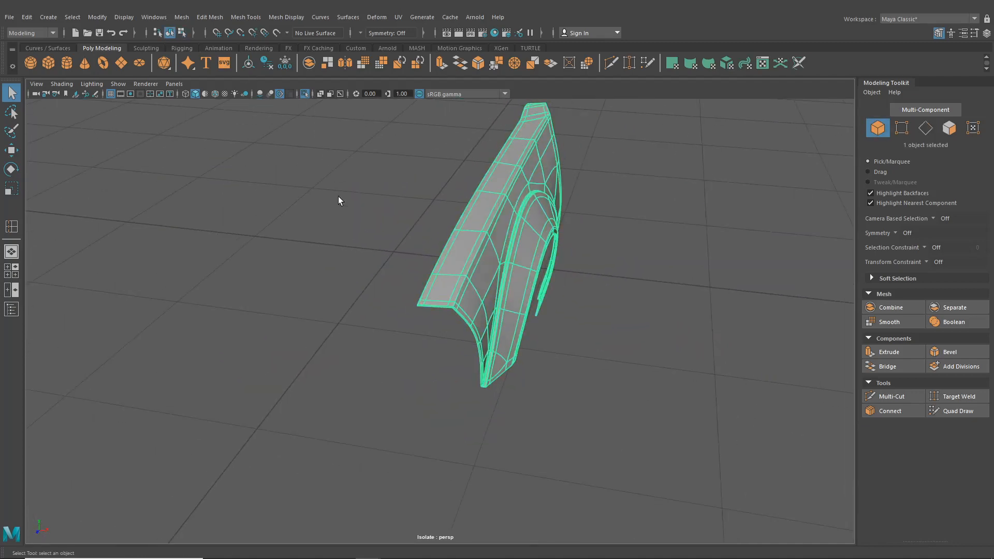
click(338, 197)
click(304, 95)
- Examine the smoothed fender's fit against the bumper, hood and door from several angles
mouse_move(356, 219)
alt+mouse_down()
mouse_move(266, 193)
mouse_move(360, 223)
alt+mouse_up()
scroll(415, 238, up, 4)
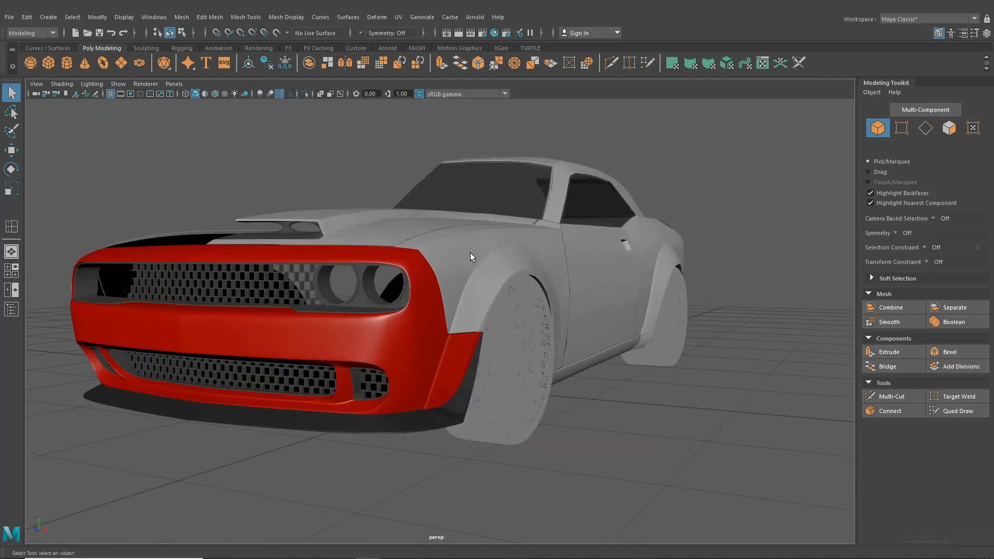
alt+drag(470, 253, 413, 294)
scroll(449, 288, down, 3)
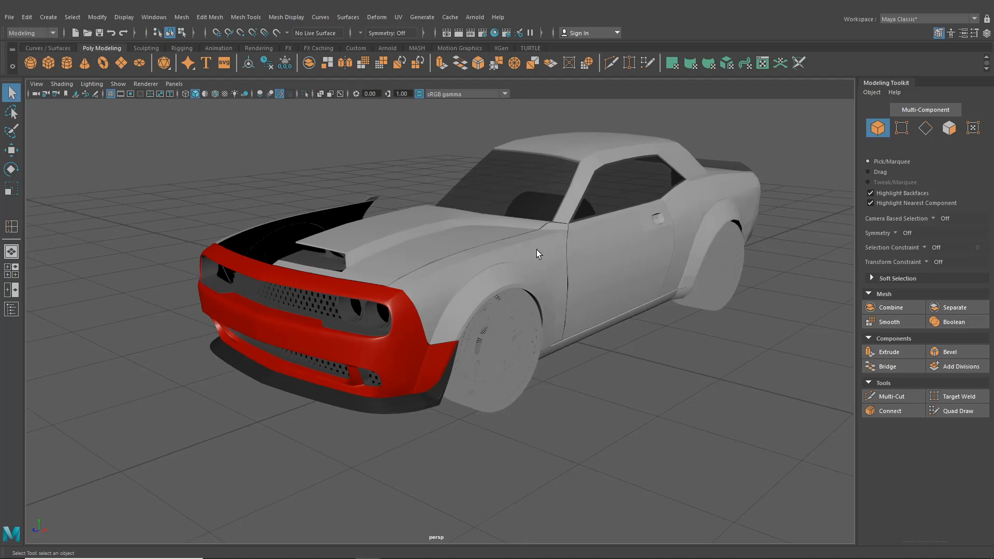
alt+drag(537, 249, 592, 350)
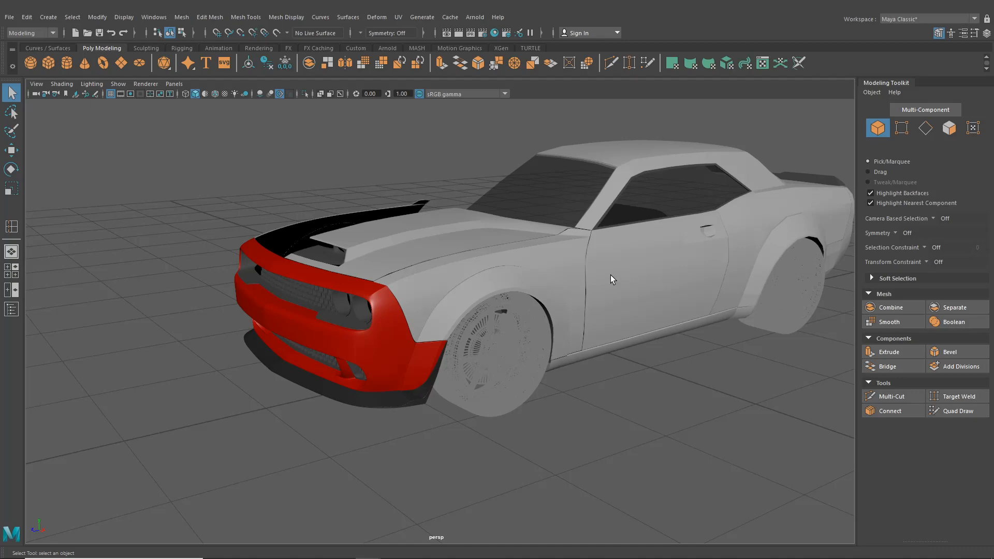
alt+drag(611, 282, 404, 311)
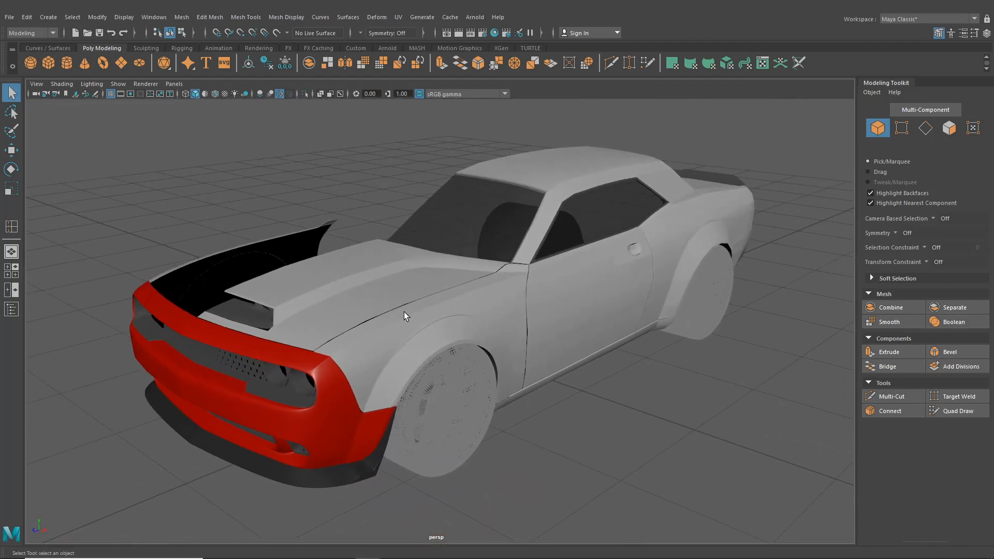